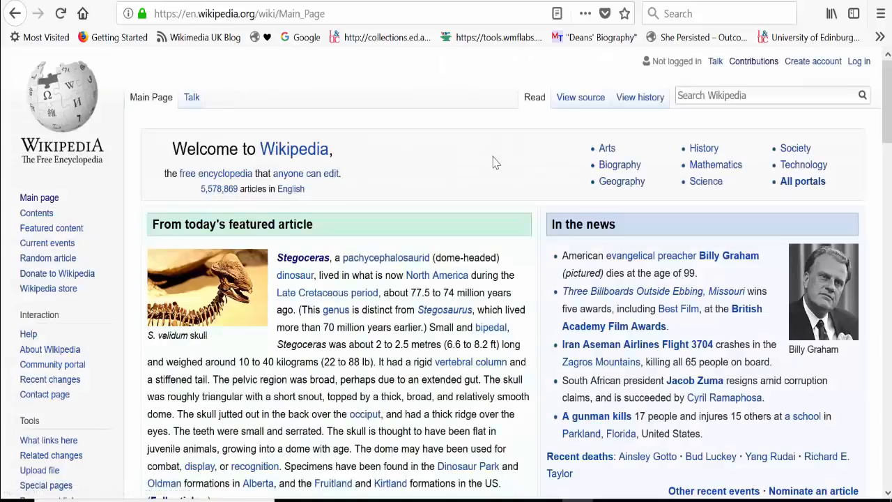
Open the account creation form and replace the prefilled username with the new account's username.
left_click(813, 63)
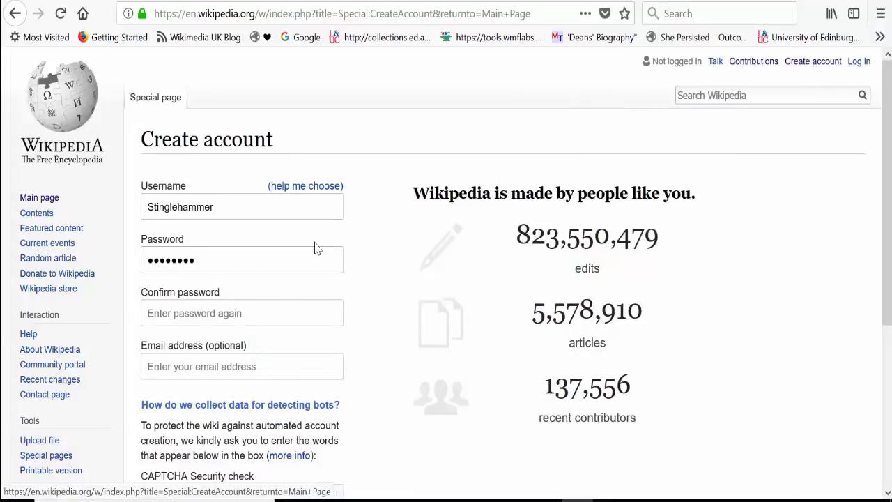
left_click_drag(294, 218, 2, 264)
key("BackSpace")
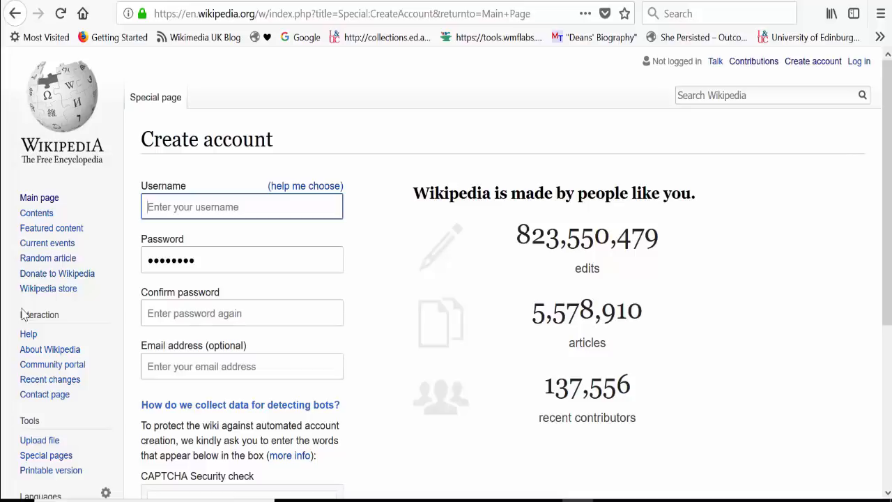
type("Ew")
key("BackSpace")
key("BackSpace")
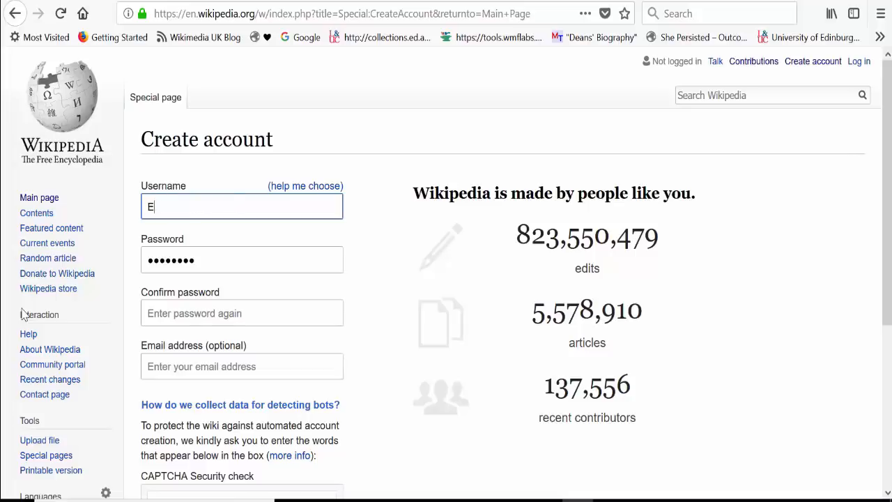
type("VidEwan")
Replace the prefilled password with the new account's password and enter it again as confirmation.
left_click(220, 258)
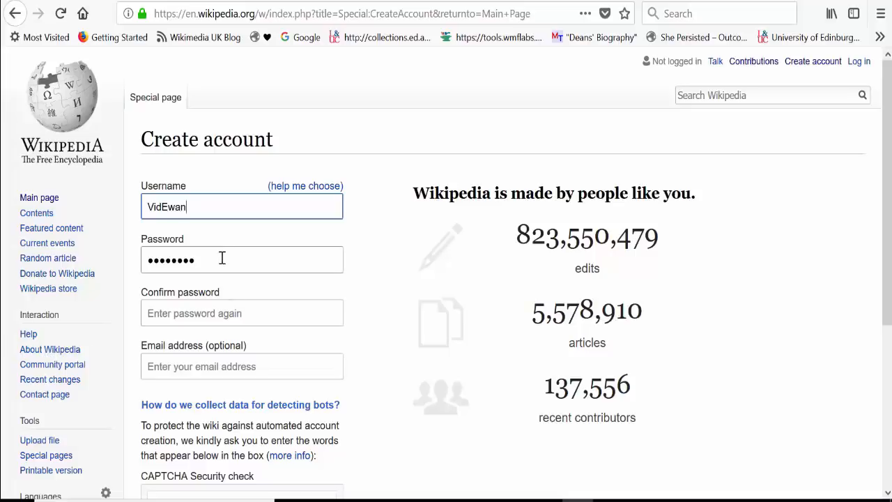
key("ctrl+a")
key("BackSpace")
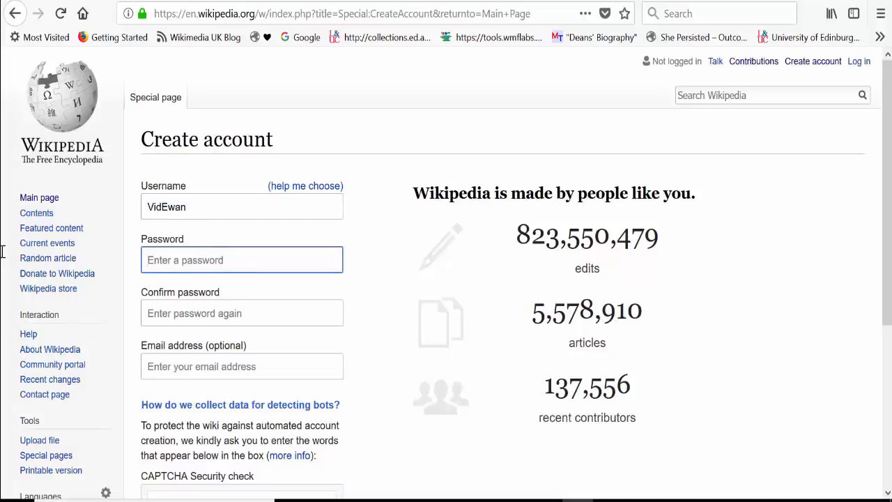
type("********")
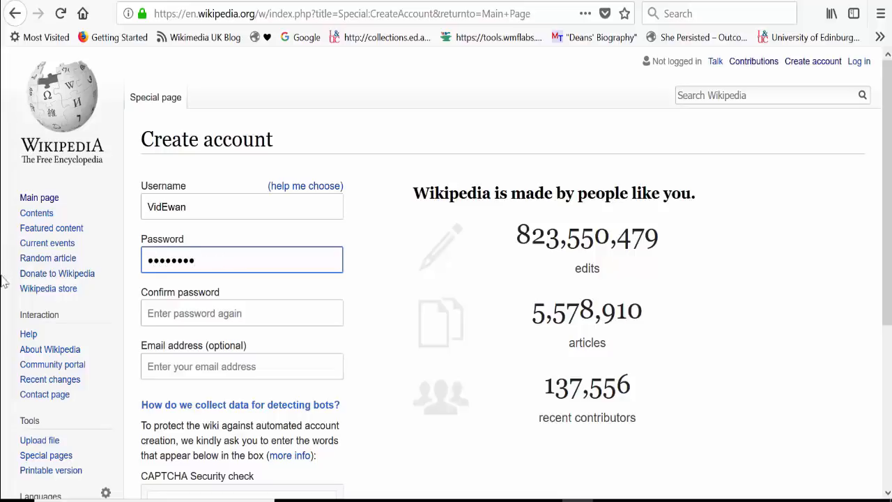
left_click(148, 314)
type("********")
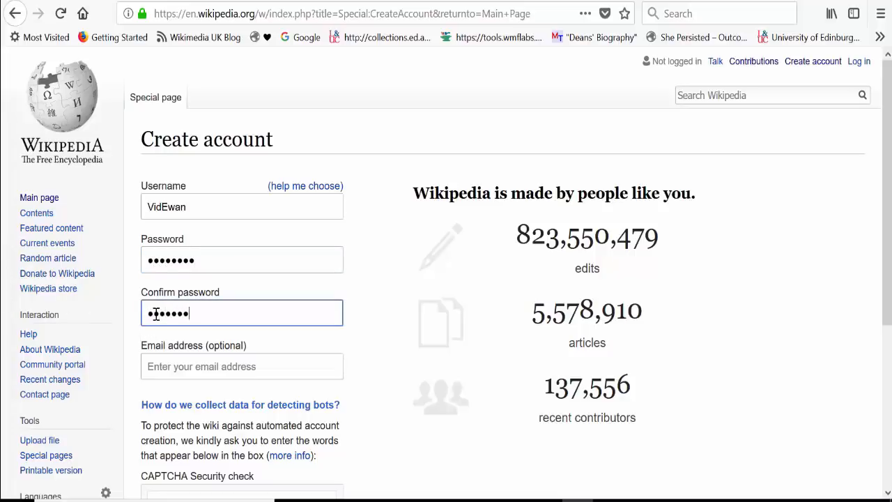
Leave the optional email address empty, fill in the CAPTCHA security check text and create the account.
left_click(188, 370)
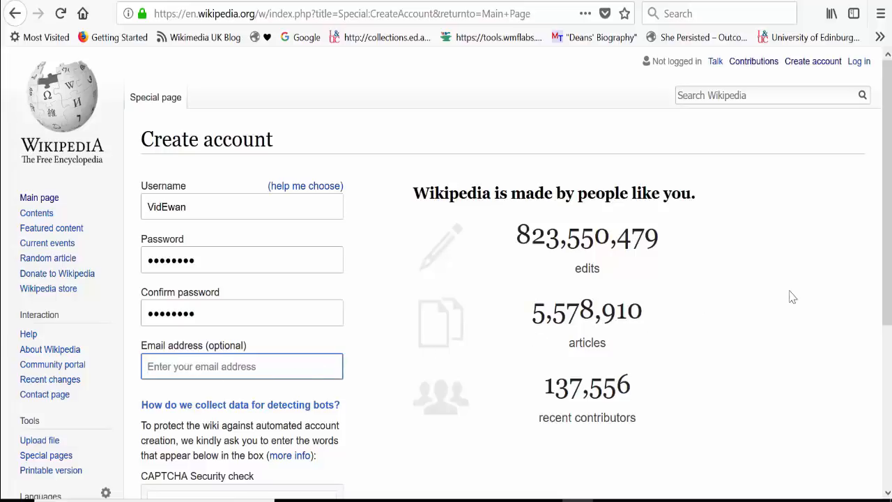
scroll(890, 252, "down", 4)
left_click(178, 418)
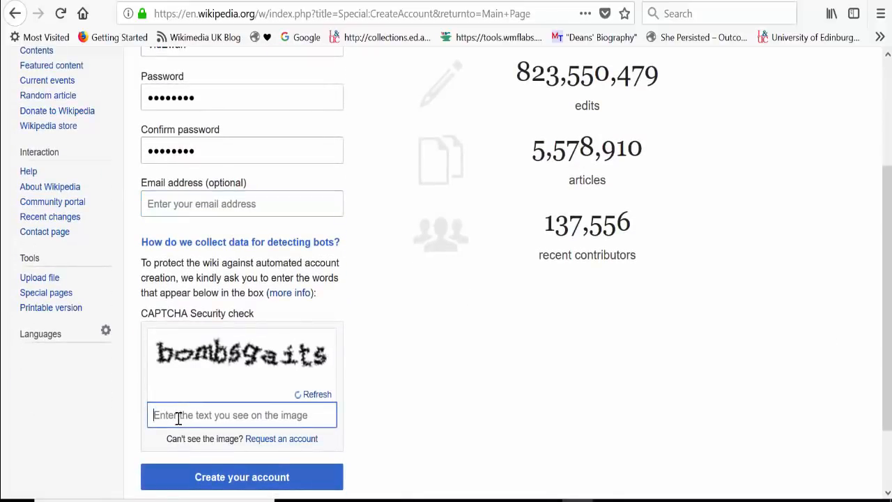
type("bombs")
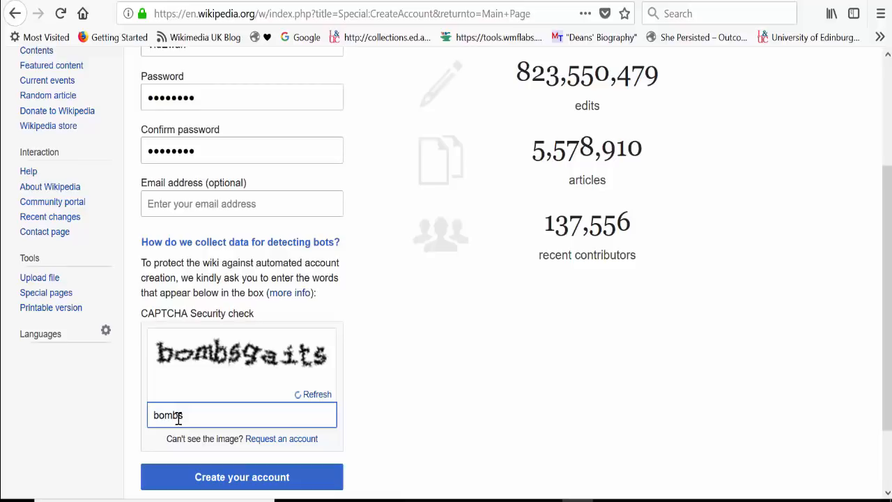
type("gaits")
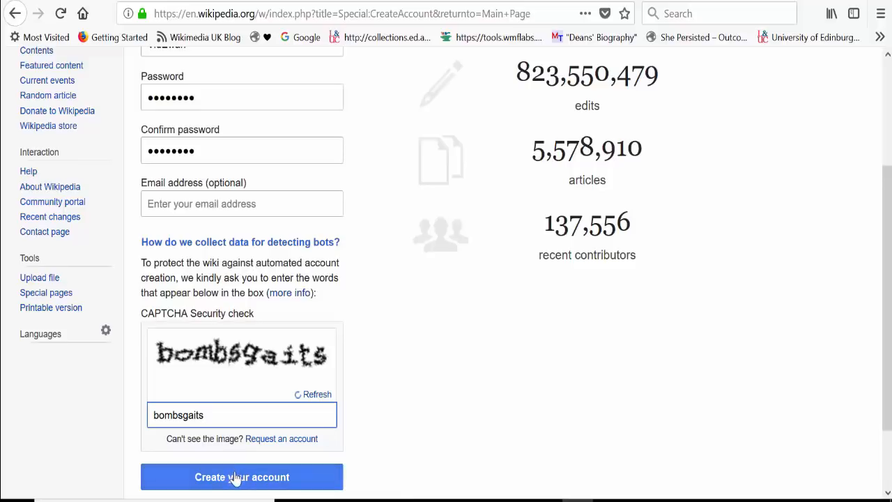
scroll(621, 392, "down", 3)
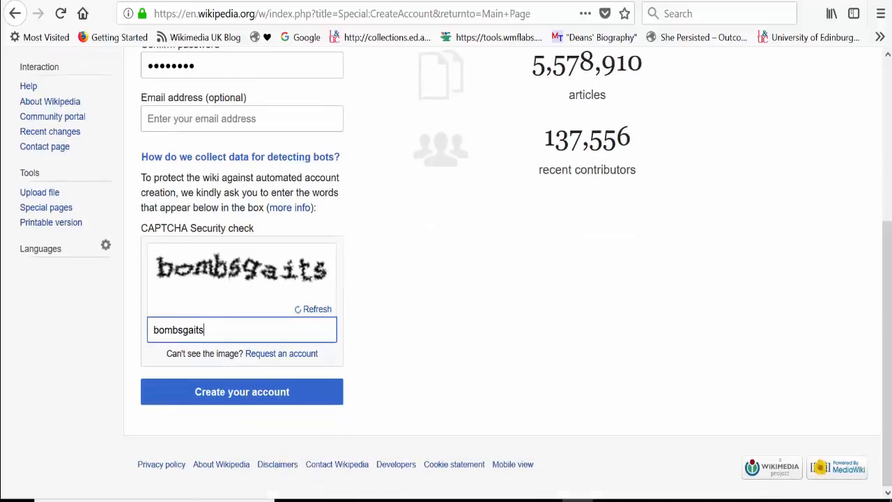
left_click(210, 404)
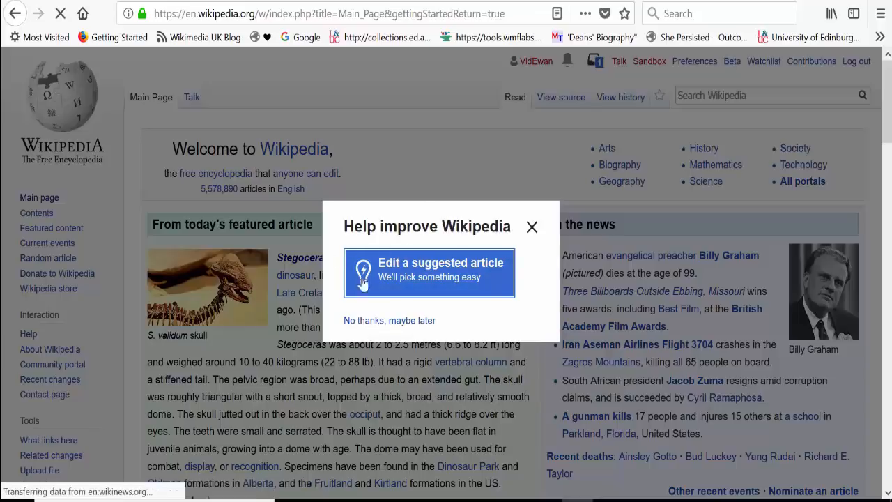
Decline the offer to edit a suggested article and set the browser's page zoom to 110%.
left_click(370, 322)
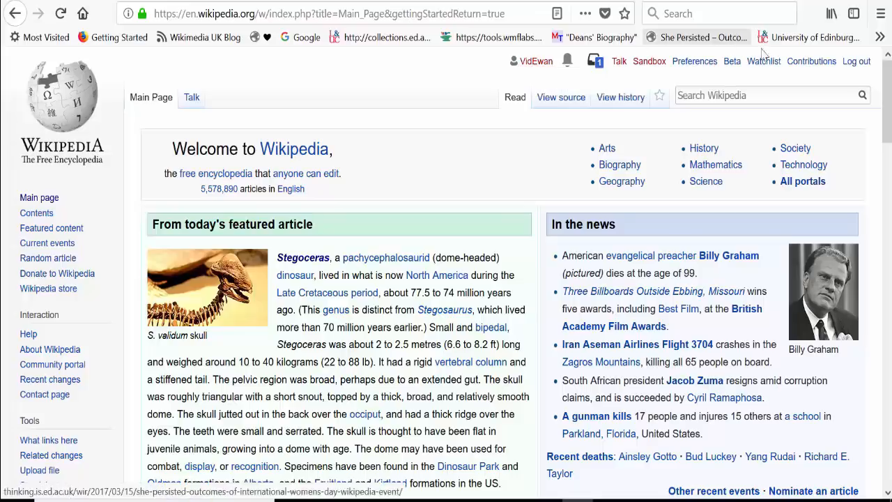
left_click(881, 13)
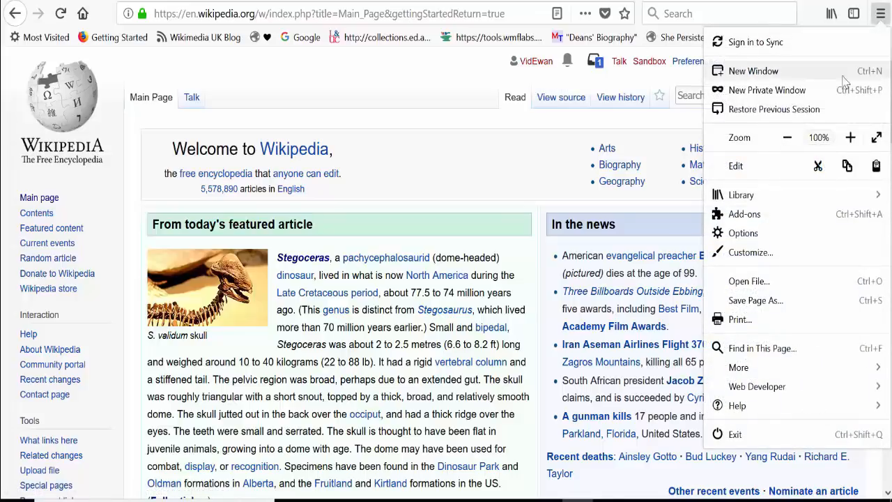
left_click(850, 137)
left_click(850, 137)
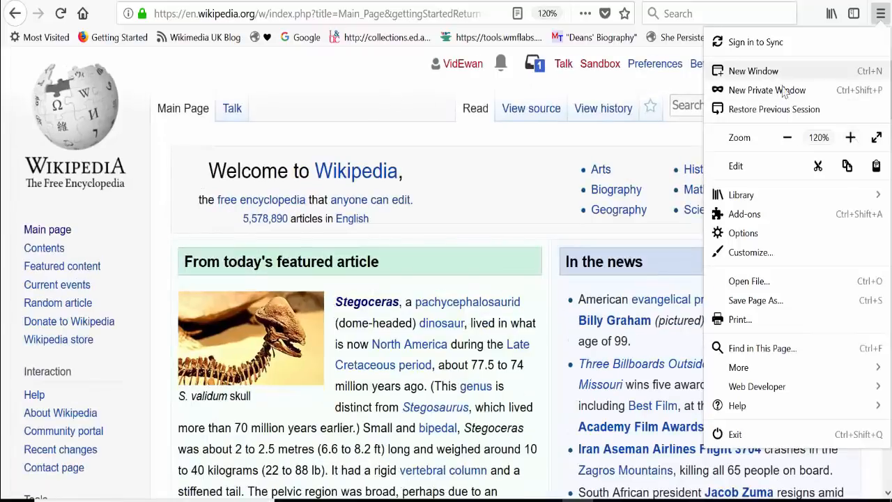
left_click(787, 137)
left_click(335, 82)
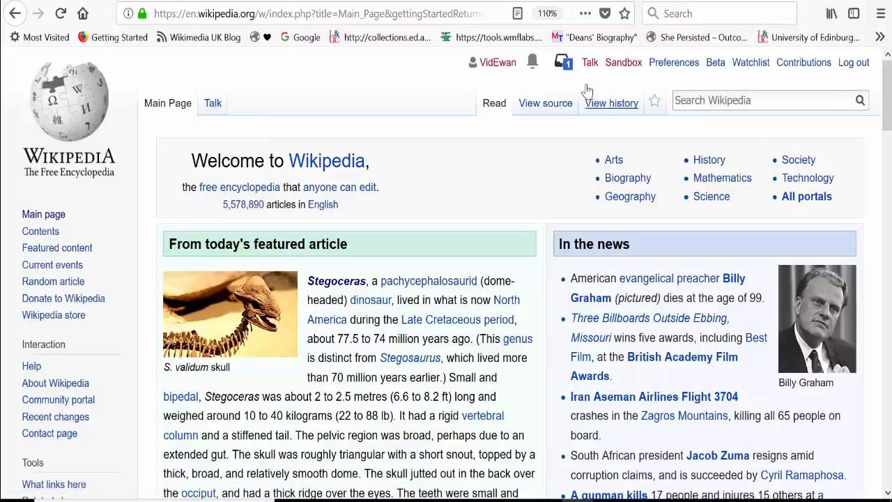
In the account's Editing preferences, set the editing mode to "Show me both editor tabs" and save.
left_click(668, 64)
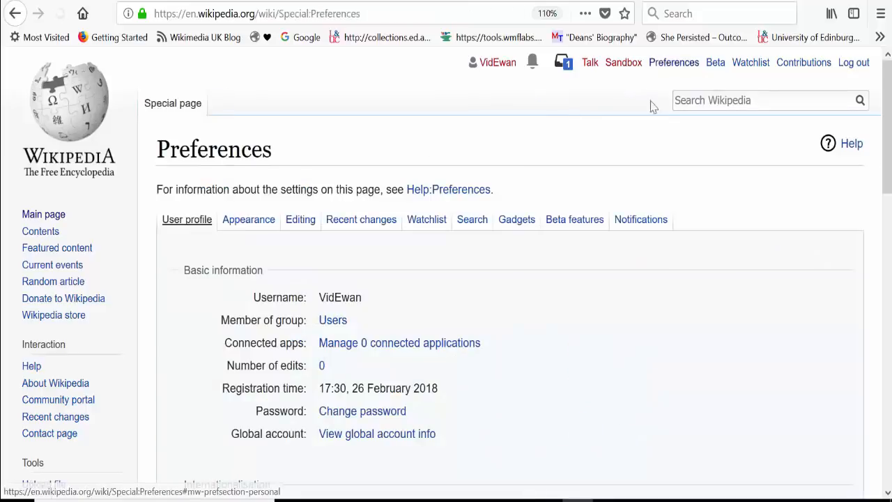
left_click(292, 223)
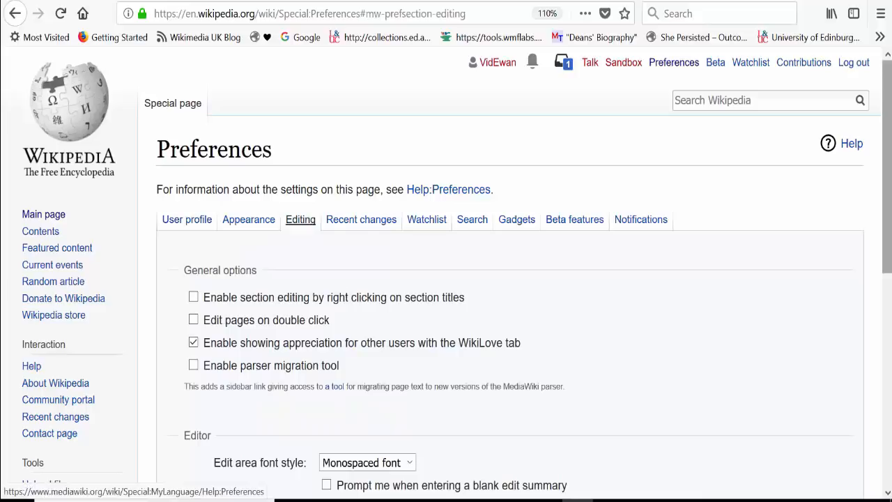
scroll(332, 223, "down", 4)
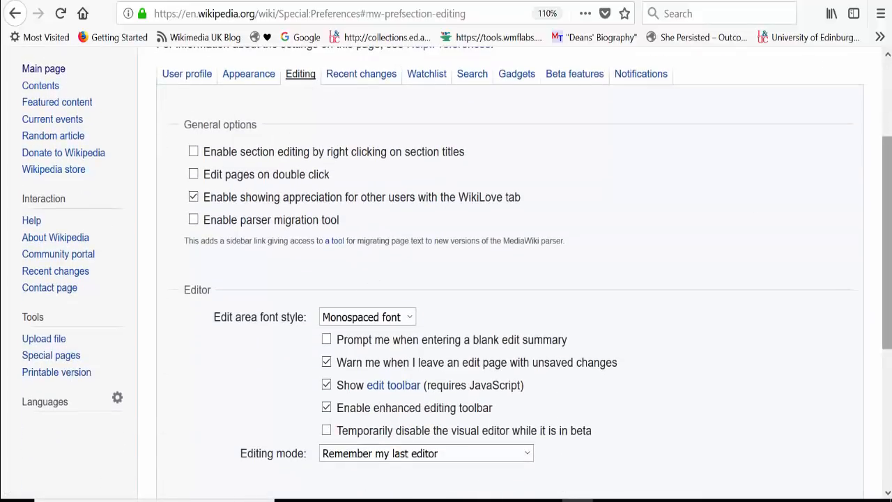
scroll(381, 406, "down", 3)
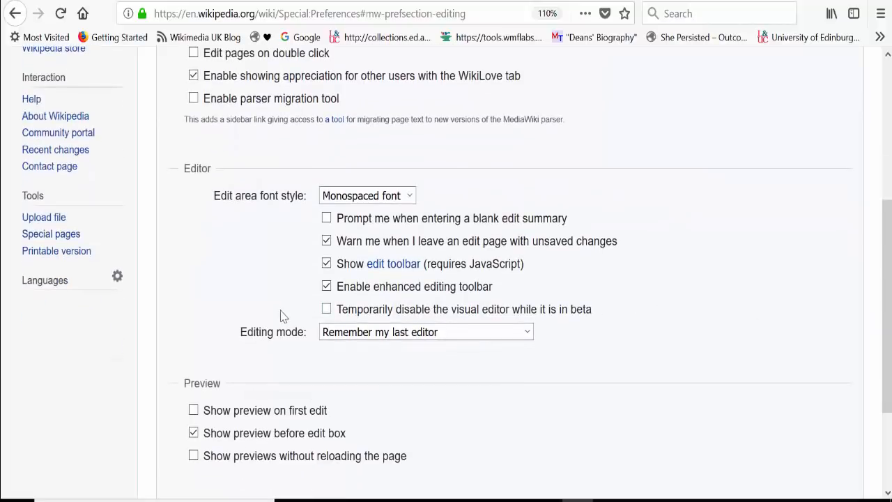
left_click_drag(283, 309, 545, 345)
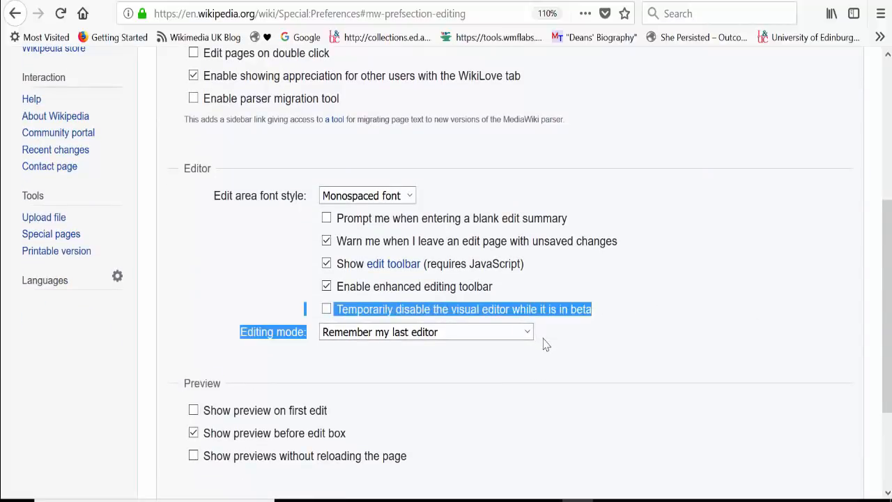
left_click(338, 318)
left_click(338, 317)
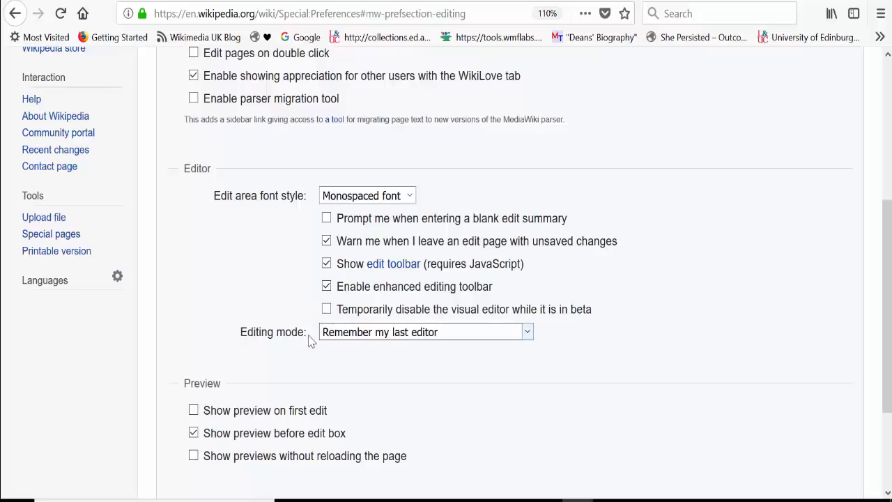
left_click(528, 339)
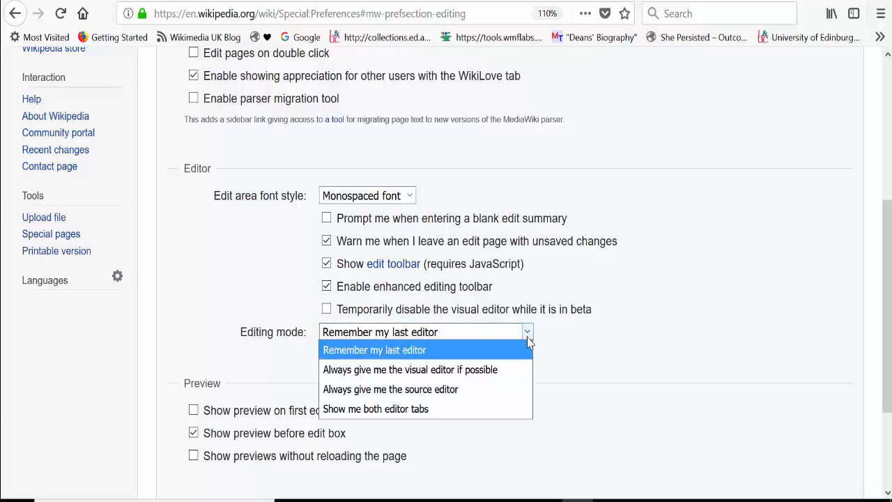
left_click(498, 412)
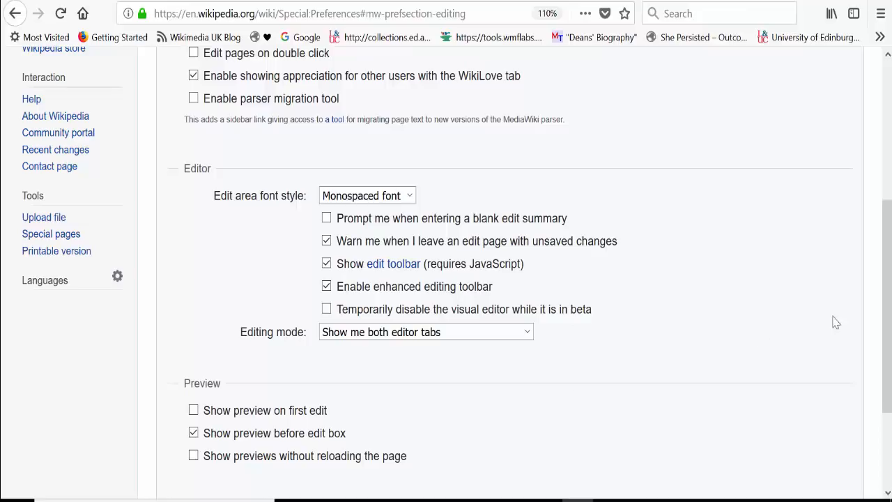
scroll(887, 314, "down", 3)
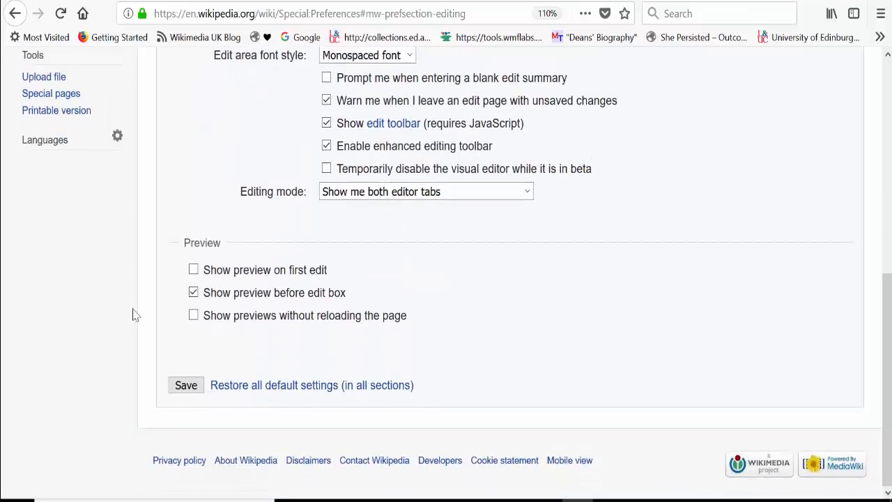
left_click(177, 388)
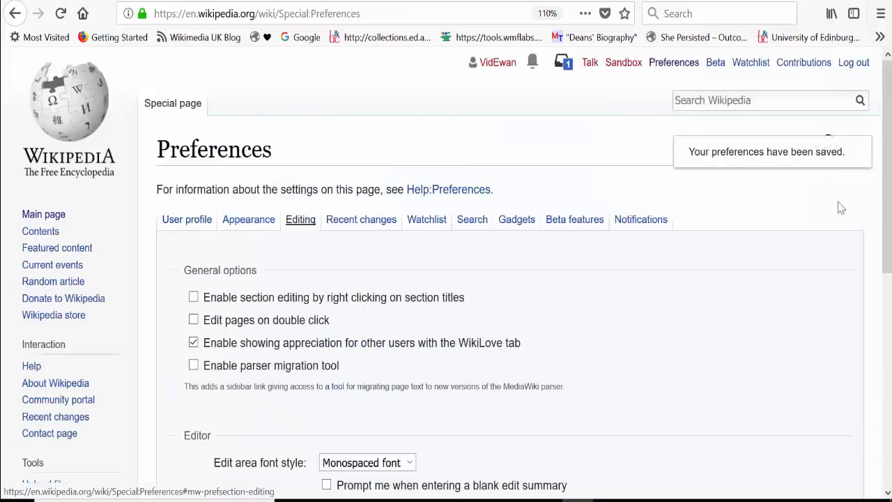
Enable the HotCat gadget in the Editing section of the Gadgets preferences and save.
left_click_drag(887, 209, 886, 224)
mouse_move(891, 278)
left_mouse_down()
mouse_move(890, 352)
mouse_move(891, 272)
left_mouse_up()
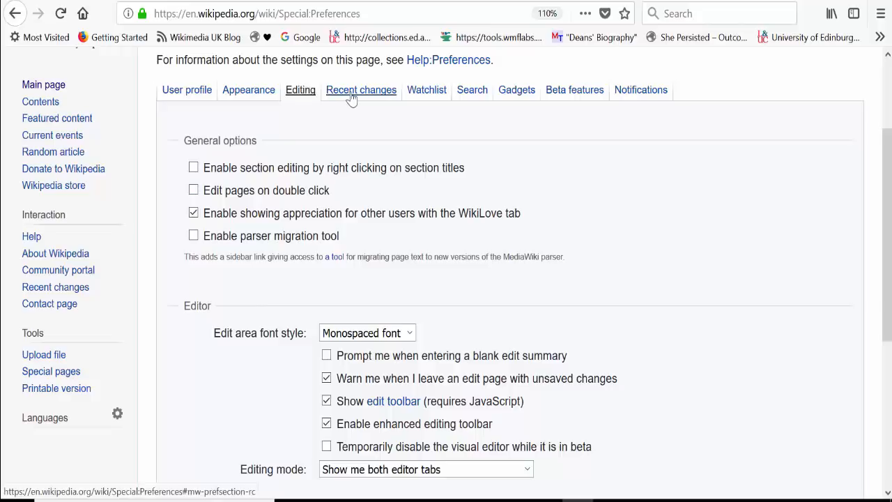
left_click(506, 97)
left_click_drag(889, 118, 889, 272)
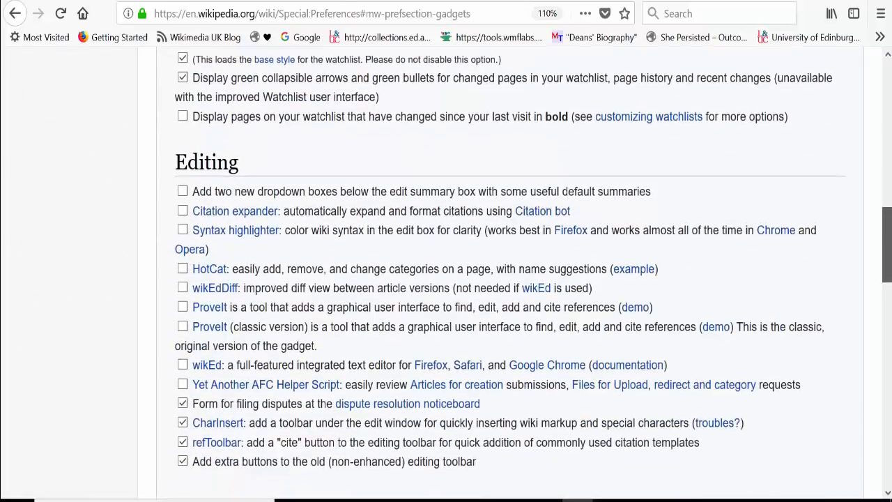
left_click(183, 271)
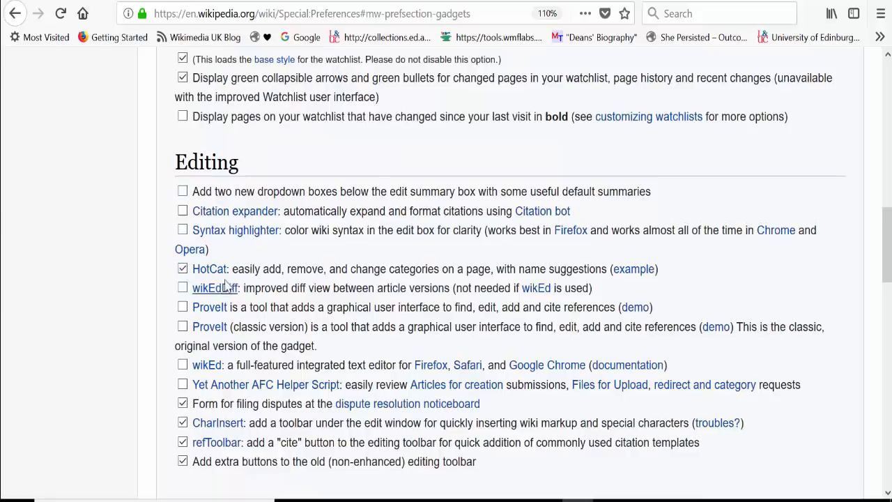
left_click_drag(234, 276, 169, 269)
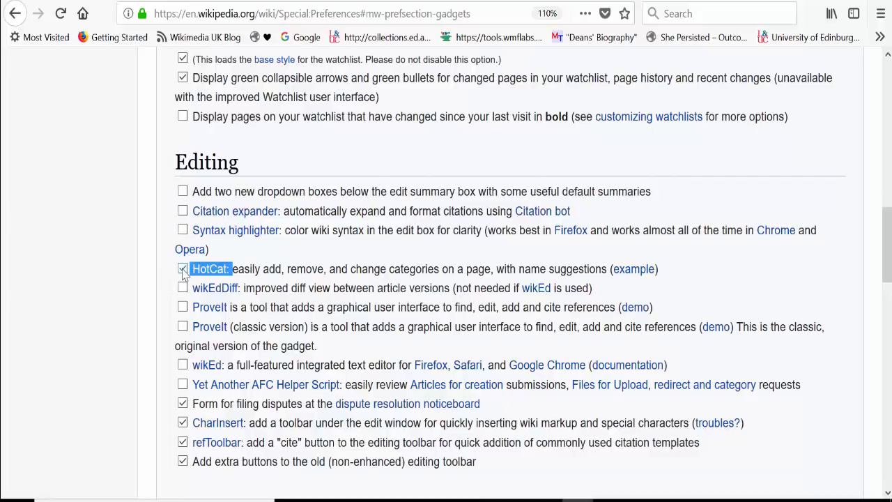
left_click_drag(887, 243, 888, 450)
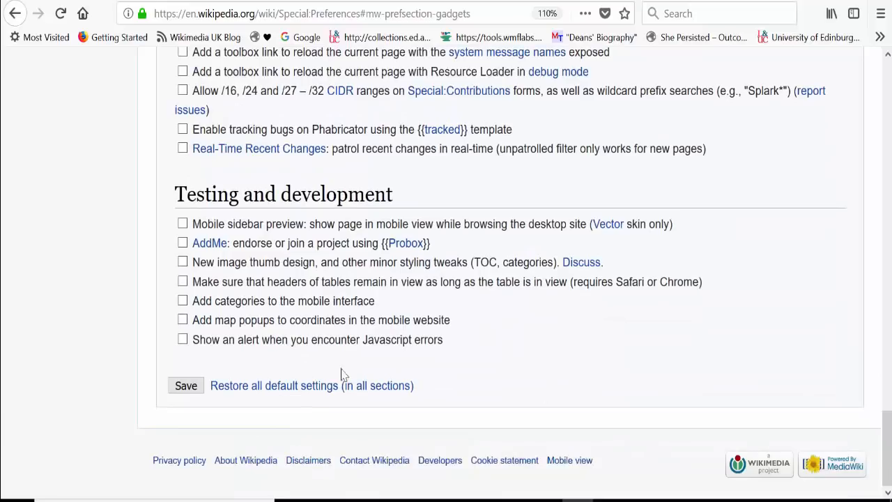
left_click(186, 393)
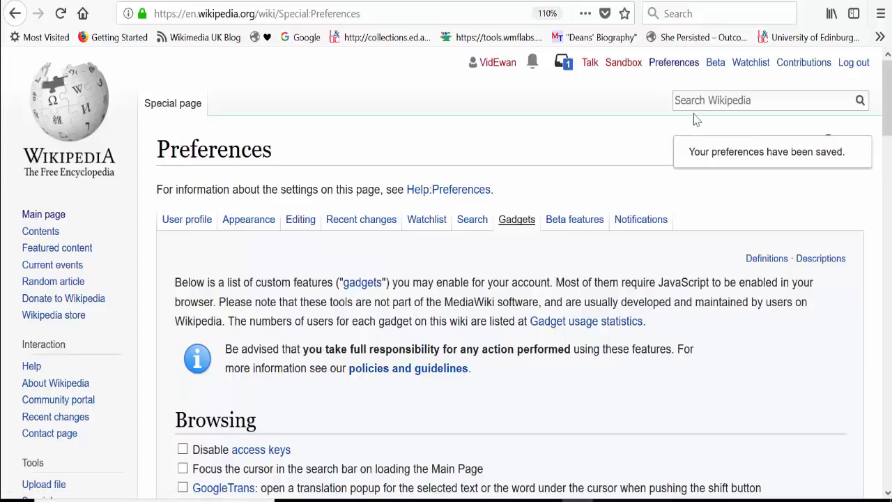
Return to the Wikipedia main page.
left_click(63, 119)
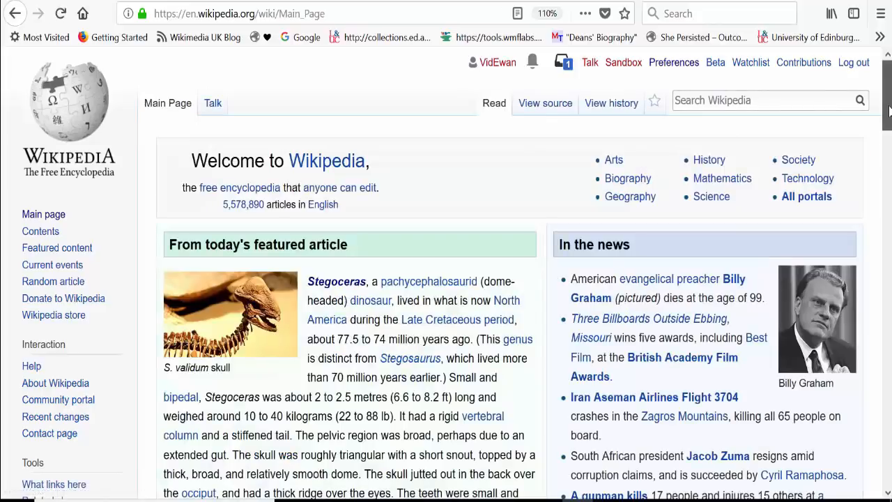
left_click_drag(890, 112, 889, 110)
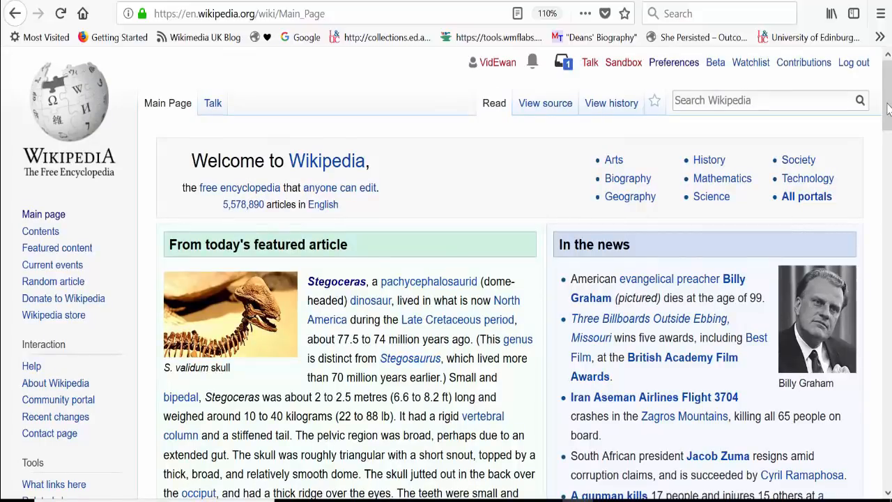
Open today's featured article, Stegoceras, and examine the bolded subject name and the opening sentence of its lead section.
left_click_drag(889, 110, 889, 135)
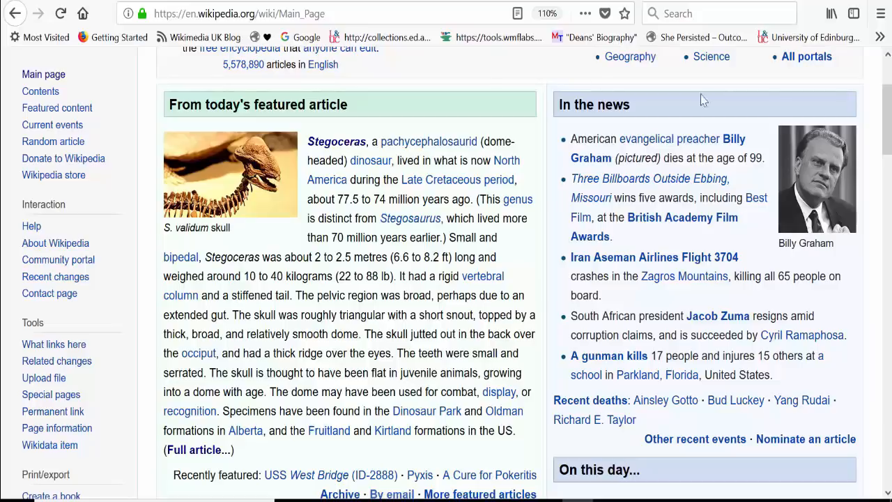
left_click(326, 144)
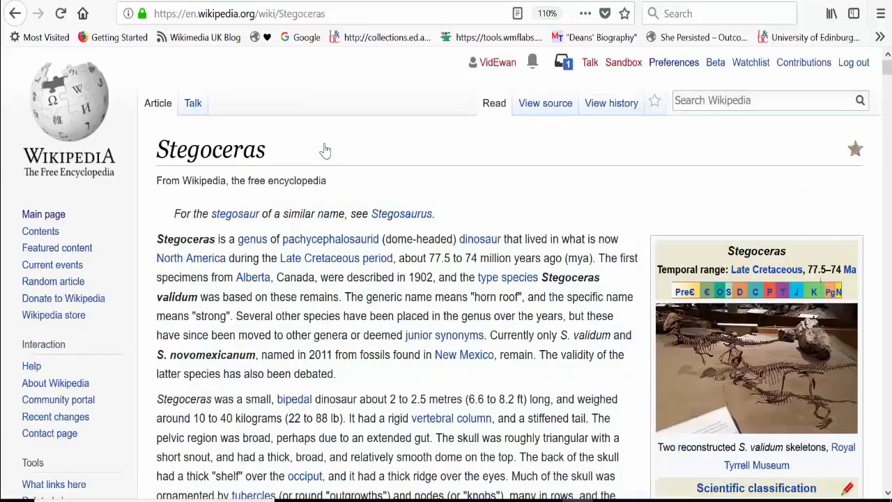
left_click_drag(217, 241, 148, 245)
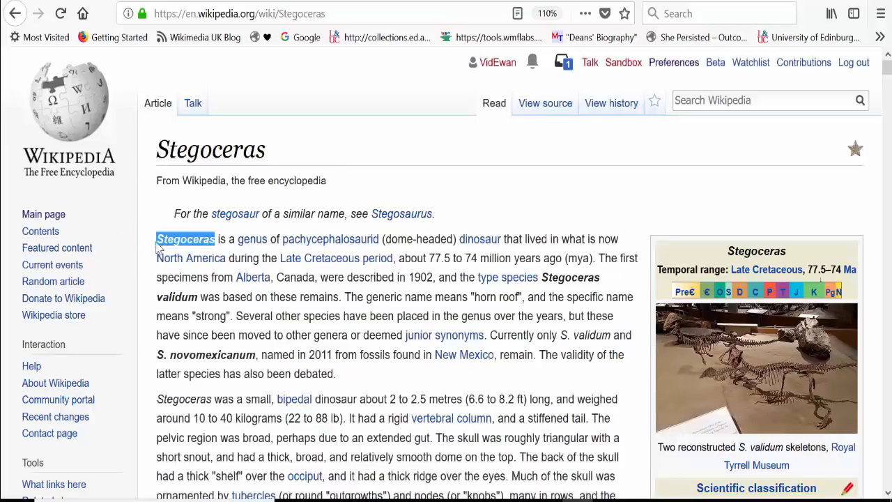
left_click(144, 244)
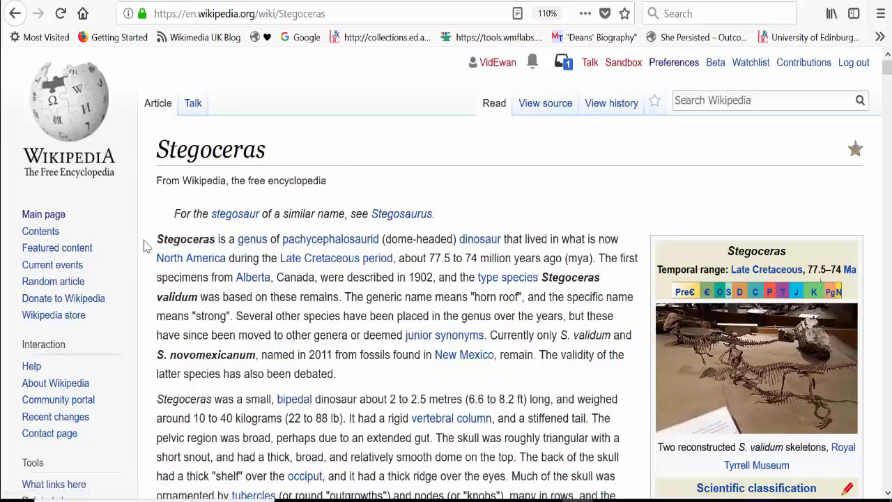
left_click_drag(145, 244, 396, 261)
left_click_drag(478, 273, 595, 273)
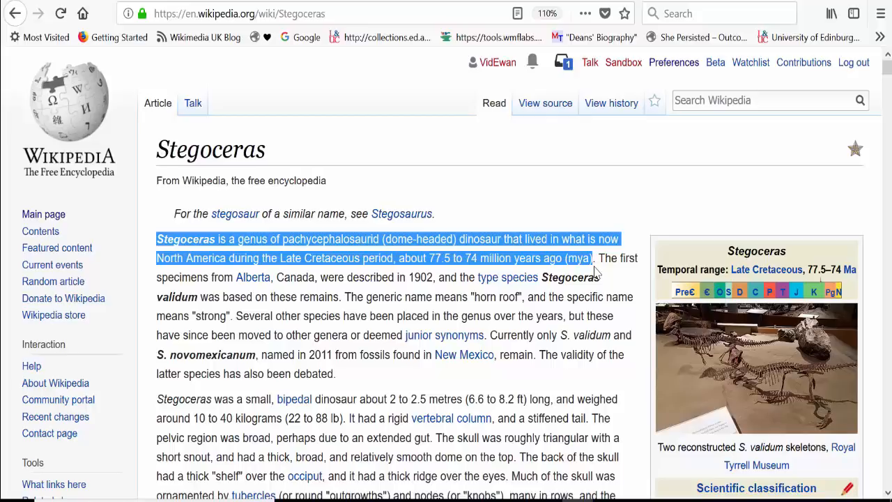
left_click(580, 223)
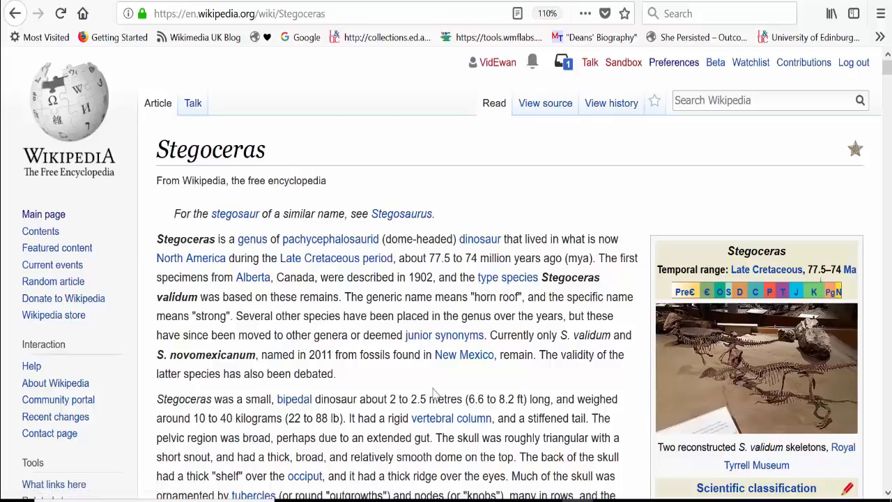
Examine the Stegoceras article's infobox and table of contents, continuing down to the start of the Description section.
mouse_move(888, 66)
left_mouse_down()
mouse_move(888, 82)
mouse_move(887, 63)
left_mouse_up()
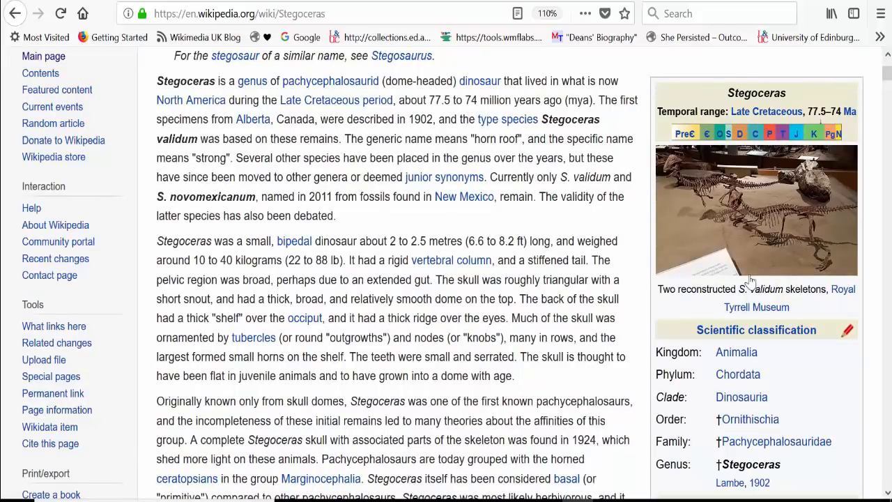
left_click_drag(888, 82, 882, 97)
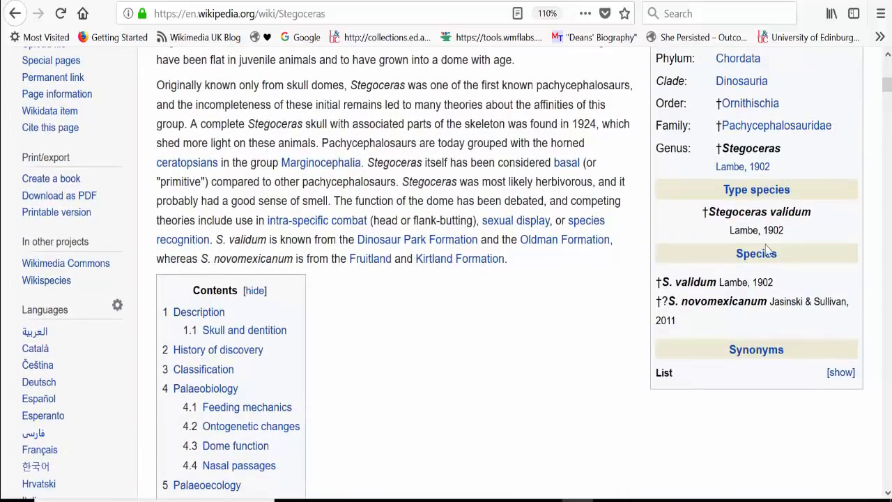
scroll(525, 264, "down", 3)
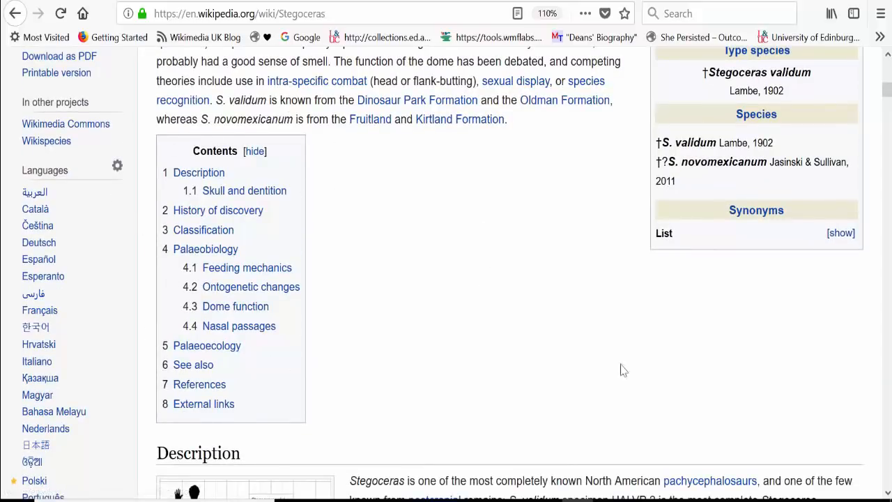
left_click(888, 491)
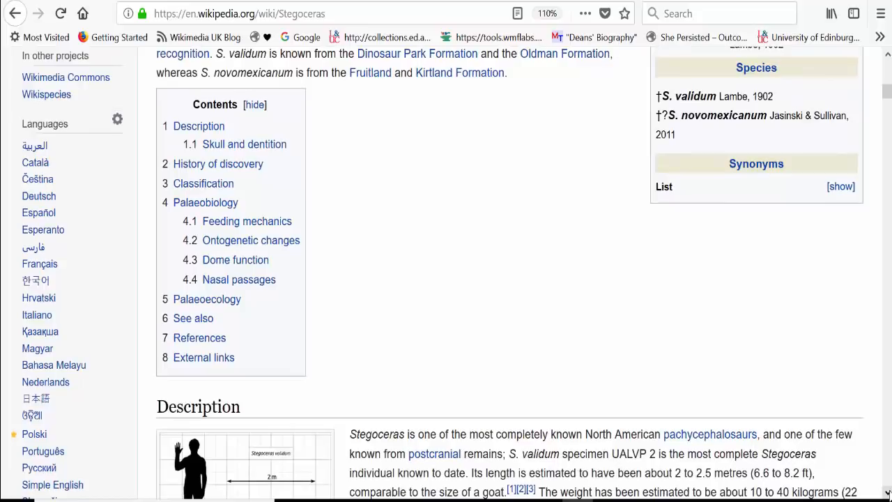
left_click(888, 492)
left_click(888, 492)
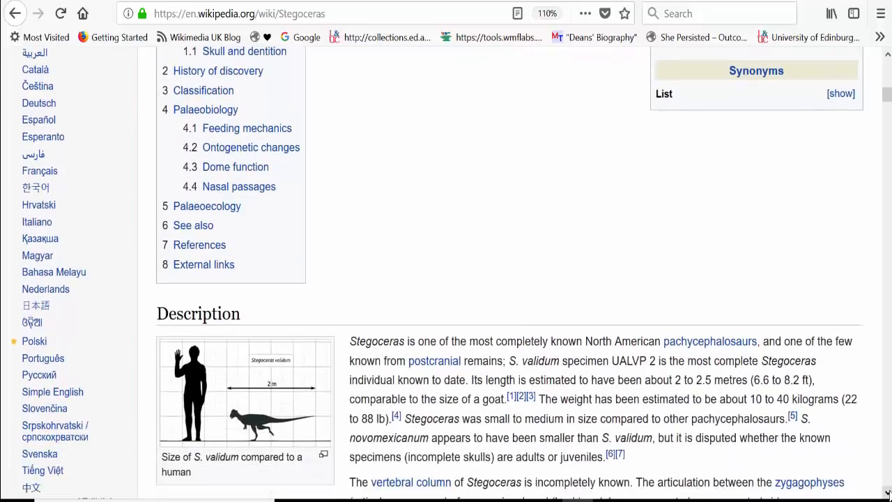
left_click(888, 492)
left_click(888, 492)
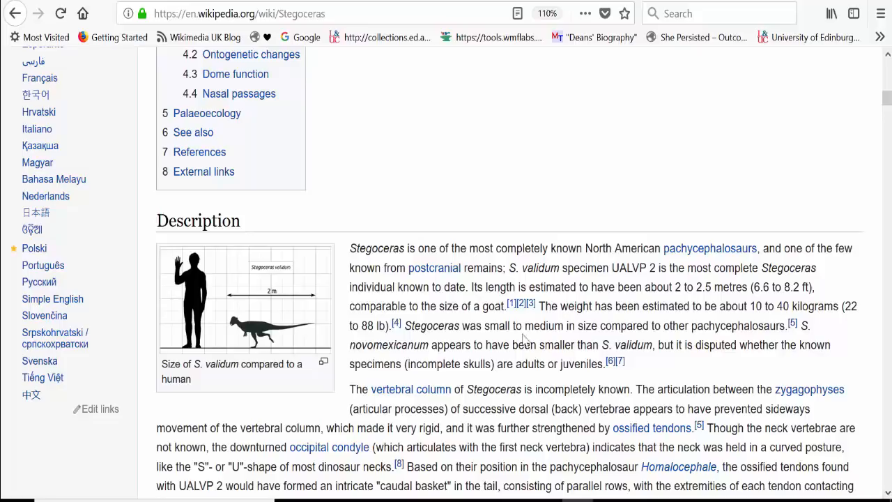
Examine the Description section's text and captioned images, including the Skull and dentition subheading.
mouse_move(513, 312)
scroll(702, 371, "down", 5)
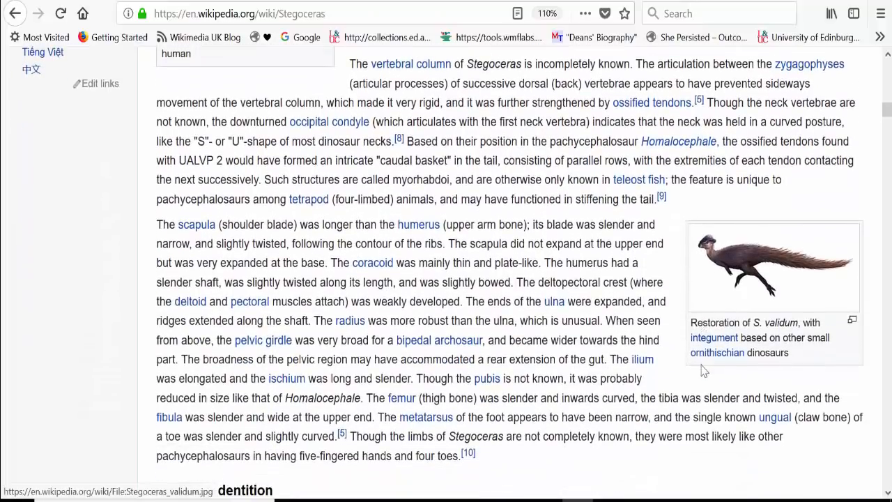
scroll(702, 371, "down", 2)
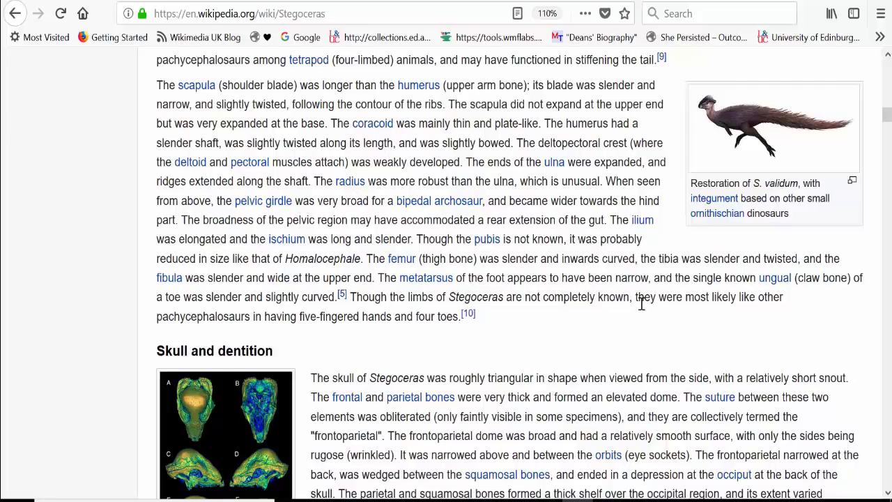
scroll(641, 303, "down", 1)
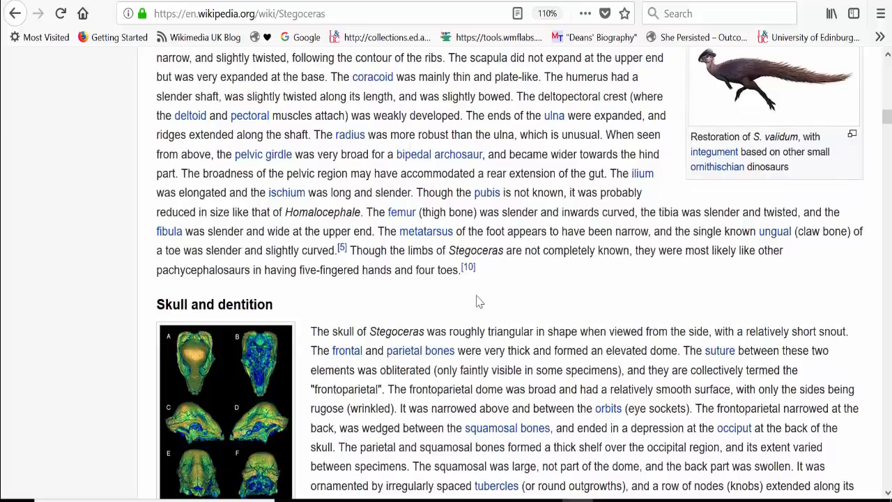
scroll(477, 296, "down", 2)
left_click_drag(290, 221, 141, 196)
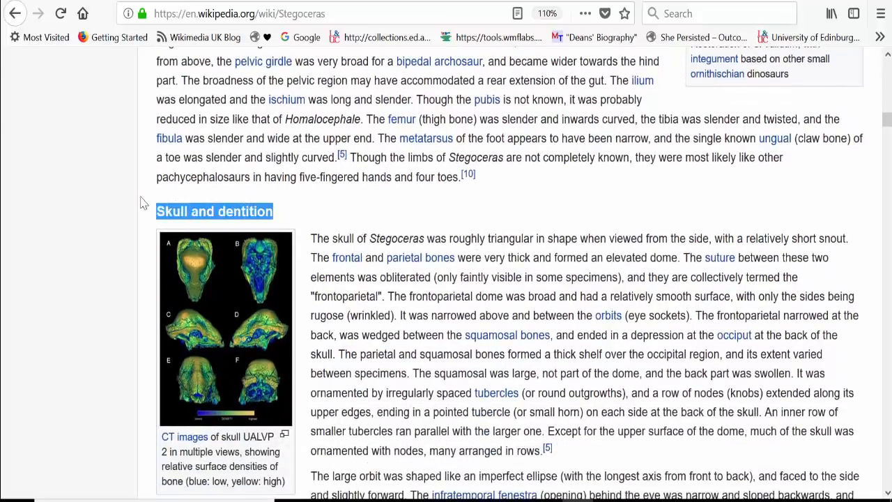
left_click(106, 233)
scroll(104, 234, "down", 2)
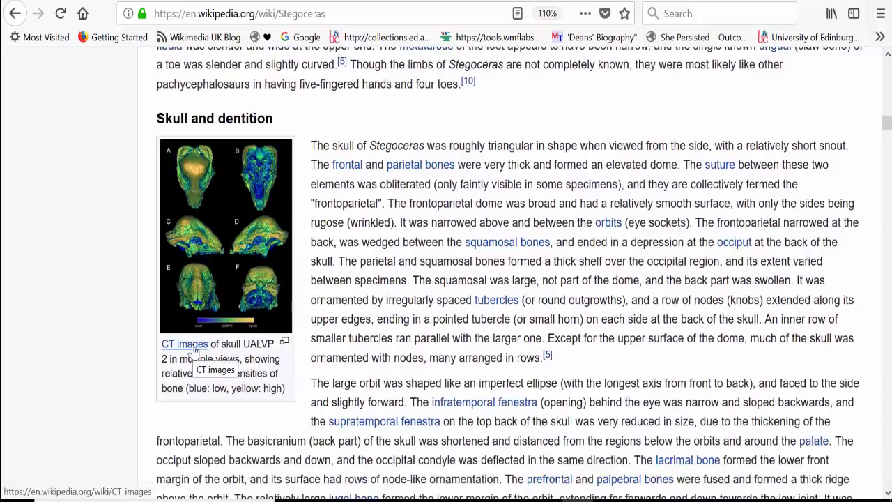
Examine the numbered inline citations in the article's paragraphs on the history of discovery.
scroll(318, 436, "down", 1)
scroll(318, 432, "down", 7)
scroll(318, 431, "down", 7)
scroll(318, 431, "down", 5)
scroll(318, 431, "down", 3)
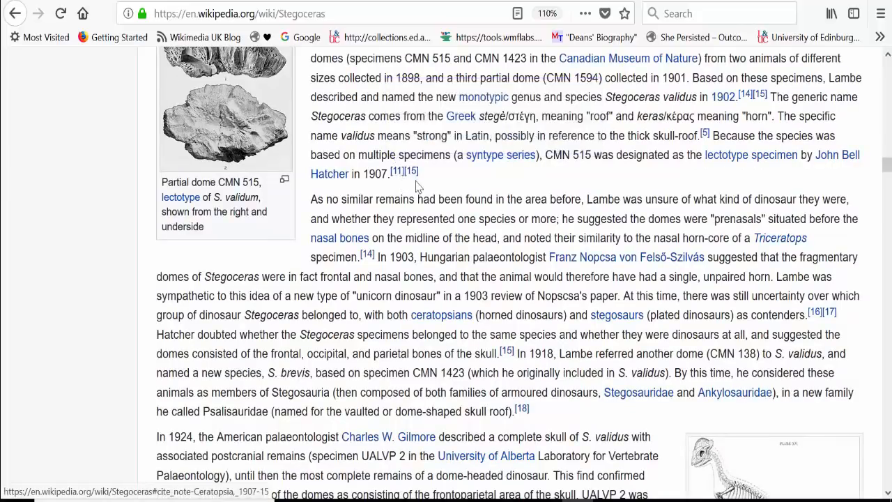
mouse_move(414, 179)
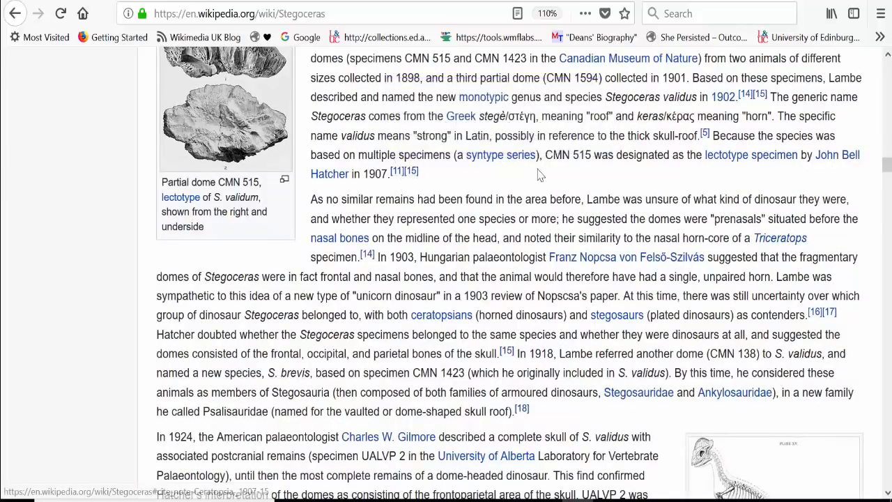
Go through the rest of the article body to the See also section and examine its related-article link.
scroll(540, 174, "down", 10)
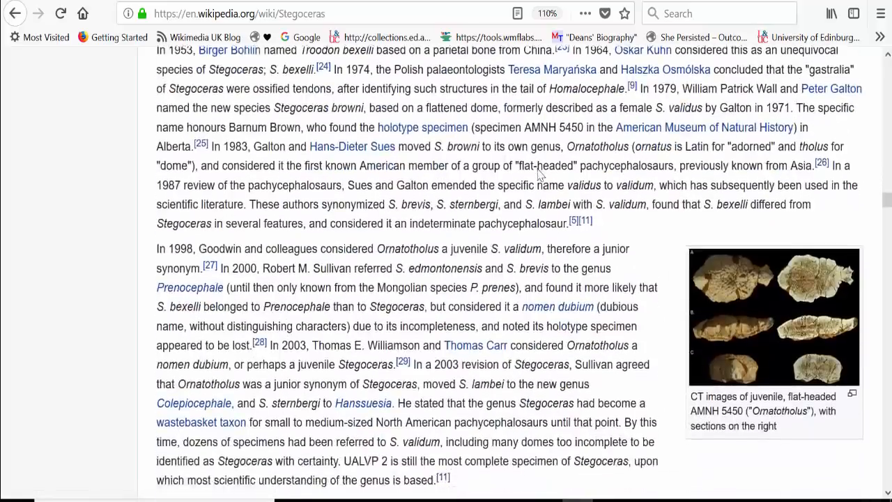
scroll(541, 175, "down", 10)
scroll(540, 175, "down", 10)
scroll(540, 175, "down", 10)
scroll(540, 175, "down", 6)
scroll(540, 175, "up", 6)
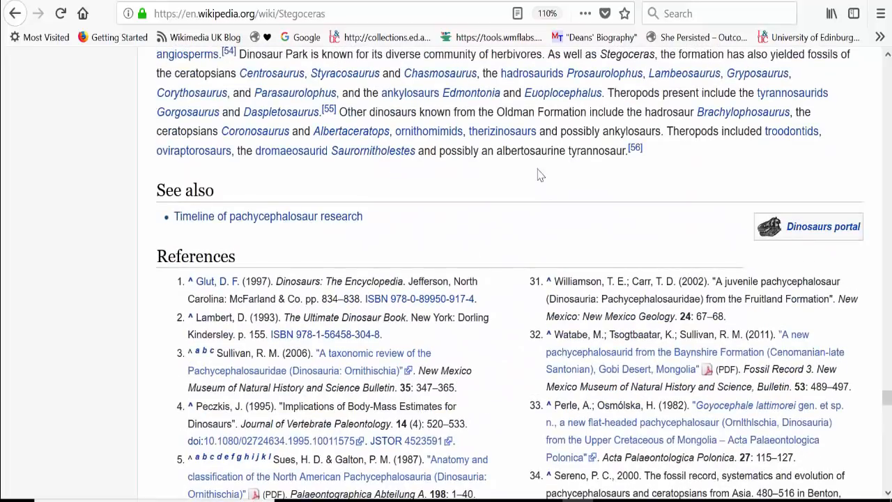
left_click_drag(169, 194, 158, 194)
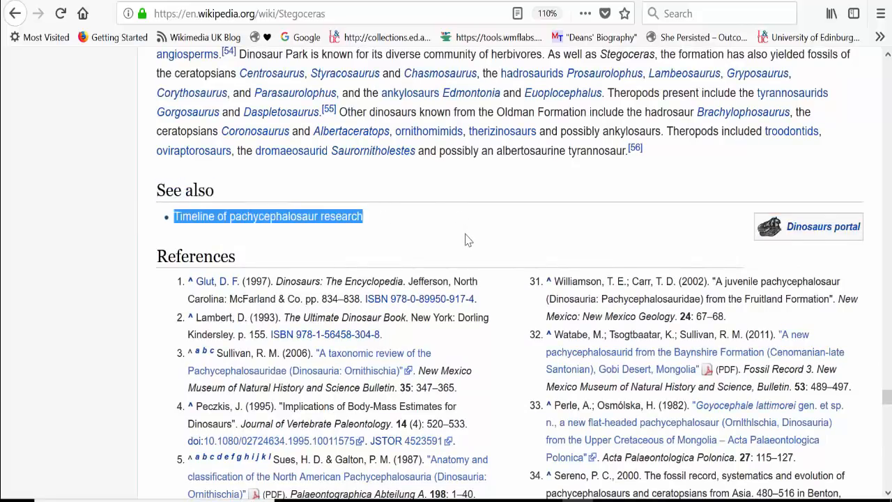
left_click(467, 240)
Examine the numbered entries in the References section, including their journal, DOI and ISBN links.
scroll(362, 239, "down", 1)
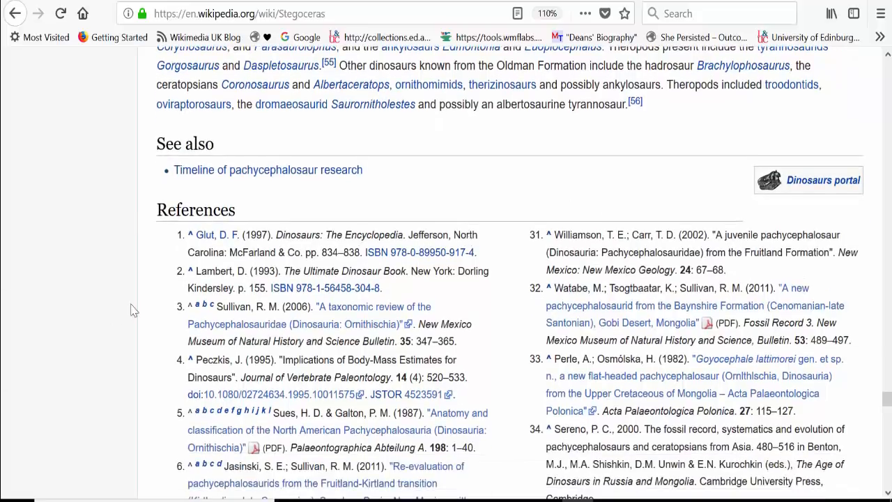
scroll(134, 310, "down", 2)
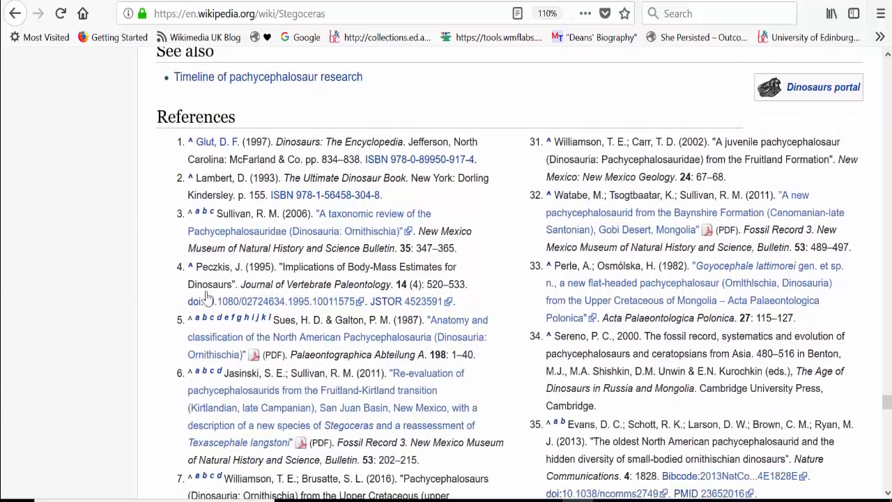
scroll(207, 296, "down", 4)
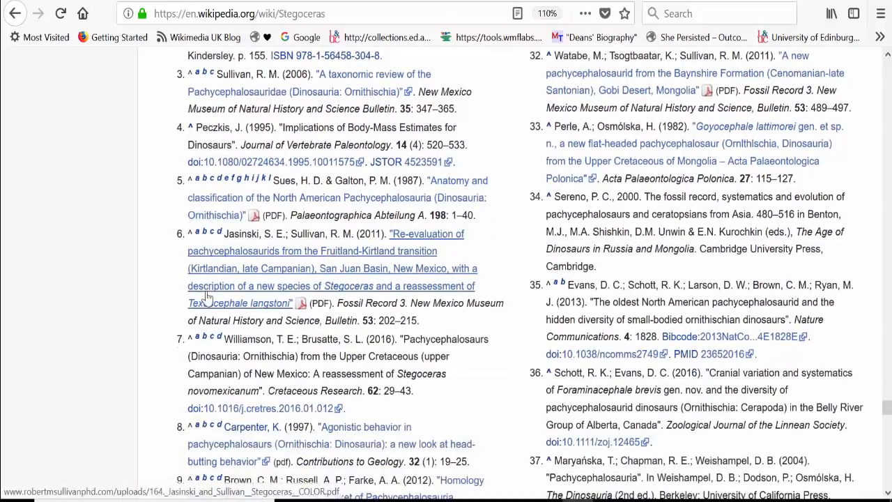
scroll(207, 296, "down", 1)
scroll(207, 296, "down", 4)
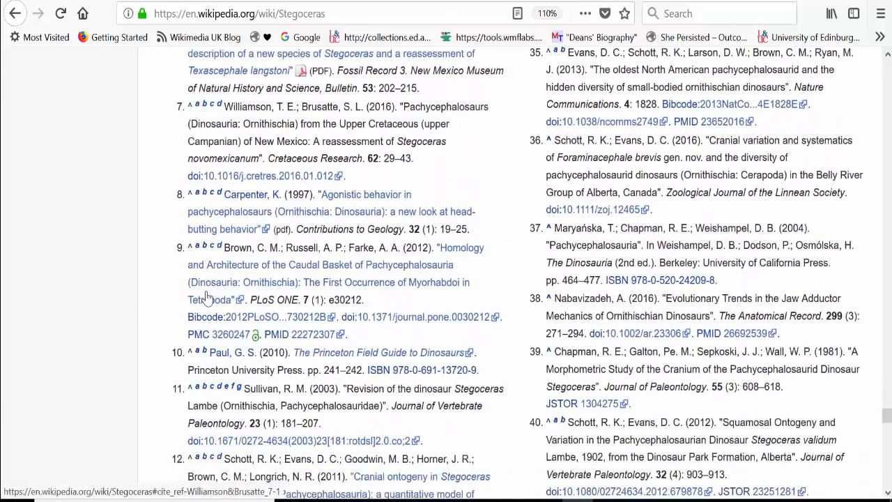
scroll(207, 296, "down", 2)
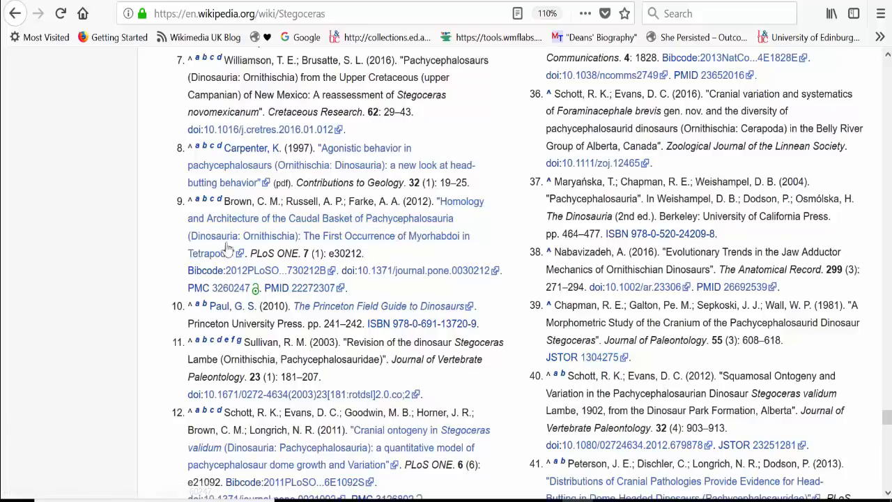
Open reference 9's source through DOI 10.1371/journal.pone.0030212, look through the PLOS ONE paper, and return to the Stegoceras article.
left_click(401, 275)
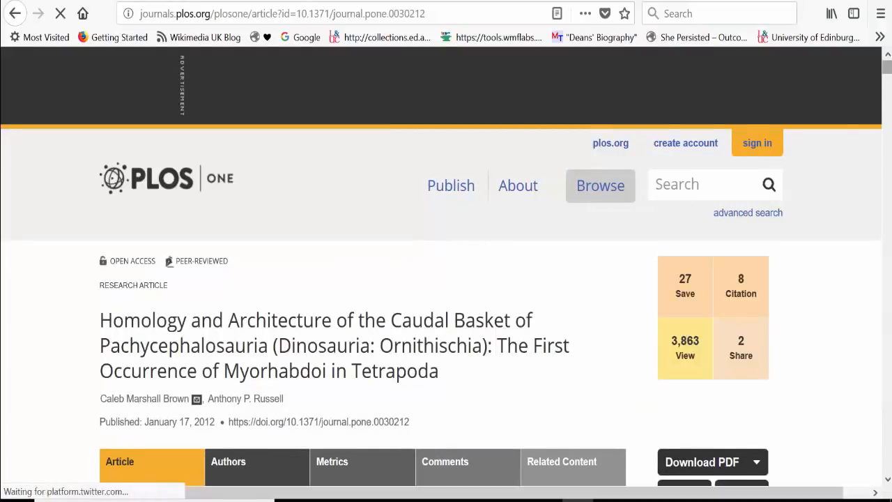
scroll(402, 278, "down", 5)
scroll(403, 278, "down", 5)
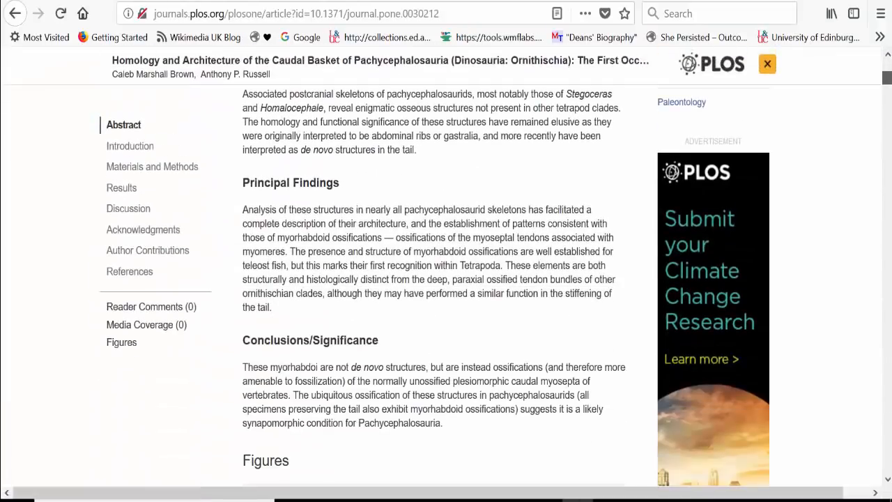
scroll(435, 279, "down", 20)
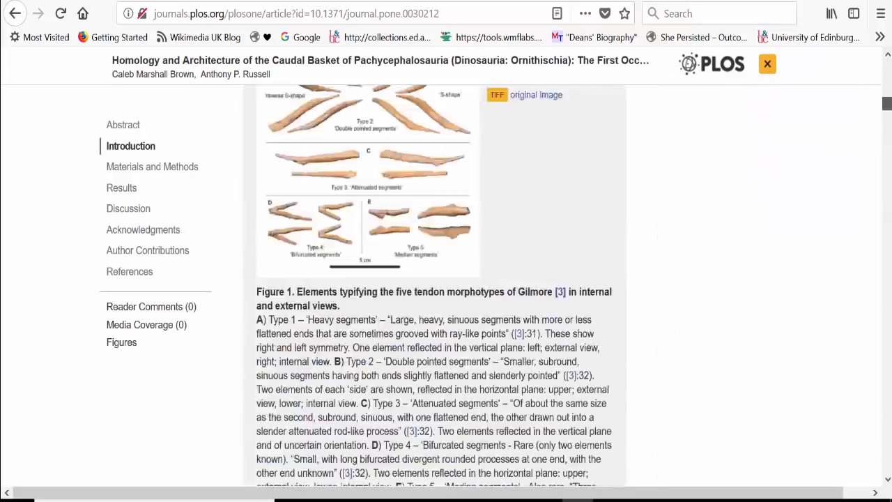
left_click_drag(887, 154, 888, 68)
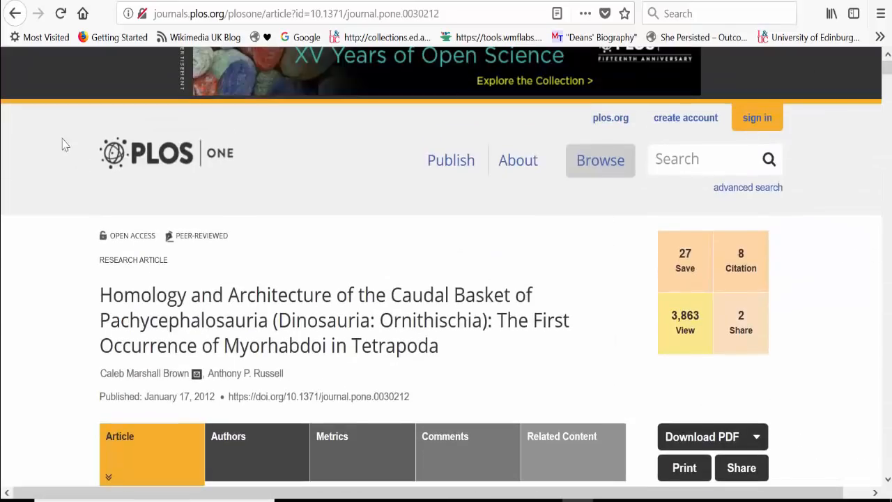
left_click(15, 16)
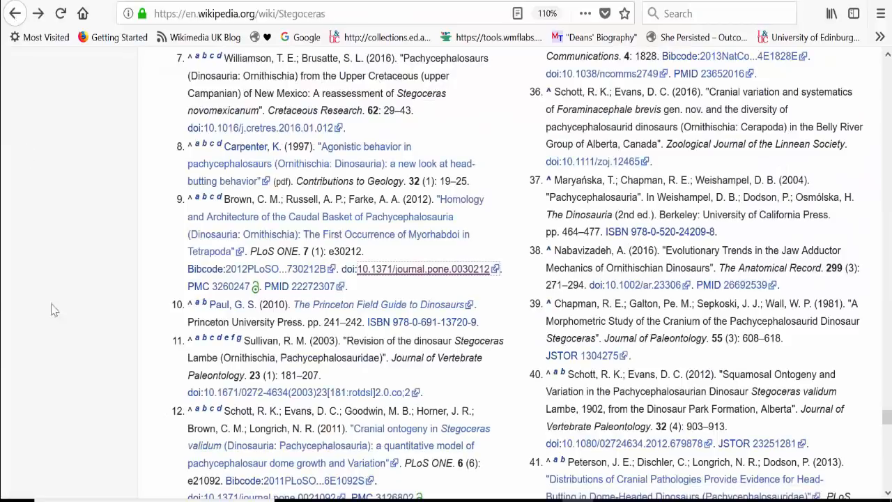
Find reference 38 in the References section and open its source through DOI 10.1002/ar.23306.
scroll(265, 310, "down", 2)
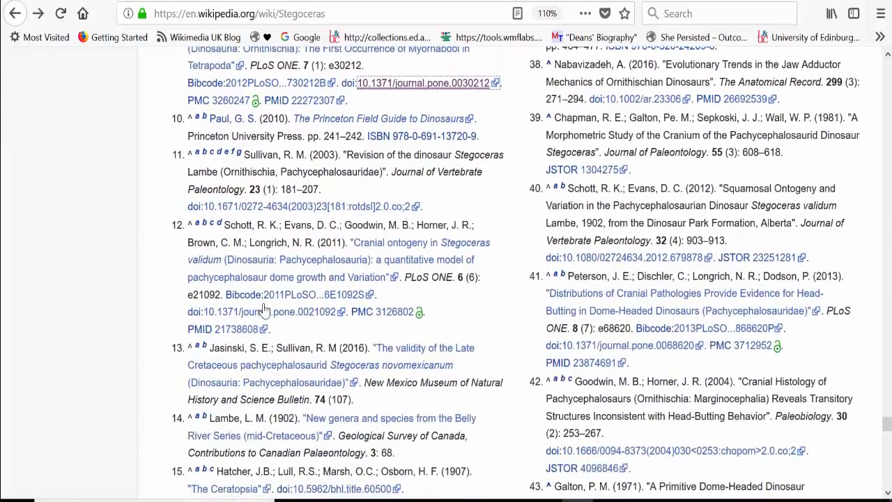
scroll(265, 310, "down", 1)
scroll(265, 311, "up", 3)
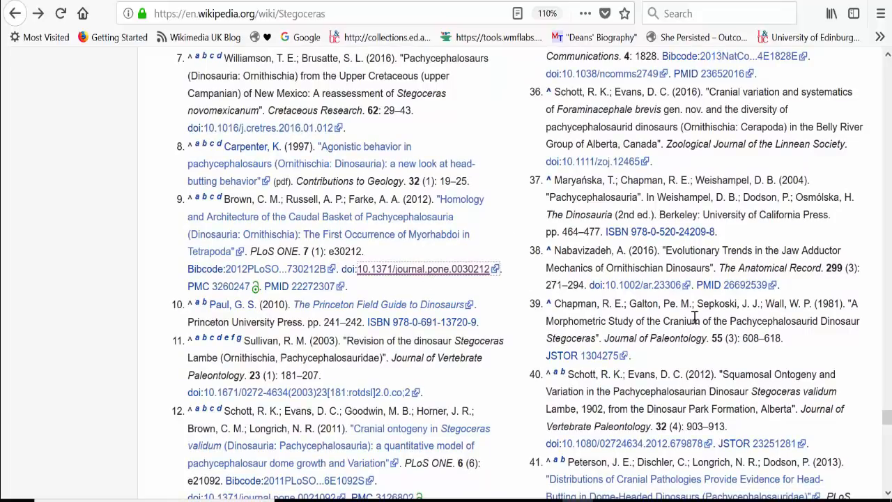
left_click(630, 294)
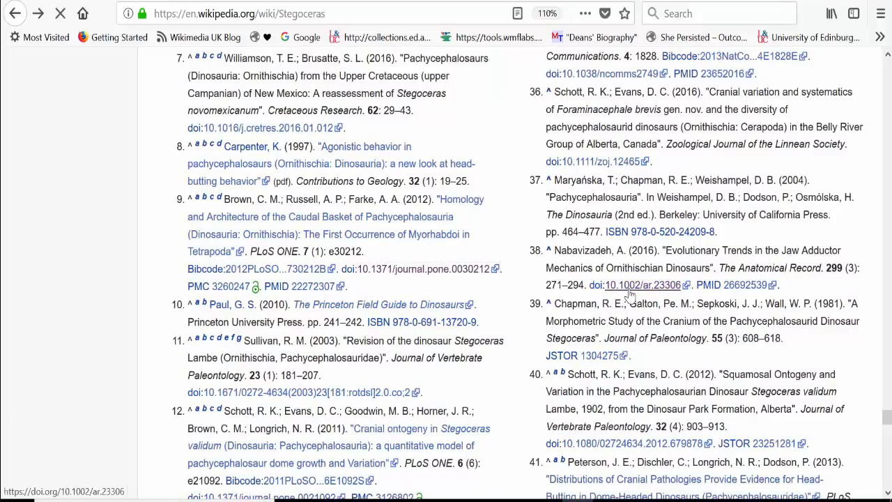
Return to the Stegoceras article and examine more of its References entries, including those with open-access PMC links.
left_click(15, 13)
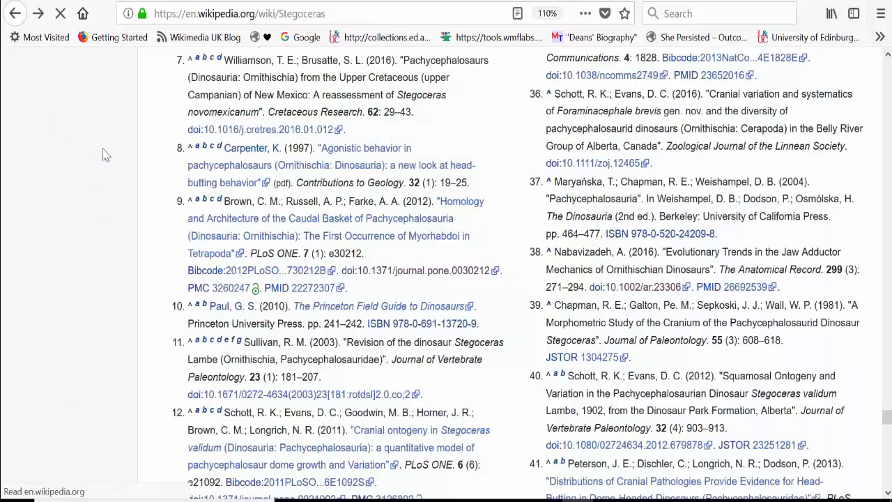
scroll(29, 298, "down", 1)
scroll(29, 298, "down", 3)
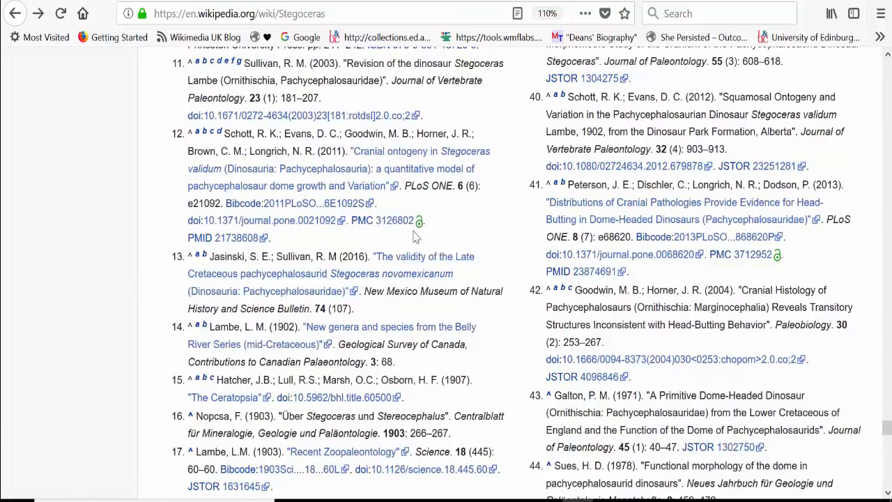
left_click_drag(424, 221, 420, 226)
scroll(387, 246, "down", 15)
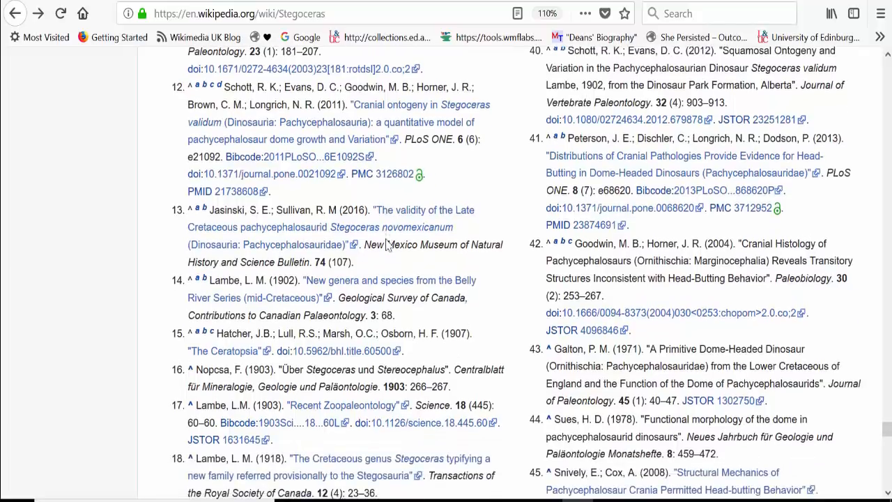
Go through the end of the article, examining the External links, the Marginocephalia navigation box, the taxon identifiers and the categories.
scroll(387, 246, "down", 4)
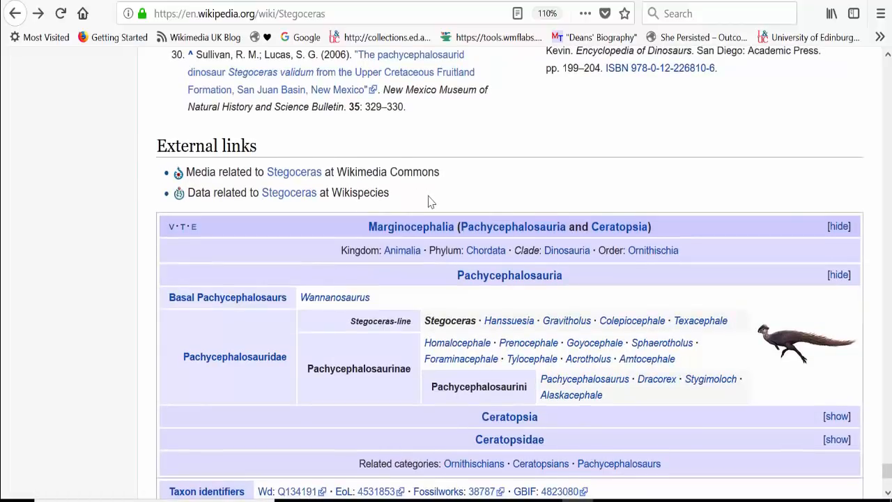
scroll(430, 202, "down", 1)
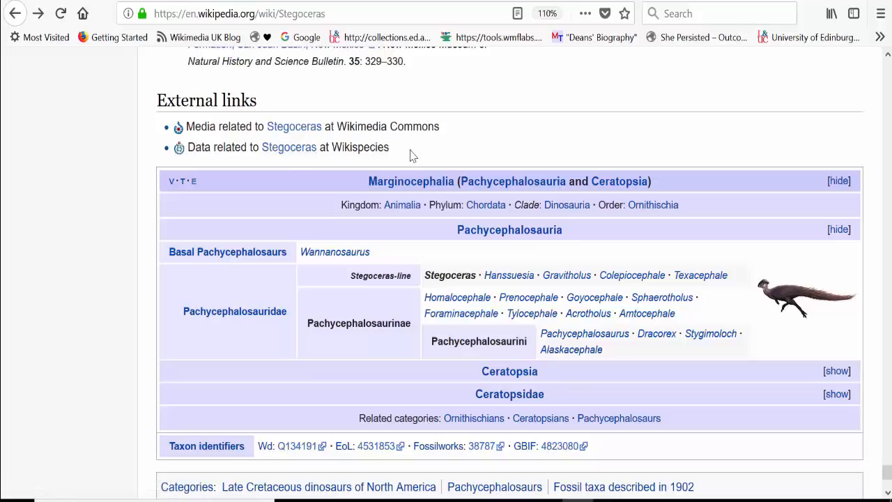
scroll(411, 156, "down", 4)
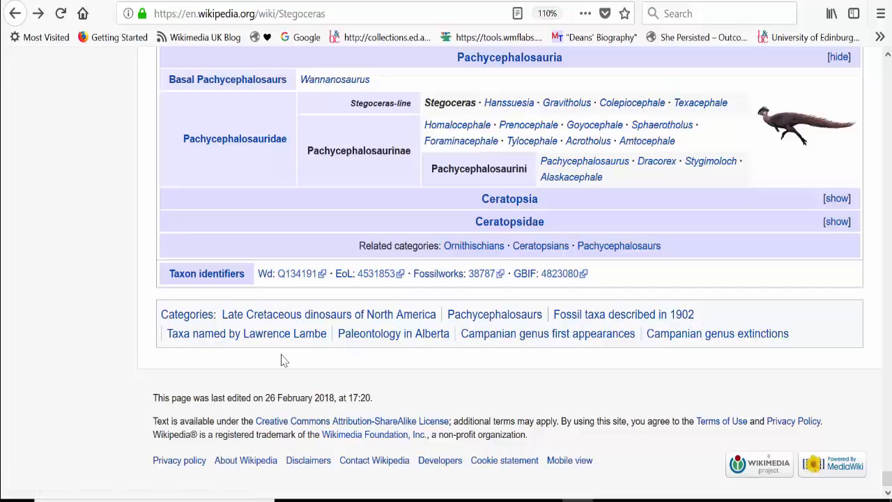
Open the category Late Cretaceous dinosaurs of North America, look through its listed pages, and return to the Stegoceras article.
left_click(309, 321)
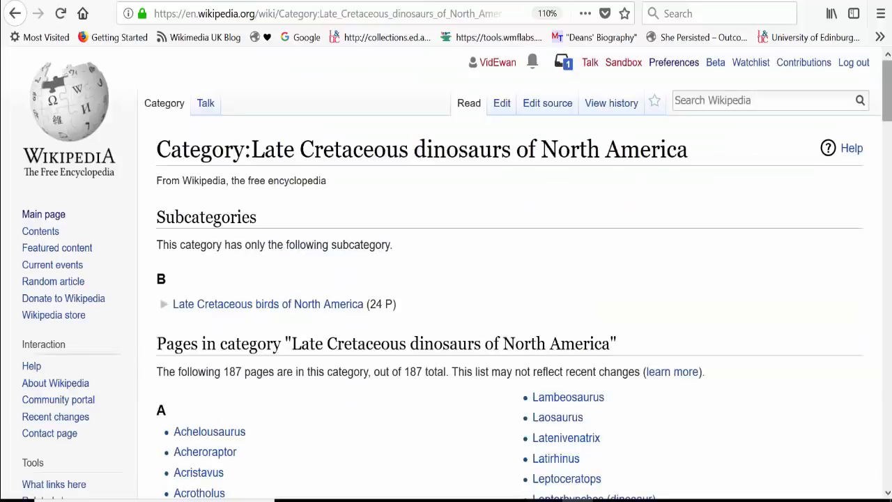
scroll(773, 171, "down", 5)
scroll(446, 272, "down", 7)
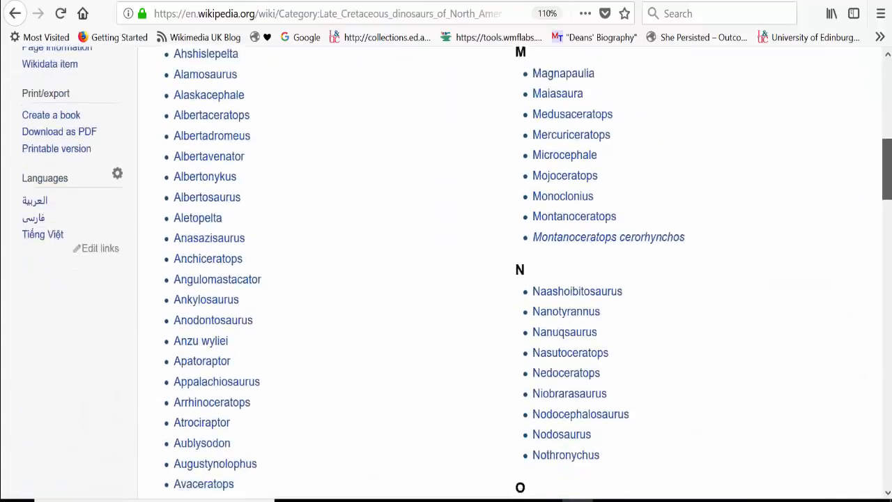
key("Home")
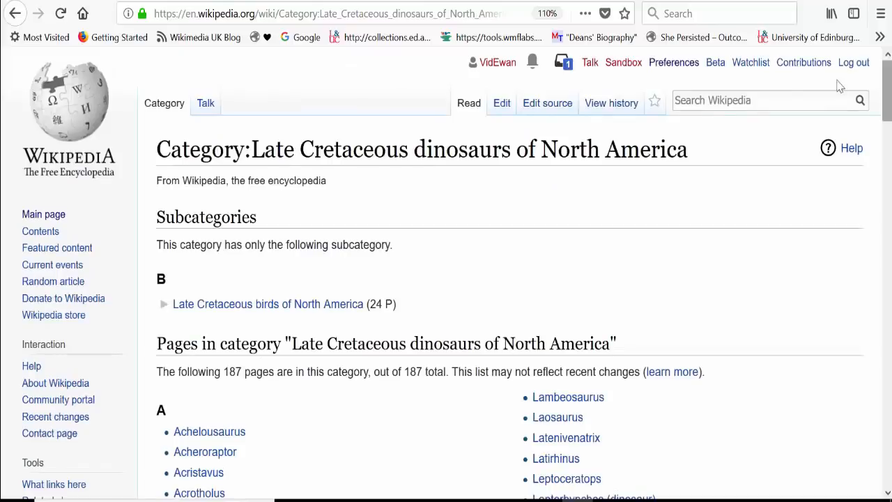
left_click(15, 14)
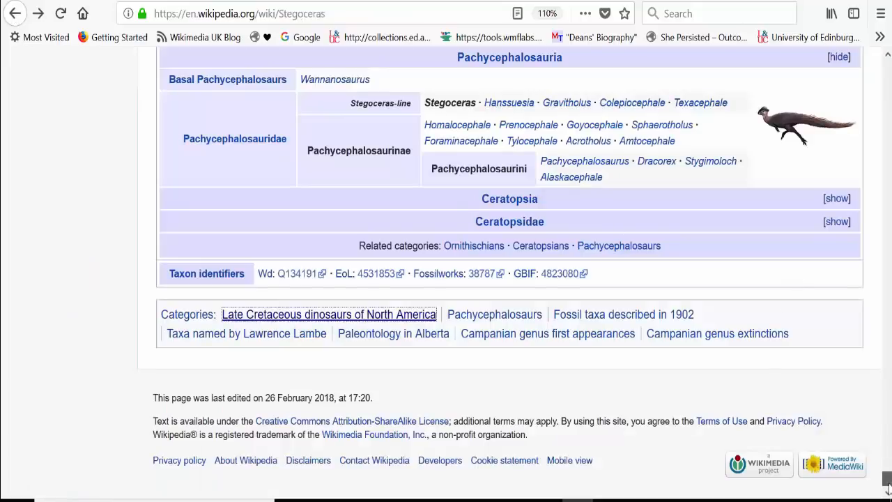
Open the Stegoceras article's talk page and examine its article milestones, WikiProject ratings, copy-edit note and Canadian English notice.
left_click_drag(888, 485, 887, 67)
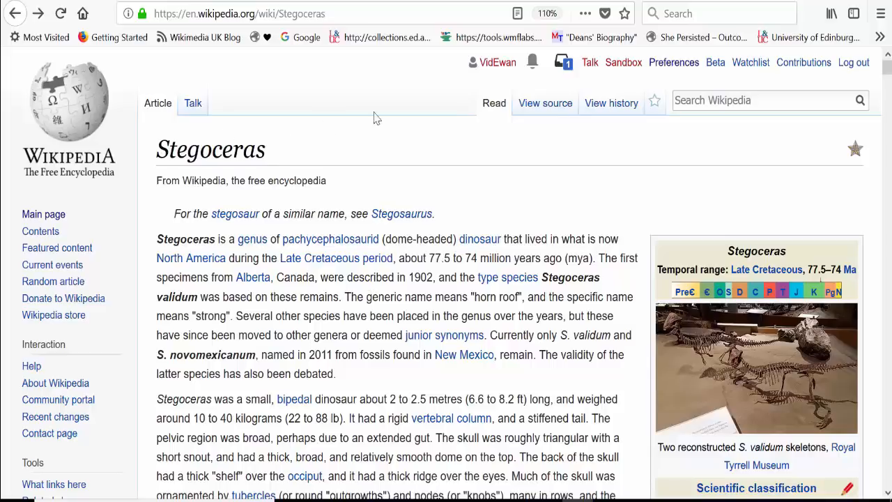
left_click(193, 106)
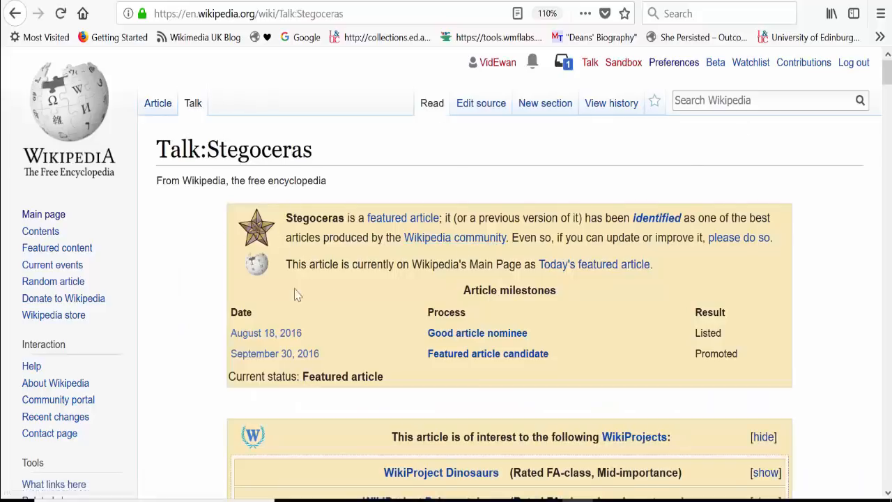
scroll(884, 73, "down", 3)
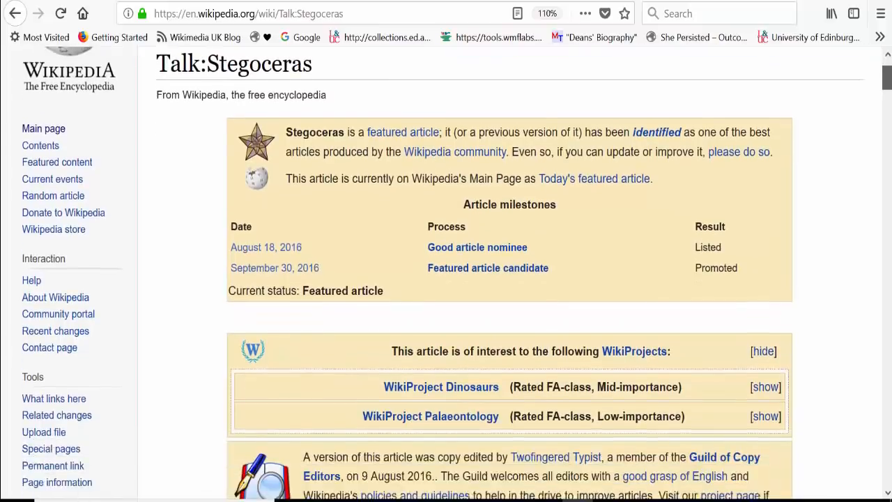
left_click_drag(887, 81, 887, 85)
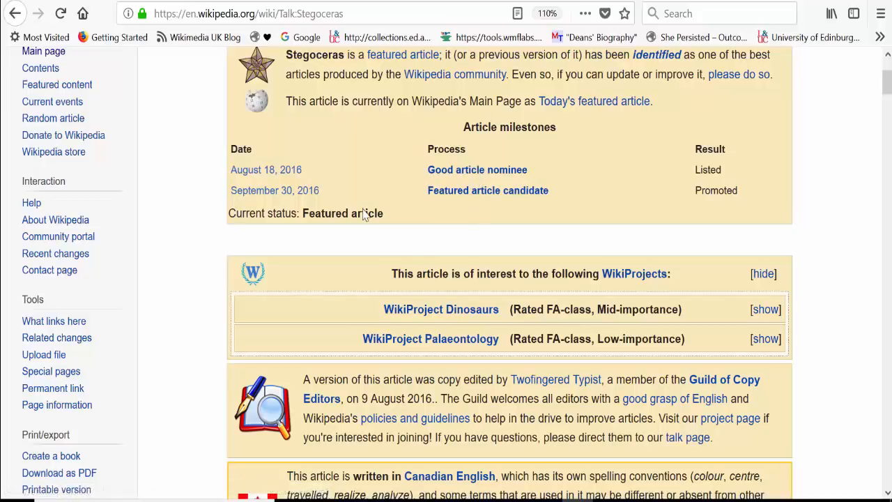
scroll(363, 215, "down", 5)
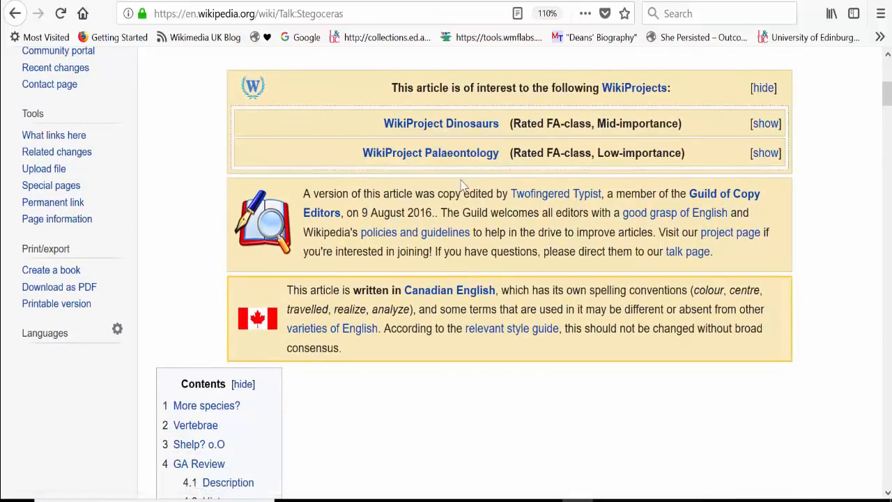
Open the WikiProject Dinosaurs page and look through its hot articles, quality and importance table, and article-writing guidelines.
left_click(443, 126)
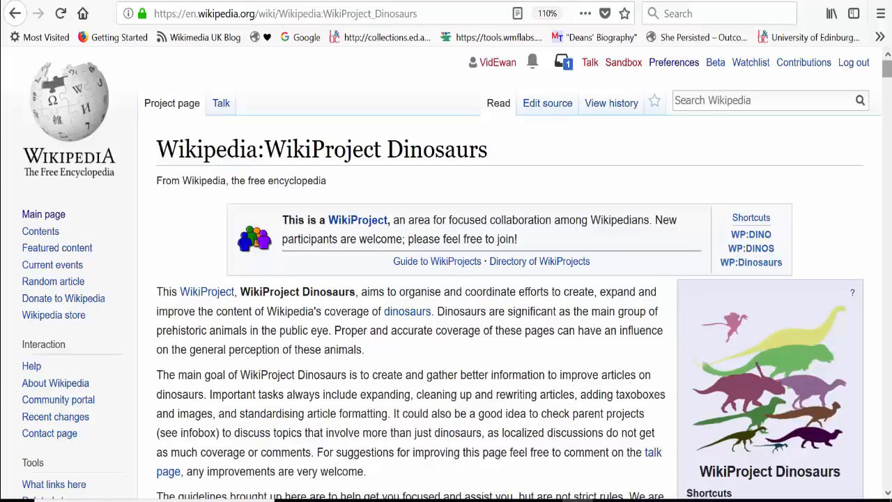
scroll(446, 279, "down", 7)
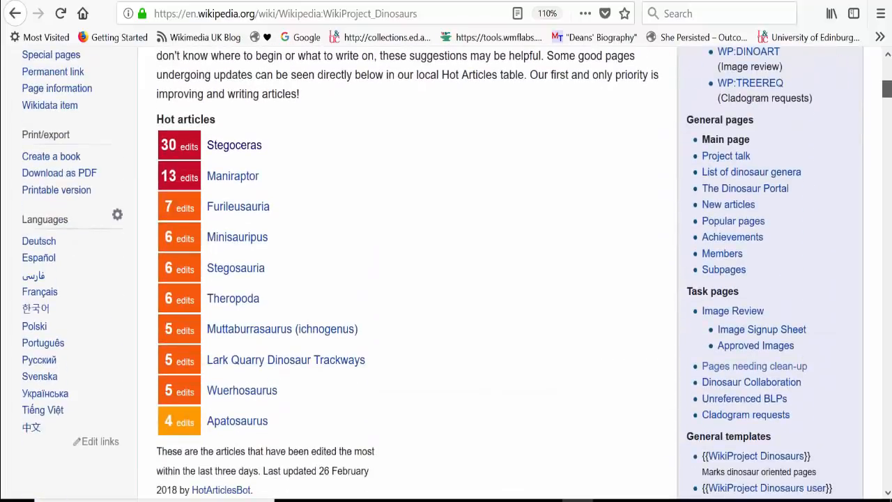
scroll(446, 279, "down", 9)
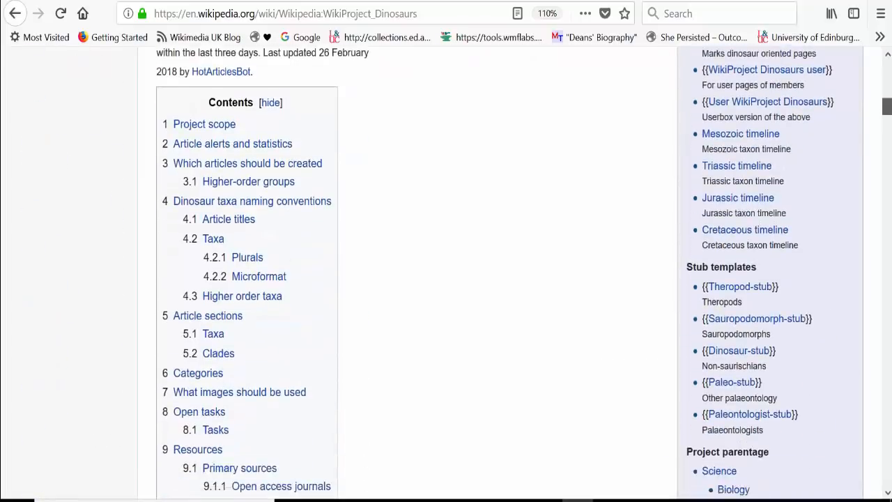
scroll(865, 153, "down", 10)
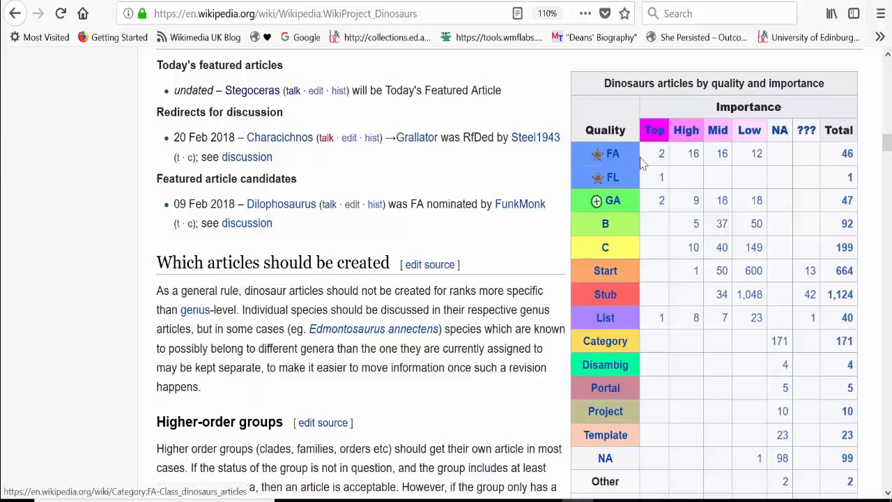
scroll(655, 153, "down", 15)
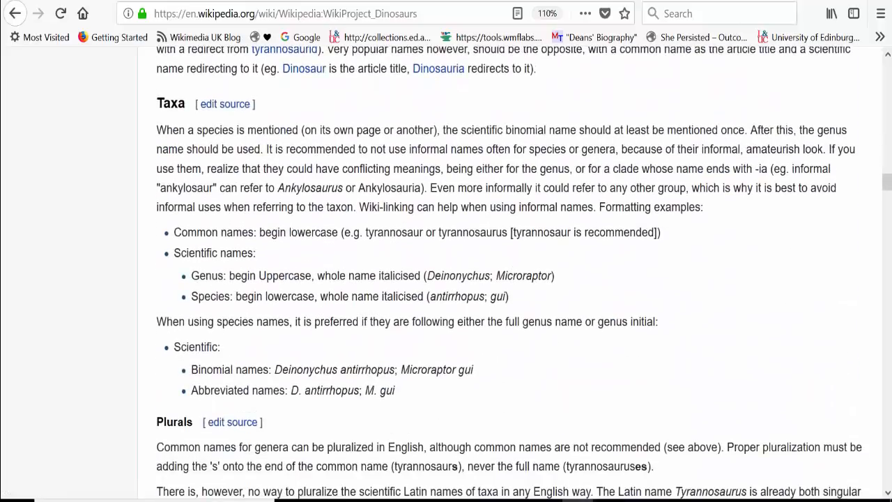
scroll(508, 272, "down", 15)
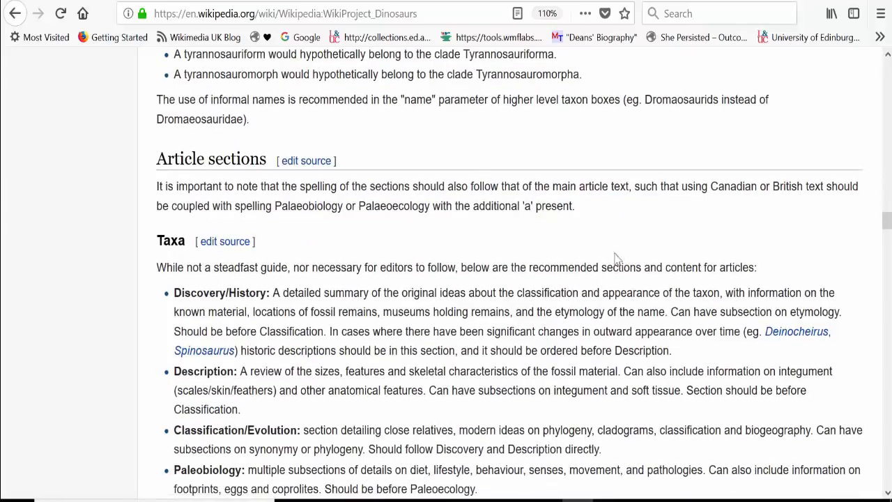
Go back to the project's quality and importance table, open the Stub-Class dinosaurs articles category, and look through its pages.
left_click_drag(886, 222, 884, 96)
scroll(884, 96, "down", 15)
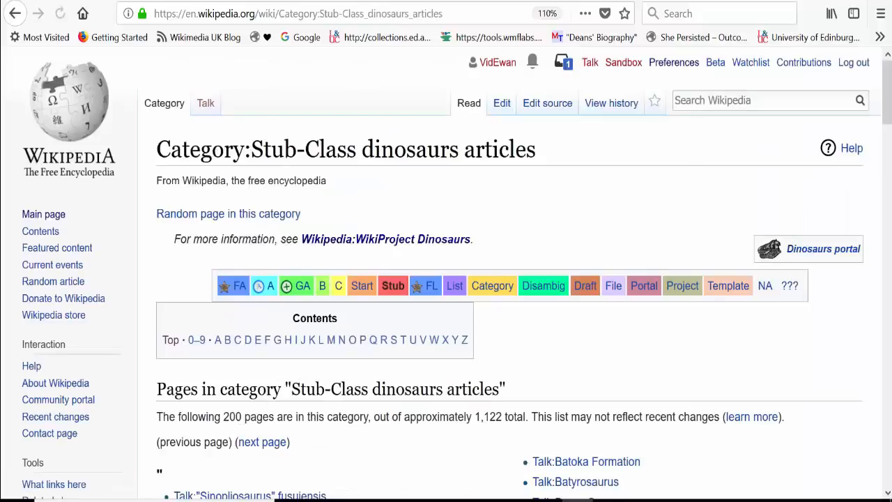
scroll(446, 272, "down", 5)
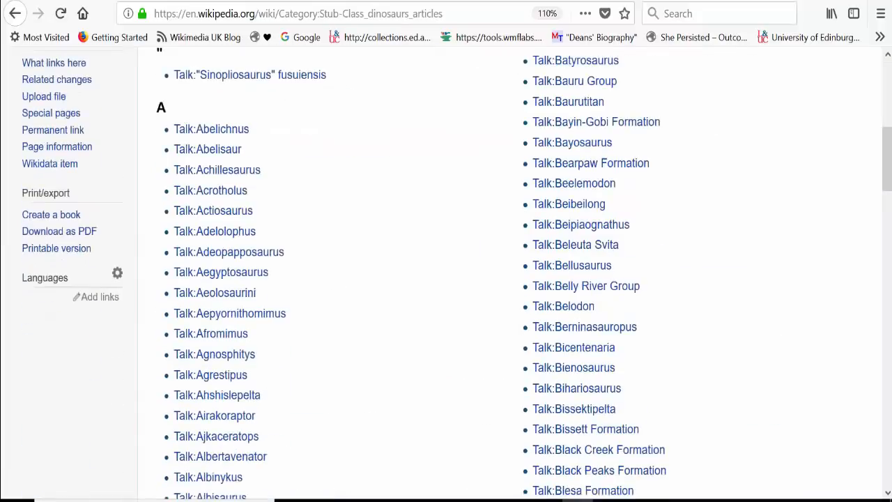
Open Talk:Afromimus from the stub category, switch to its article, and examine the short text, infobox and reference.
left_click(218, 340)
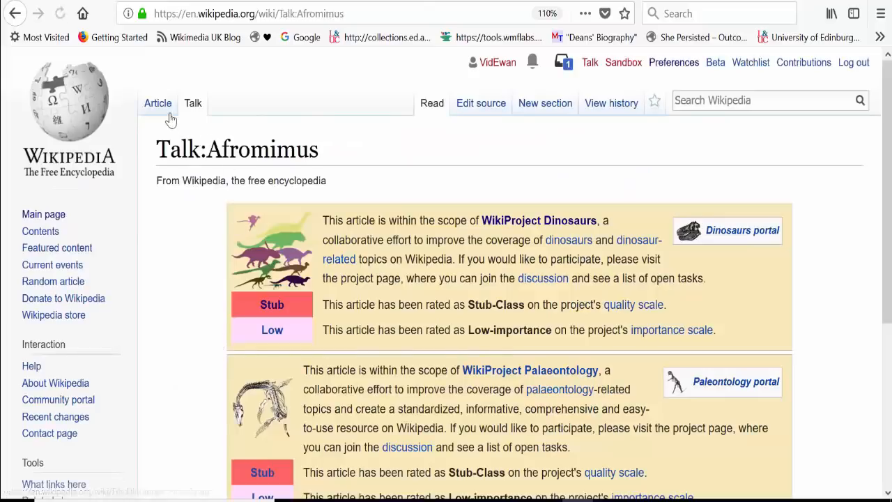
left_click(164, 115)
scroll(165, 120, "down", 1)
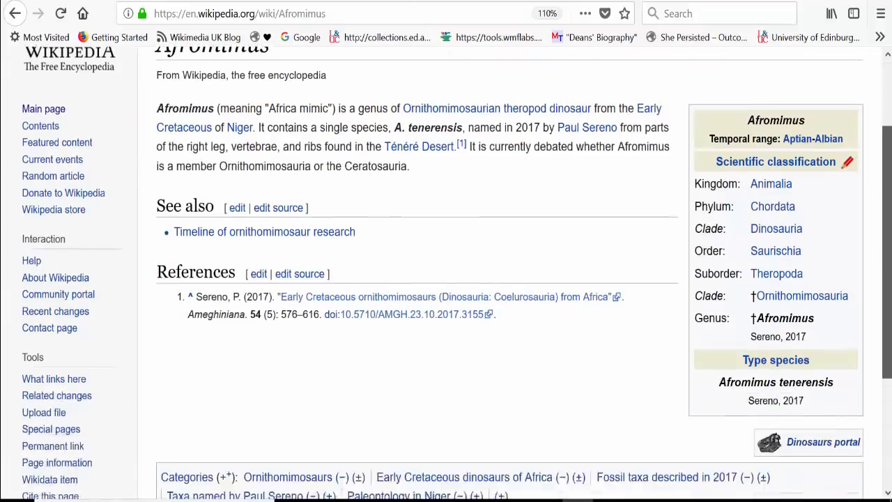
scroll(744, 87, "up", 1)
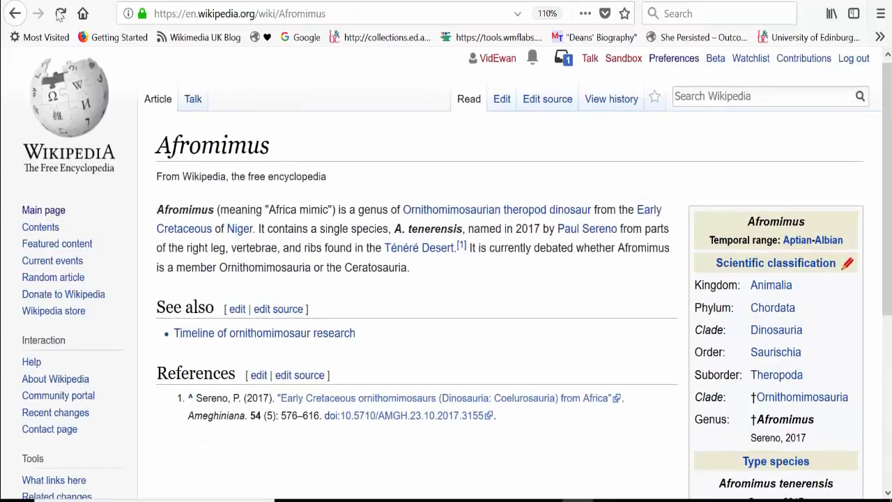
Return through WikiProject Dinosaurs to Talk:Stegoceras and read through its discussion threads, including the GA Review comments.
left_click(14, 14)
left_click(14, 14)
left_click(14, 14)
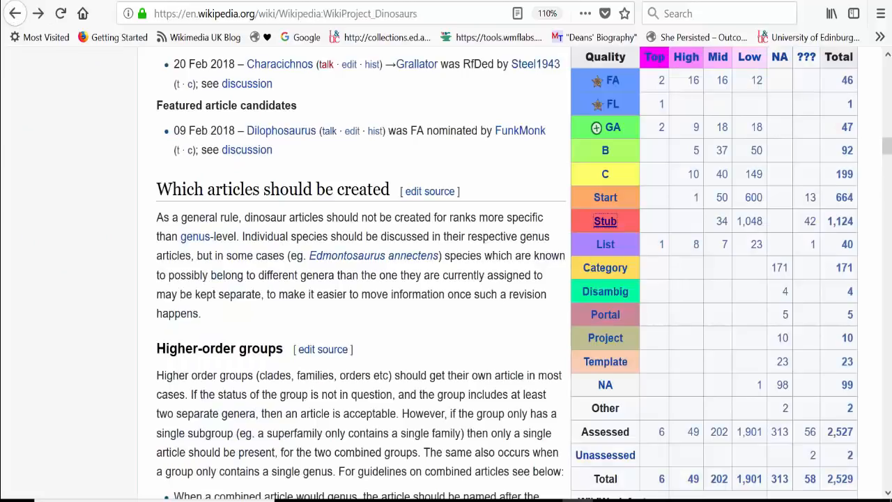
left_click(881, 14)
left_click(39, 44)
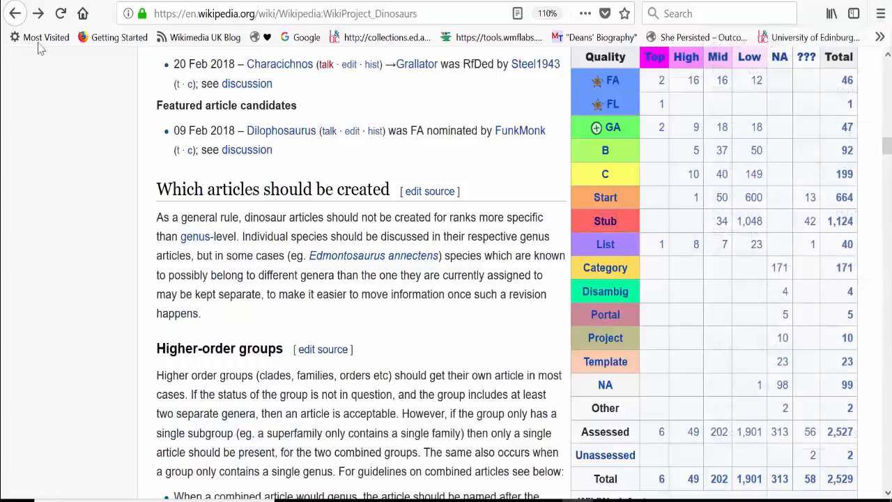
left_click(15, 13)
left_click_drag(889, 104, 889, 136)
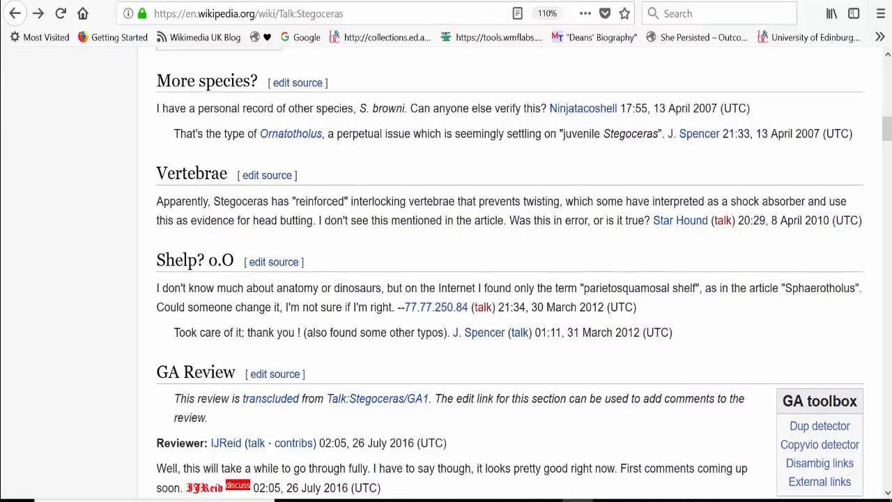
left_click_drag(889, 136, 889, 214)
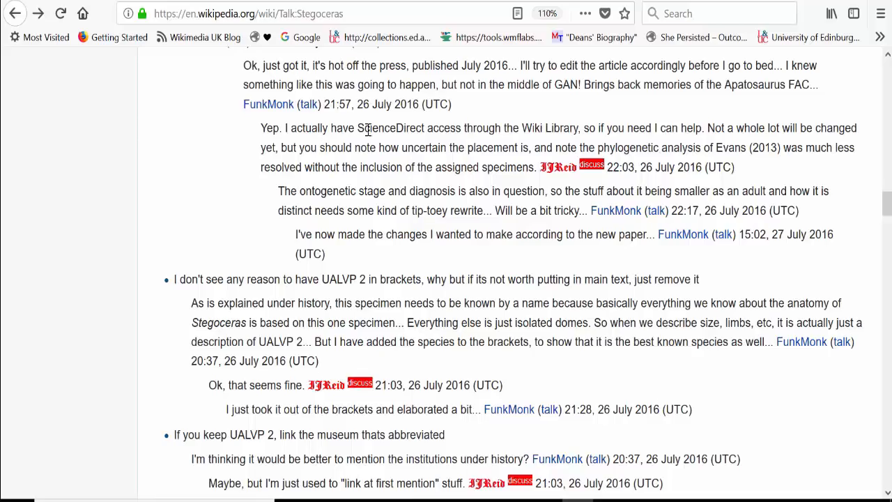
left_click_drag(887, 211, 887, 73)
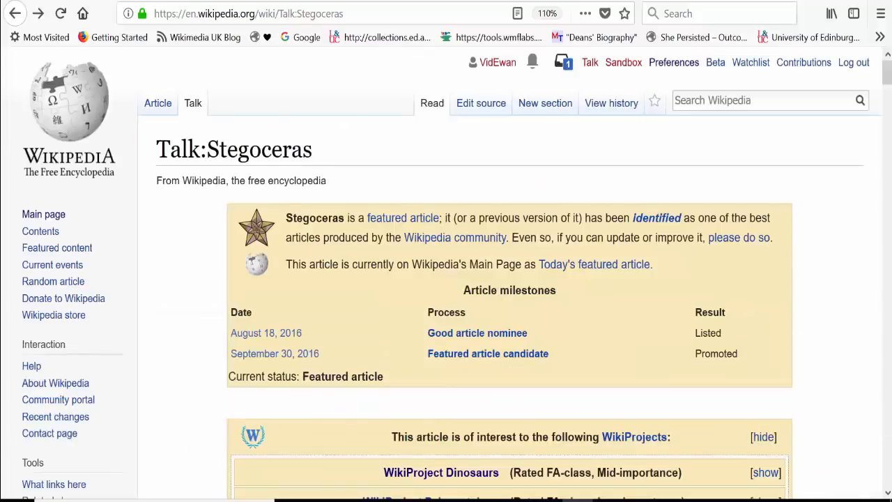
Open the revision history of the Stegoceras talk page and look through its list of edits.
left_click(608, 105)
left_click_drag(887, 133, 886, 181)
left_click_drag(890, 229, 886, 157)
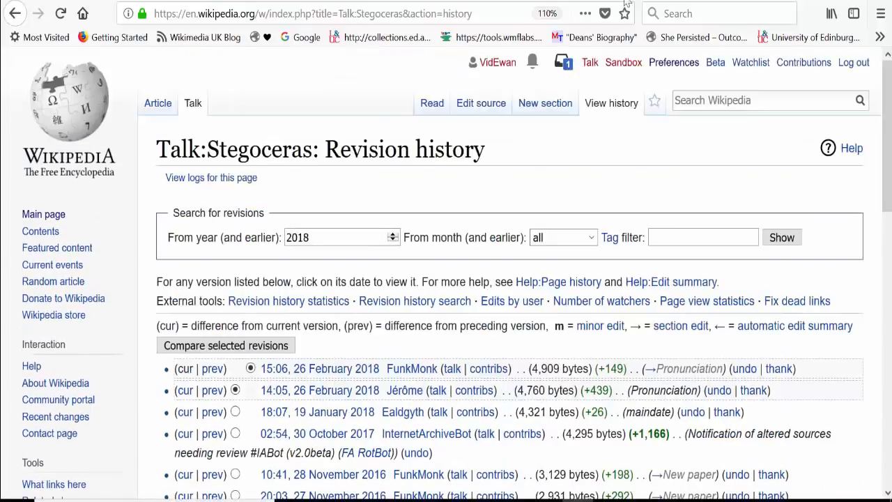
Switch to the Stegoceras article and examine the 26 February 2018 edits, reverts and protection change in its revision history.
left_click(158, 102)
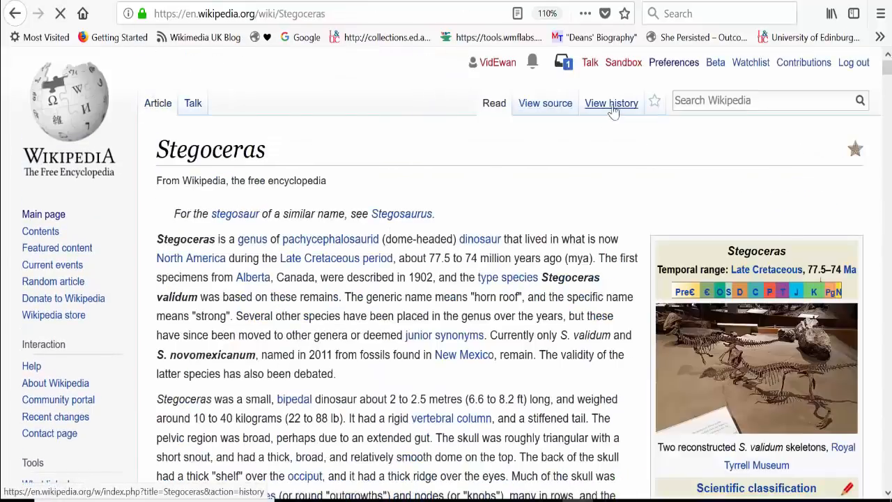
left_click(612, 103)
scroll(488, 279, "down", 2)
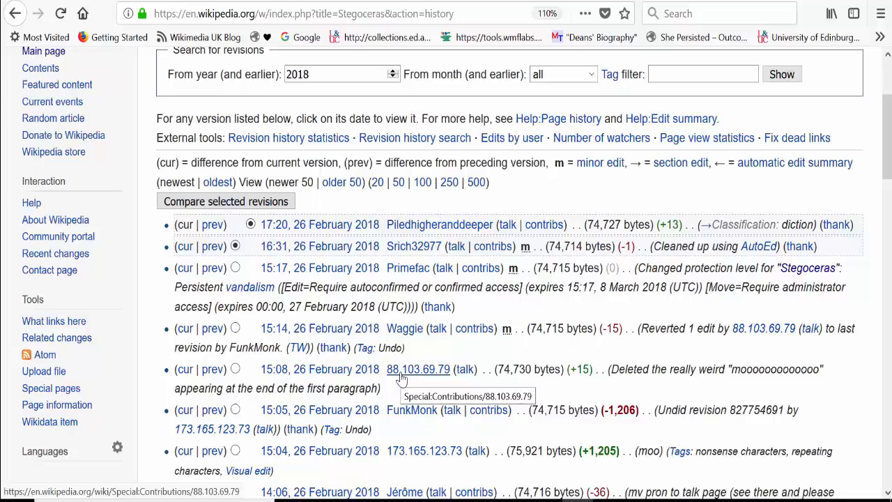
scroll(446, 278, "down", 1)
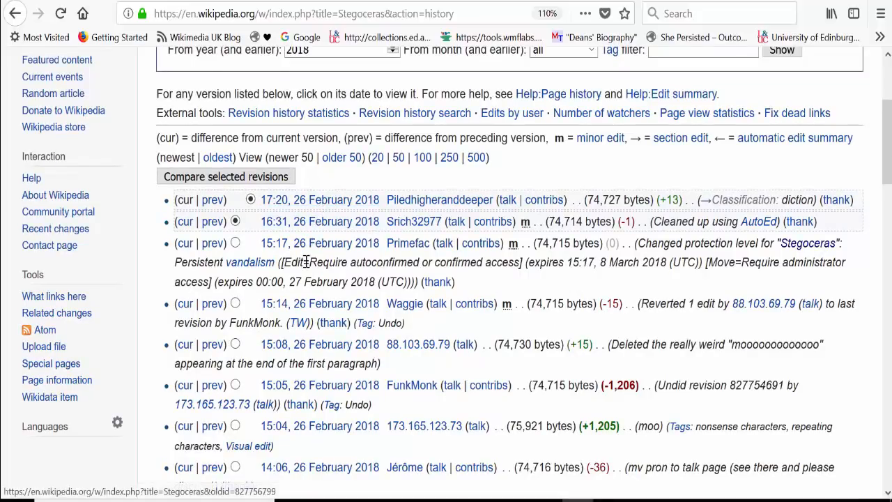
Examine the 15:05, 26 February 2018 revision and the rest of the Stegoceras revision history, and return to the article.
left_click(296, 393)
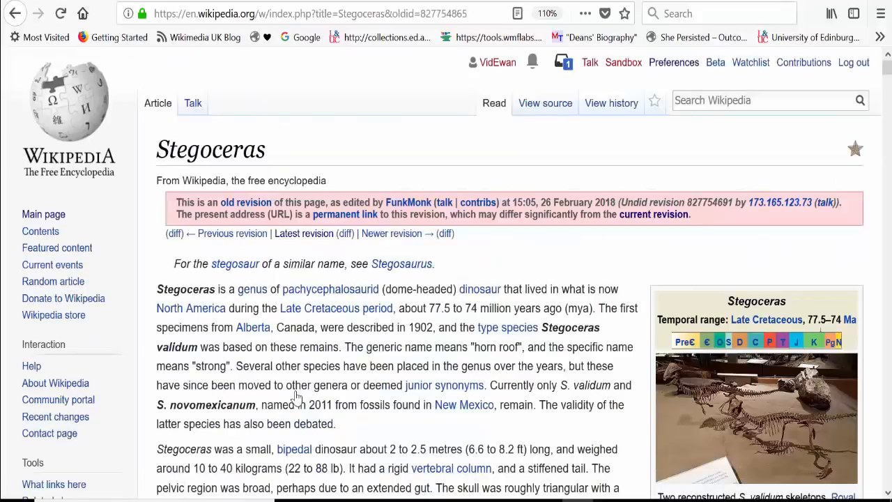
left_click(16, 13)
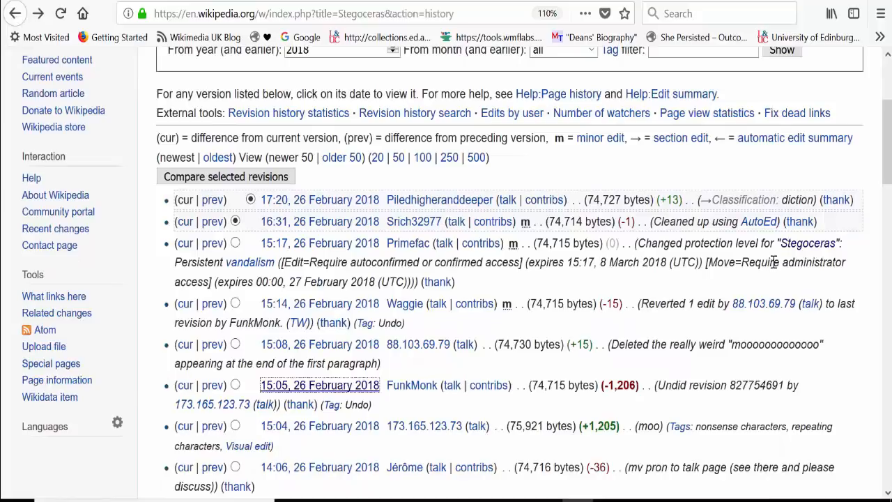
scroll(749, 261, "down", 2)
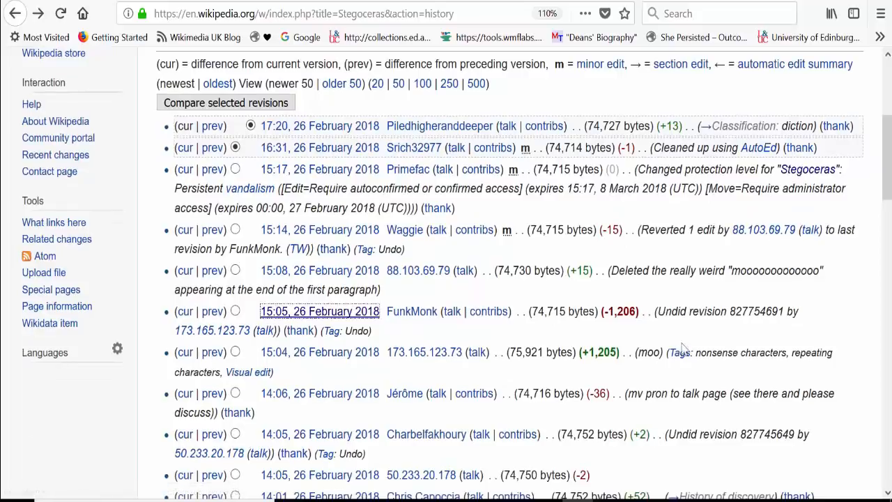
left_click_drag(889, 213, 860, 481)
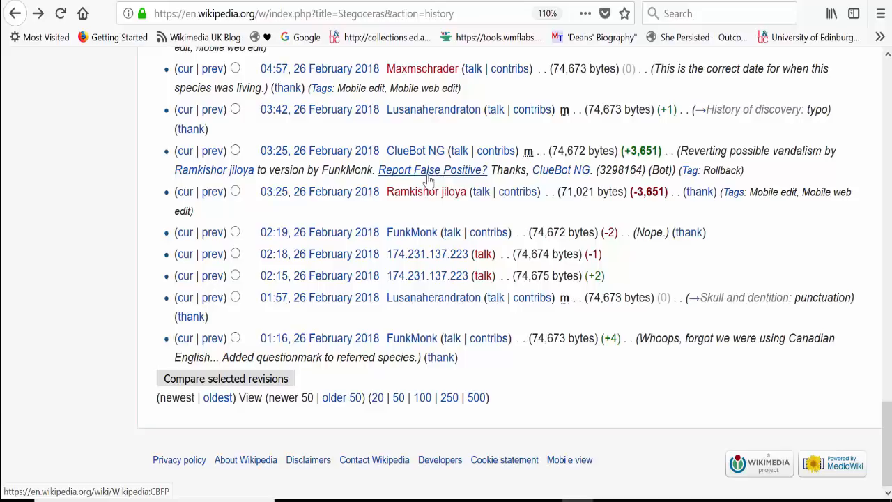
left_click_drag(890, 421, 889, 76)
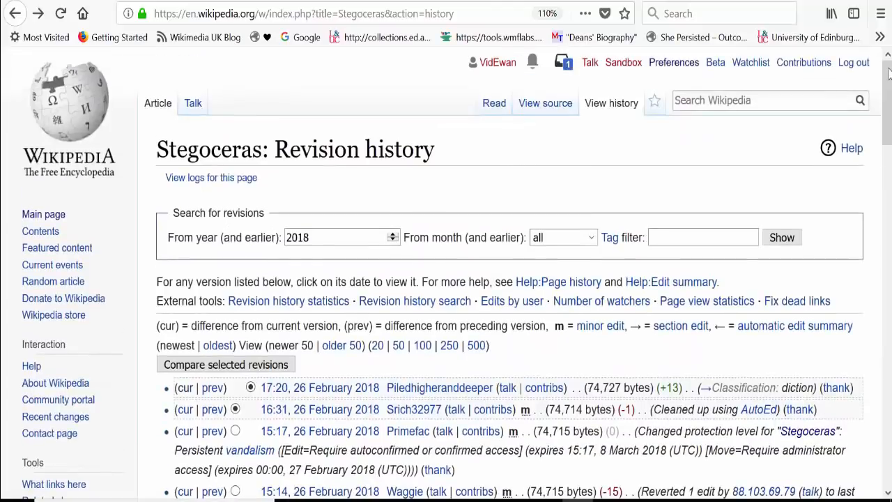
left_click(159, 103)
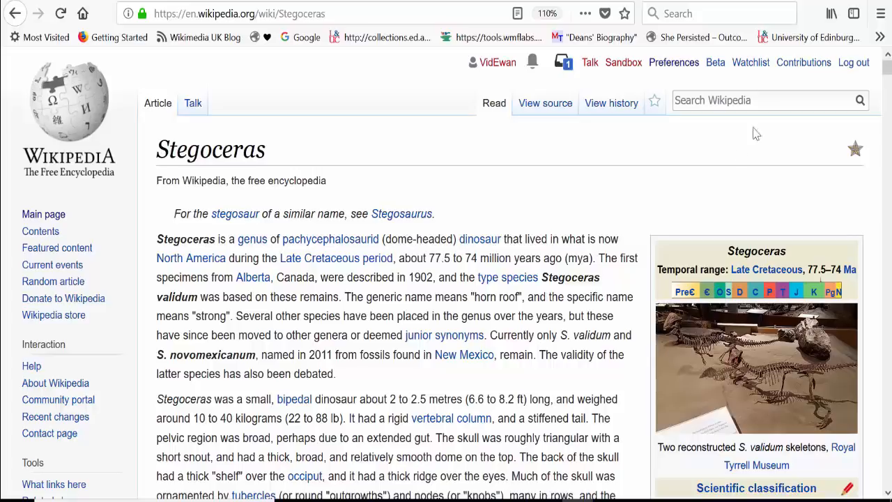
Open the user sandbox in the visual editor and start a new paragraph below the "Edit below this line" marker.
left_click(620, 64)
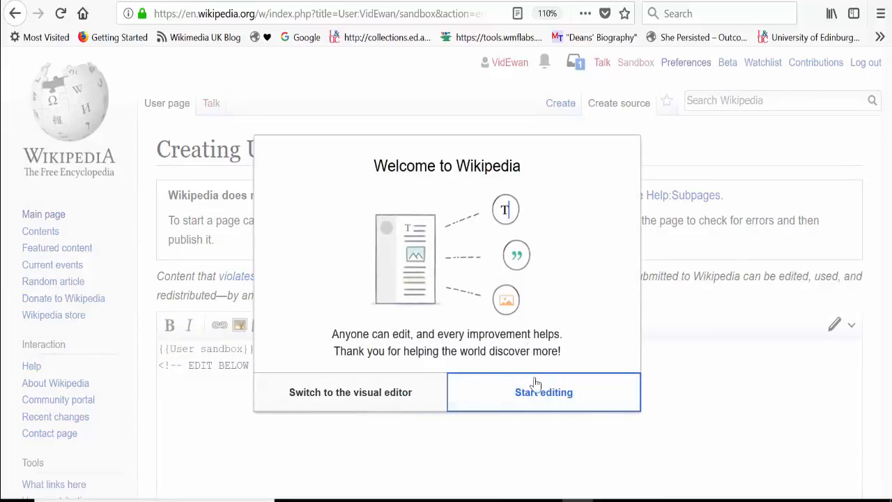
left_click(332, 394)
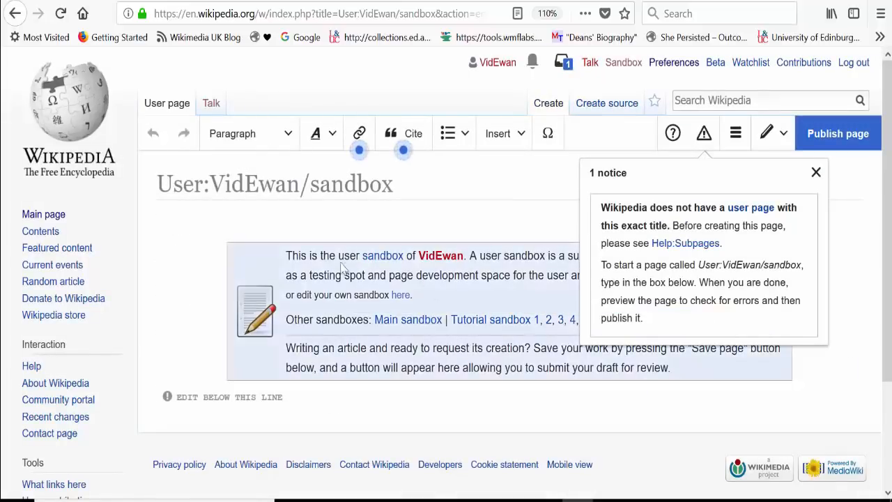
left_click(230, 422)
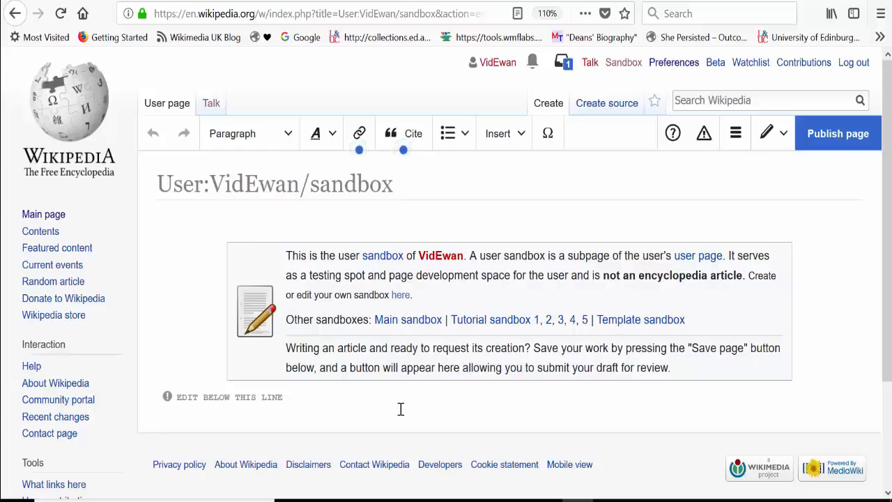
left_click(293, 402)
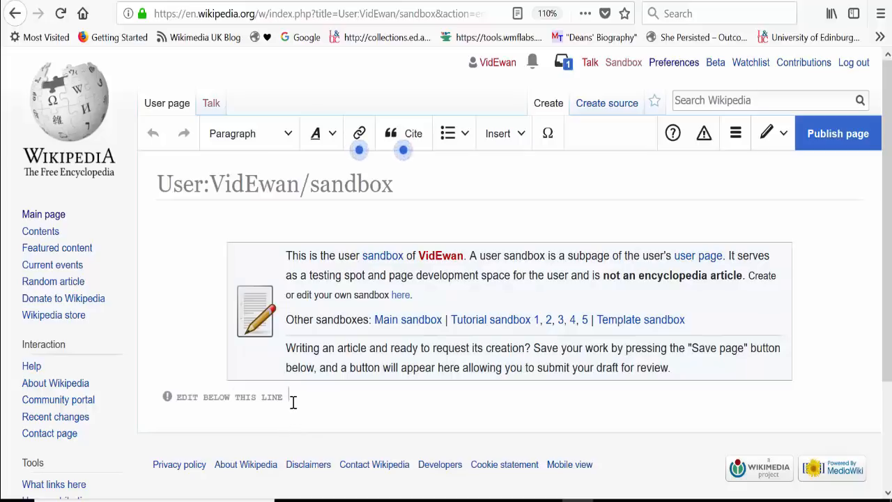
key("Return")
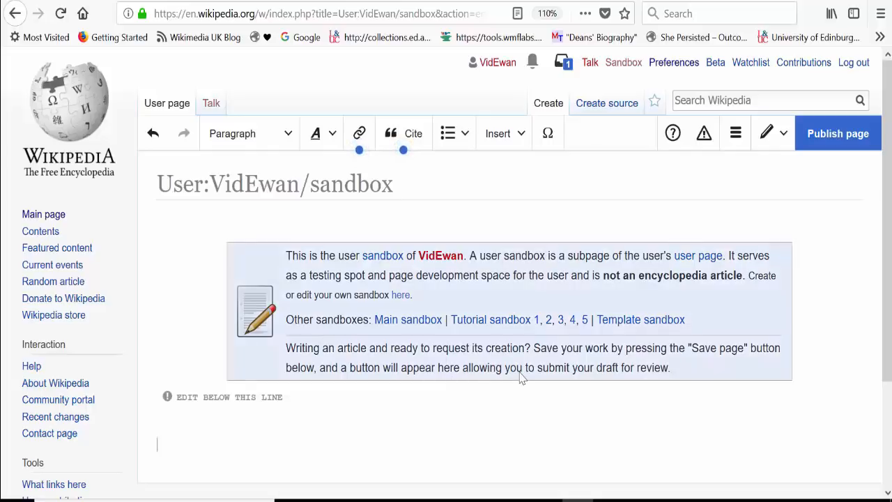
Switch to the PowerPoint presentation, start the slide show from slide 20 and reveal its points on what makes a reliable source.
mouse_move(404, 499)
left_click(488, 432)
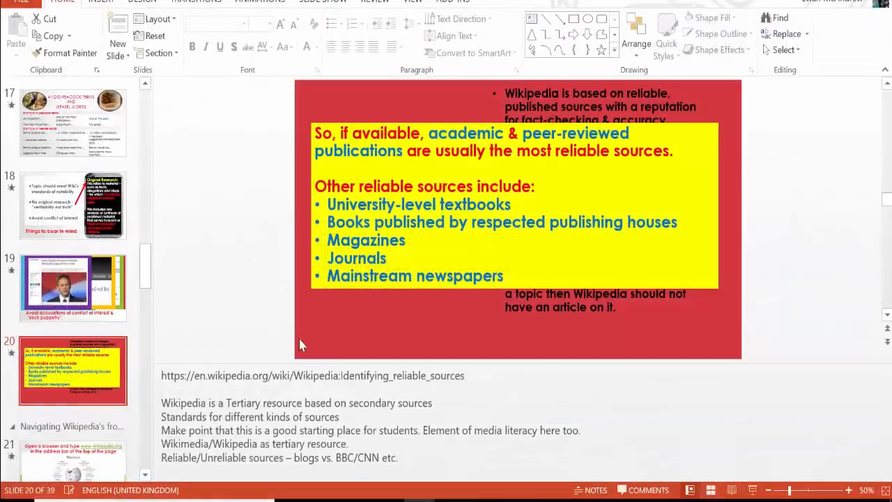
left_click(315, 2)
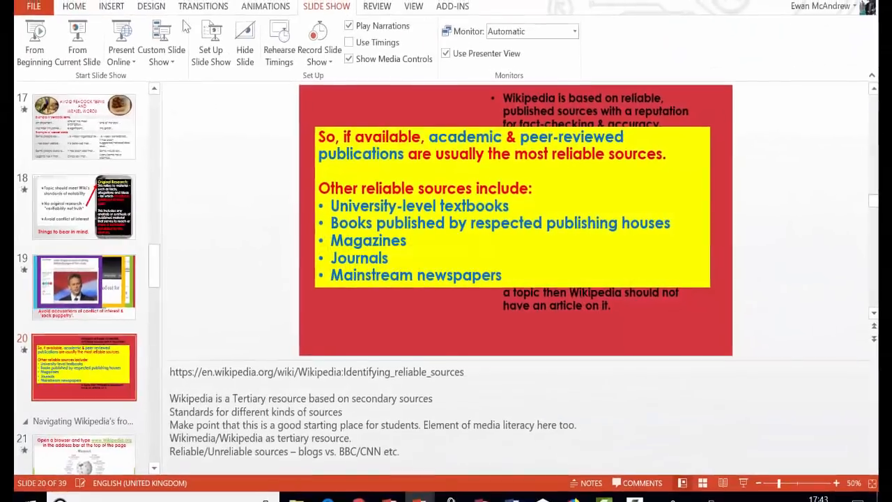
left_click(89, 61)
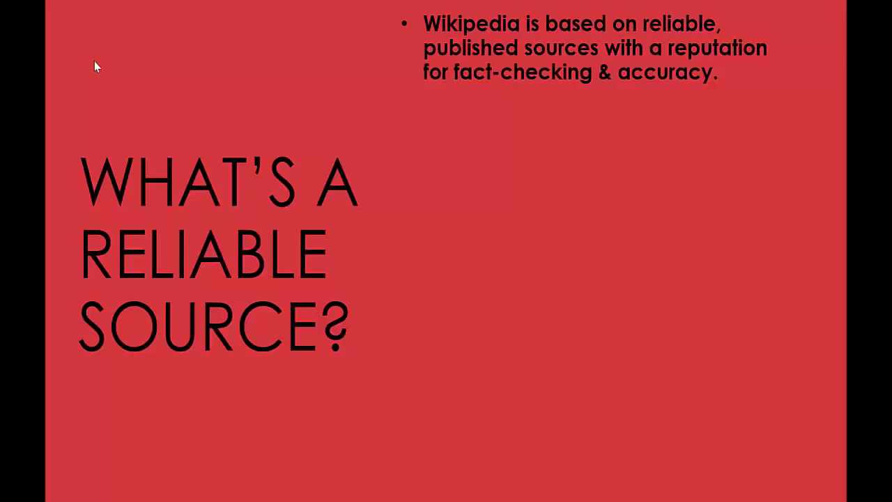
left_click(94, 60)
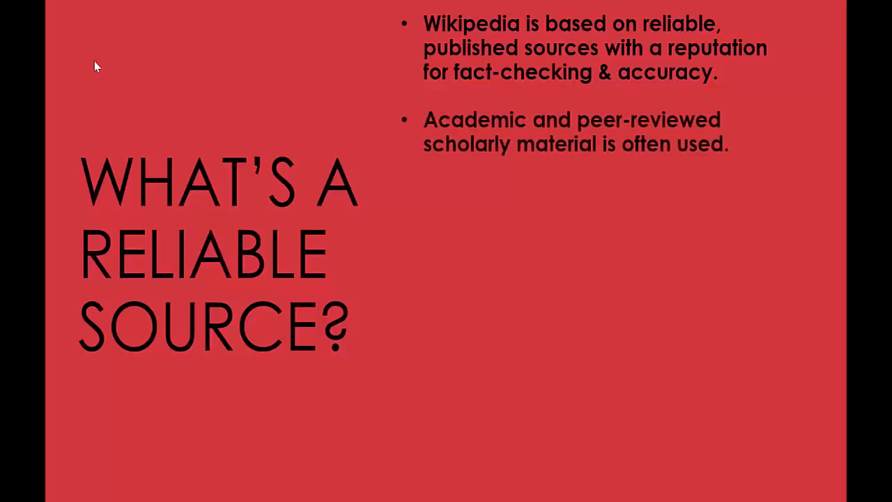
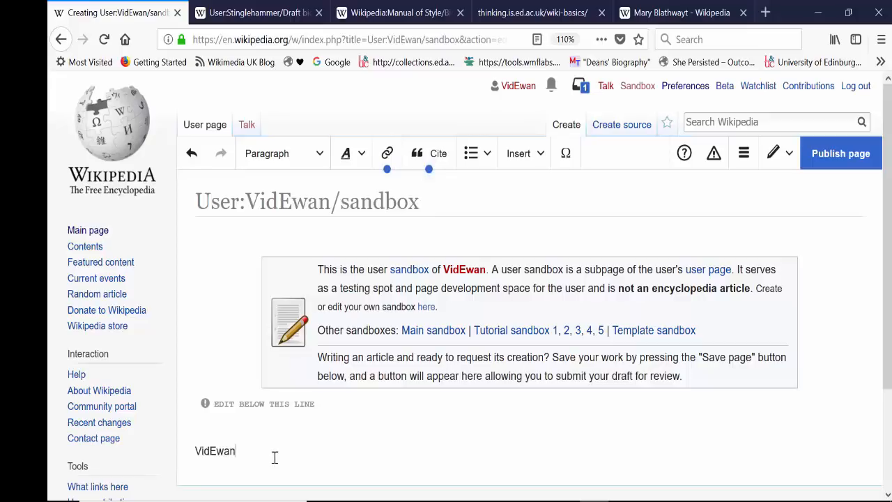
Format the username line below the "Edit below this line" marker as a Heading.
double_click(215, 452)
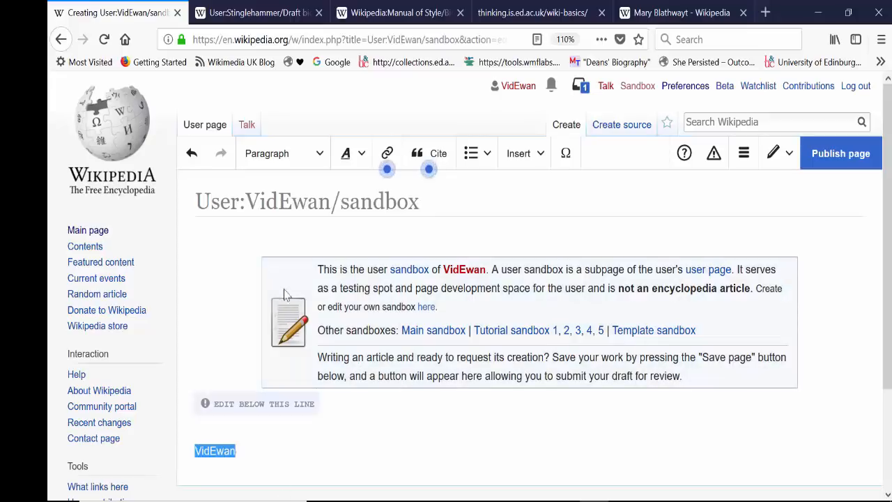
left_click(315, 160)
left_click(300, 221)
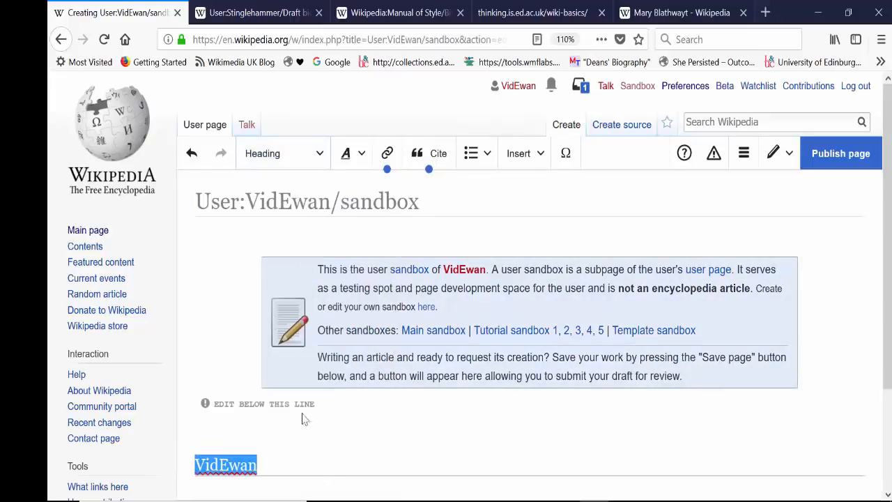
left_click_drag(273, 467, 180, 476)
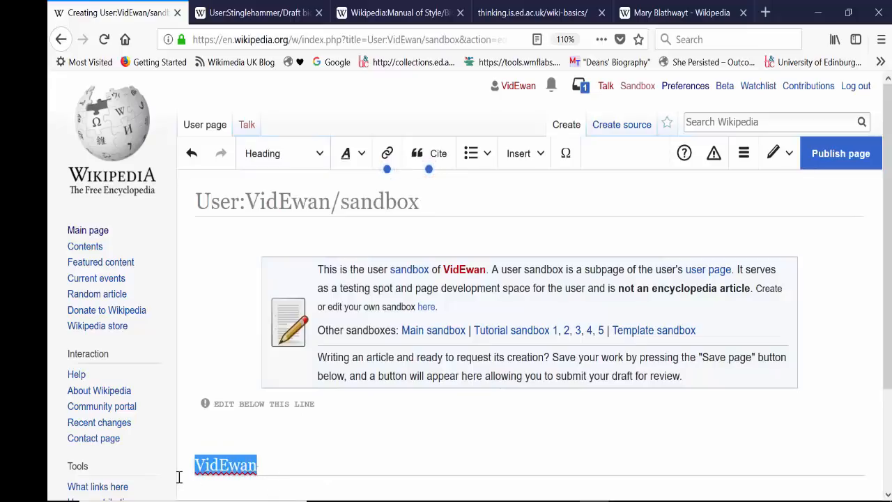
left_click(296, 158)
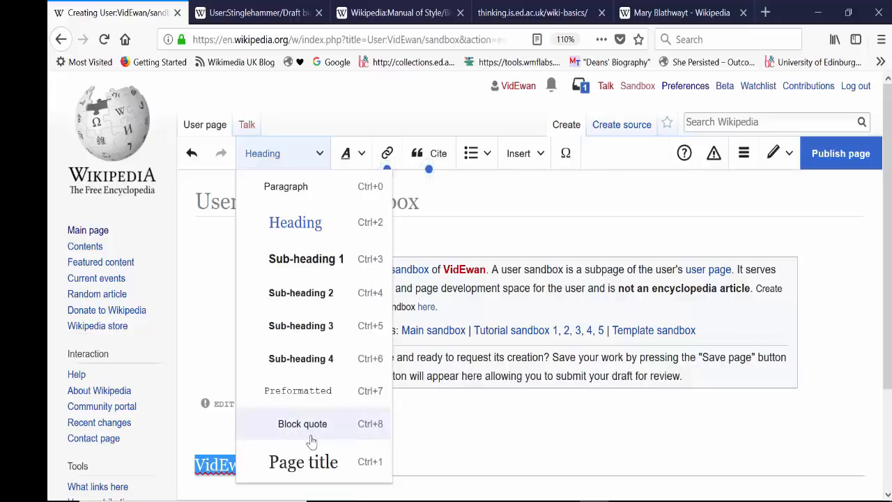
left_click(447, 425)
left_click(313, 469)
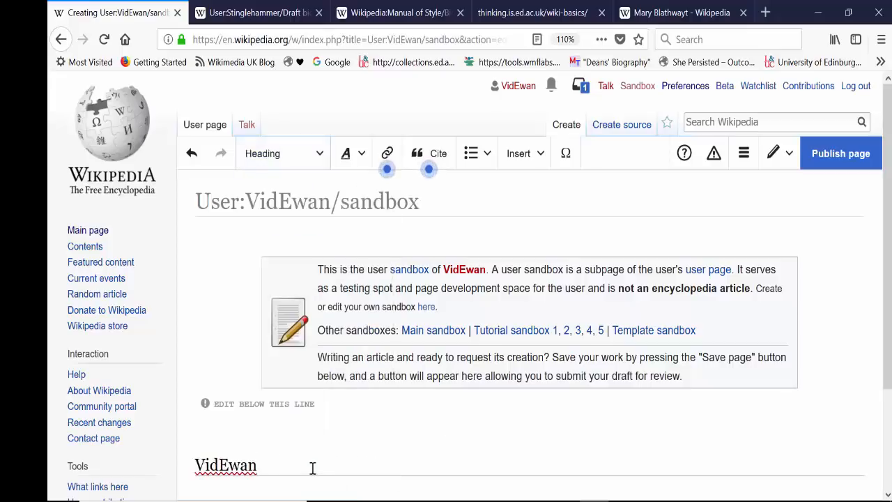
Add the paragraph "I am learning how to edit Wikipedia." under the username heading.
key("Return")
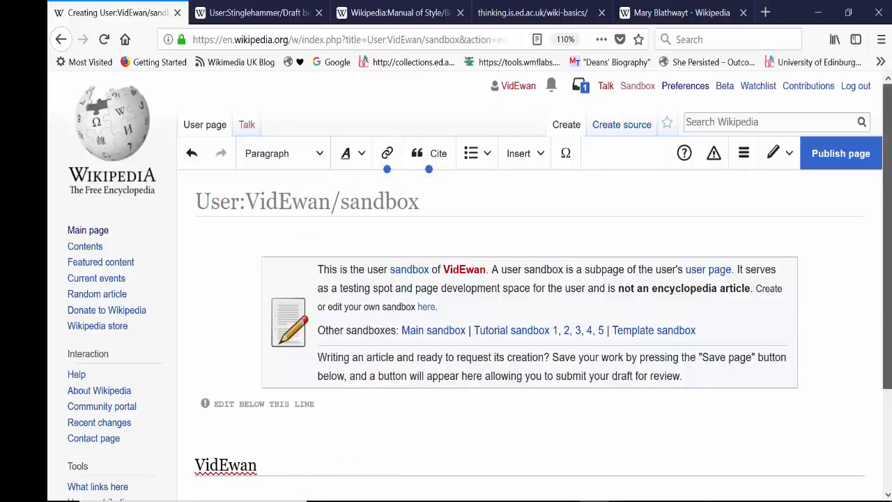
scroll(850, 242, "down", 3)
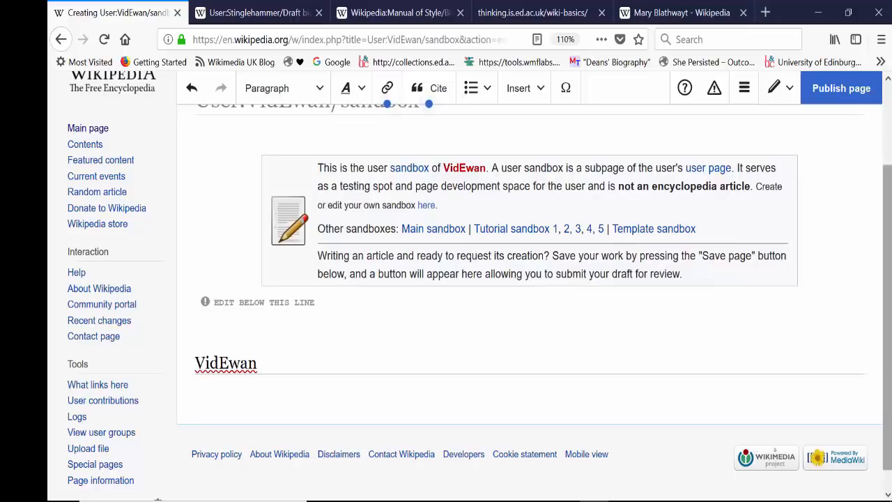
type("learning")
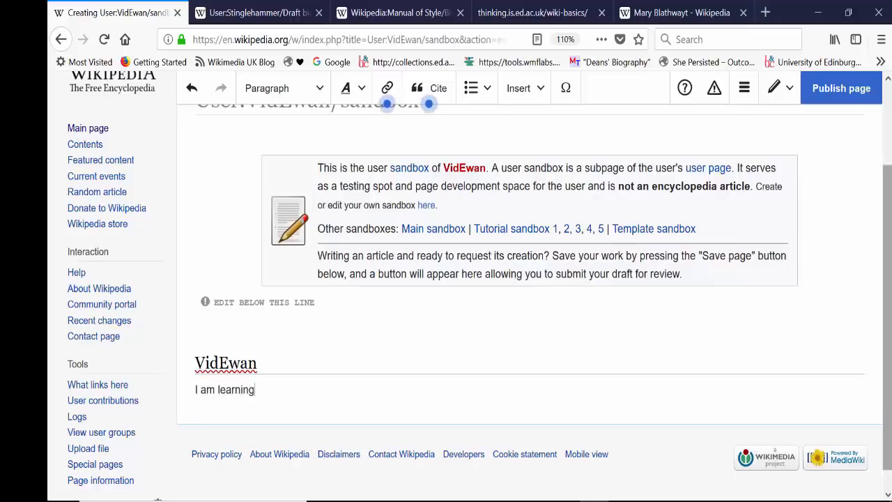
type(" how to edi")
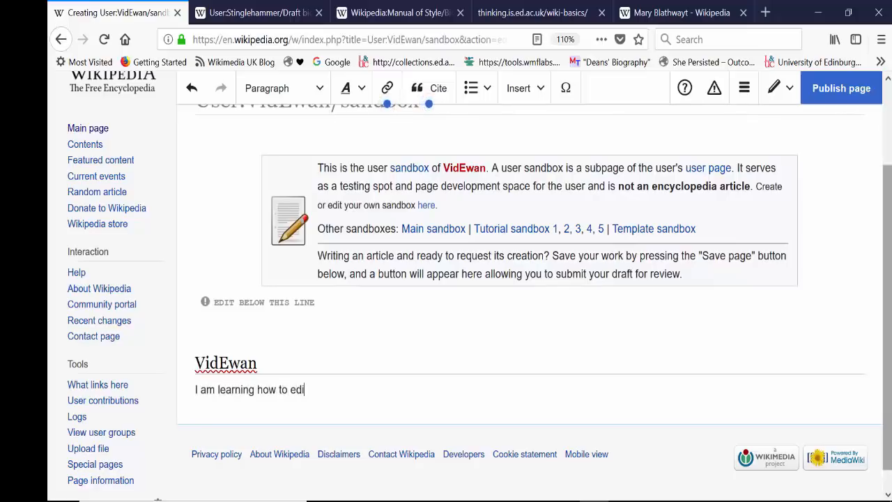
type("t Wikipedia.")
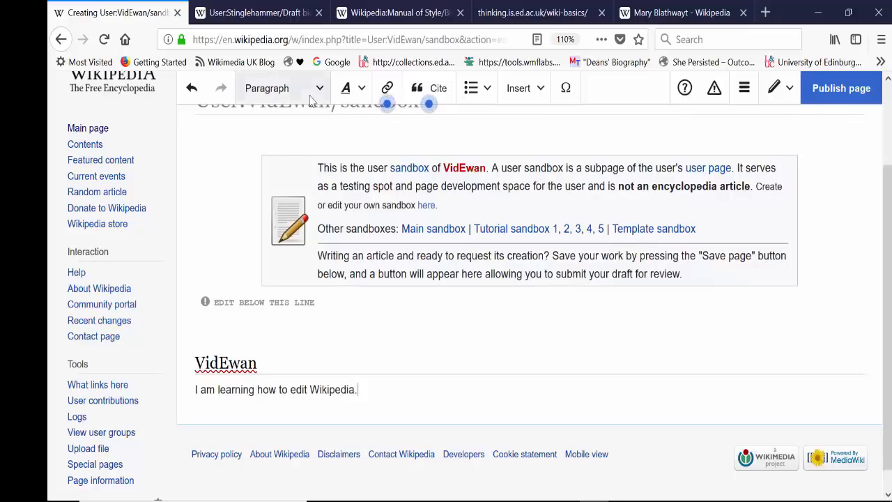
Make the word "learning" bold in the first paragraph.
left_click_drag(257, 389, 220, 391)
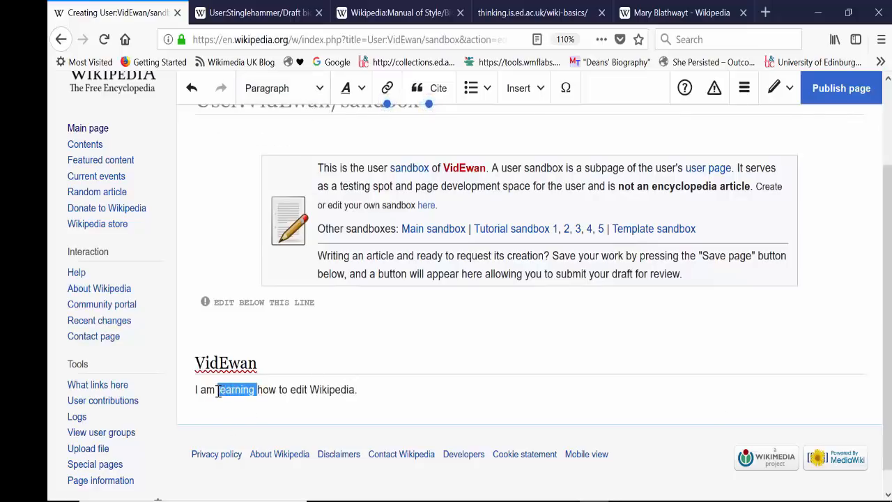
left_click(352, 97)
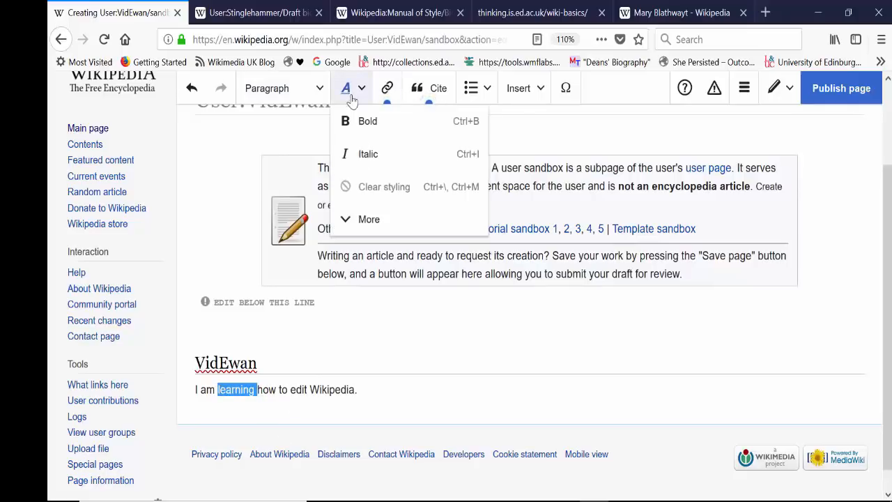
left_click(361, 219)
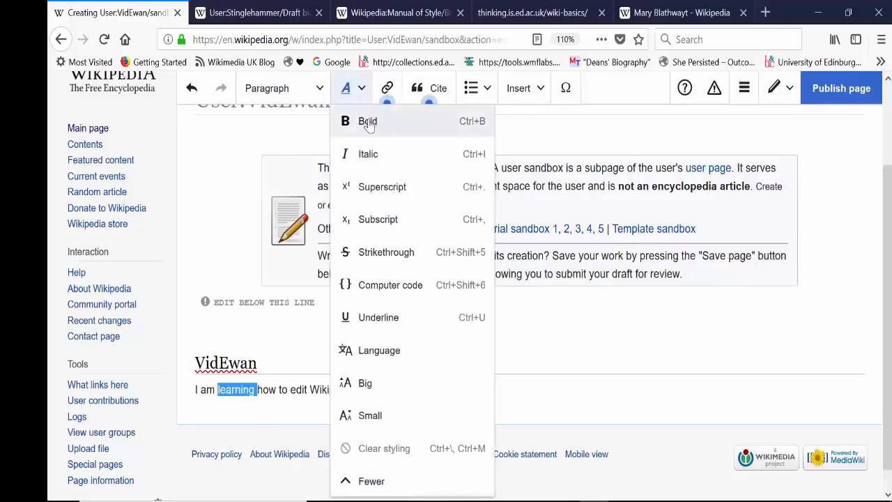
left_click(368, 122)
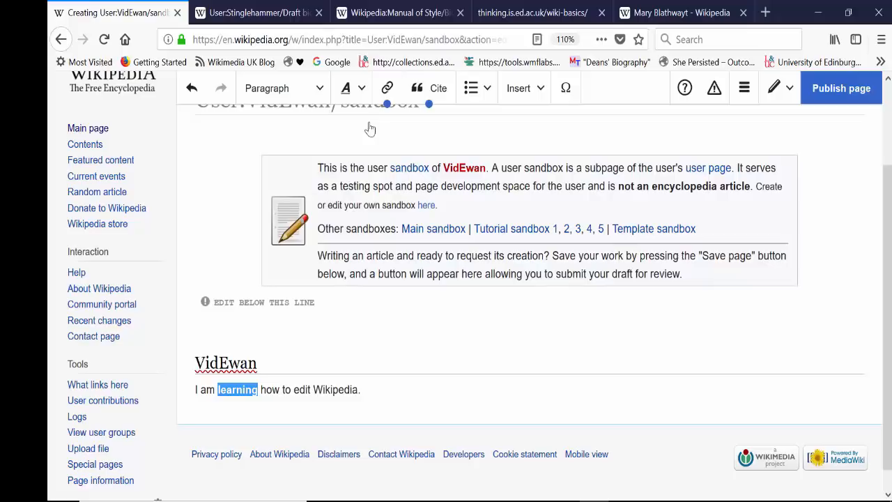
left_click(276, 389)
left_click_drag(257, 387, 217, 385)
left_click(348, 89)
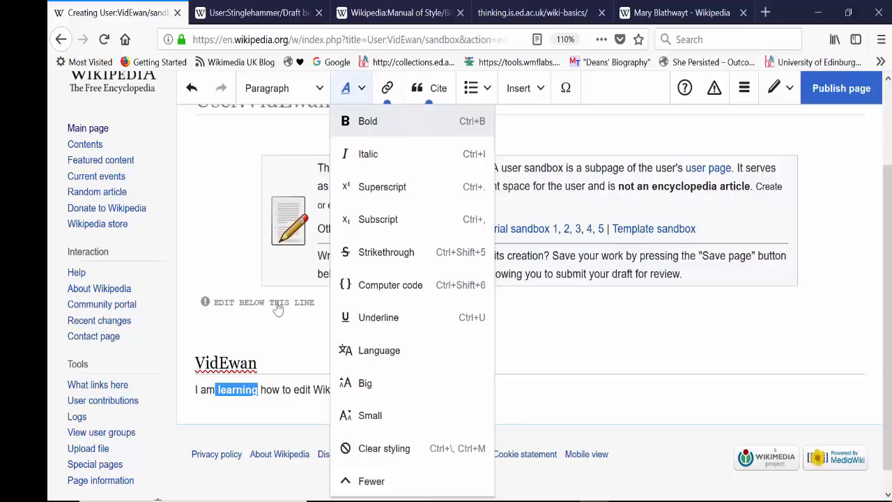
left_click(365, 122)
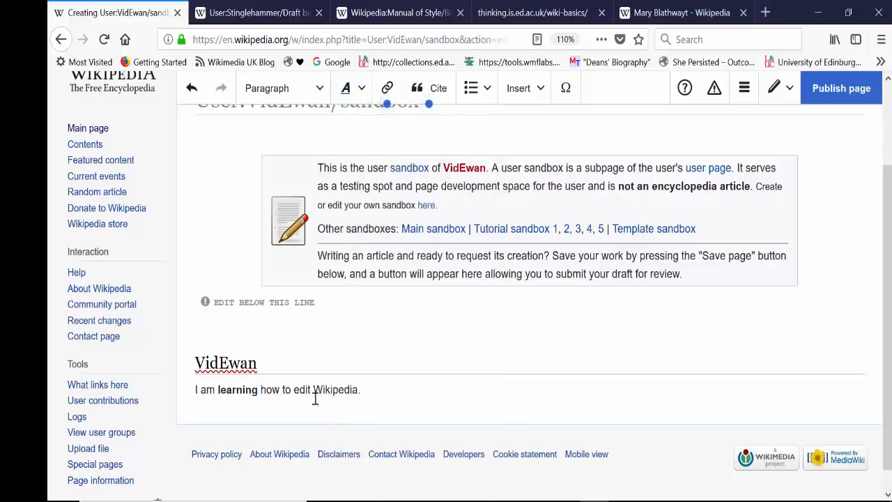
Link the word "Wikipedia" in the first paragraph to the Wikipedia article.
left_click_drag(315, 390, 359, 391)
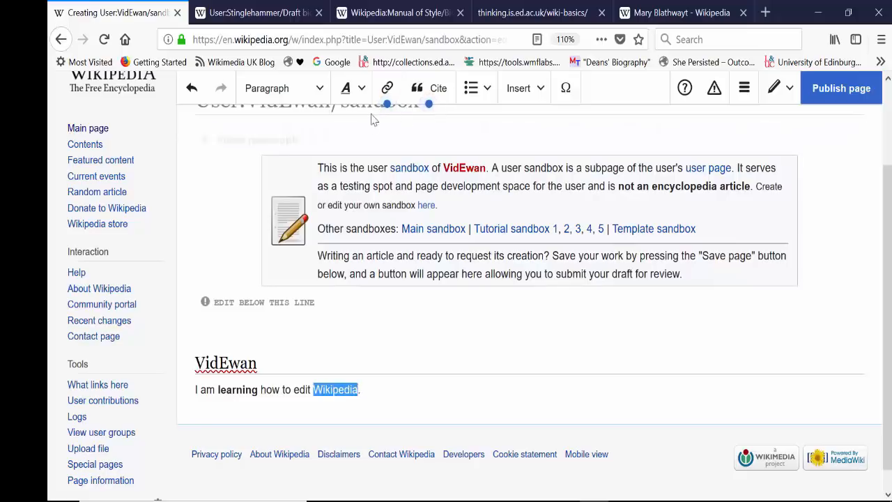
left_click(387, 89)
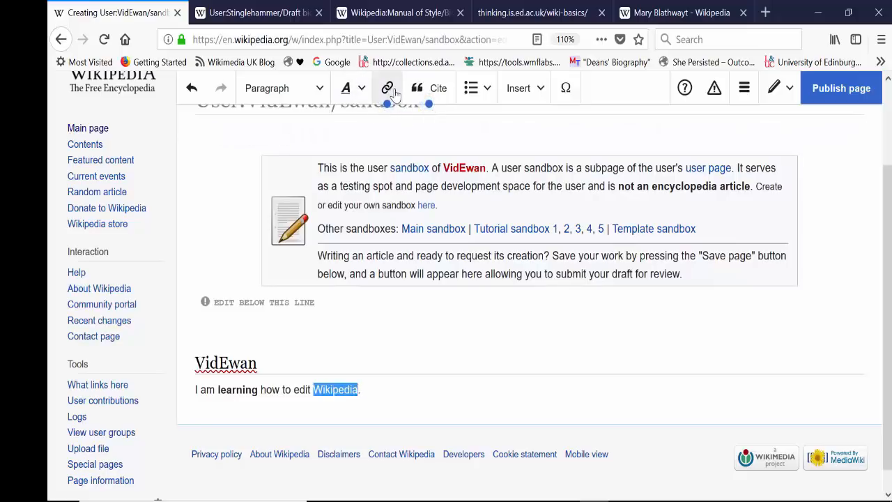
left_click(326, 357)
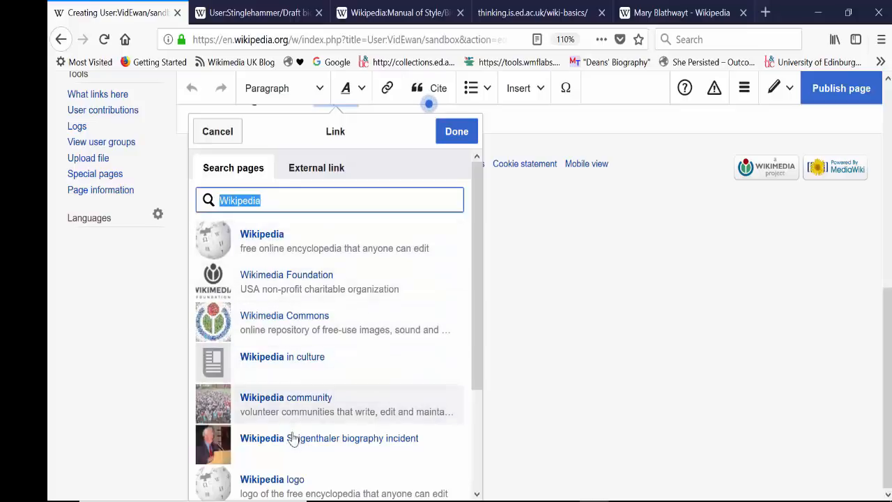
left_click(276, 241)
left_click(376, 382)
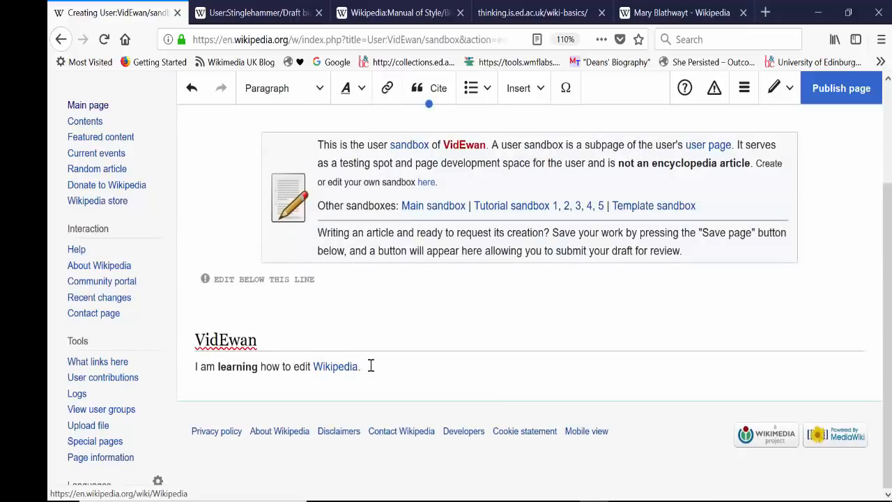
Add a second paragraph reading "I am studying at University of Hogwarts.".
key("Return")
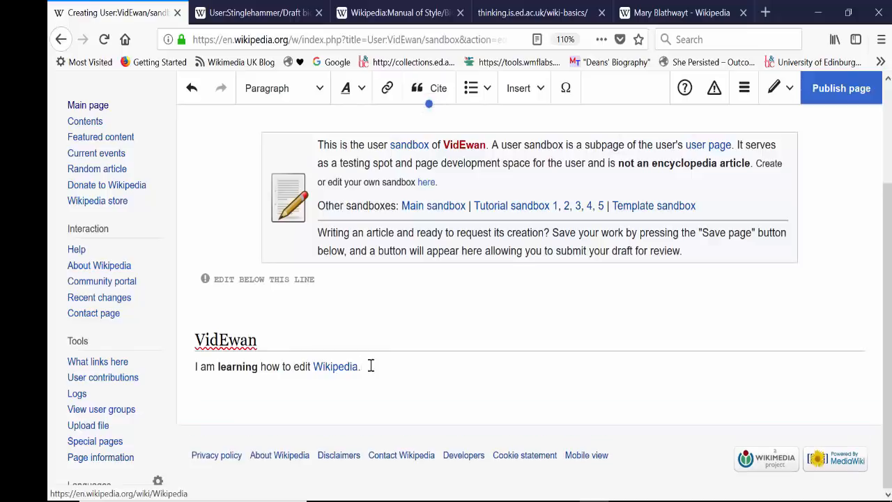
type("I am studying at")
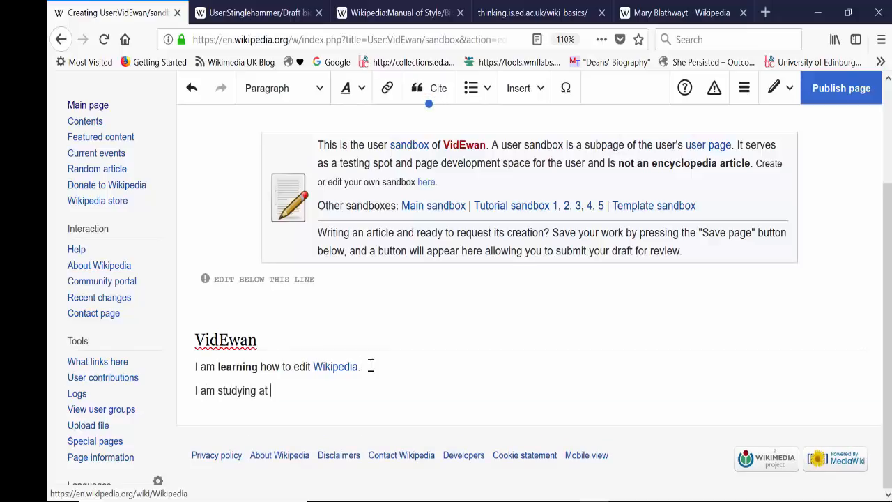
type(" University of Hogwarts")
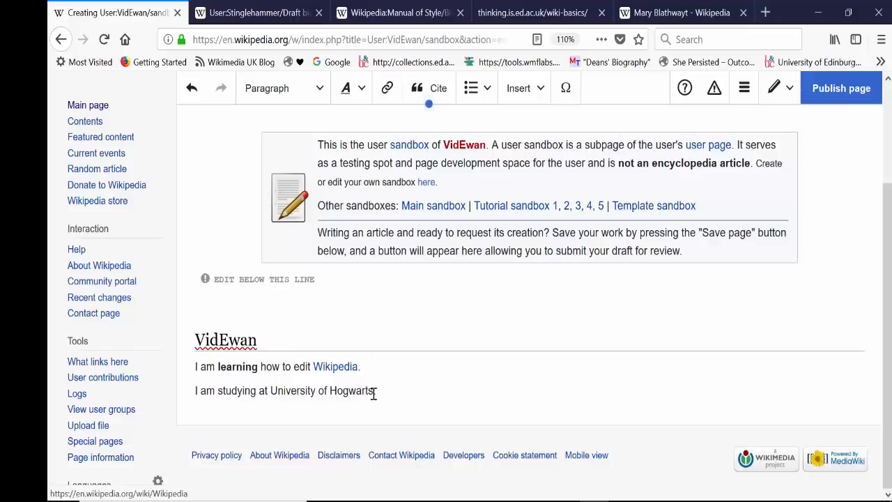
Link the words "University of Hogwarts" to the wiki page of the same name.
left_click_drag(373, 394, 270, 388)
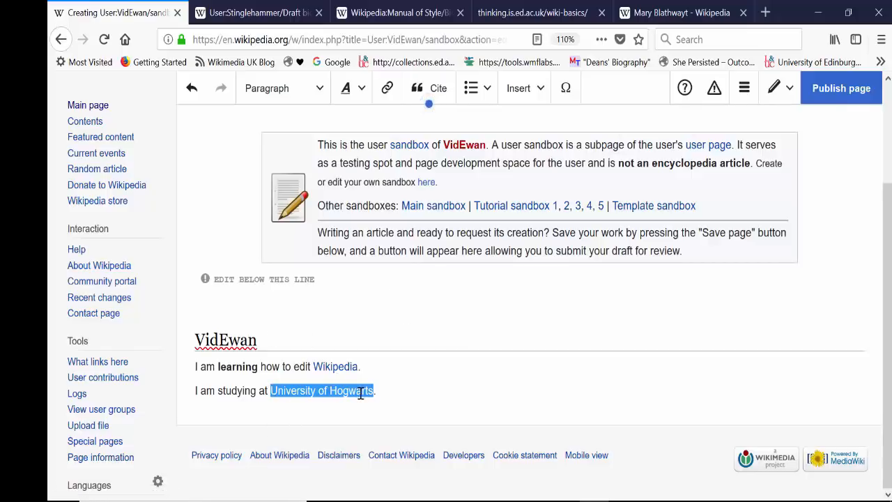
left_click(387, 88)
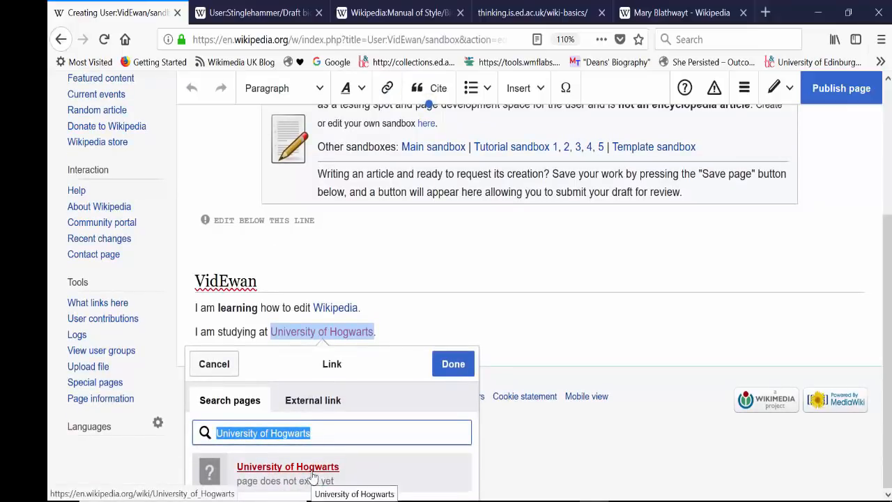
left_click(312, 476)
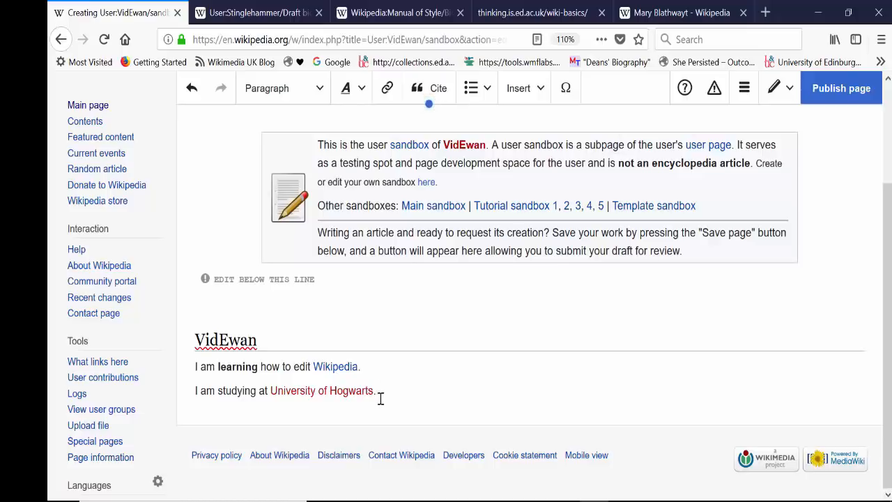
Add the line "My example citation" below the second paragraph and format it as a Heading.
key("Return")
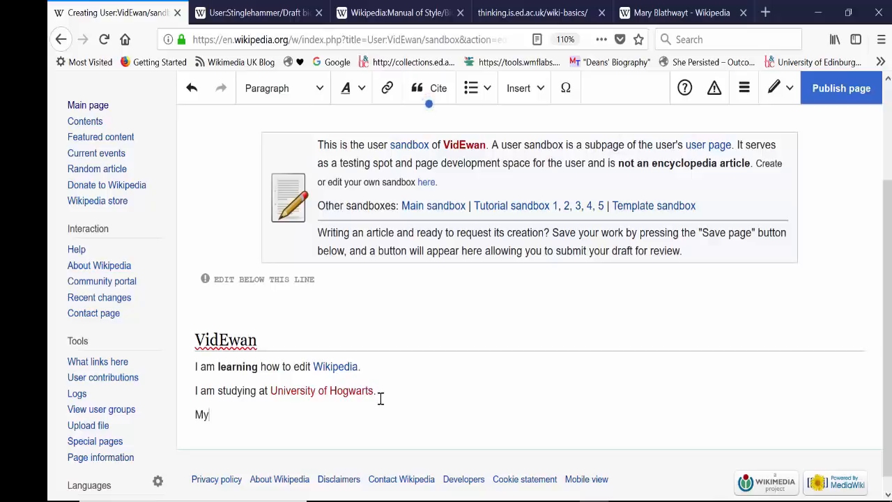
type("y example citation")
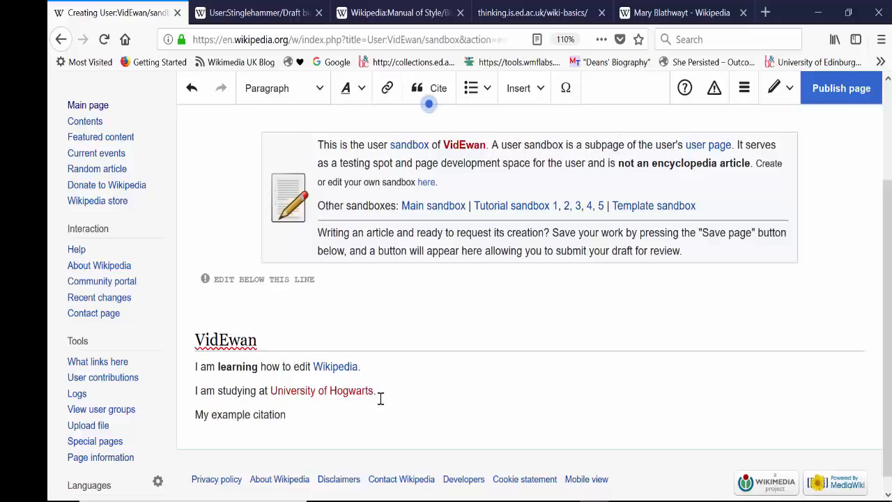
left_click_drag(314, 416, 179, 421)
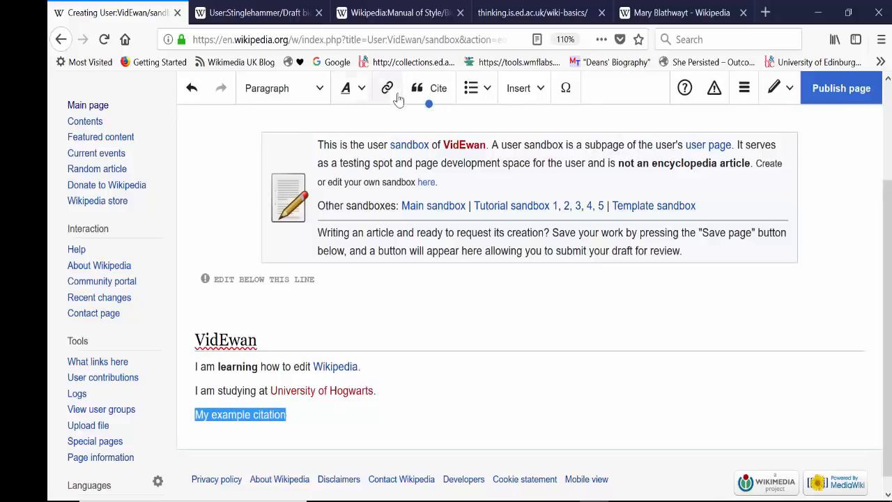
left_click(284, 100)
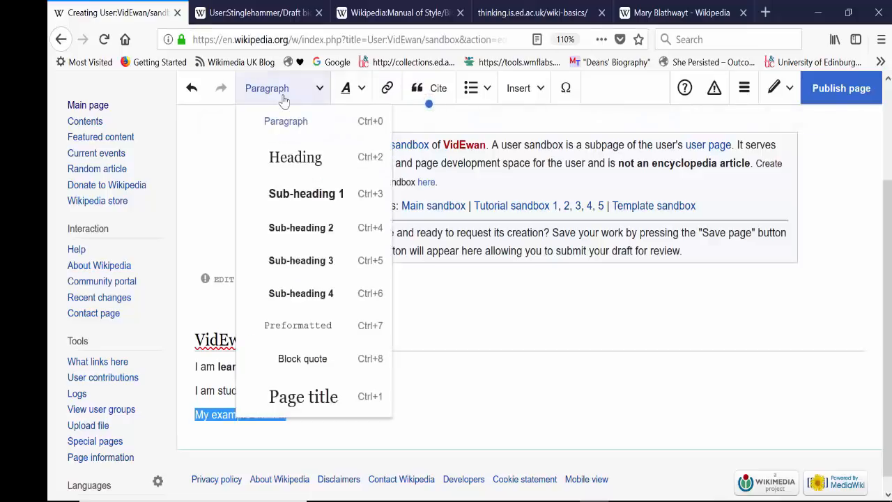
left_click(290, 165)
left_click(345, 423)
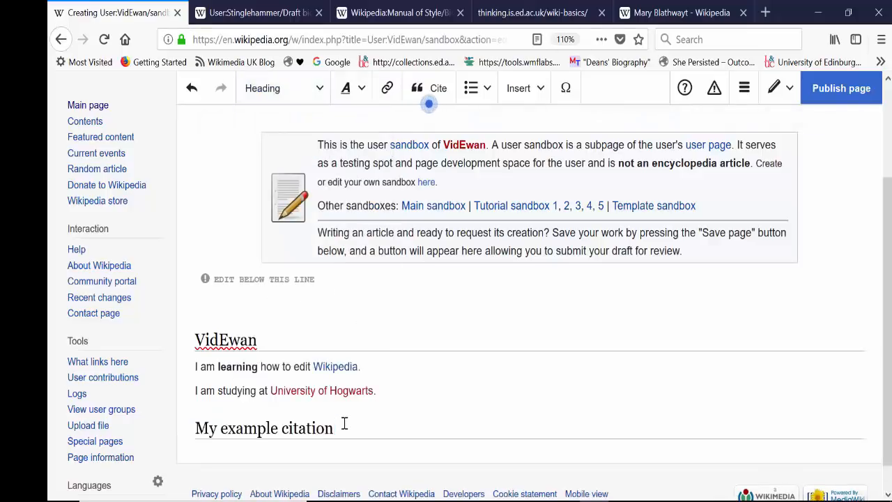
Write "I read an interesting article on the Guardian today about" under the "My example citation" heading.
key("Return")
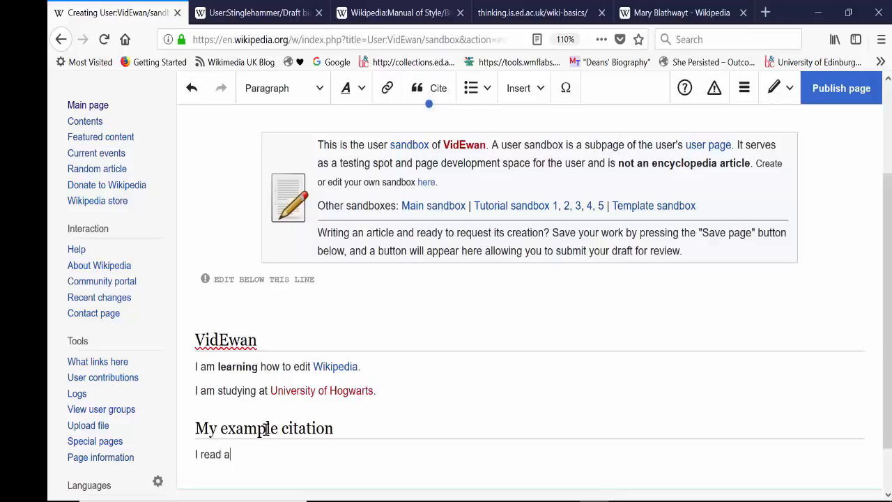
type("I read an inter")
type("sting")
key("BackSpace")
key("BackSpace")
type("sting")
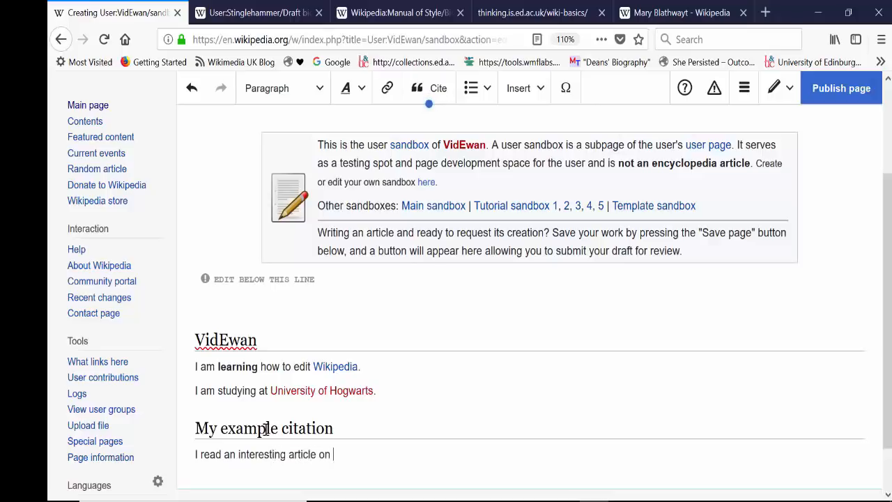
type("Guardian to")
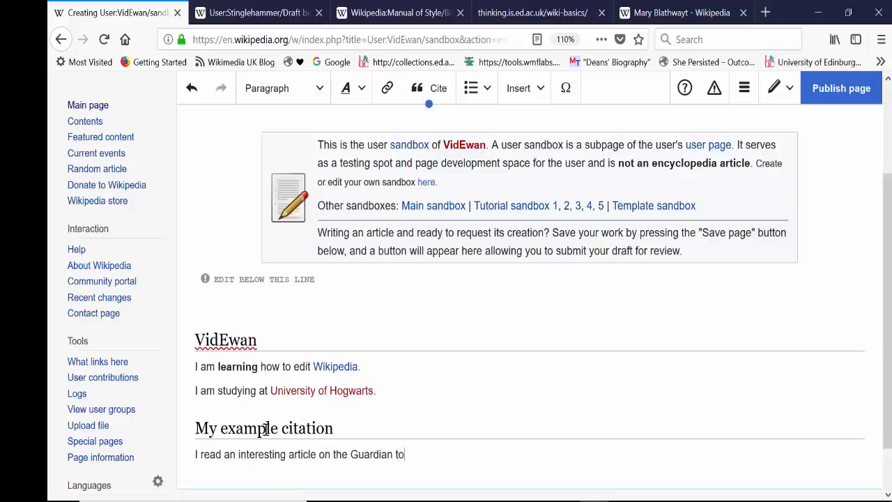
key("BackSpace")
key("BackSpace")
key("BackSpace")
key("BackSpace")
key("BackSpace")
Search the web for "guardian" in a new browser tab and open The Guardian's website.
left_click(767, 12)
type("guardian")
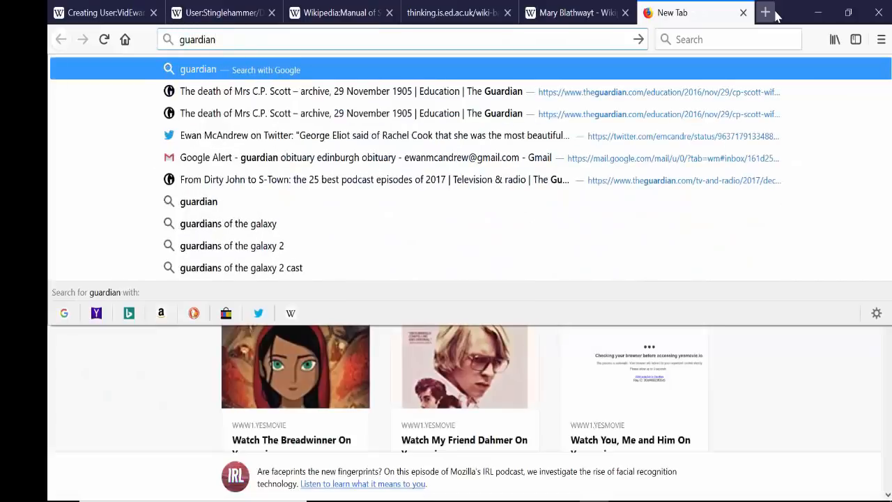
key("Return")
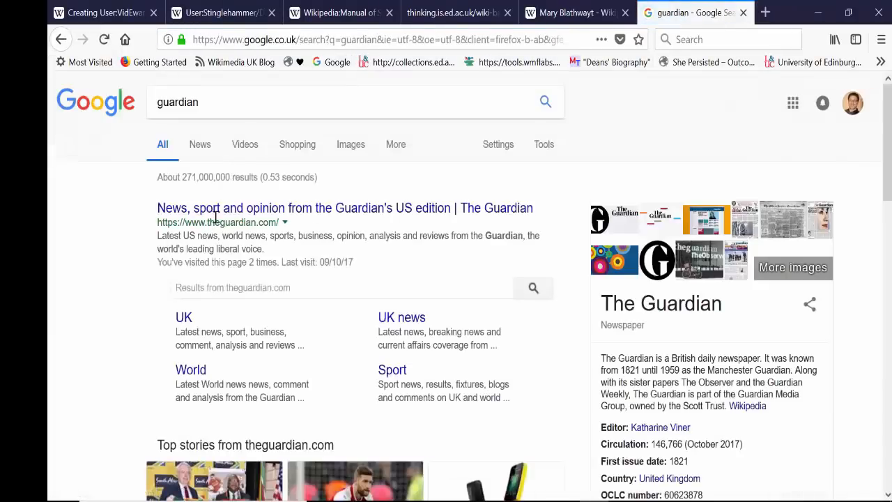
left_click(212, 209)
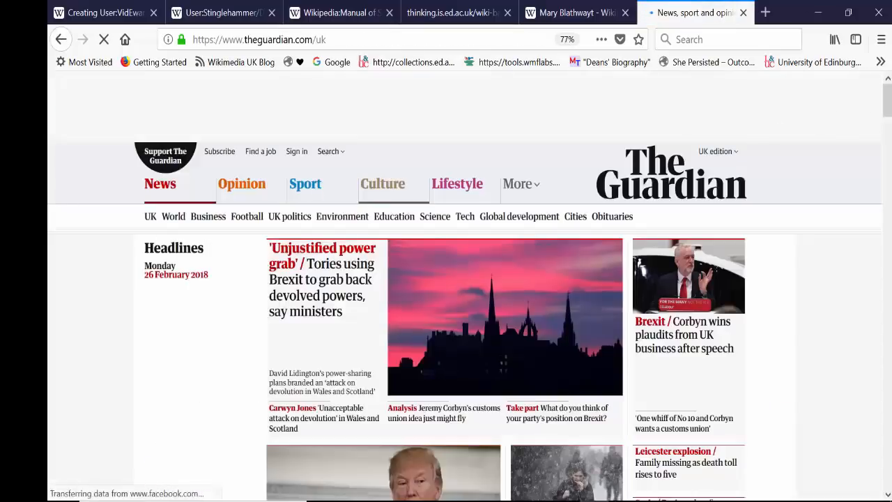
Open the opinion article "Obesity is a greater threat for millennials than cannabis. It's absurd" and copy its web address.
left_click_drag(887, 101, 887, 209)
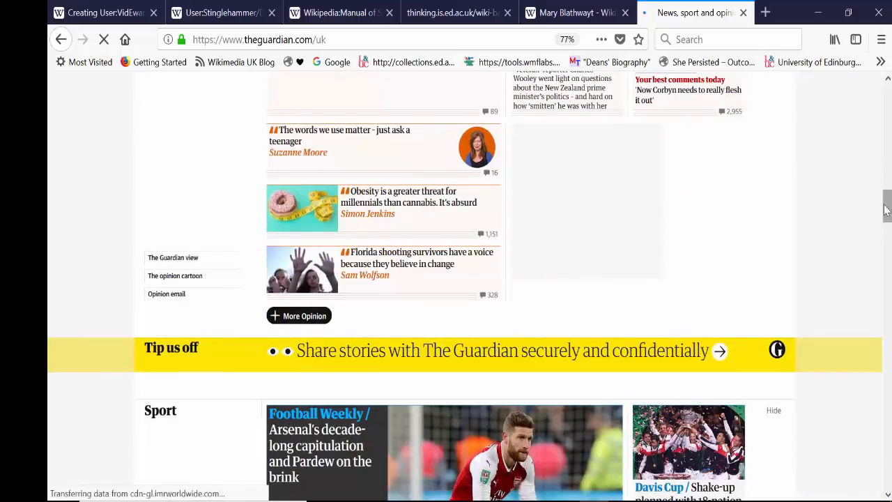
left_click(412, 200)
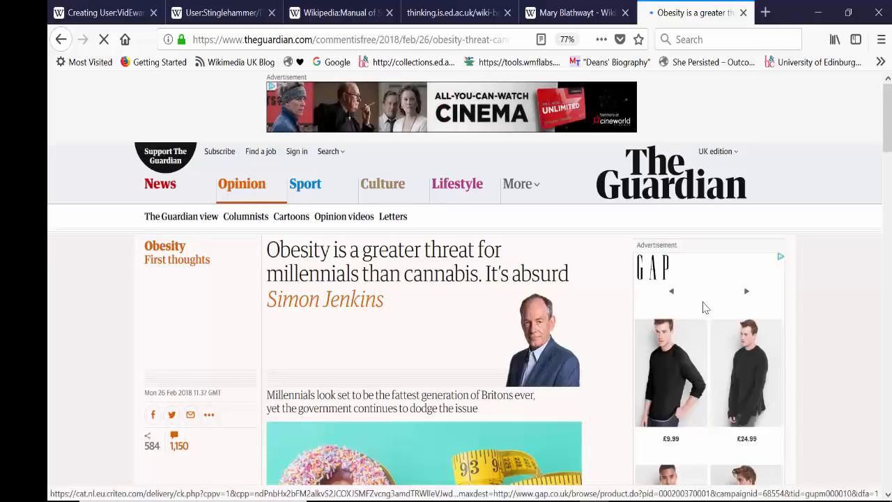
left_click(414, 39)
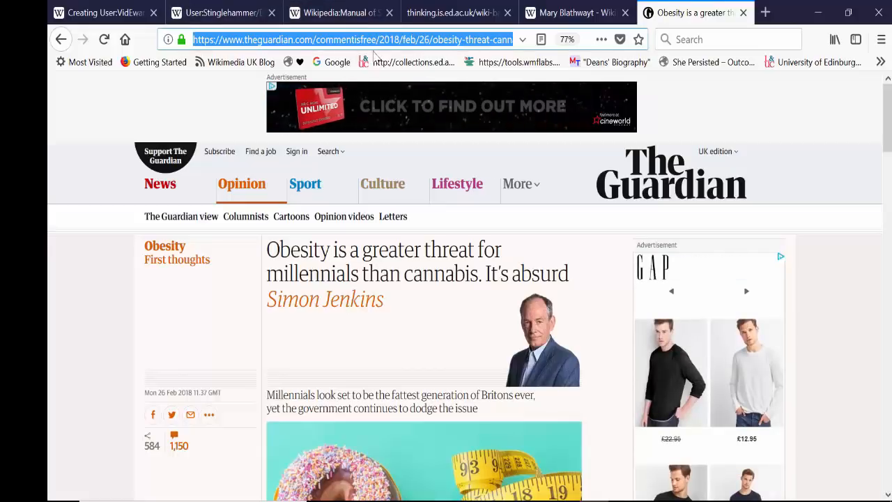
Return to the sandbox draft and complete the sentence about the Guardian article with "obesity.".
left_click(97, 13)
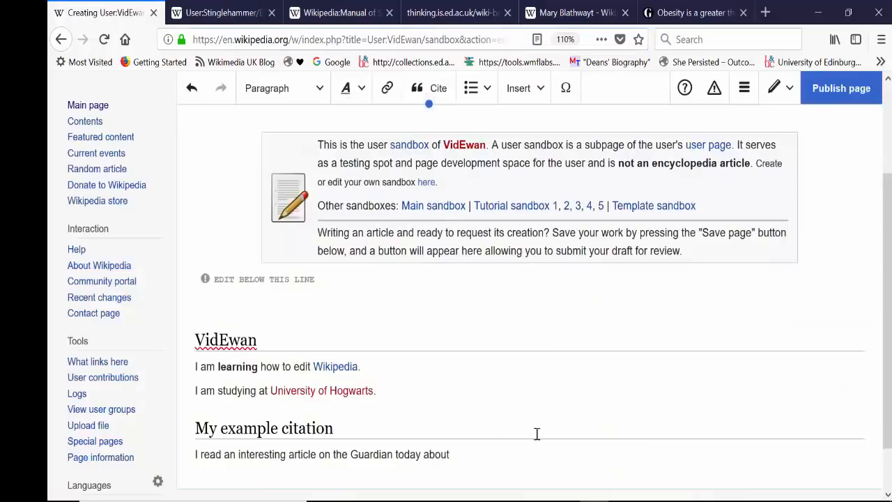
type("obesity")
type("sity")
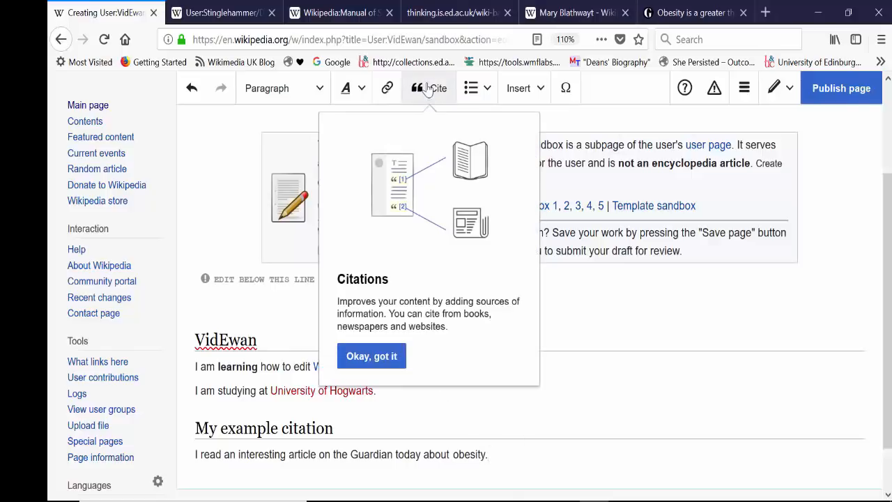
Generate an automatic citation from the copied Guardian article URL and insert it at the end of the obesity sentence.
left_click(428, 103)
left_click(382, 356)
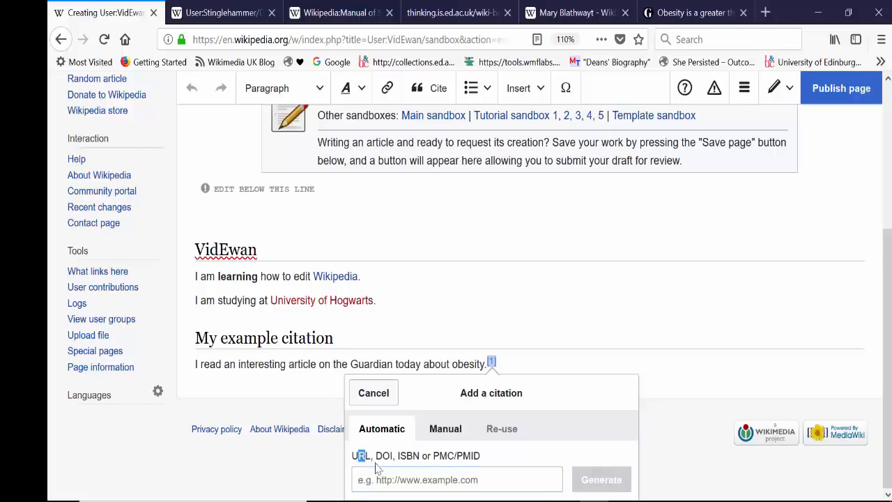
left_click_drag(396, 462, 377, 464)
left_click(402, 461)
left_click_drag(396, 457, 399, 456)
left_click(432, 466)
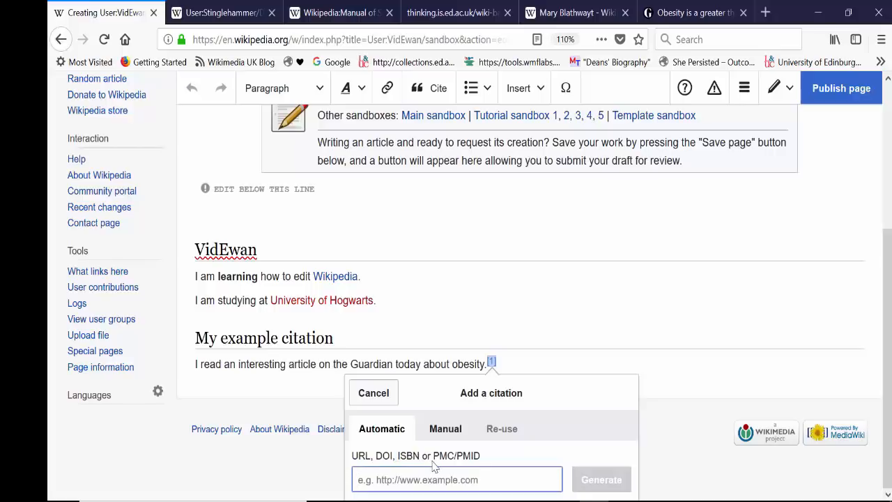
left_click_drag(434, 459, 478, 461)
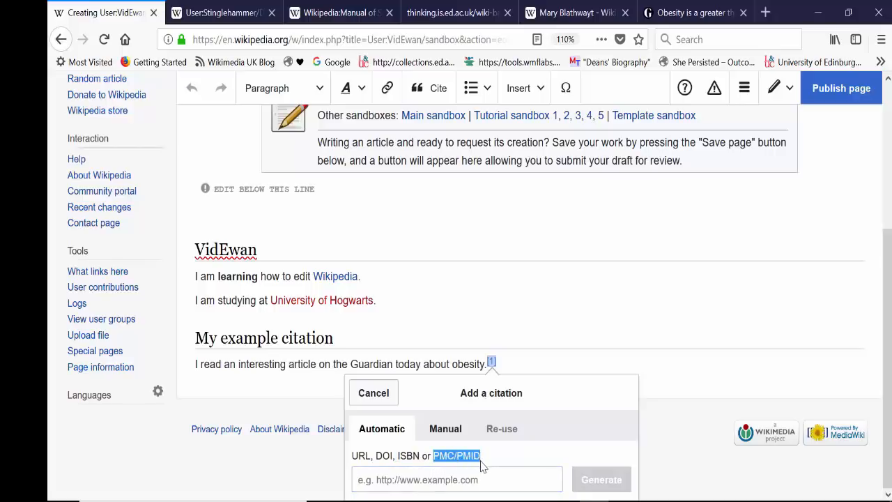
left_click(398, 482)
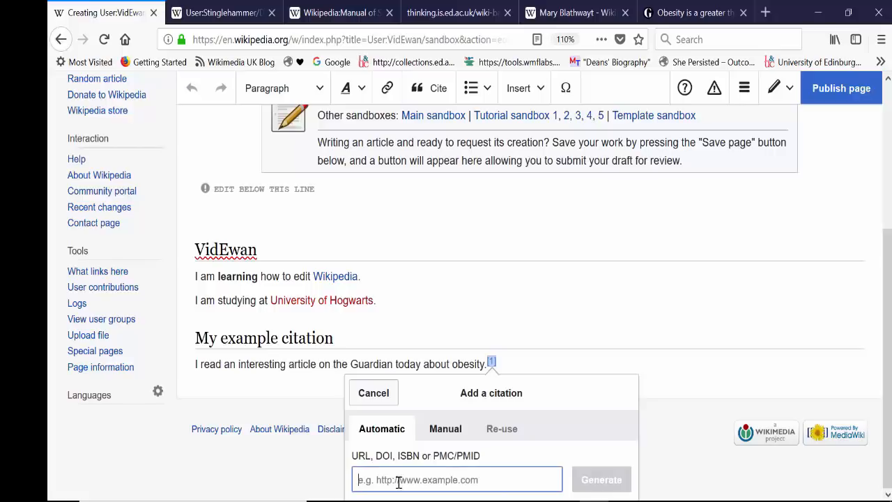
key("ctrl+v")
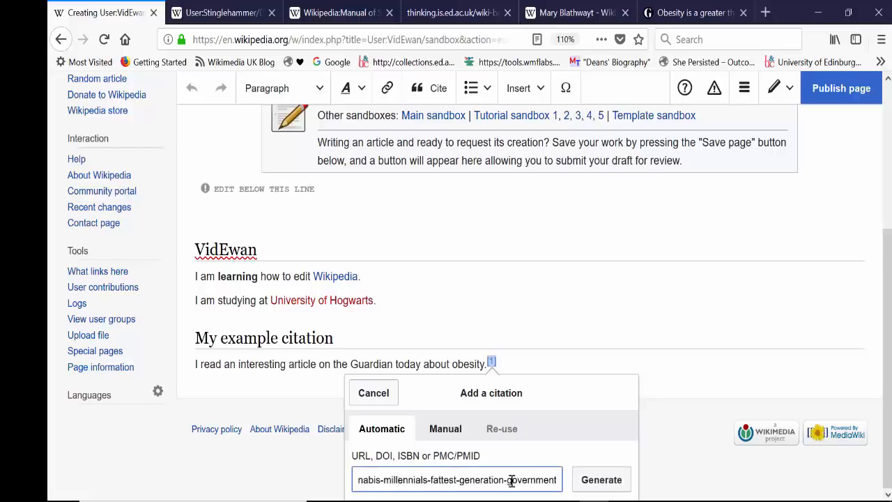
left_click(595, 488)
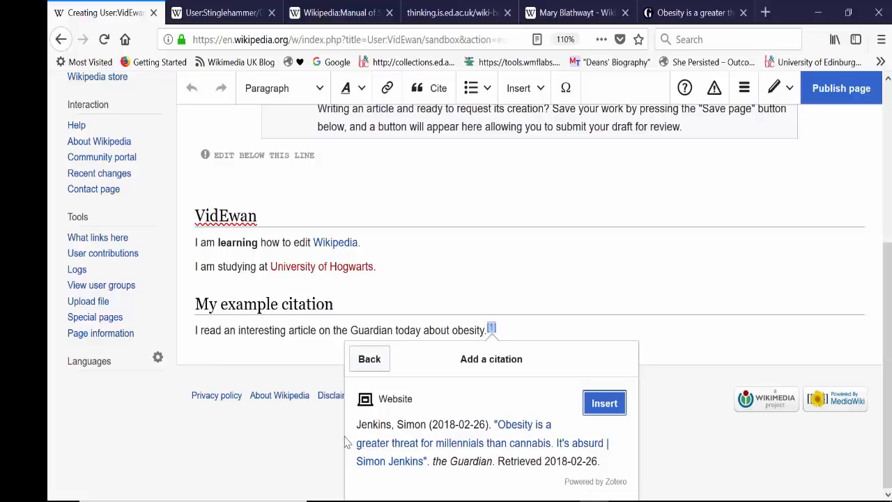
left_click(604, 404)
left_click(557, 383)
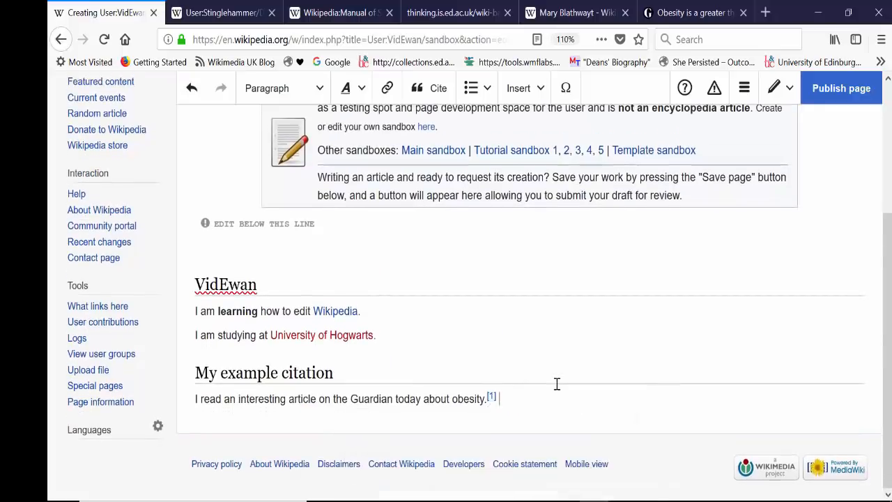
Open the inserted citation for editing, review its filled-in fields and the additional fields on offer, and apply it.
left_click(491, 398)
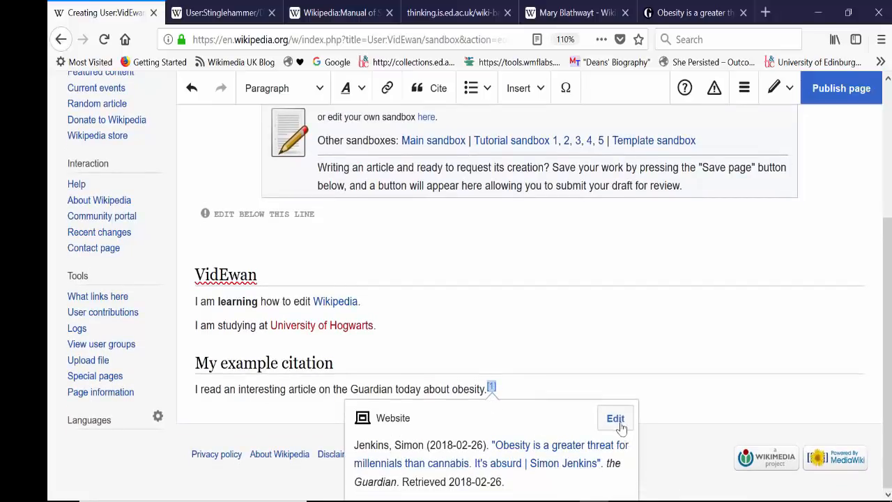
left_click(616, 419)
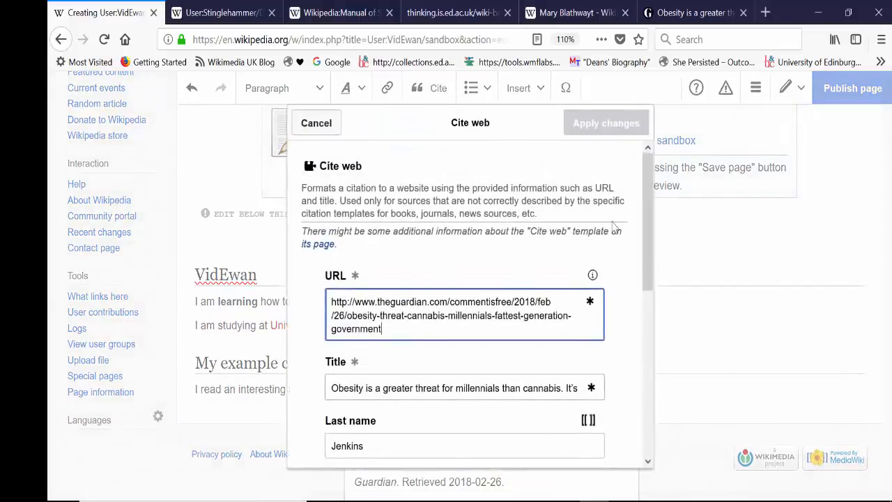
left_click_drag(645, 221, 657, 404)
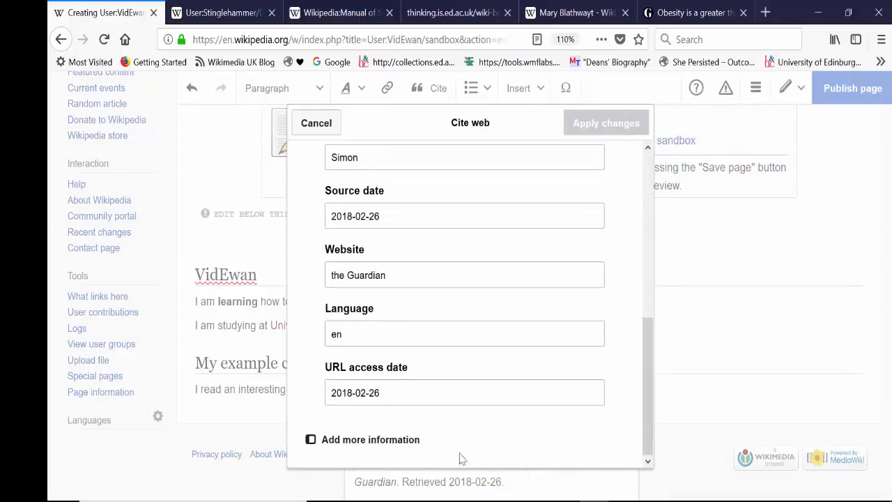
left_click(387, 450)
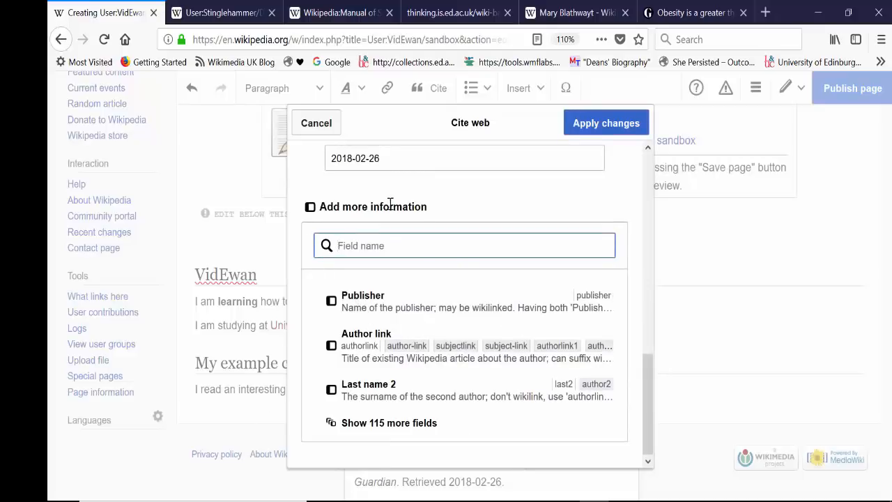
left_click(409, 434)
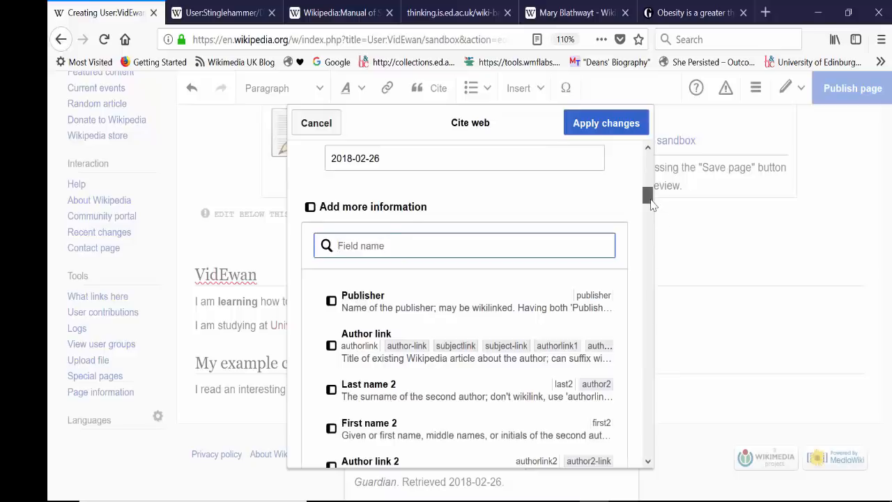
left_click_drag(648, 197, 651, 164)
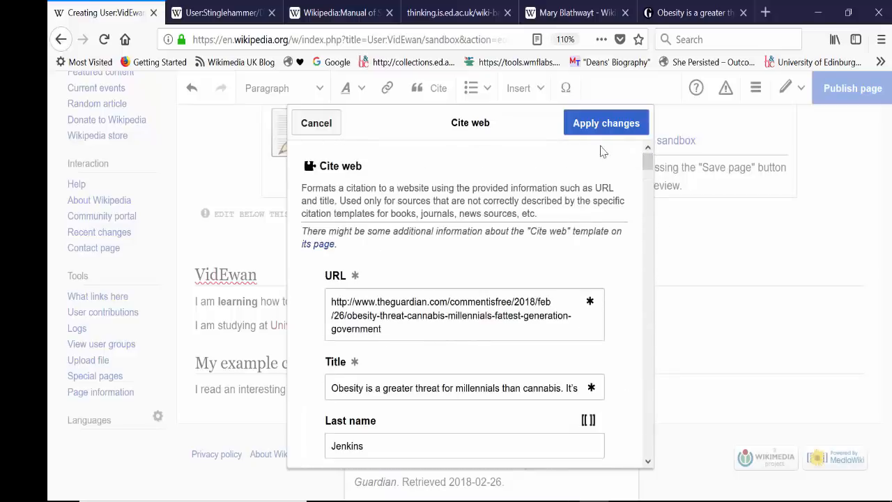
left_click(591, 127)
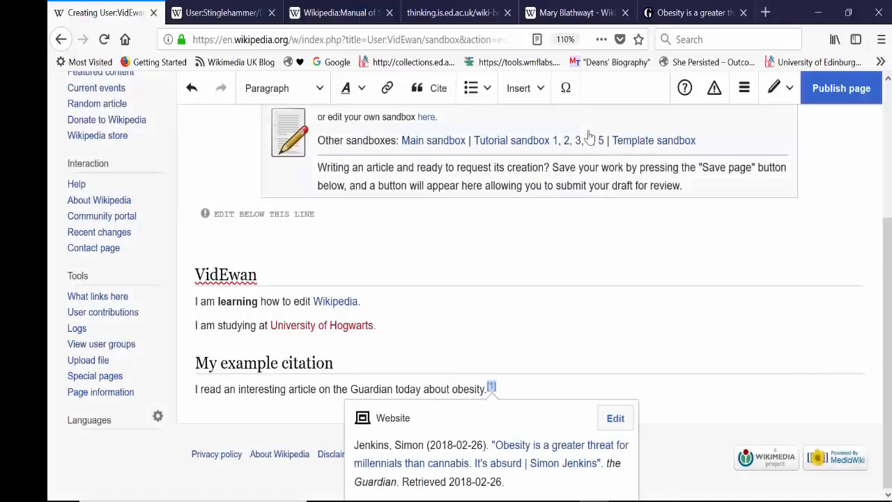
left_click(542, 392)
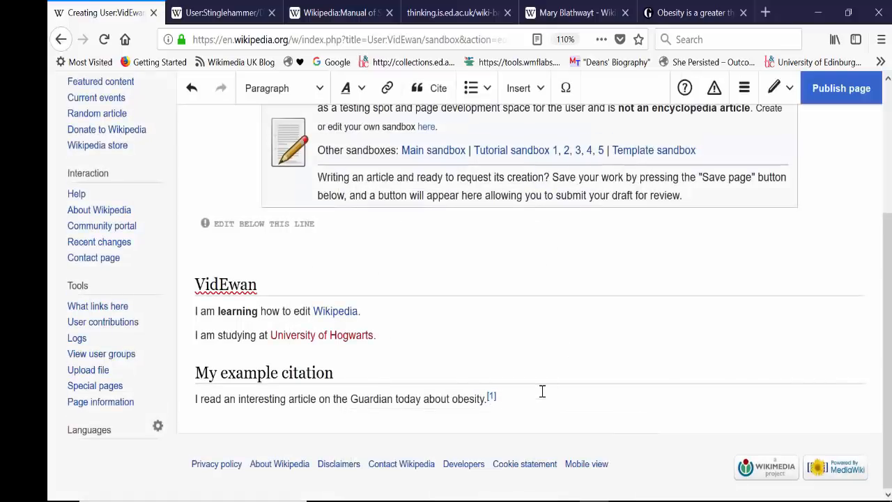
View the source details of the footnote after the obesity sentence.
left_click(492, 396)
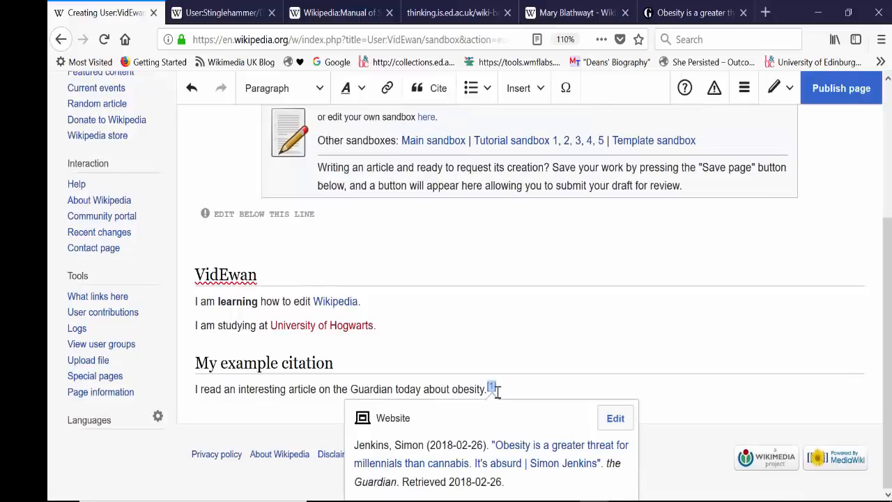
left_click(499, 392)
left_click(491, 389)
left_click(509, 386)
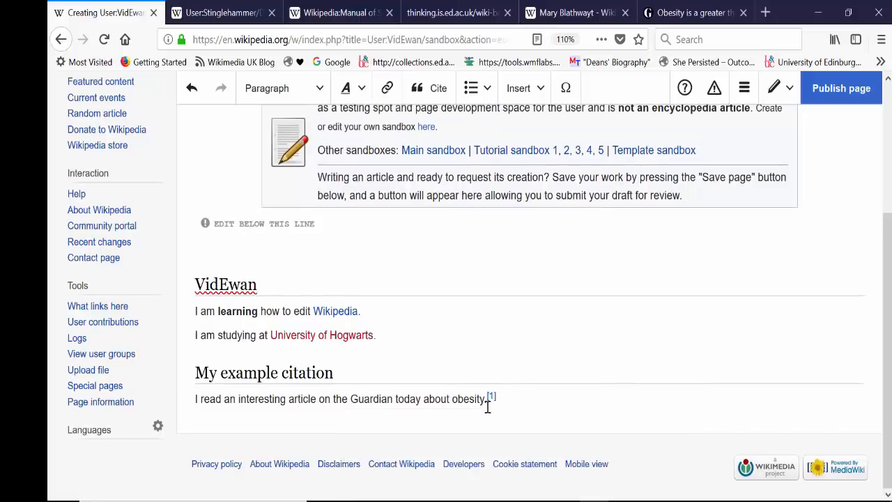
left_click(492, 399)
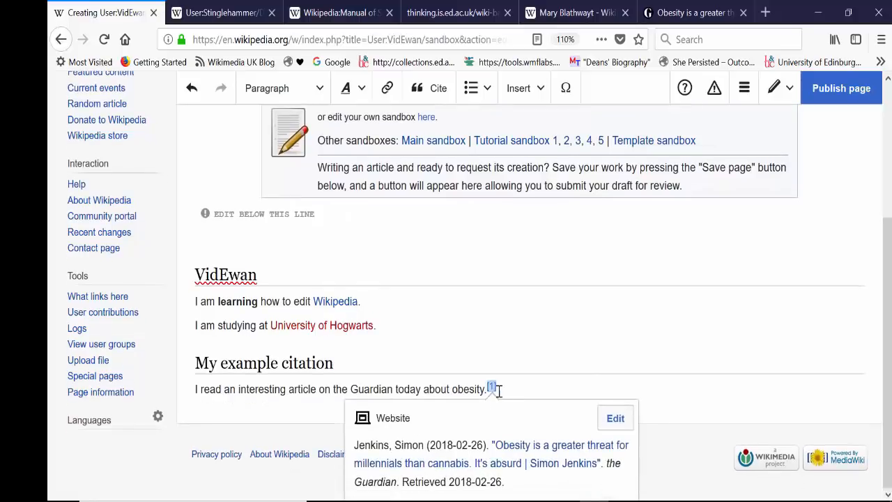
Re-use the existing Guardian citation as a second footnote after the obesity sentence.
left_click(498, 395)
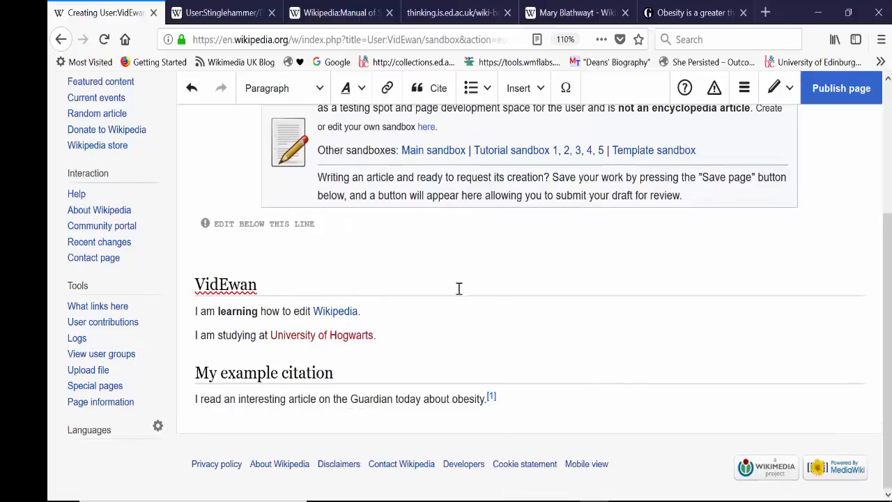
left_click(428, 97)
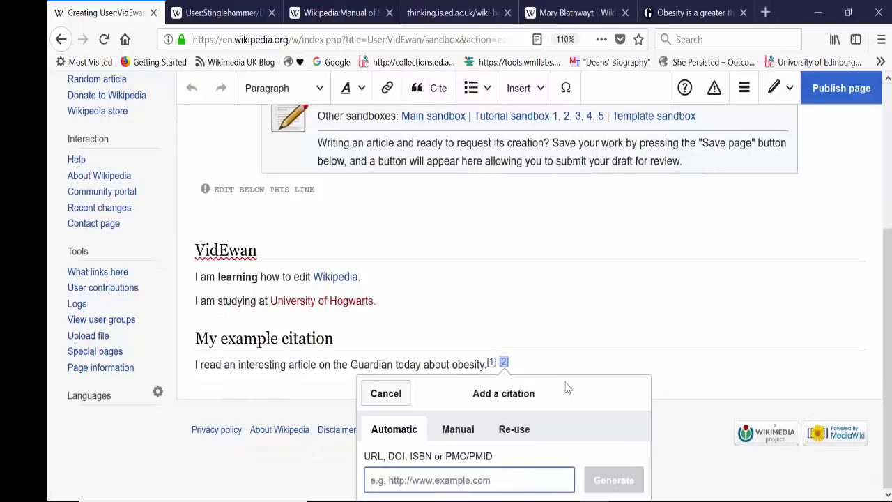
left_click(514, 431)
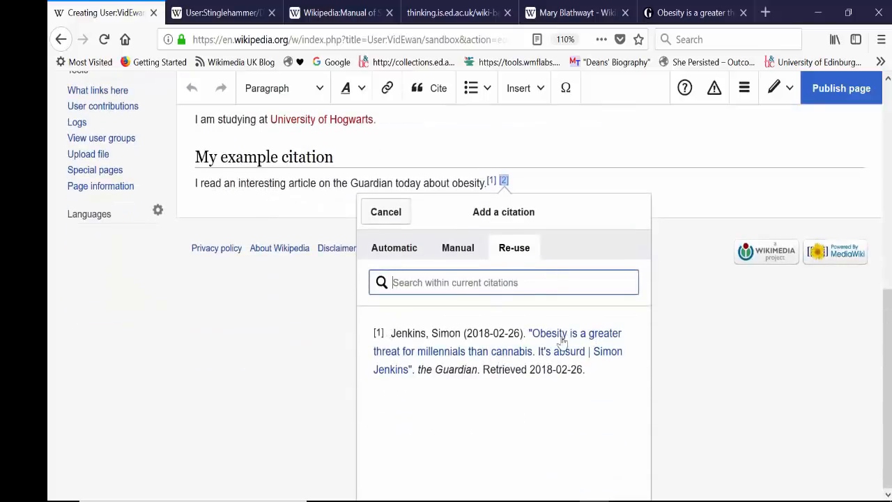
left_click(490, 354)
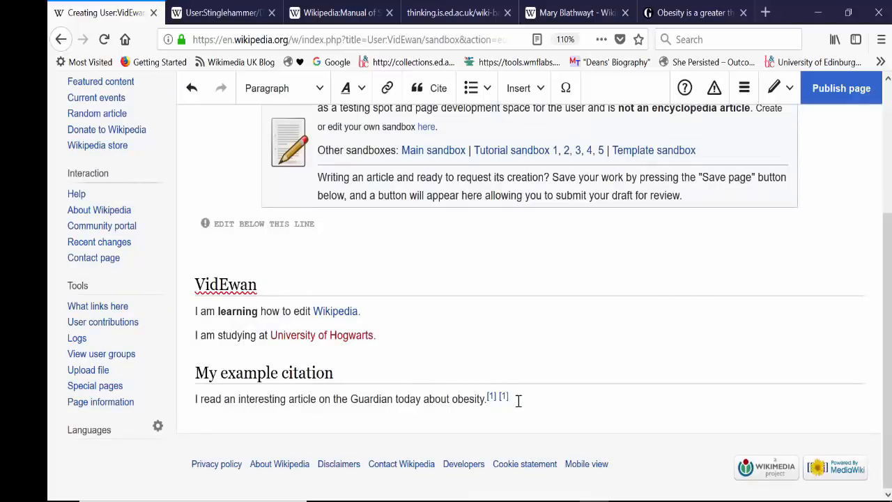
Delete the second, re-used footnote from the end of the obesity sentence.
left_click(505, 401)
left_click(518, 389)
left_click(506, 397)
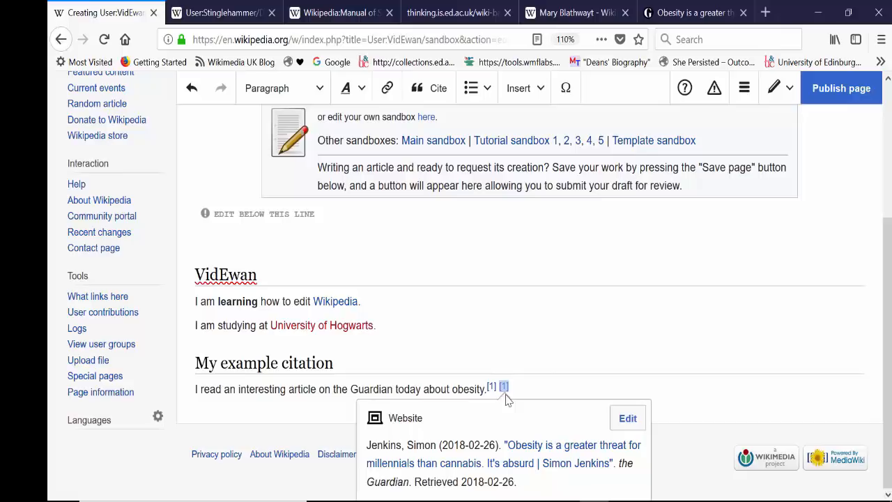
key("Delete")
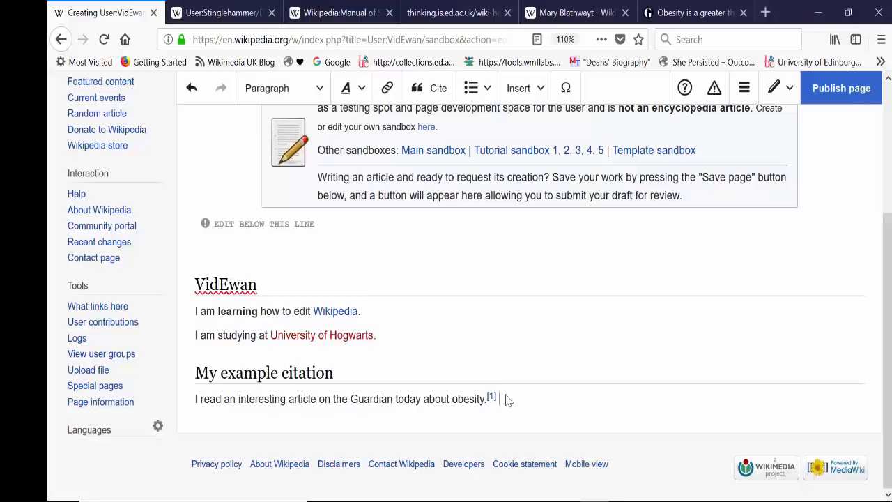
Add a new line reading "References" below the cited sentence and format it as a Heading.
key("Return")
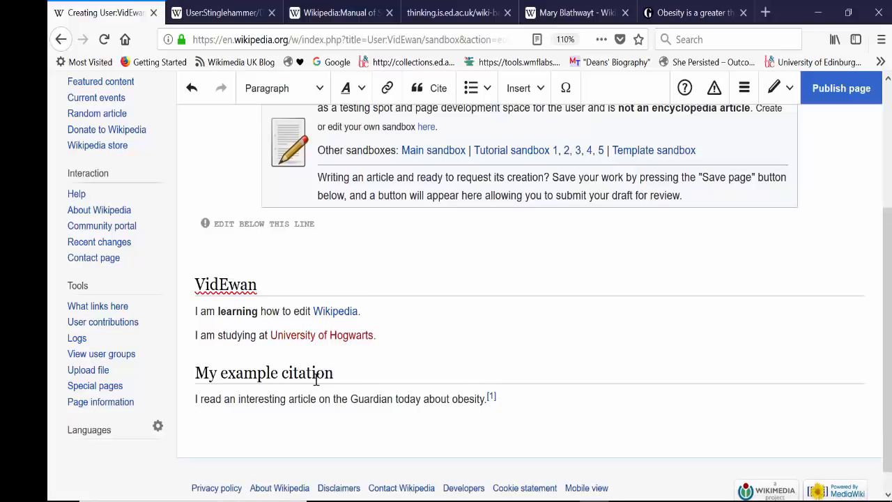
type("References")
left_click_drag(250, 423, 193, 422)
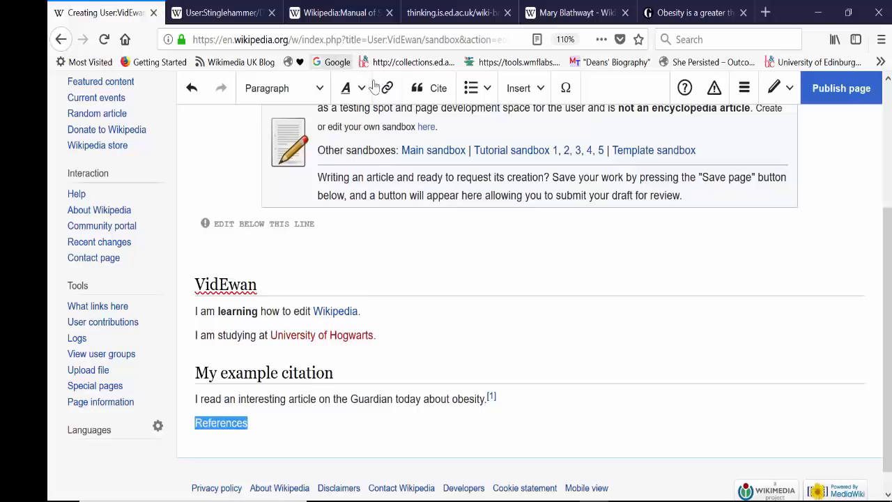
left_click(296, 96)
left_click(292, 161)
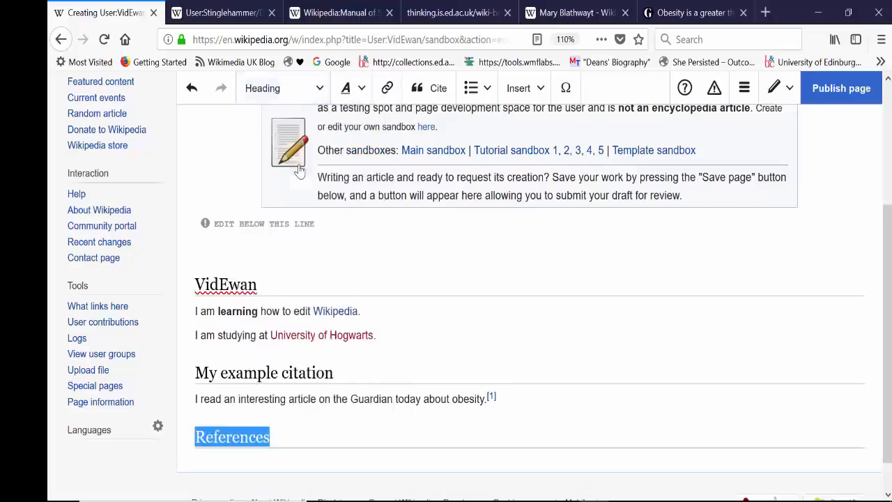
Publish the sandbox page with the edit summary "created sandbox", completing the CAPTCHA check.
left_click(299, 412)
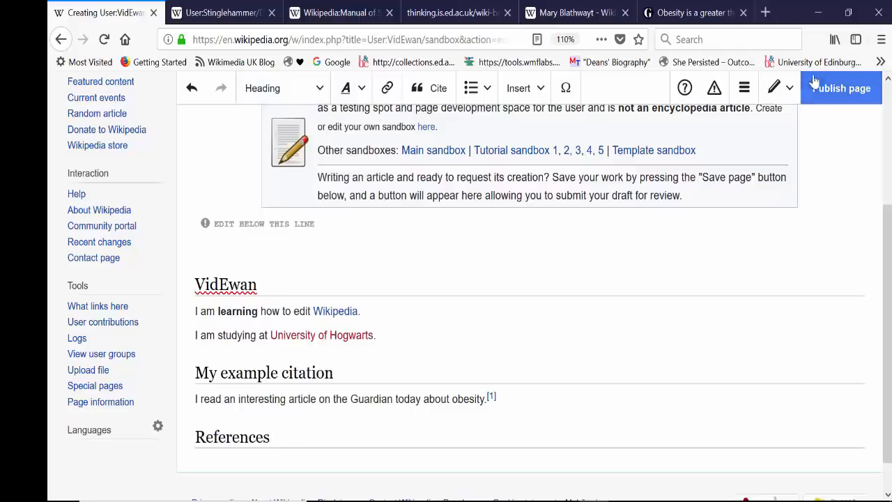
left_click(830, 93)
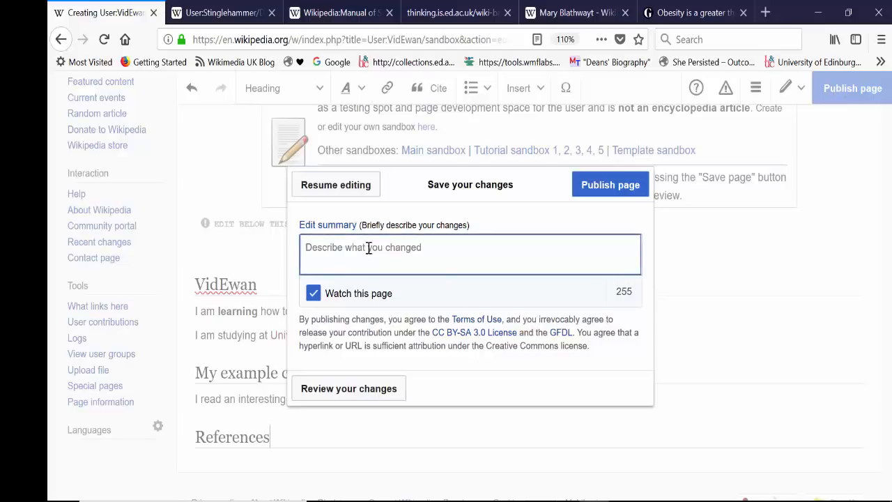
type("created sandbox")
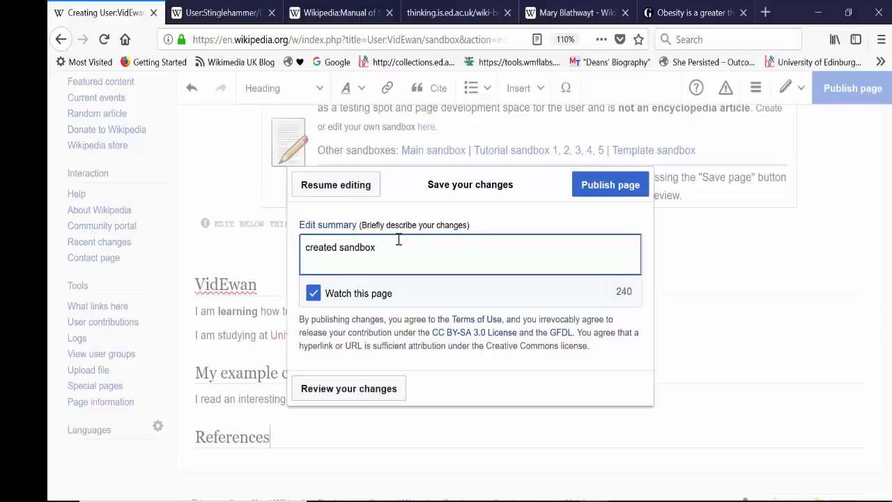
left_click_drag(378, 251, 276, 252)
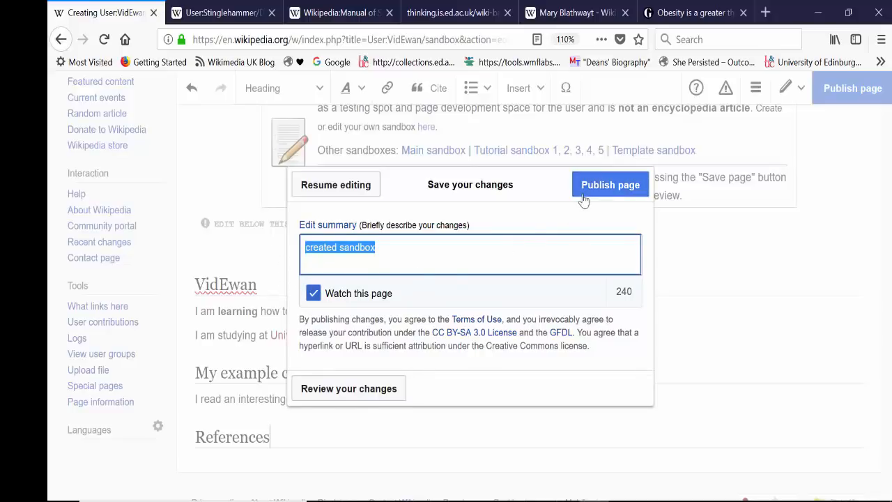
left_click(605, 186)
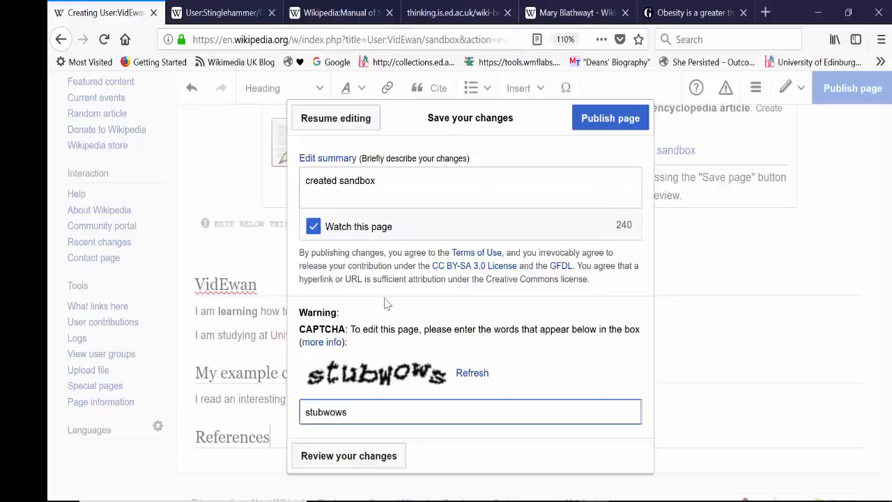
left_click(629, 120)
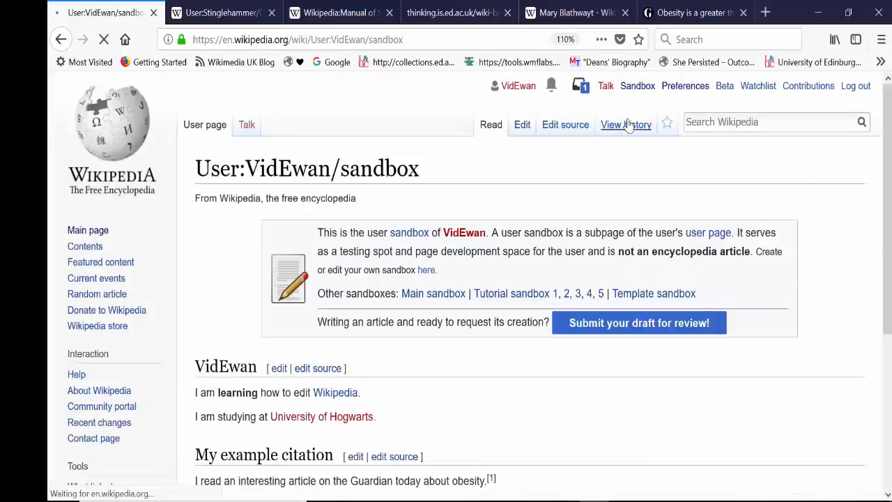
Examine the reference listed on the published sandbox page, open its linked Guardian article and return to the sandbox.
scroll(530, 279, "down", 2)
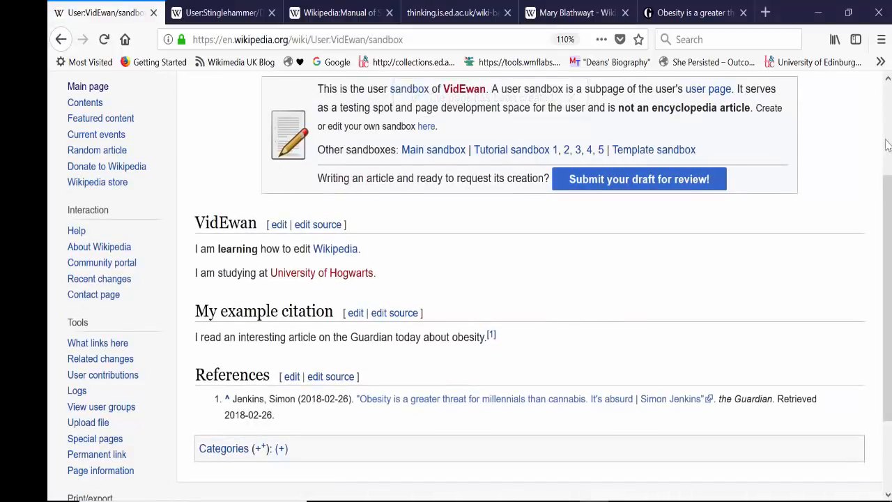
scroll(816, 265, "down", 1)
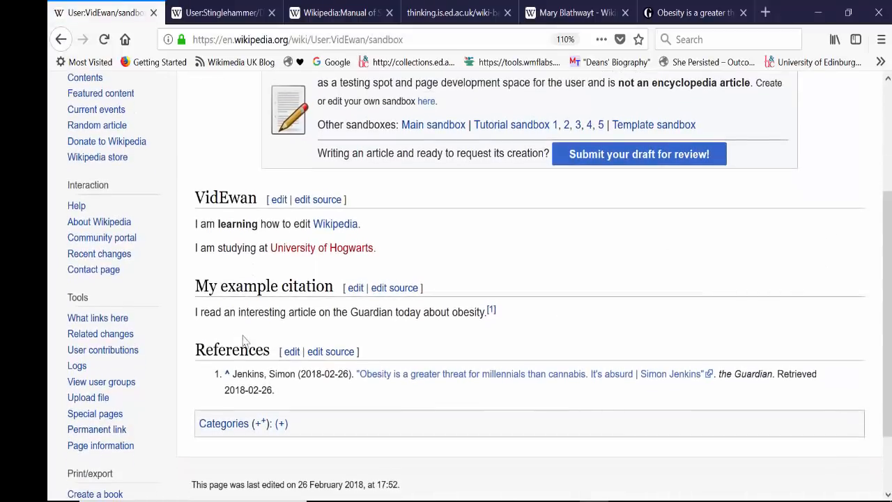
left_click_drag(291, 402, 215, 380)
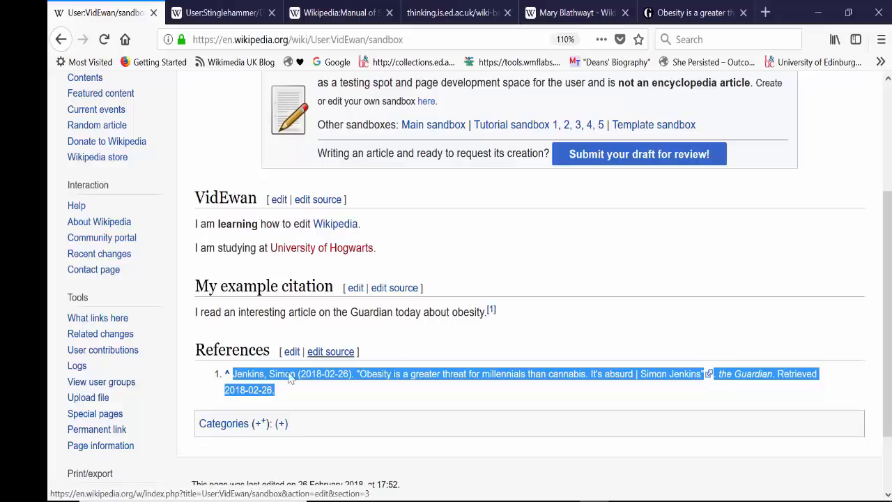
left_click(329, 403)
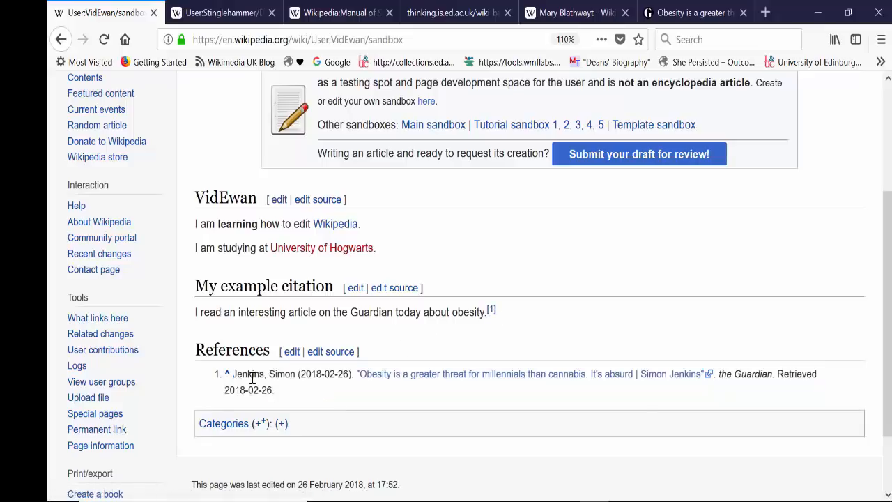
left_click(435, 382)
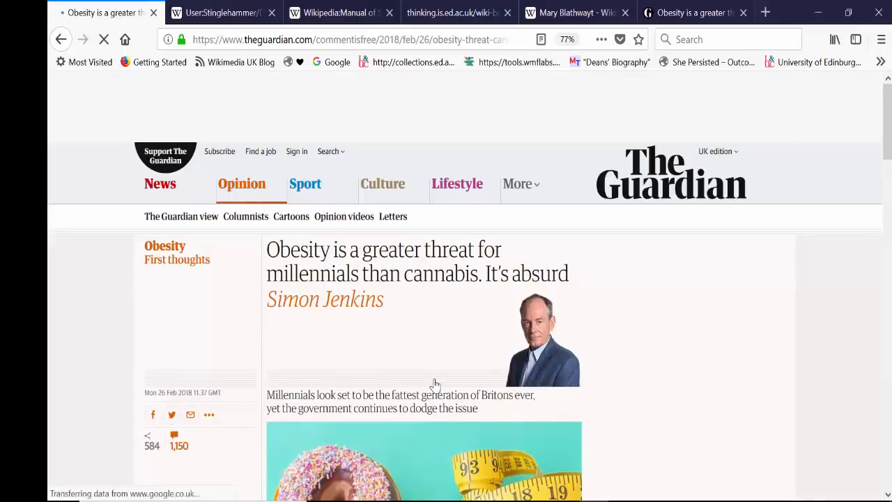
left_click(60, 41)
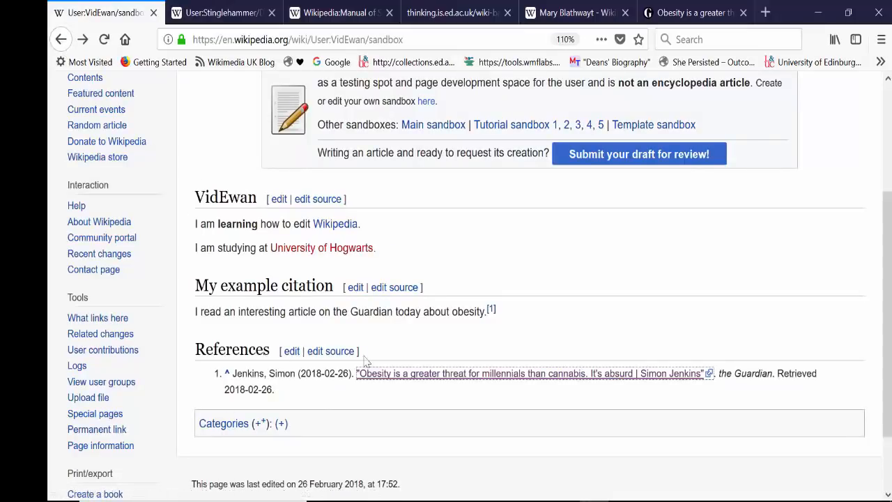
Follow footnote 1 from the obesity sentence to its reference, view the linked Guardian article and return to the sandbox.
left_click(492, 311)
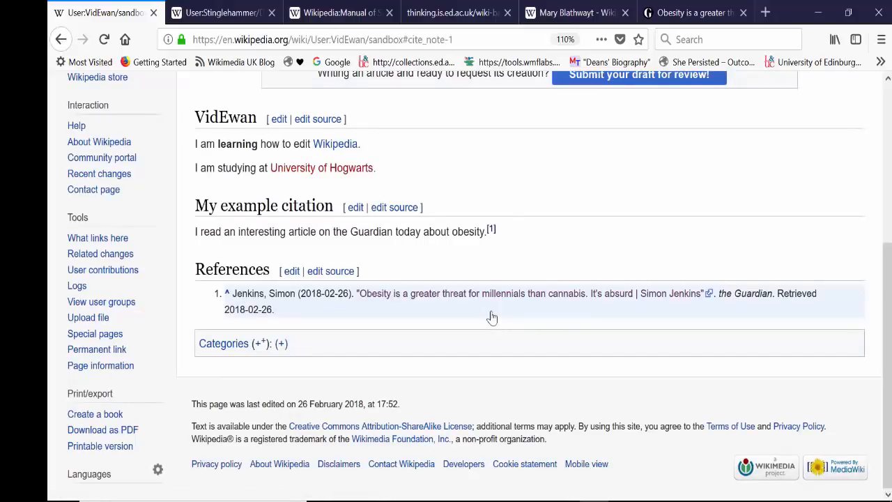
left_click(417, 296)
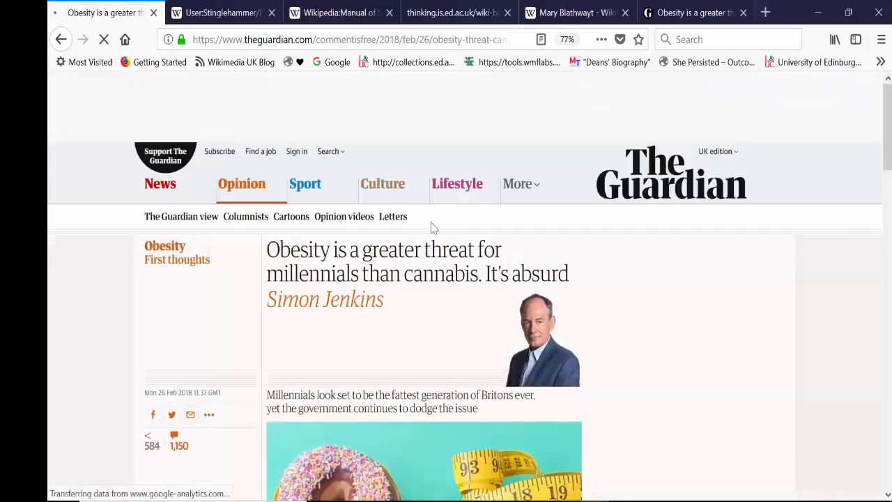
scroll(432, 226, "down", 3)
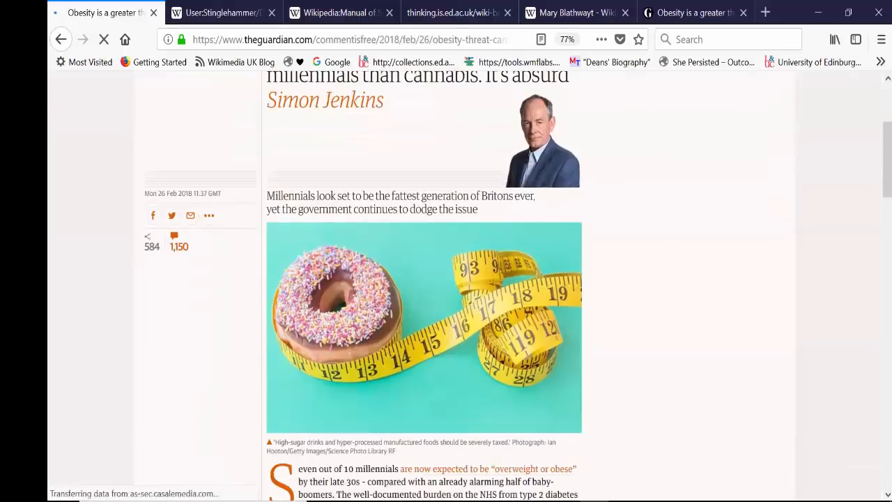
left_click(61, 39)
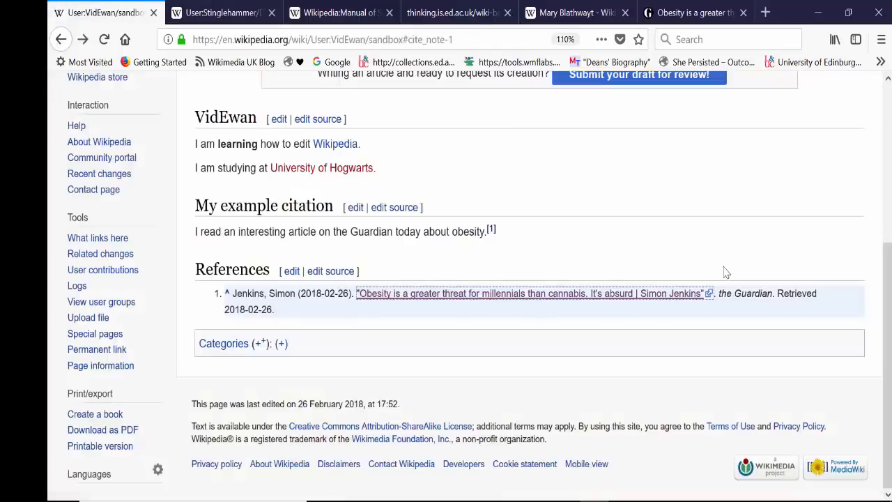
scroll(886, 296, "up", 7)
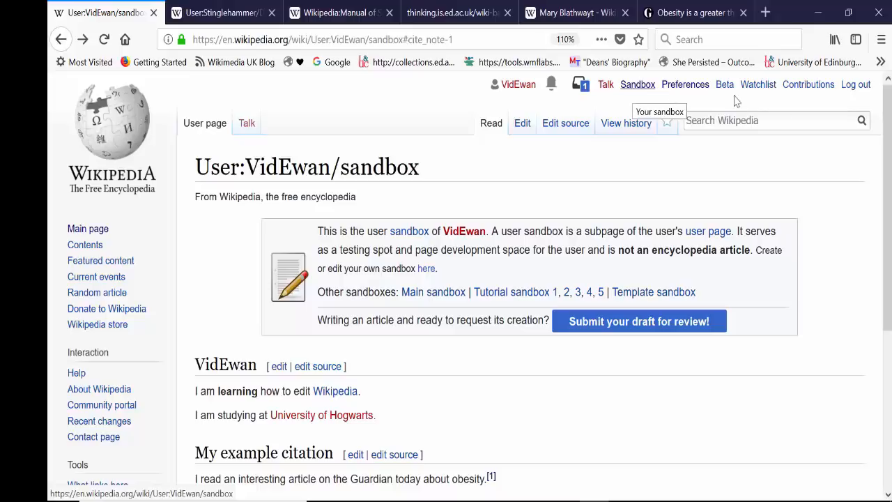
Follow the red "University of Hogwarts" link to see where it leads and return to the sandbox page.
left_click_drag(886, 140, 886, 275)
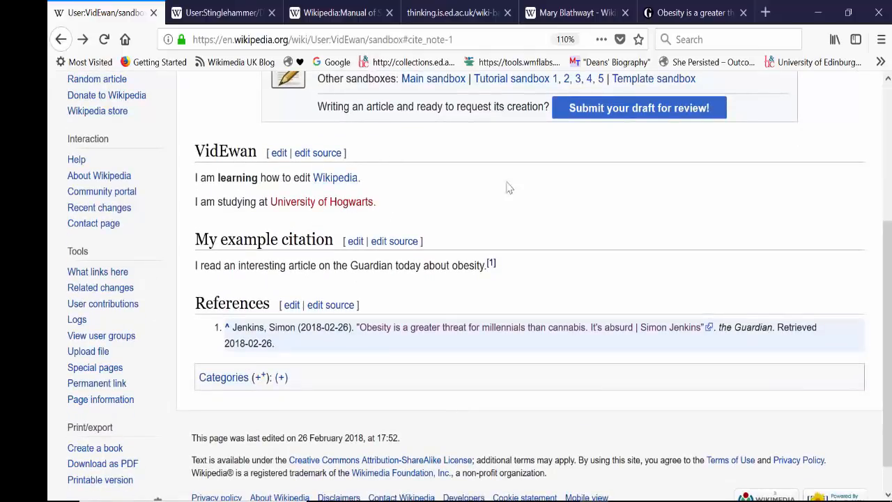
scroll(509, 209, "up", 3)
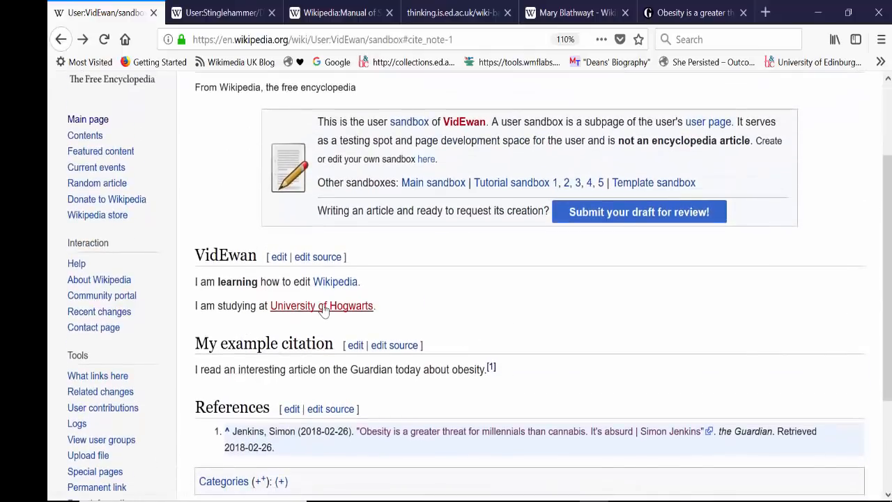
left_click(323, 307)
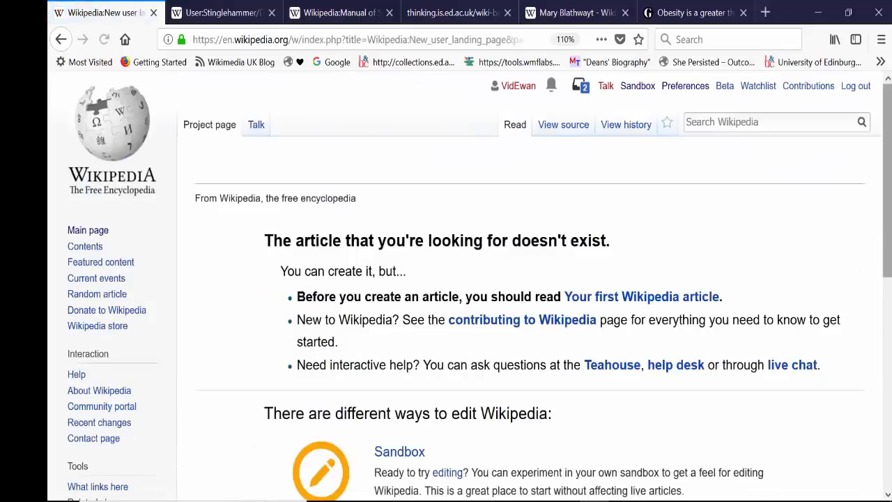
mouse_move(887, 227)
left_mouse_down()
mouse_move(887, 350)
mouse_move(886, 216)
left_mouse_up()
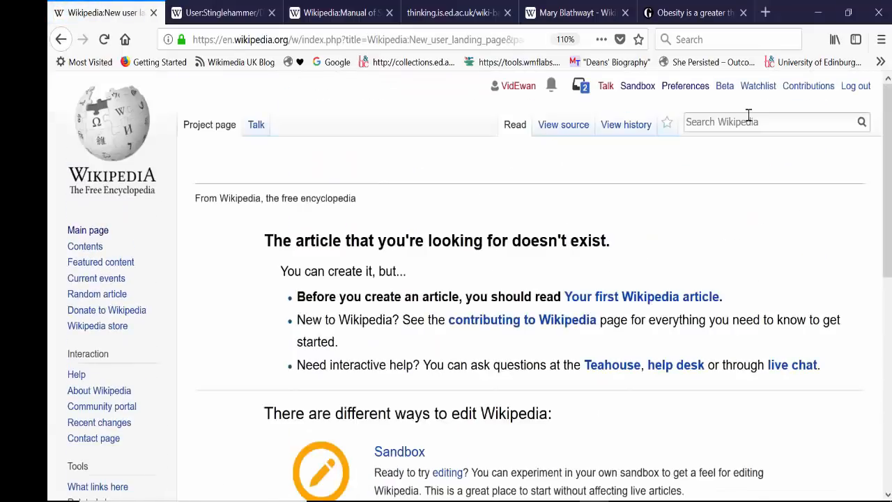
left_click(60, 39)
scroll(835, 233, "up", 3)
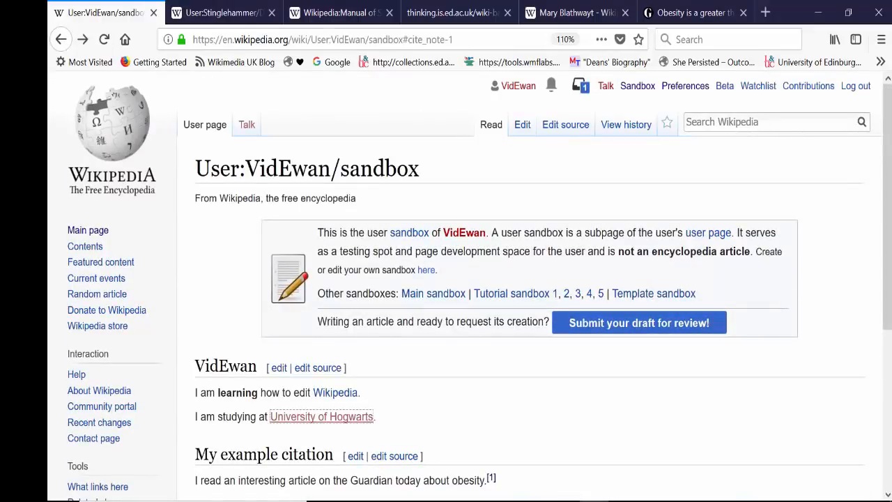
mouse_move(884, 187)
left_mouse_down()
mouse_move(884, 332)
mouse_move(887, 179)
left_mouse_up()
left_click(887, 325)
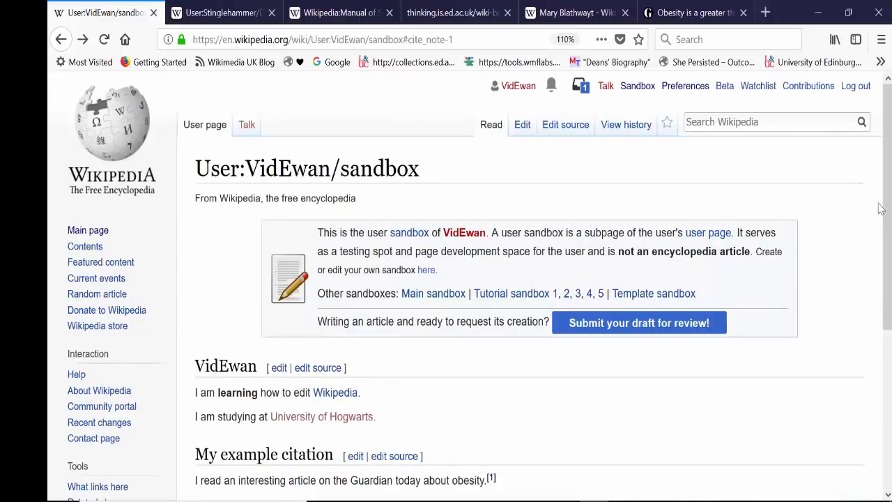
Examine the double-bracket link markup around "University of Hogwarts" and "Wikipedia" in the sandbox's source, and return to visual editing.
left_click(520, 127)
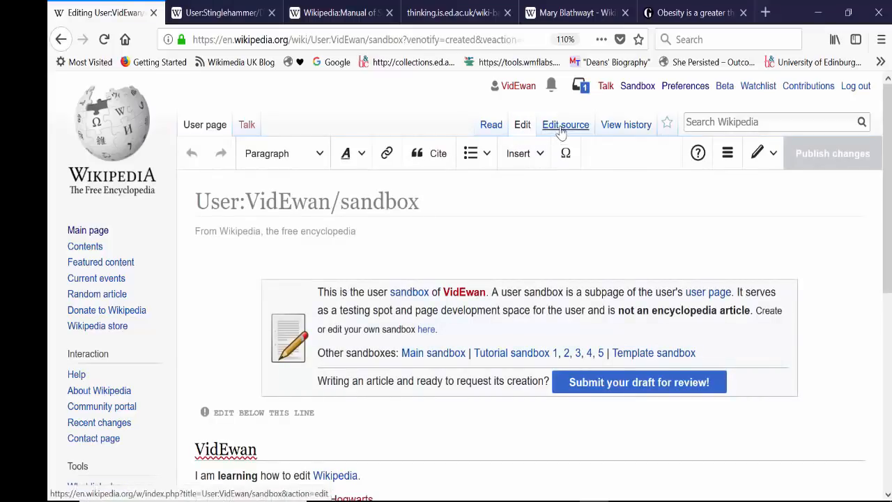
left_click(561, 125)
scroll(888, 213, "down", 5)
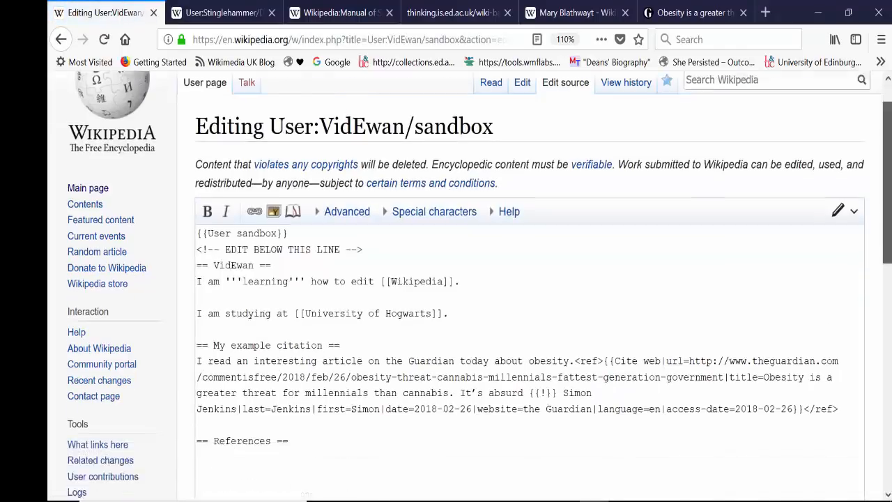
scroll(889, 213, "up", 3)
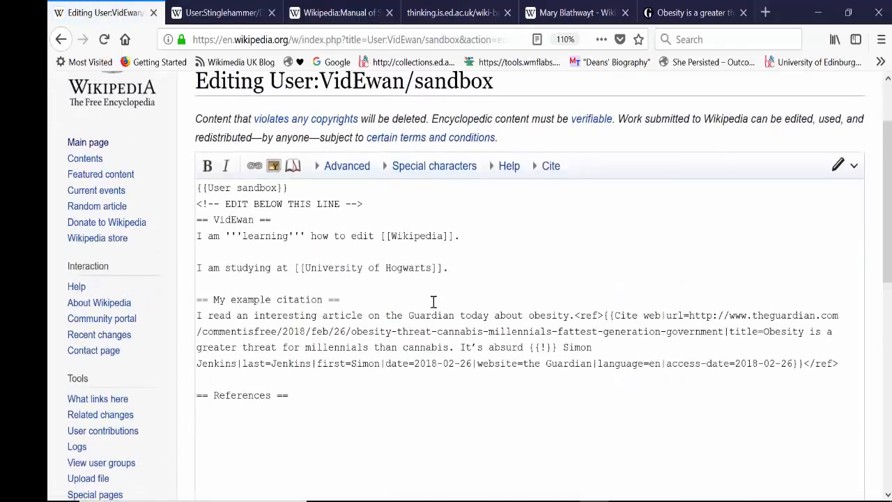
left_click_drag(304, 267, 296, 267)
left_click(371, 300)
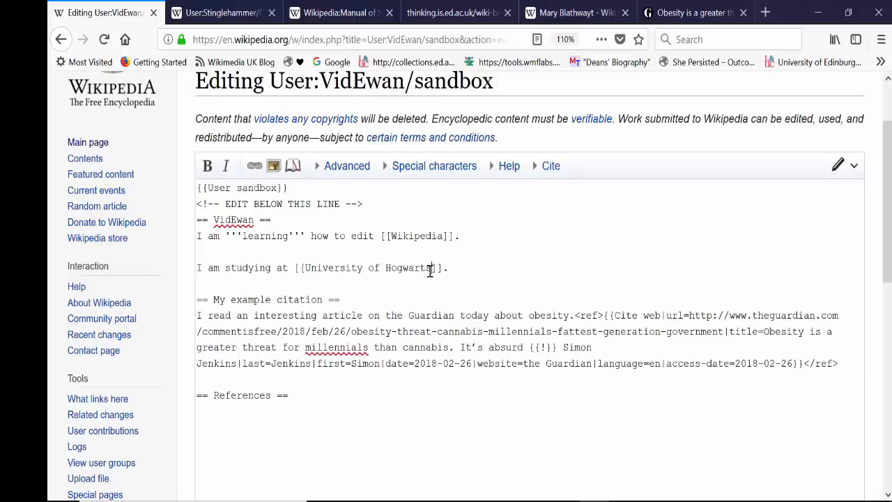
left_click_drag(431, 271, 441, 270)
left_click_drag(392, 238, 380, 239)
left_click(592, 249)
left_click_drag(887, 216, 887, 179)
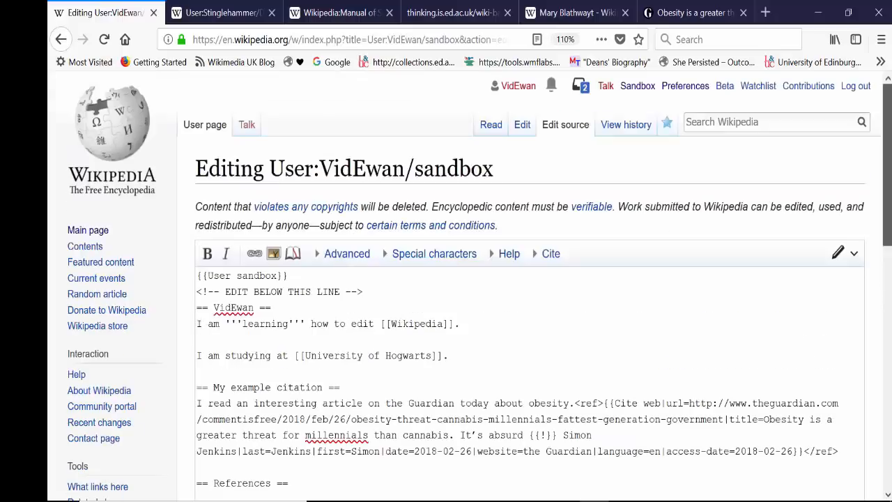
left_click(522, 130)
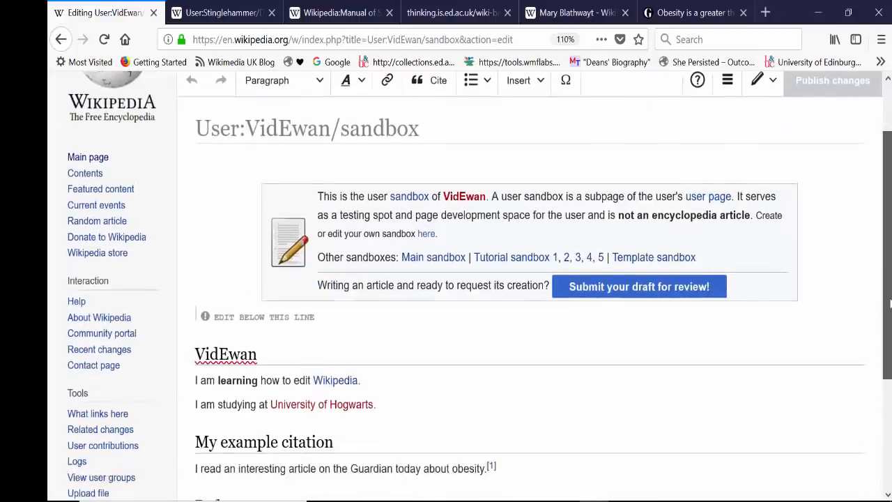
Add a line reading "My example list" between the obesity sentence and the References section and format it as a Heading.
left_click_drag(887, 223, 887, 179)
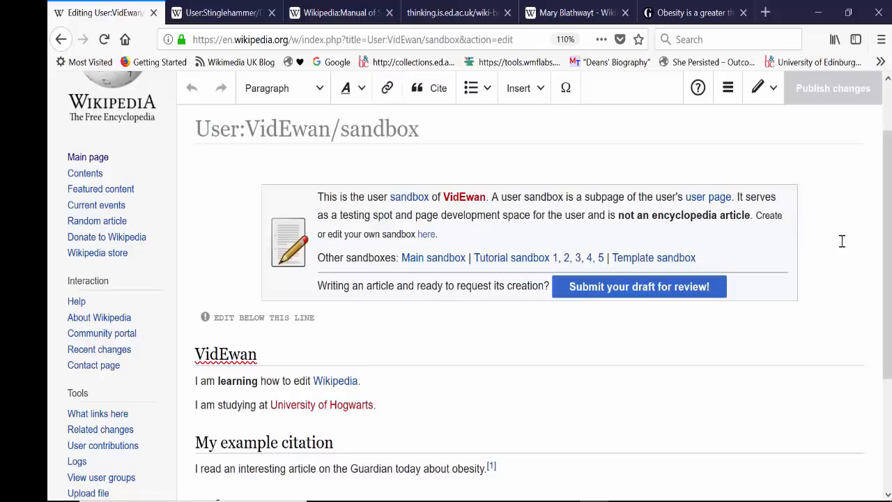
scroll(711, 314, "down", 2)
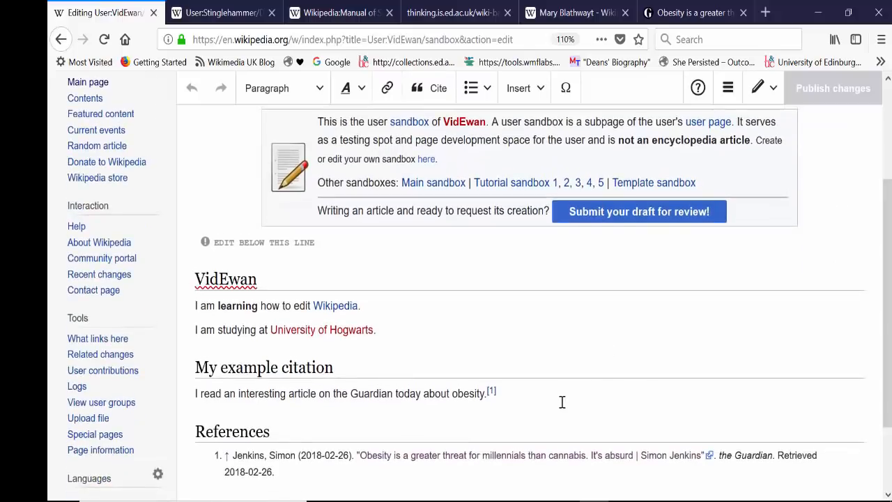
key("Return")
type("My e")
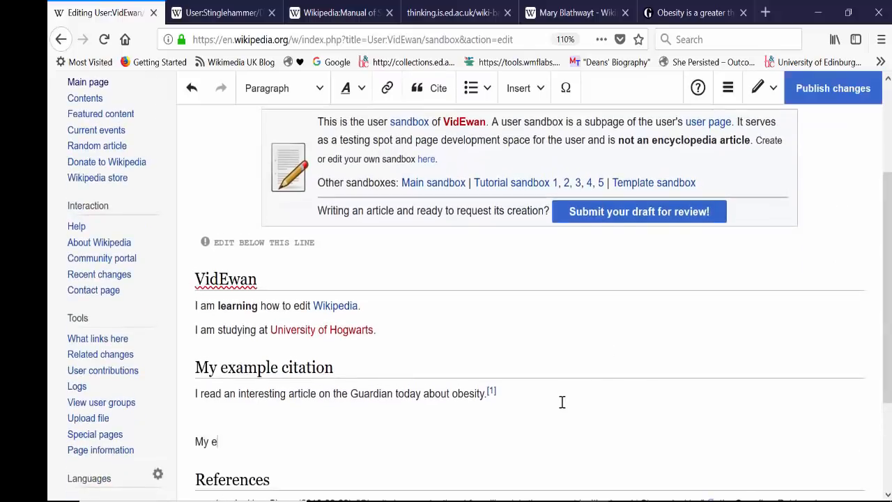
type("xample list")
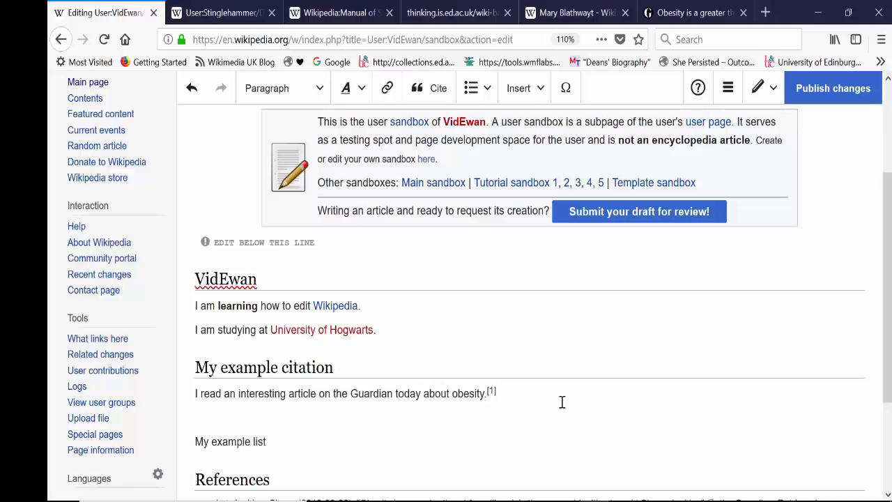
left_click_drag(268, 441, 190, 441)
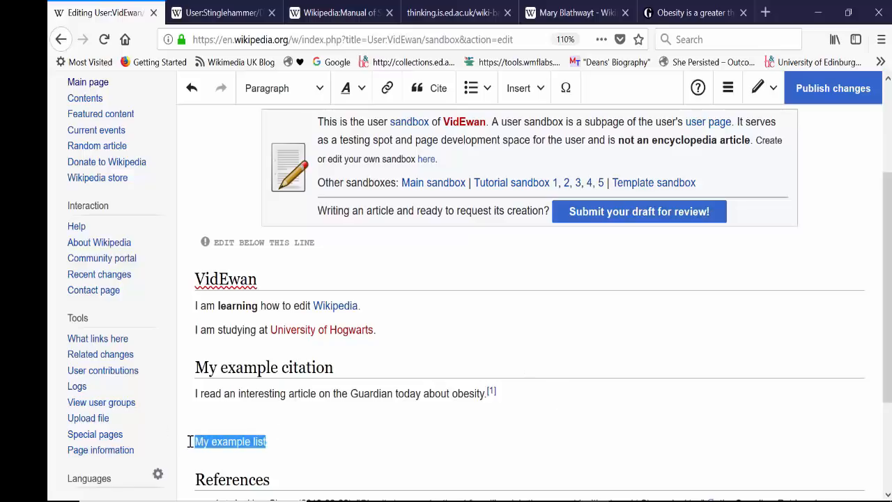
left_click(301, 88)
left_click(307, 157)
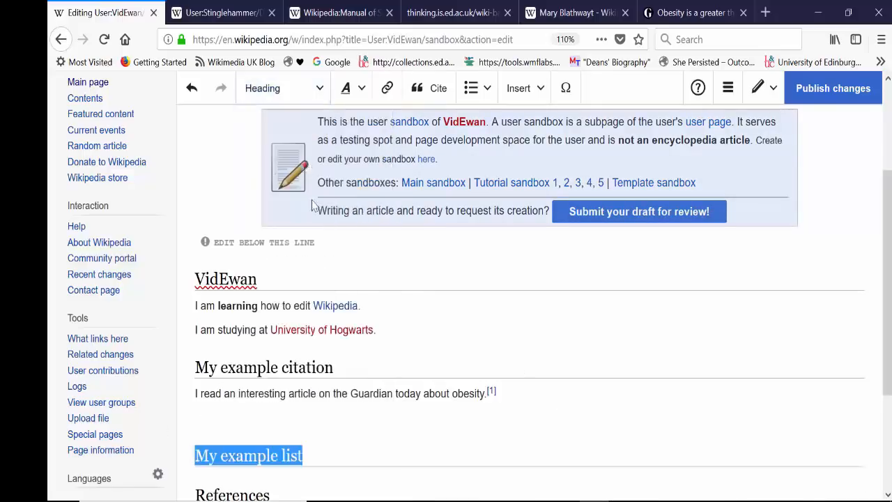
Add the line "Things I enjoy:" under the "My example list" heading, followed by separate lines "Running", "Football" and "Watching movies.".
left_click(315, 453)
key("Return")
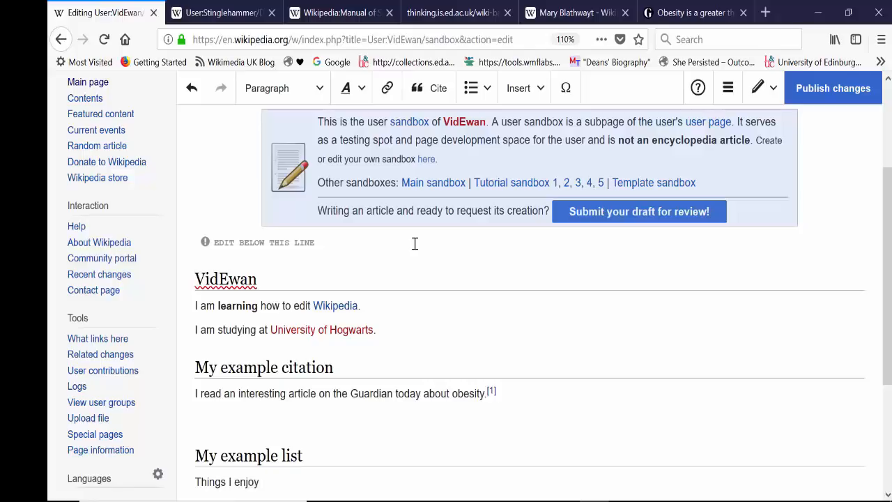
type("Things I enjoy:")
key("Return")
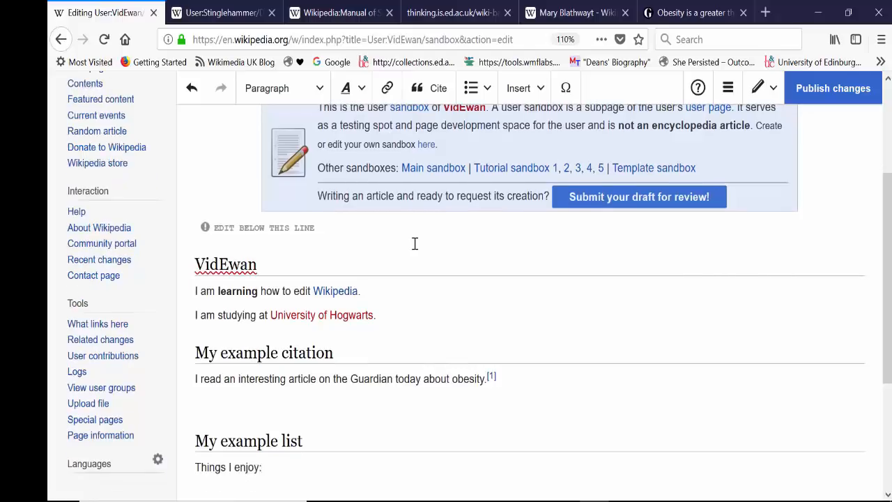
type("Running")
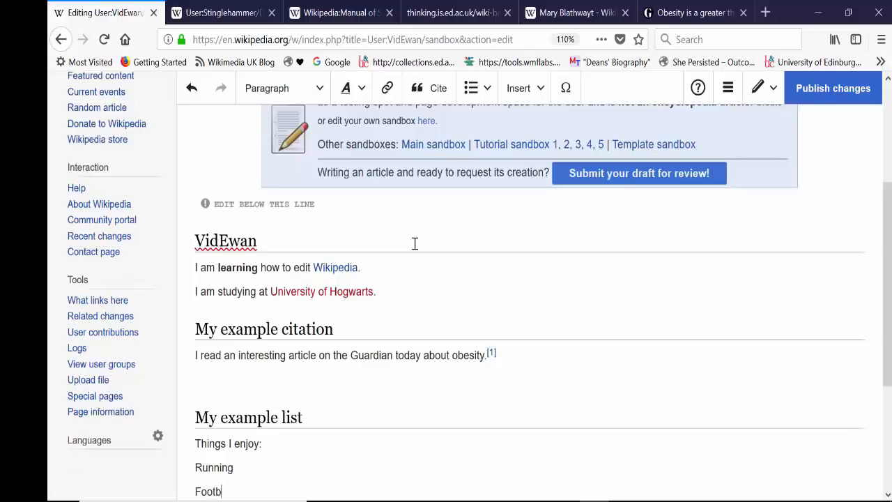
key("Return")
type("watching movies.")
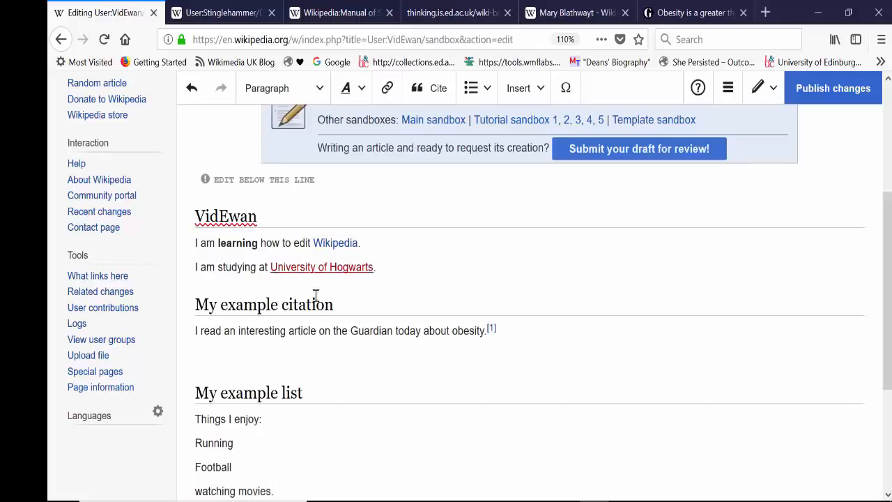
left_click(204, 492)
key("BackSpace")
type("W")
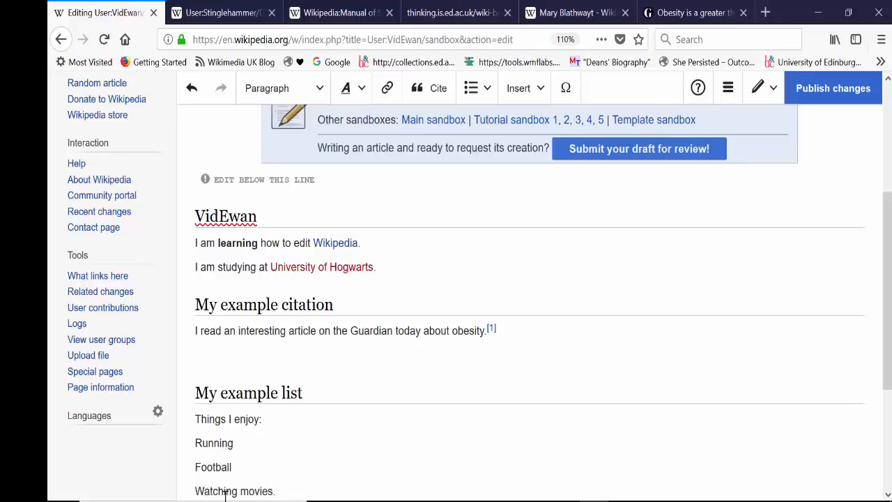
Format the "Running", "Football" and "Watching movies." lines as a bullet list.
left_click_drag(276, 494, 178, 447)
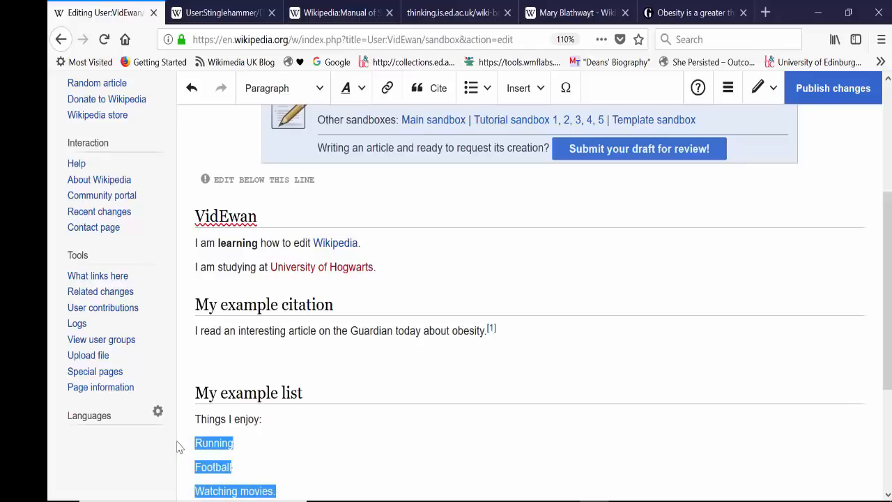
left_click(474, 87)
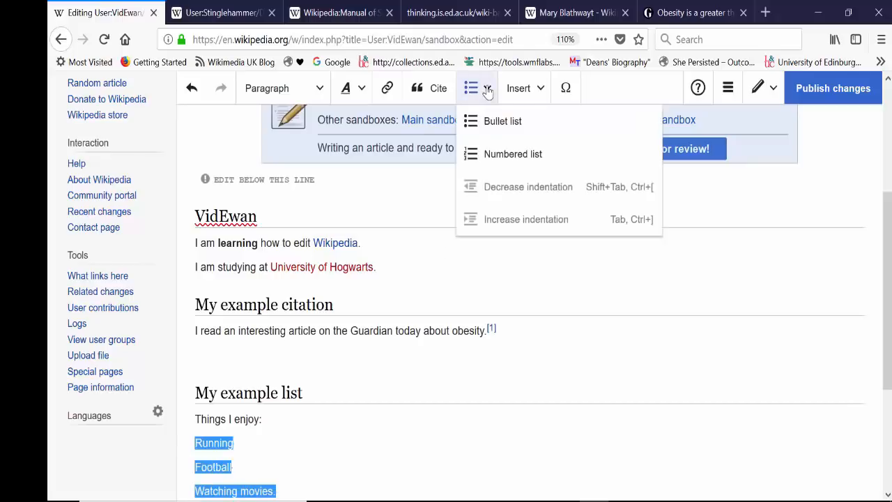
left_click(503, 125)
left_click(452, 309)
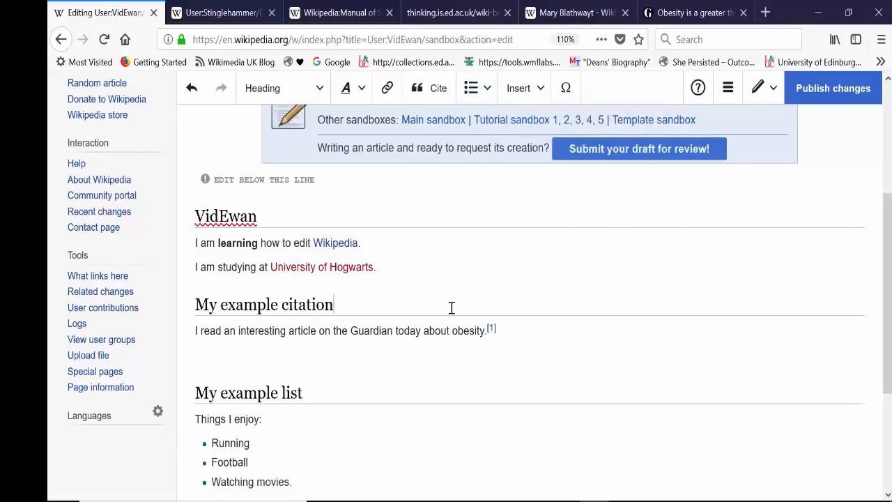
Remove the empty line between the obesity sentence and the "My example list" heading.
left_click(349, 462)
scroll(860, 380, "down", 2)
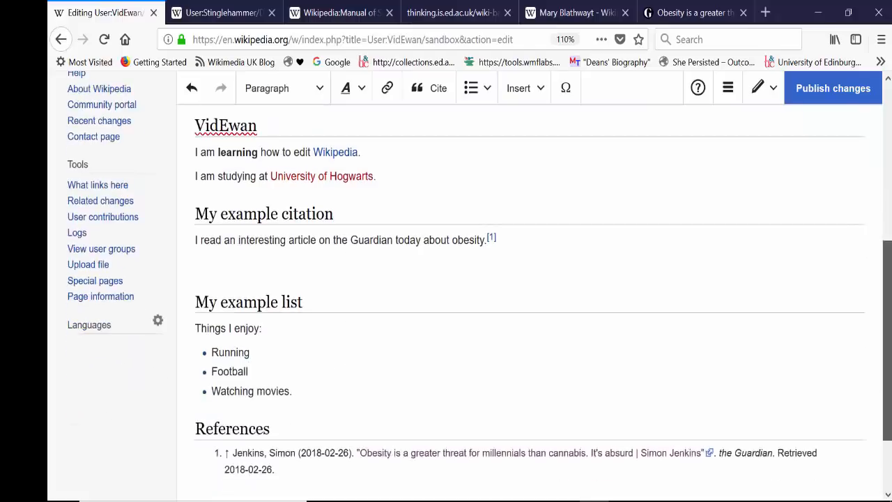
key("BackSpace")
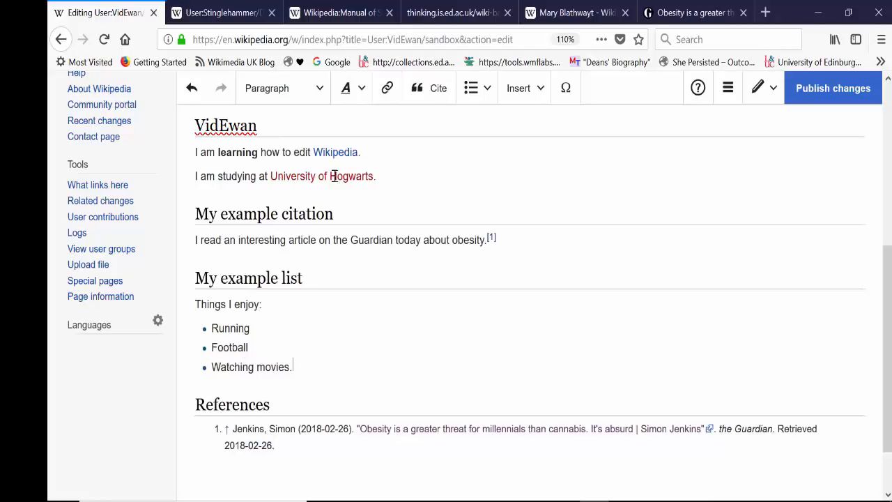
Publish the sandbox changes with an edit summary describing the added bullet list.
left_click(819, 103)
type("added bullet list")
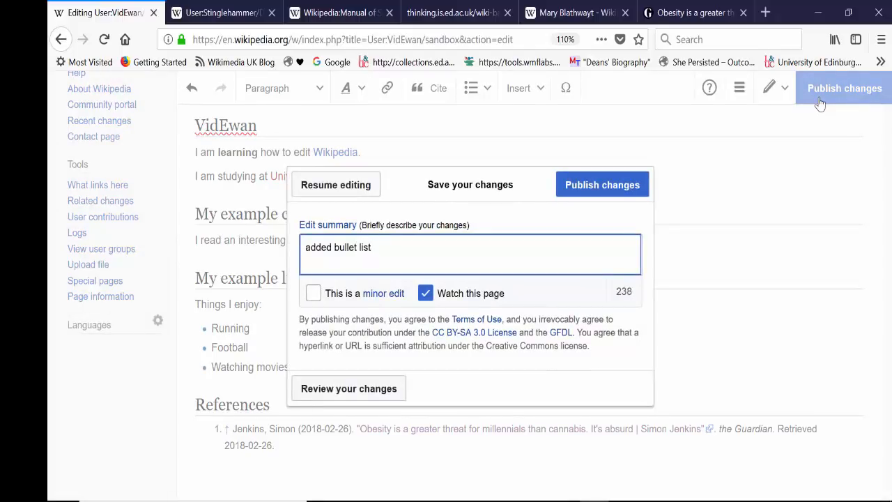
left_click(604, 189)
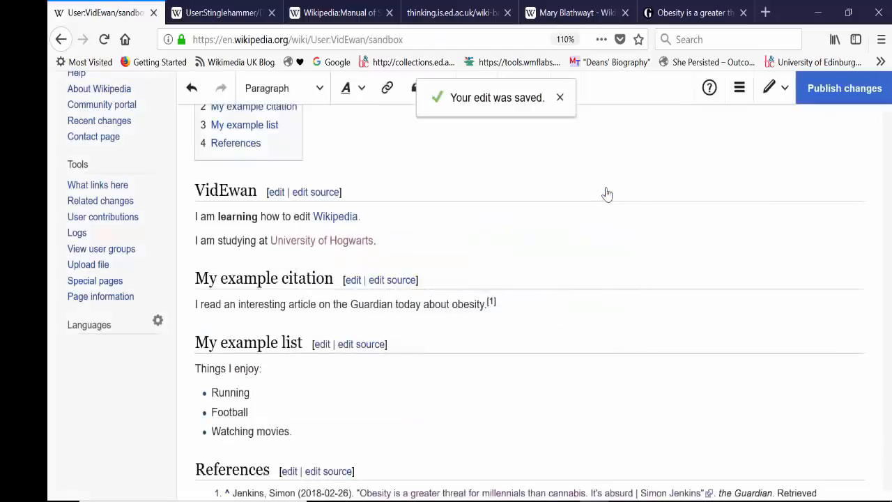
Review the published sandbox's contents box and its section entries.
left_click_drag(888, 313, 887, 251)
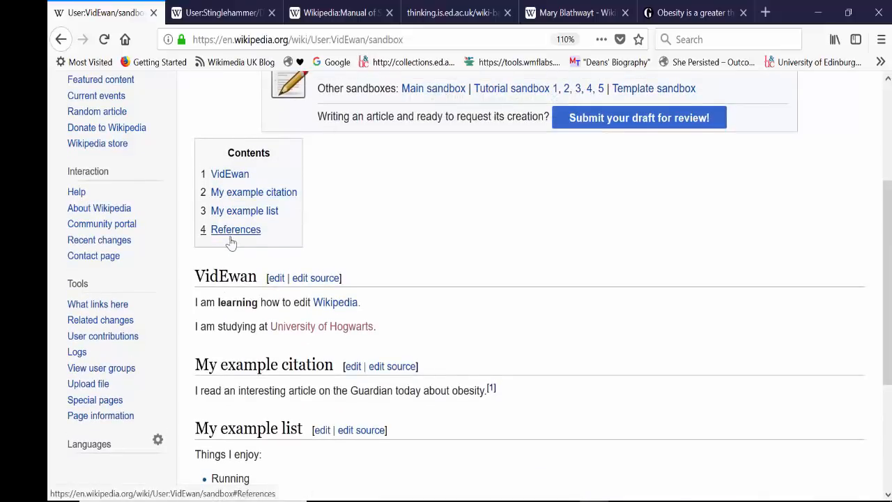
left_click_drag(887, 219, 887, 240)
left_click_drag(888, 281, 890, 180)
Reopen the sandbox for visual editing, look through all insertable elements and choose to insert media.
left_click(523, 88)
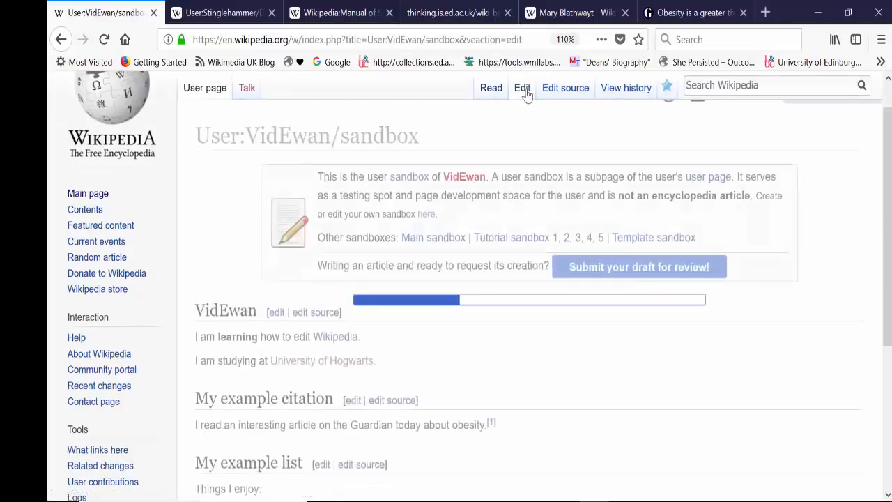
left_click_drag(888, 280, 888, 205)
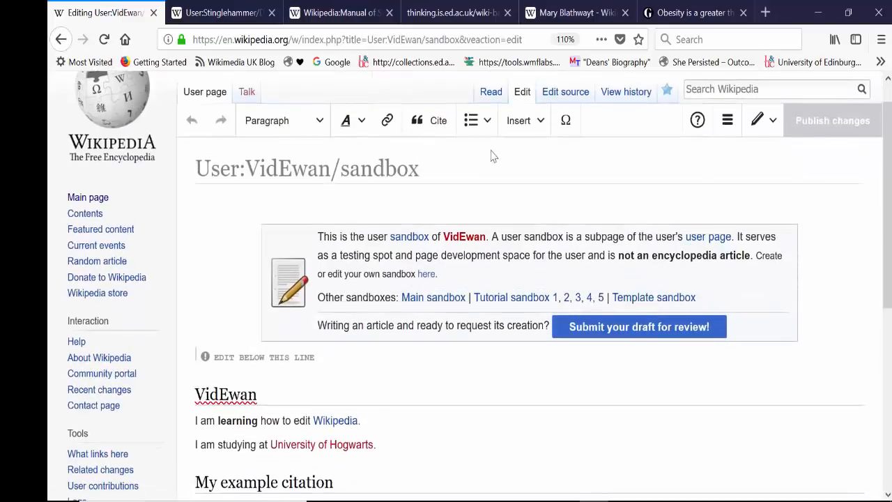
left_click(537, 125)
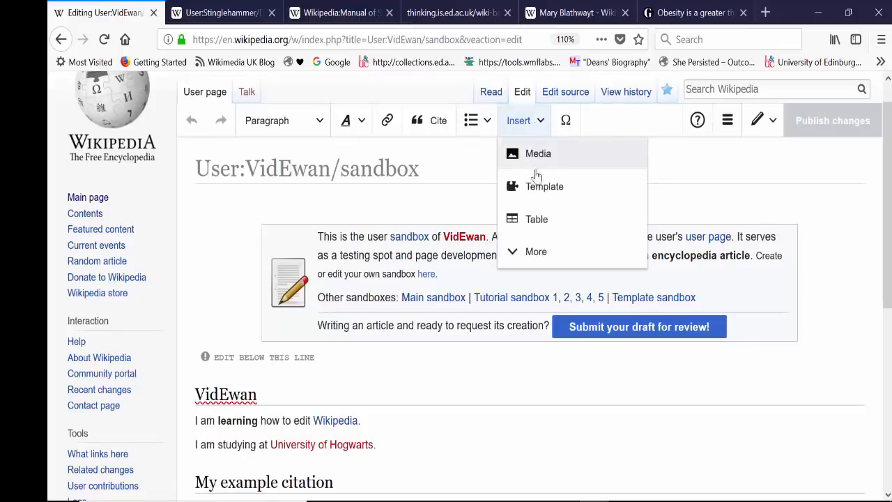
left_click(534, 251)
left_click_drag(633, 266, 600, 392)
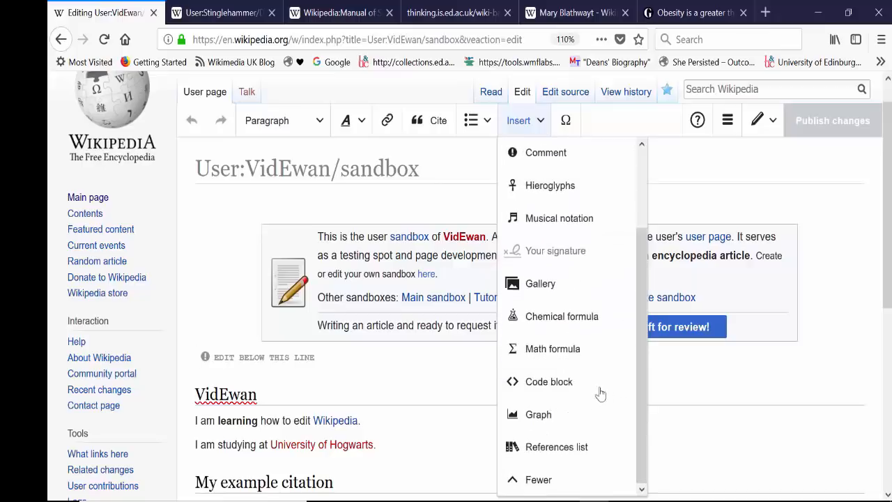
left_click_drag(645, 372, 612, 231)
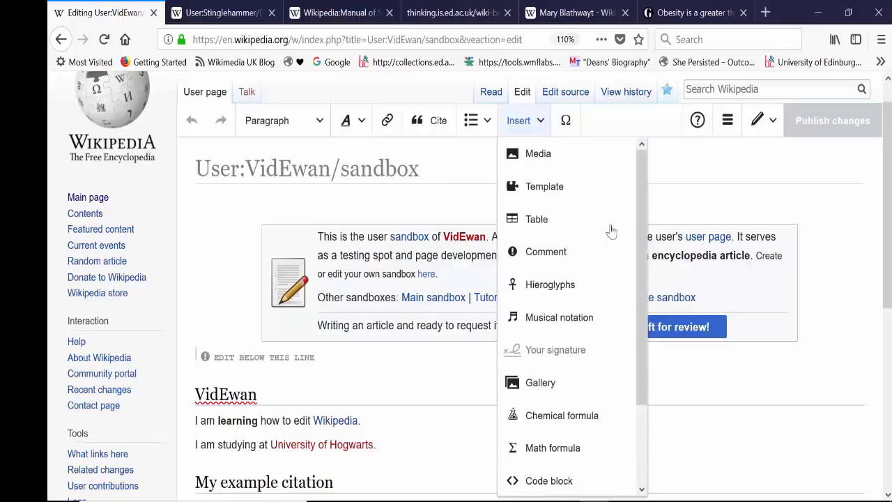
left_click(540, 156)
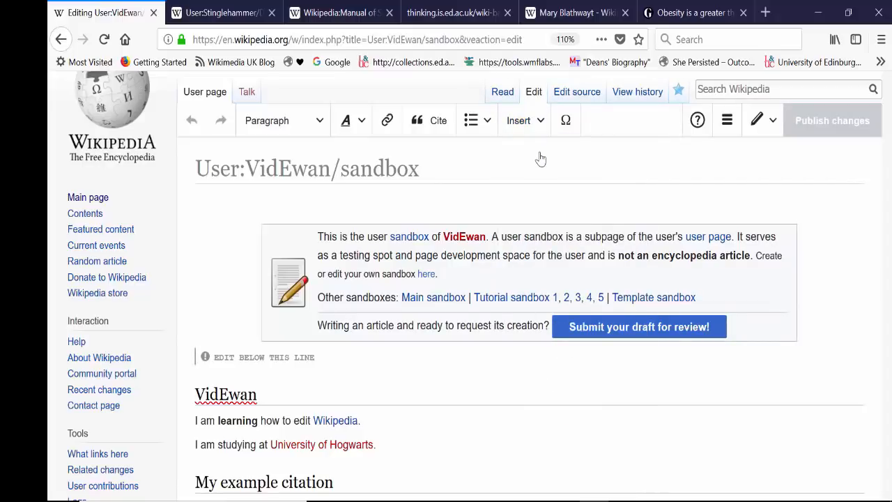
key("BackSpace")
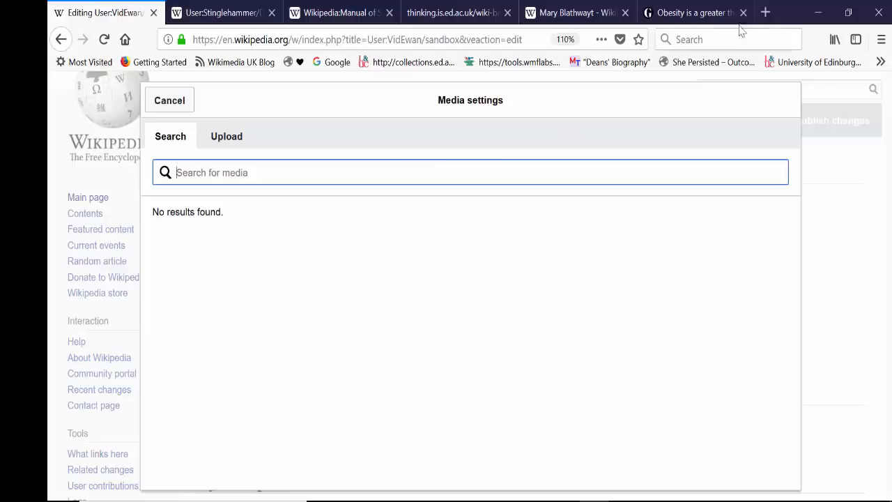
Search the web for "wikimedia commons" in a new browser tab, open its main page and examine the description of the media collection.
left_click(764, 12)
type("wikimedia commons")
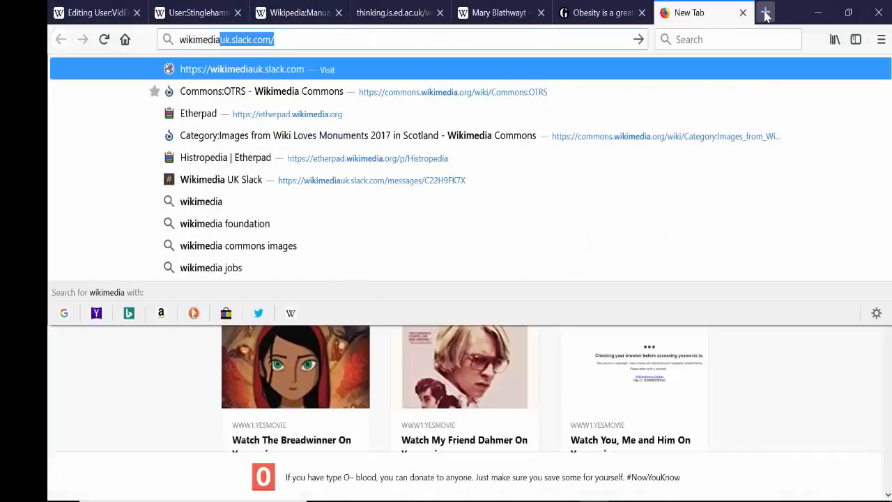
key("Return")
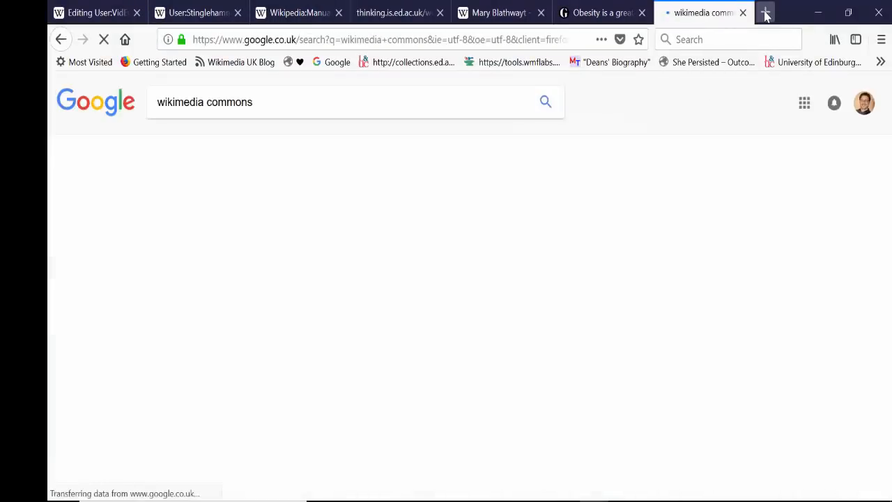
left_click(202, 209)
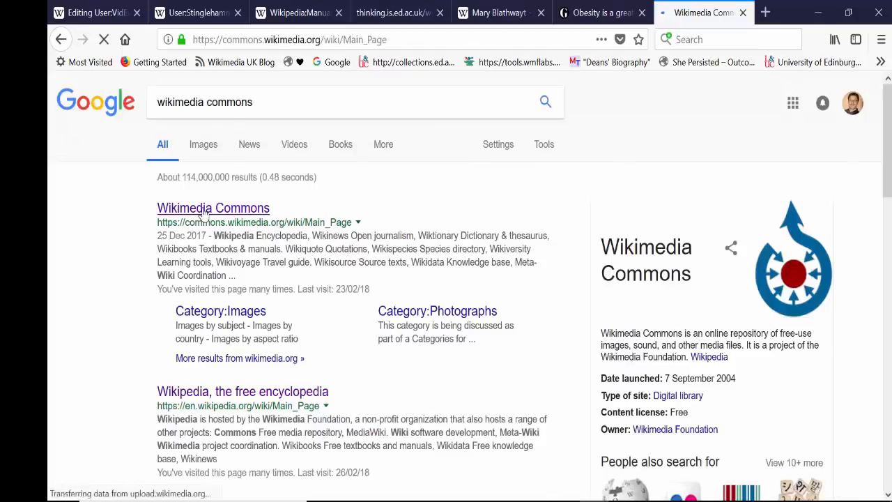
scroll(307, 497, "down", 1)
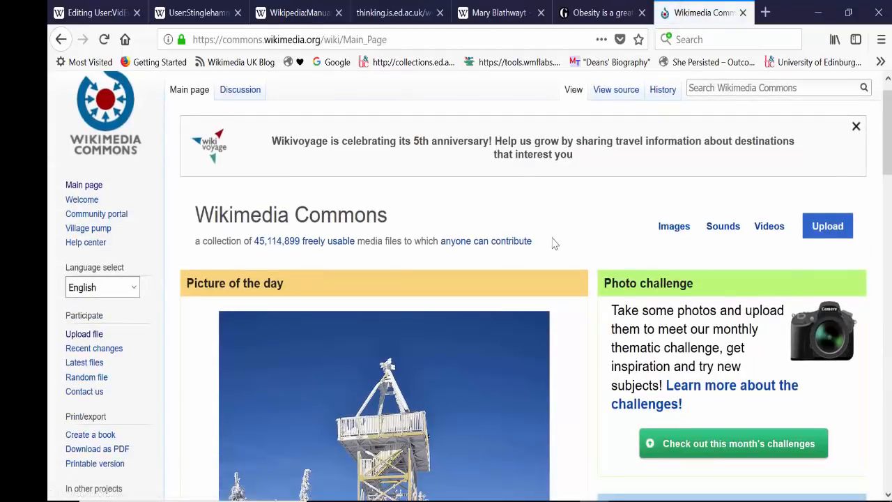
left_click_drag(535, 245, 188, 249)
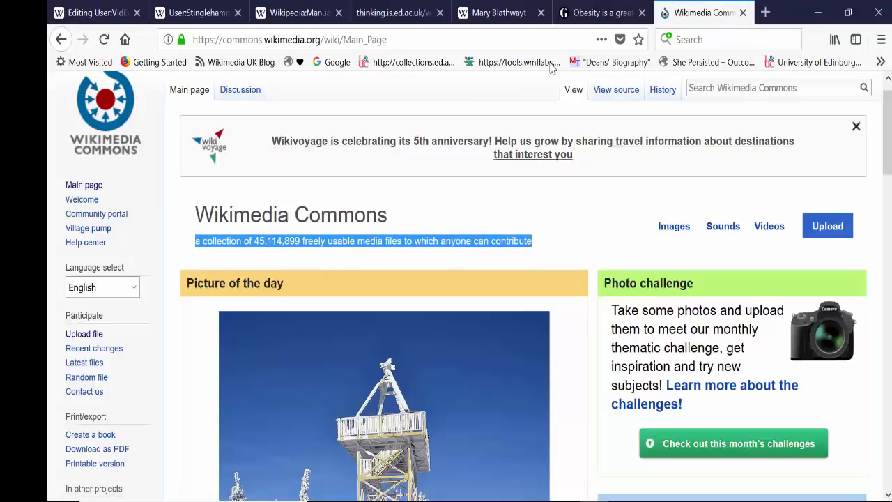
Return to the sandbox's media search, look for "squirrel" and open the image "Grey squirrel (Sciurus carolinensis) 02".
left_click(91, 14)
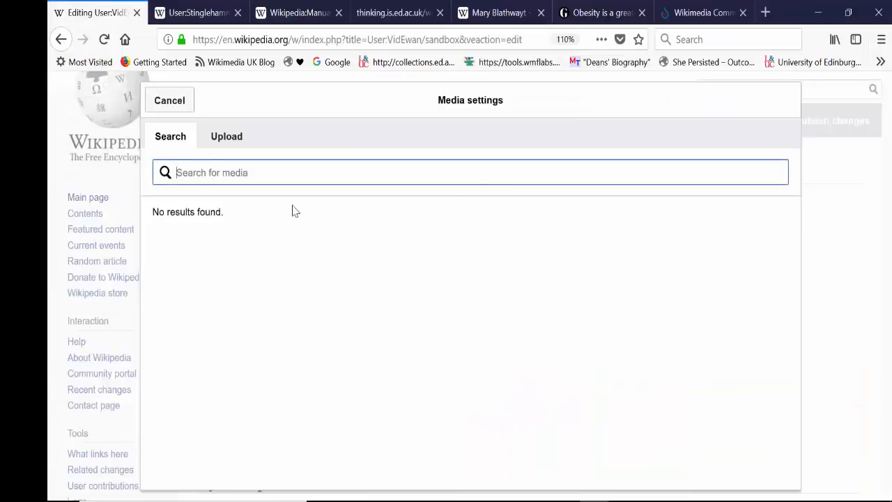
type("squirrel")
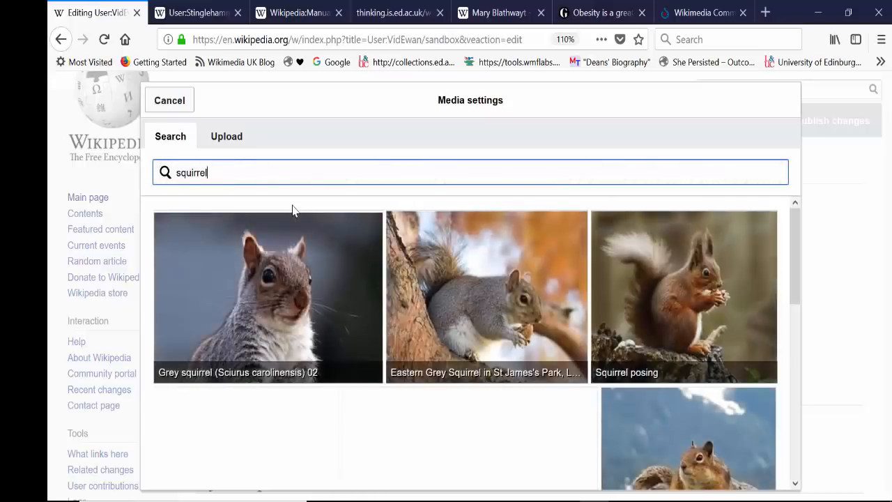
left_click(277, 259)
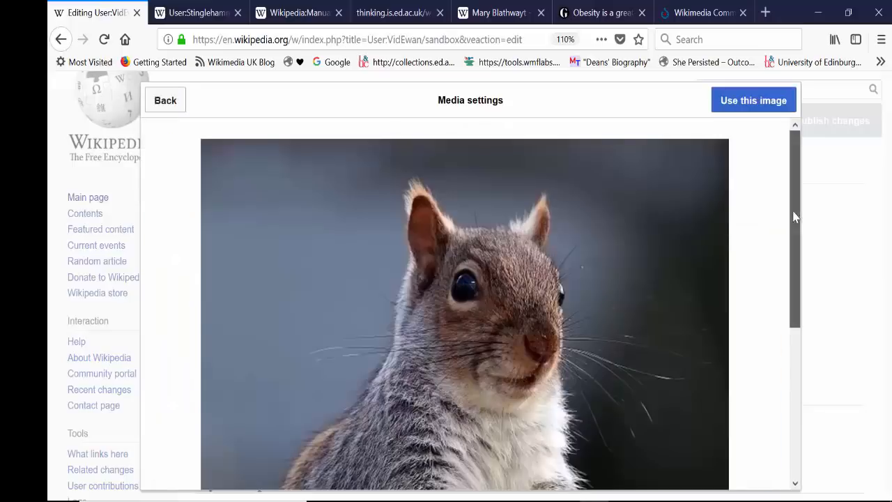
Examine the squirrel image's description, licence and authorship details.
left_click_drag(792, 215, 798, 448)
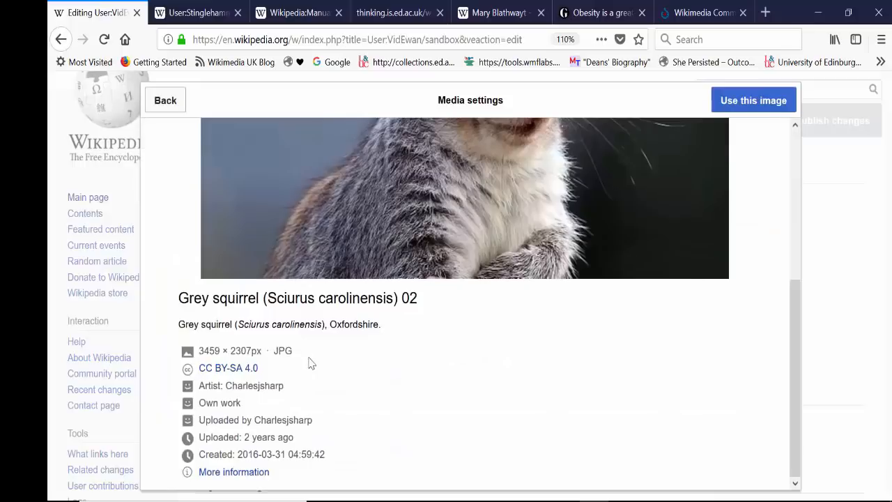
left_click_drag(273, 377, 177, 376)
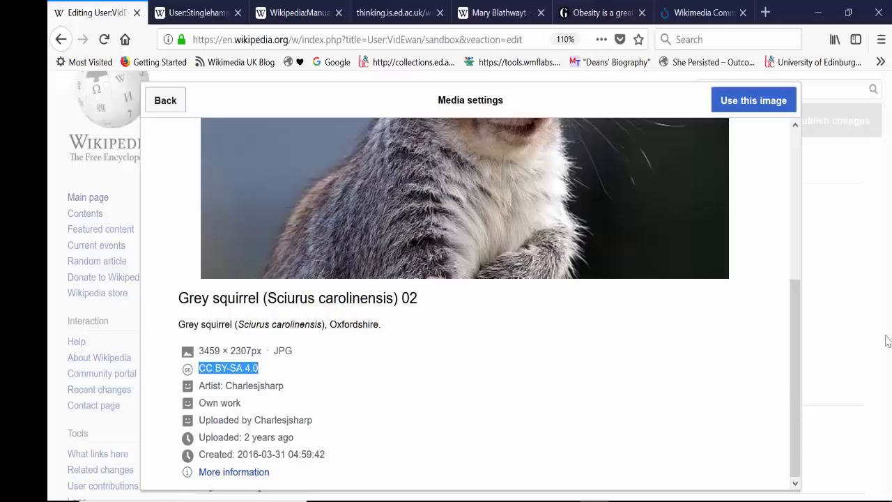
left_click_drag(792, 294, 790, 155)
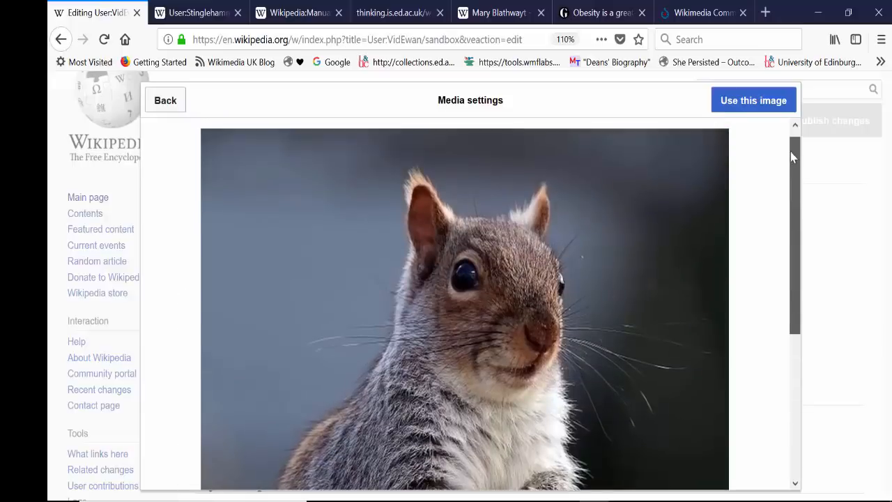
Choose the squirrel image for the page and give it the caption "Grey squirrel".
left_click(767, 101)
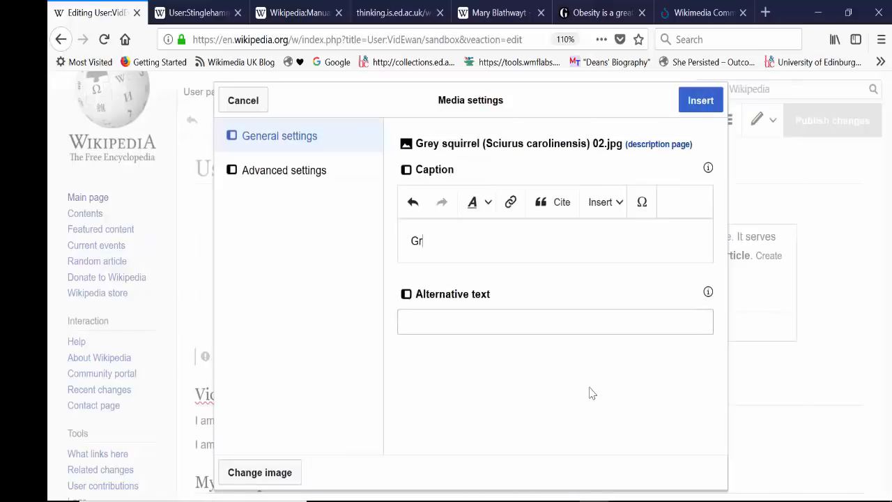
type("Grey squirrel")
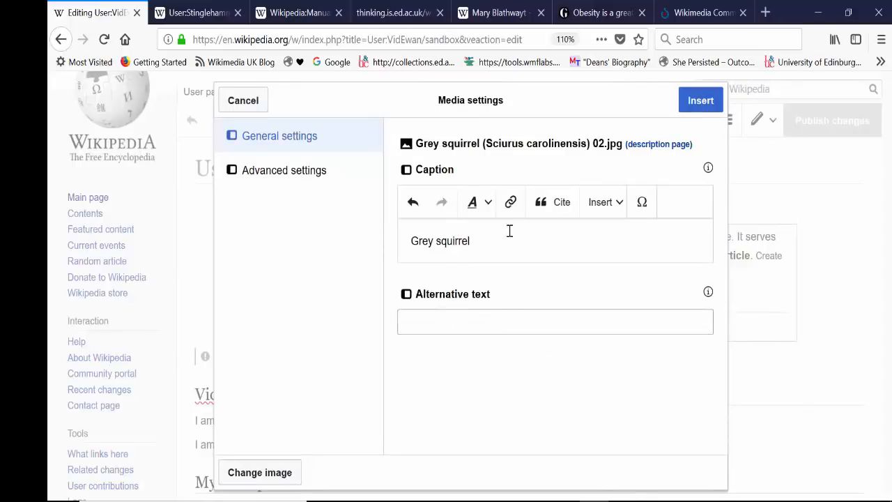
Link the "Grey squirrel" caption to the "Gray squirrel" article and set the image's alternative text to "Grey squirrel".
left_click_drag(490, 241, 392, 245)
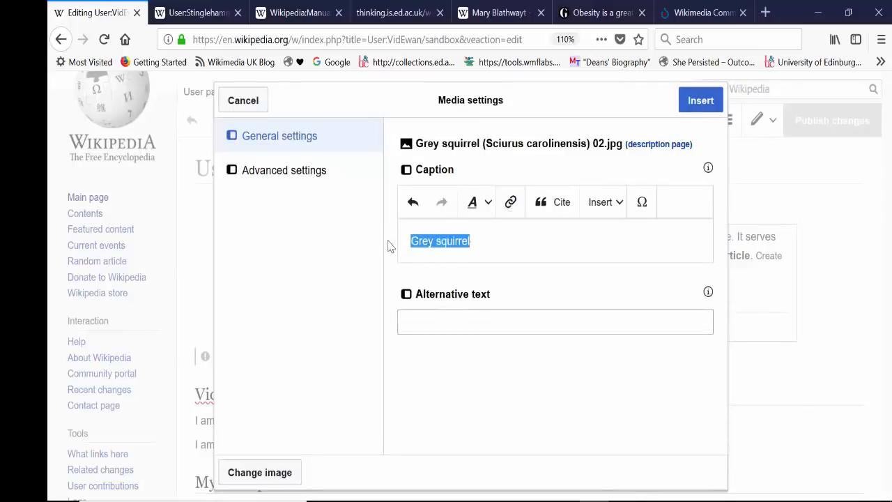
left_click(511, 202)
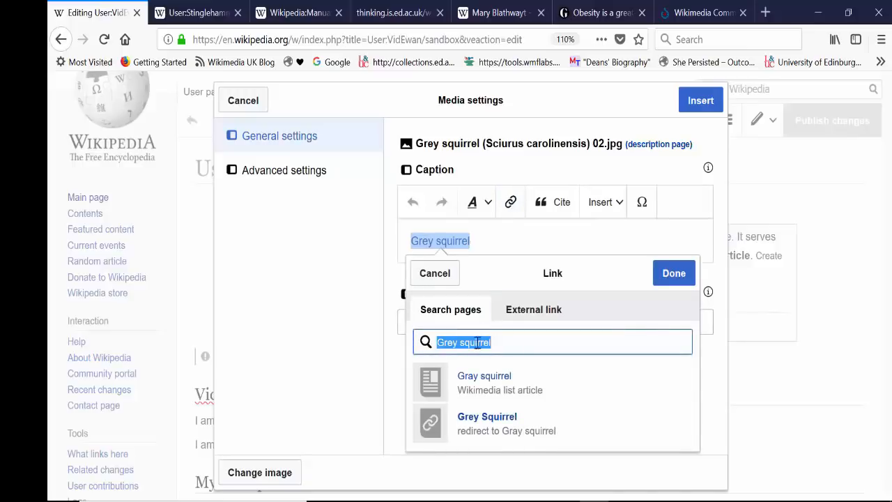
left_click(497, 380)
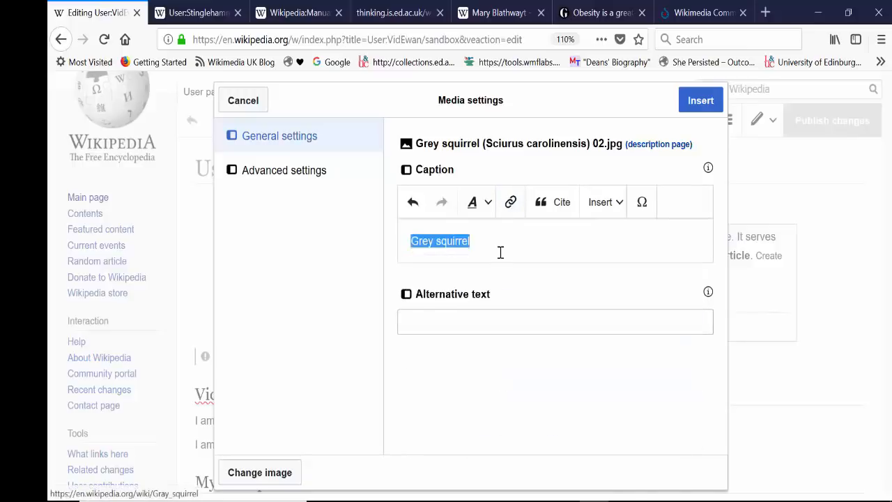
left_click(467, 323)
type("Grey squirrel")
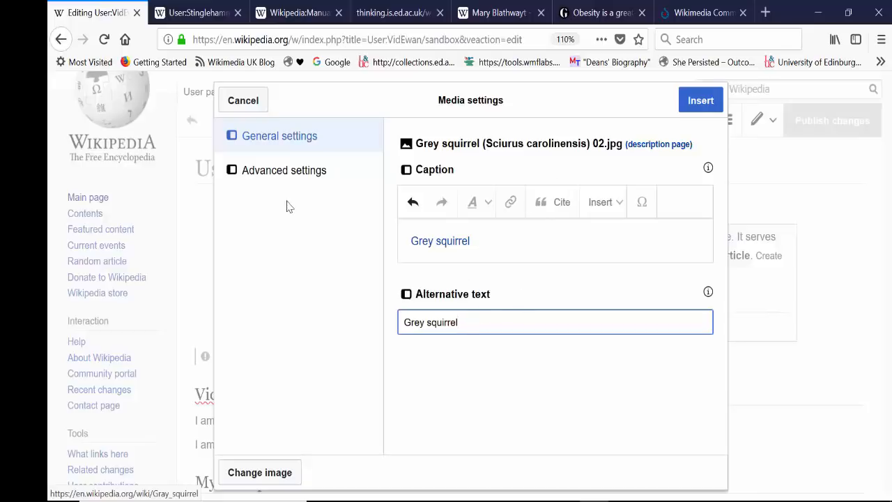
Review the image's advanced position, type and size settings and insert it as a right-aligned thumbnail at default size.
left_click(289, 170)
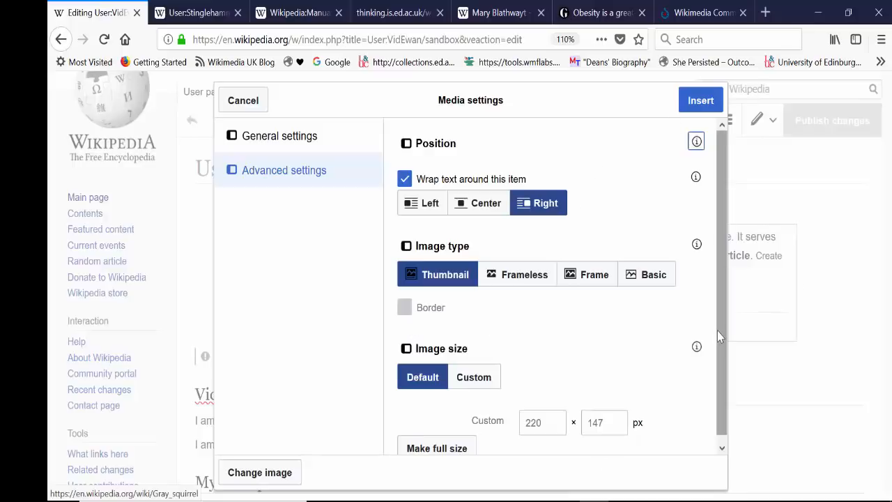
left_click_drag(717, 330, 722, 357)
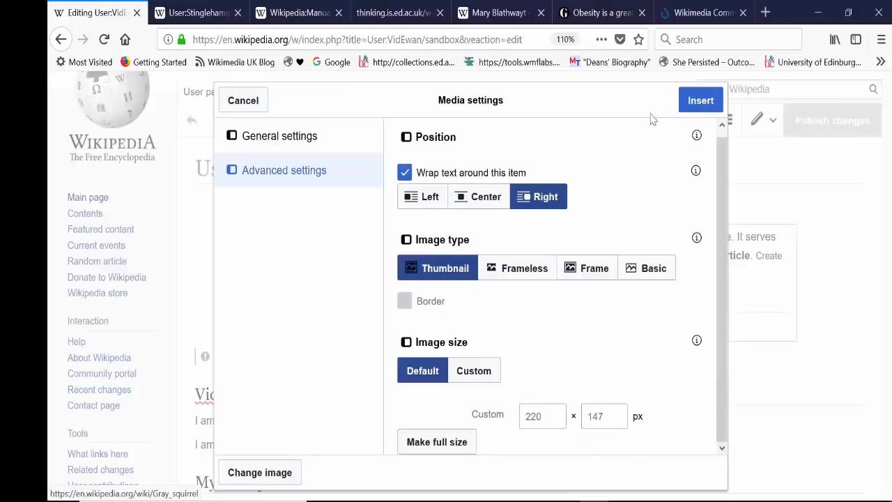
left_click(700, 102)
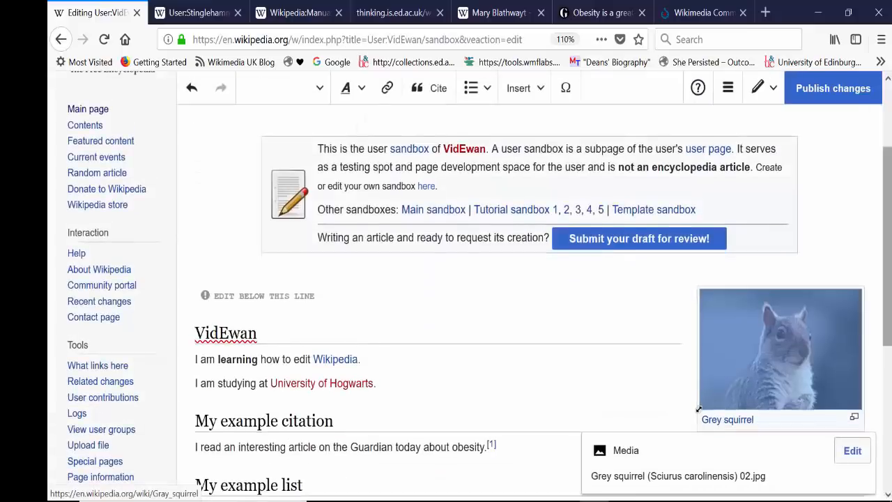
Resize the squirrel image on the page by enlarging it well beyond its default size and scaling it slightly back down.
scroll(699, 329, "down", 2)
left_click_drag(697, 329, 584, 417)
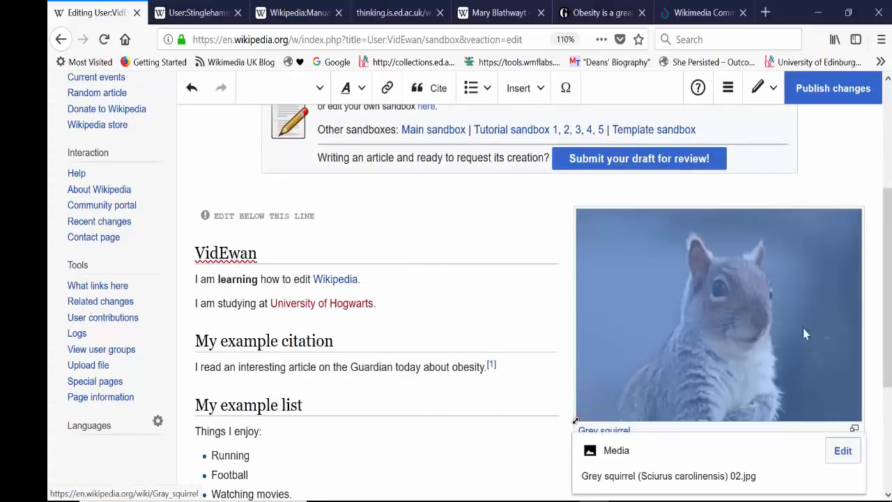
left_click(499, 282)
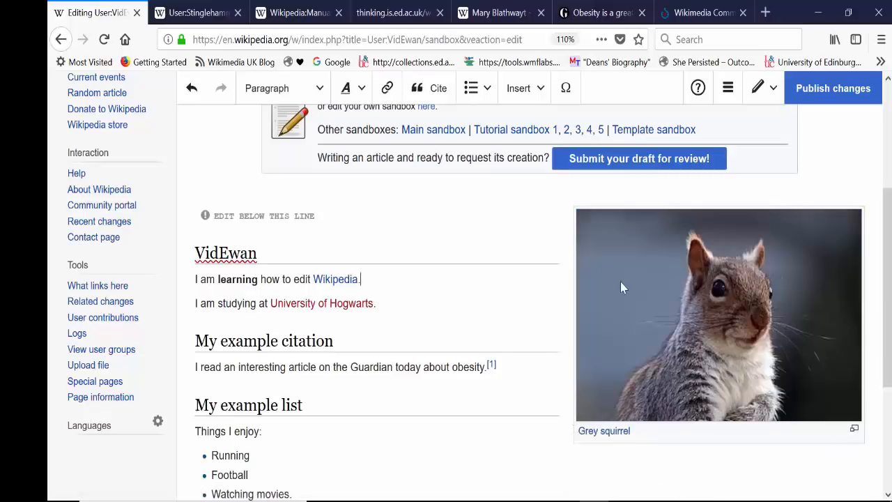
scroll(697, 300, "down", 1)
left_click(730, 320)
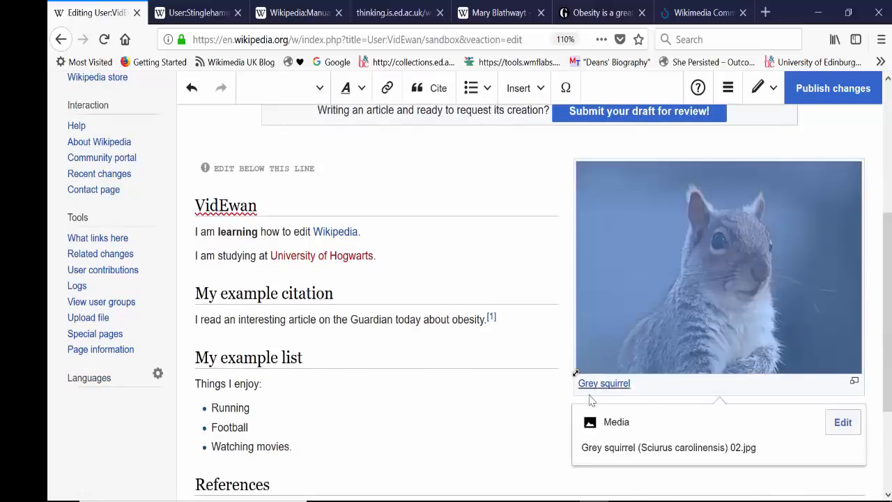
left_click_drag(576, 374, 607, 368)
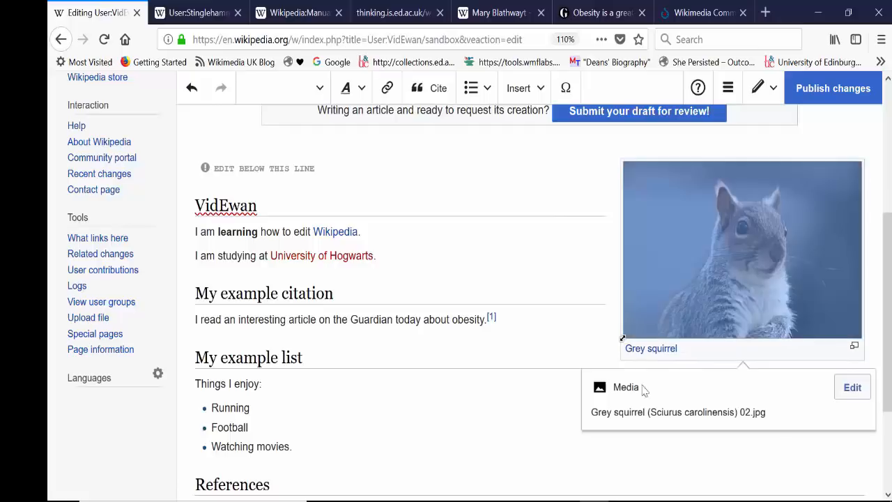
left_click(527, 432)
Move the squirrel image down the page so that it sits beside the "My example list" section.
left_click(754, 244)
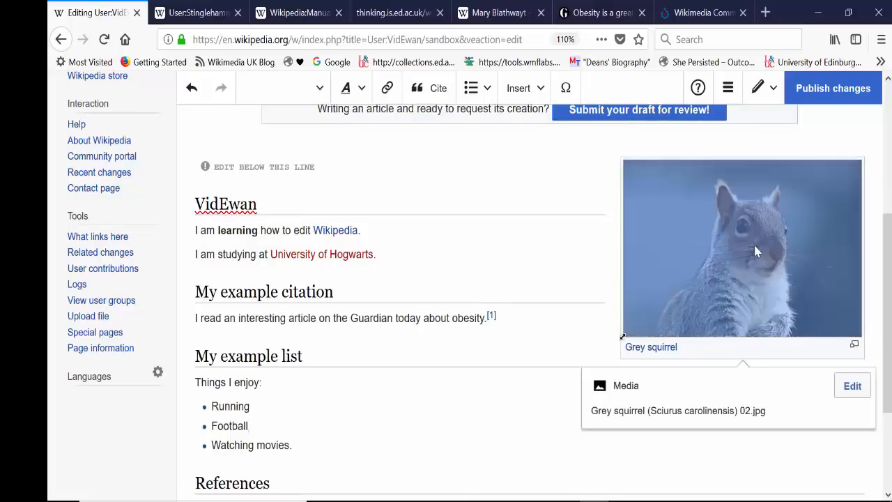
mouse_move(754, 244)
left_mouse_down()
mouse_move(750, 386)
mouse_move(750, 244)
left_mouse_up()
left_click_drag(757, 319, 752, 205)
left_click(564, 255)
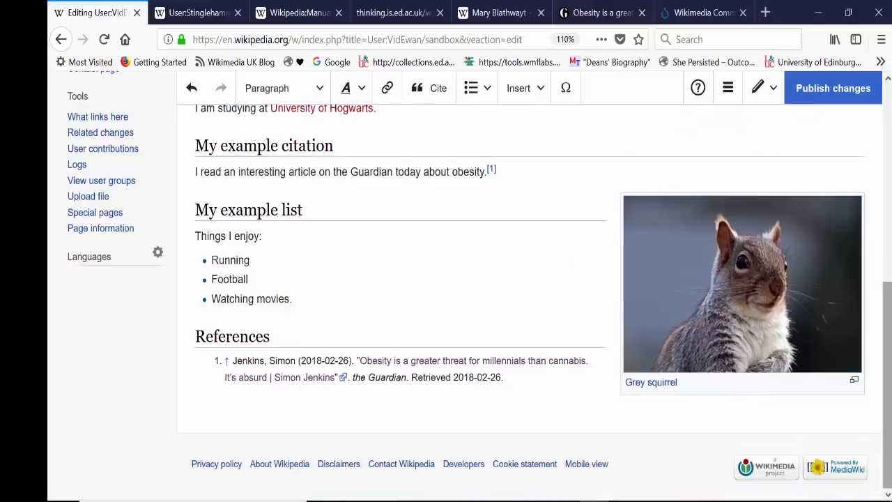
Browse the templates matching "infobox" and add the "Infobox person" template to the sandbox page.
scroll(564, 255, "up", 3)
left_click_drag(888, 283, 891, 132)
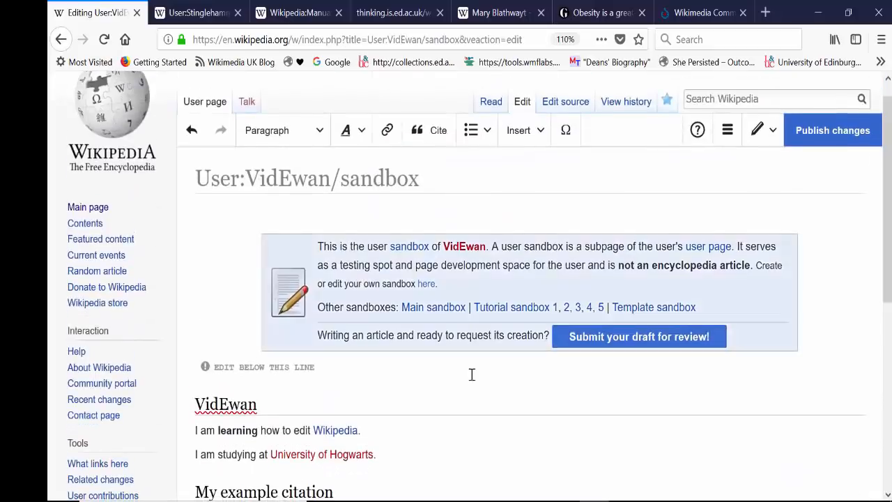
left_click_drag(889, 202, 889, 244)
left_click_drag(890, 299, 891, 275)
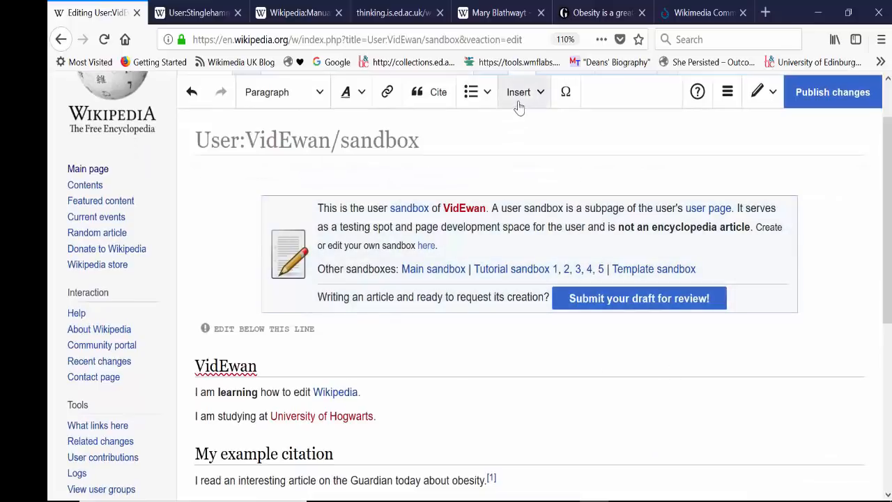
left_click(519, 103)
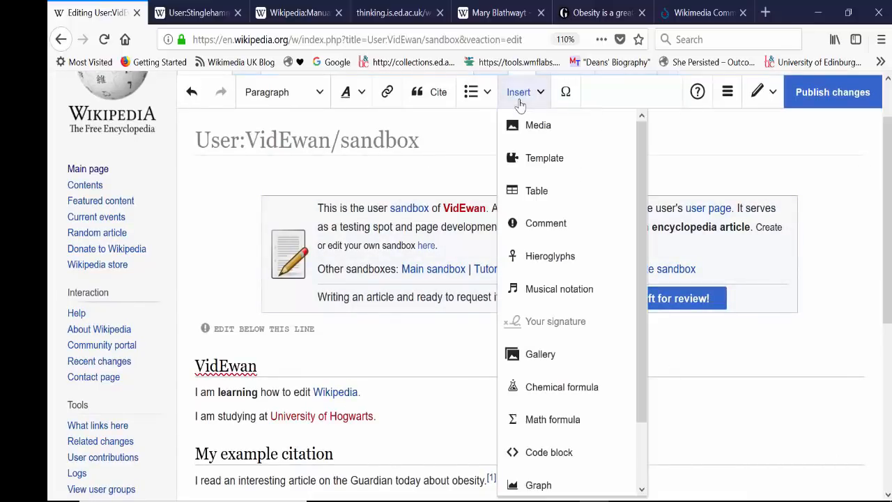
left_click(527, 168)
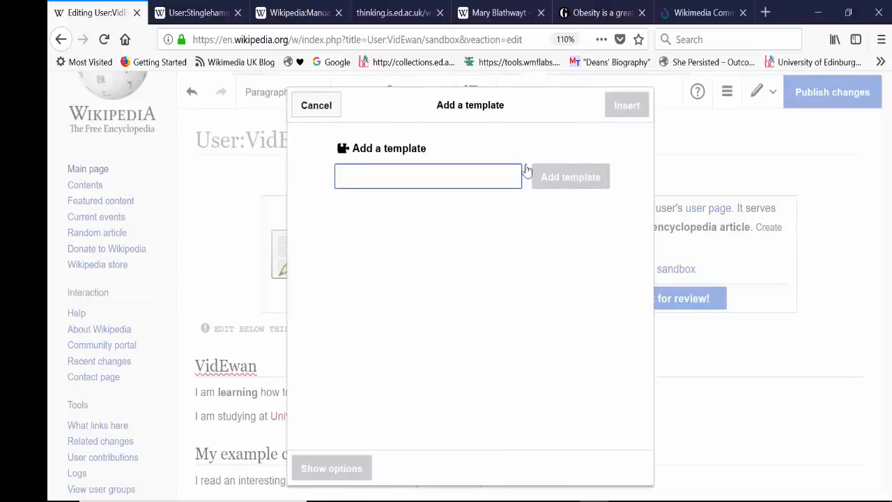
type("infobox")
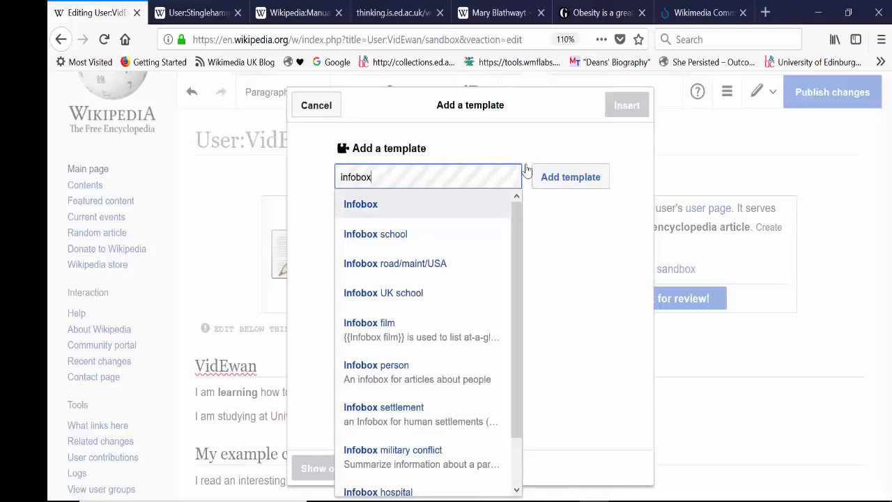
scroll(512, 361, "down", 1)
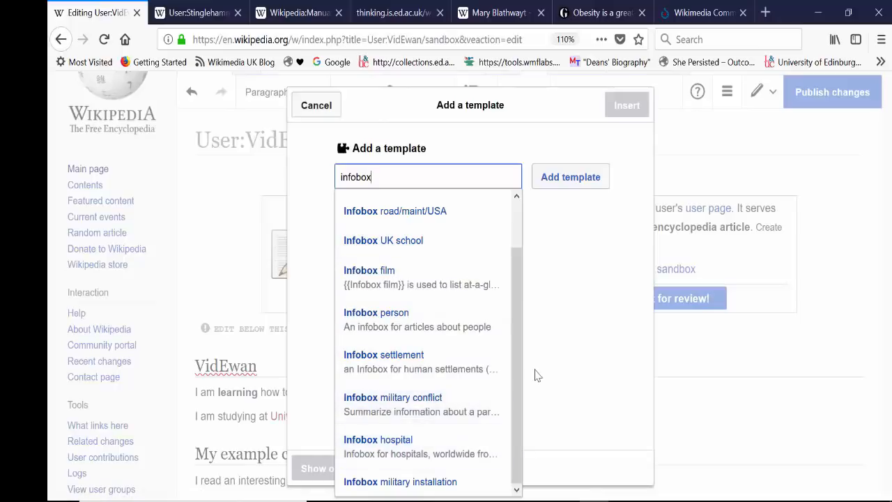
left_click_drag(516, 305, 516, 245)
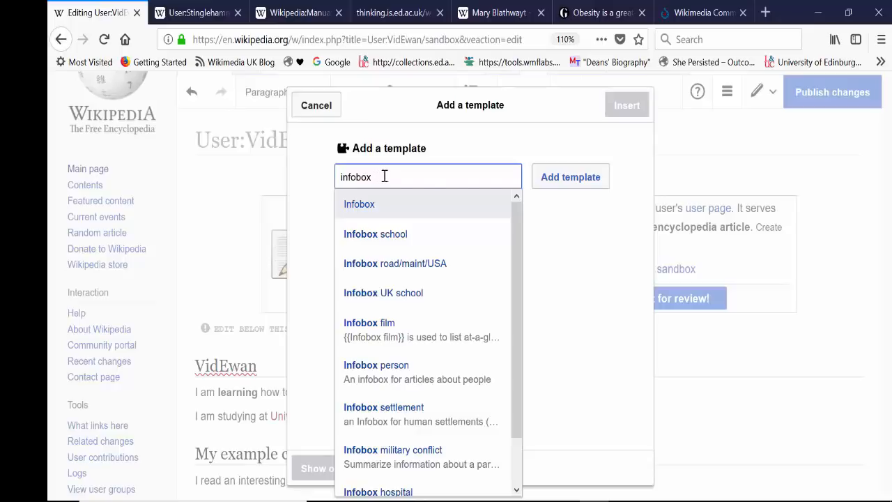
type("person")
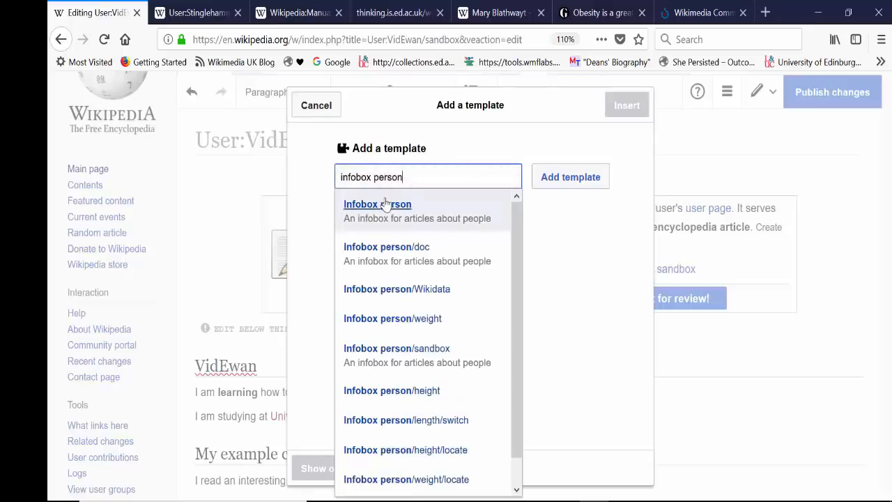
left_click(385, 203)
left_click(559, 187)
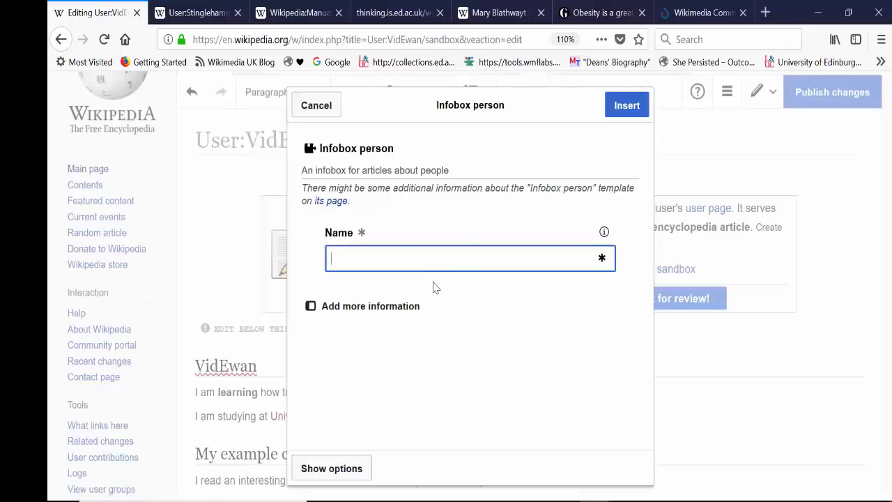
Enter the person's full name in the infobox and add a Birth place field with the value "Aberdeen".
type("Ewan McAndrew")
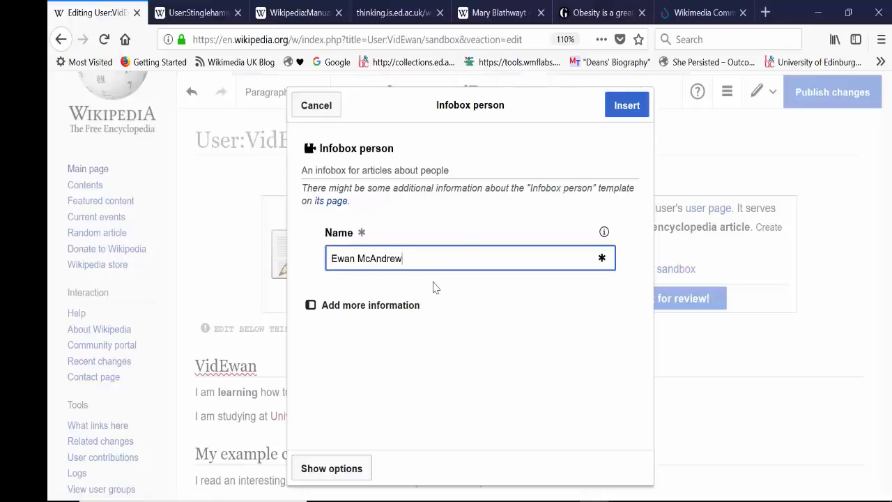
left_click(328, 306)
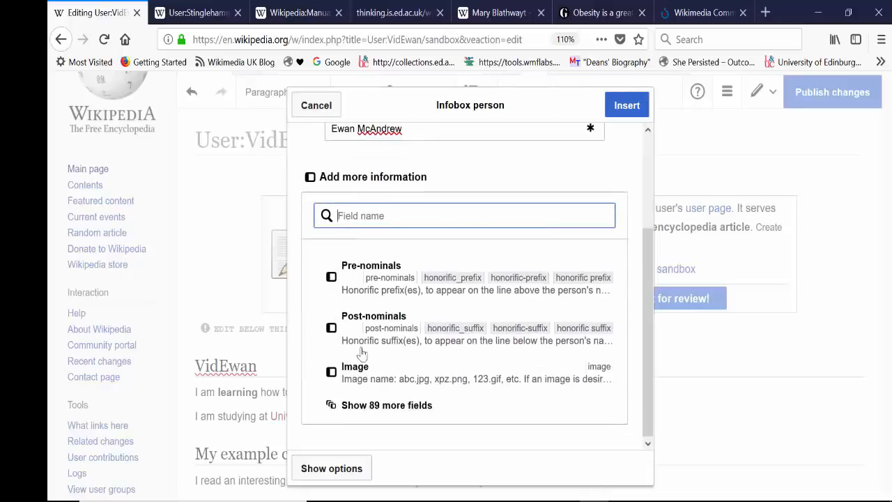
left_click(355, 415)
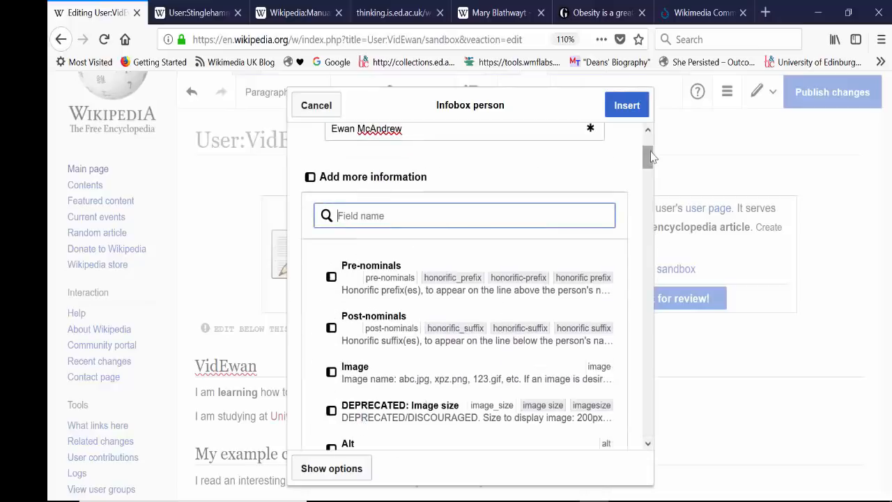
left_click_drag(651, 157, 649, 204)
left_click(423, 192)
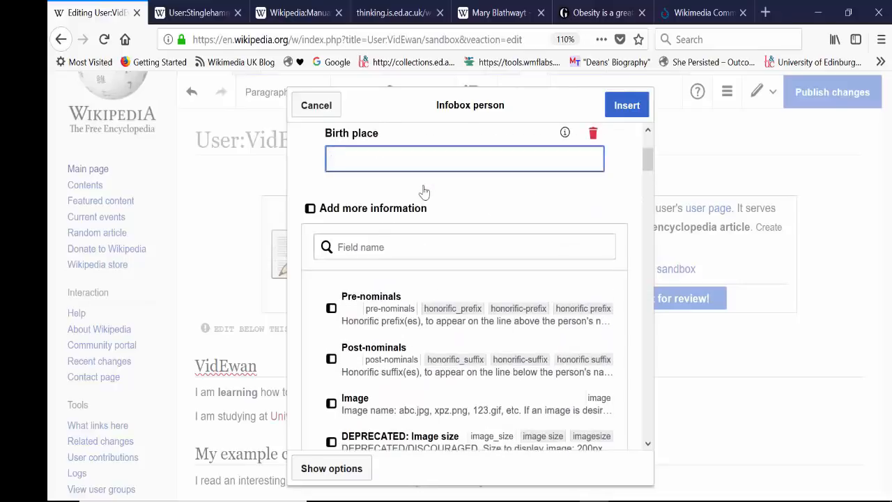
type("Aberdeen")
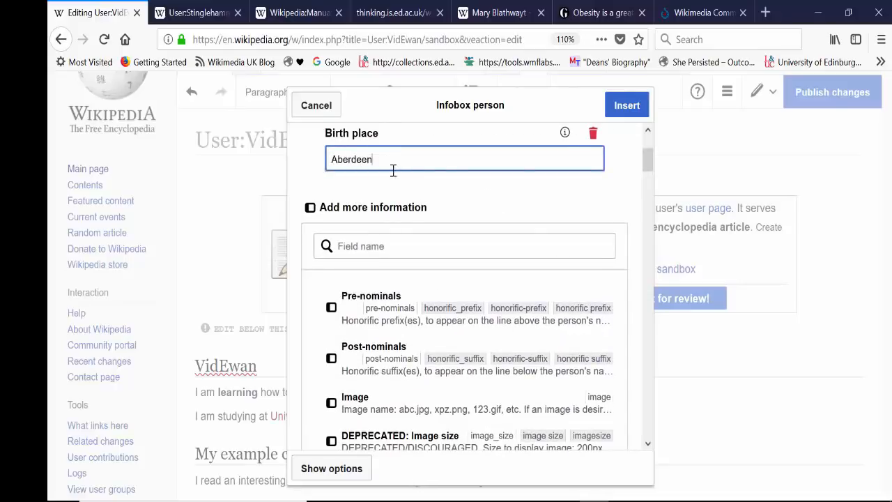
Search the infobox fields for "country" and add the Citizenship field with the value "United Kingdom".
left_click(649, 164)
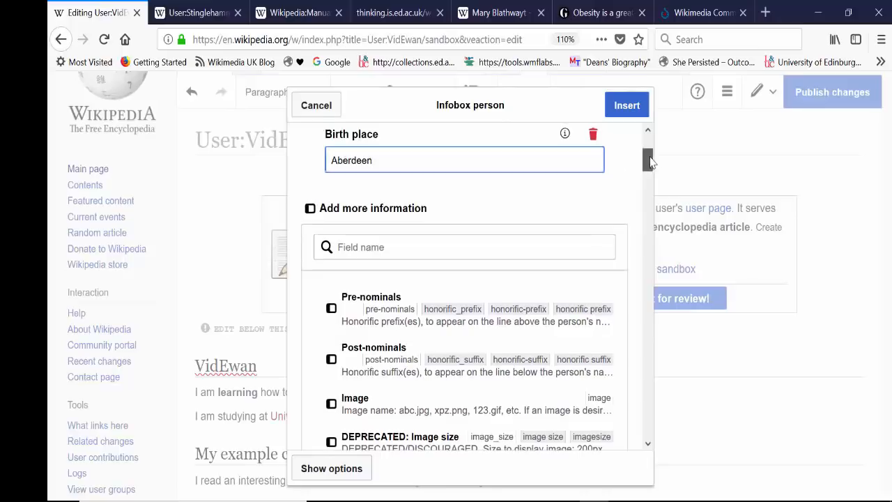
left_click(408, 244)
scroll(397, 234, "down", 2)
type("country")
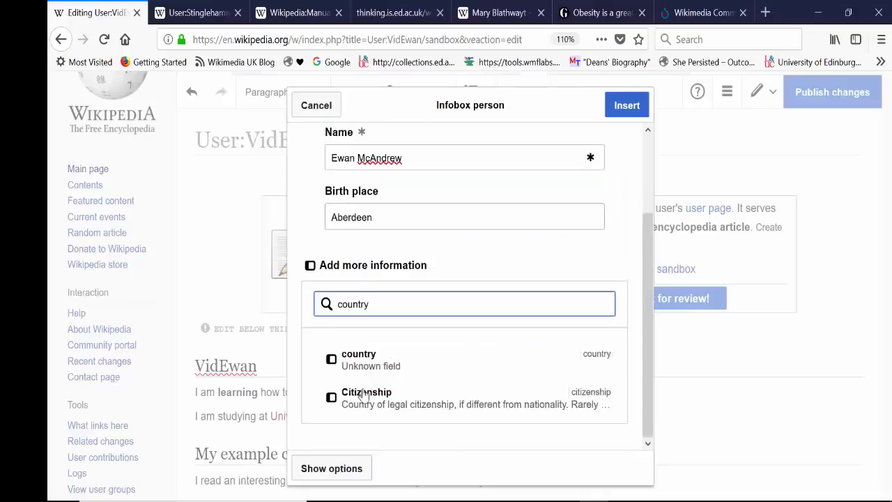
left_click(364, 394)
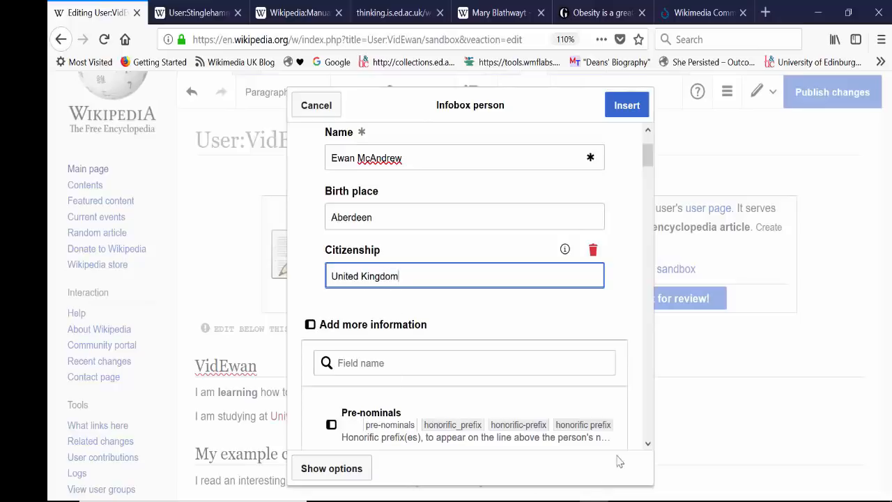
Look through the remaining optional fields and insert the completed person infobox into the sandbox page.
left_click(647, 444)
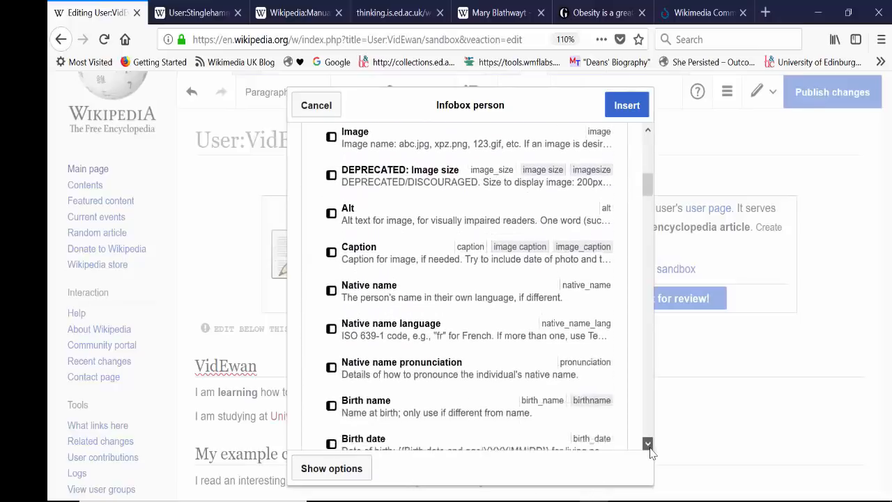
left_click(597, 136)
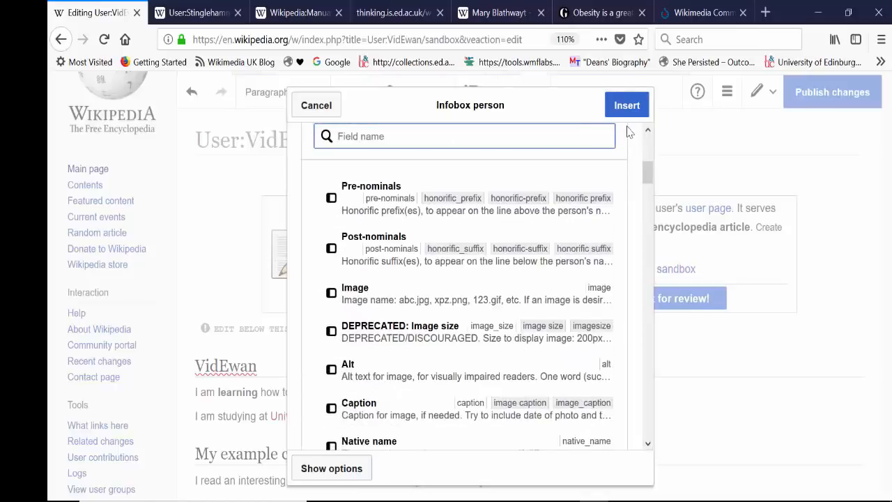
left_click(630, 116)
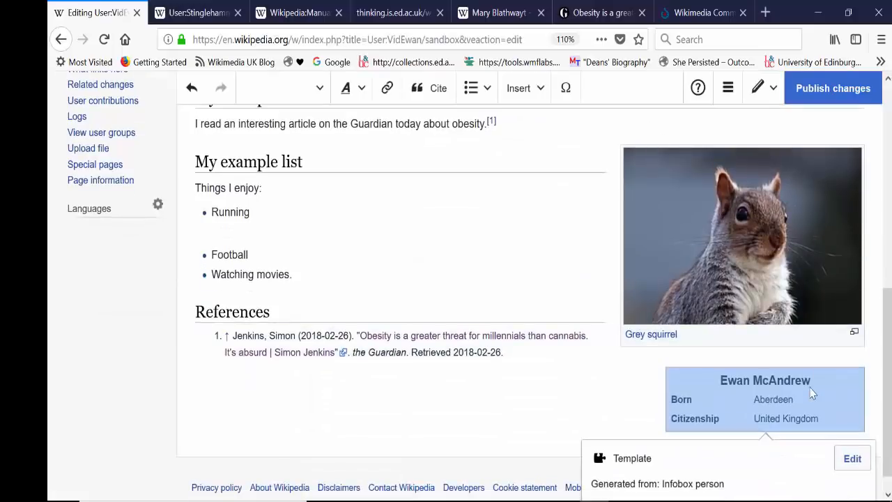
Move the person infobox up the page to just above the "My example citation" section.
left_click_drag(807, 381, 801, 139)
scroll(872, 253, "up", 2)
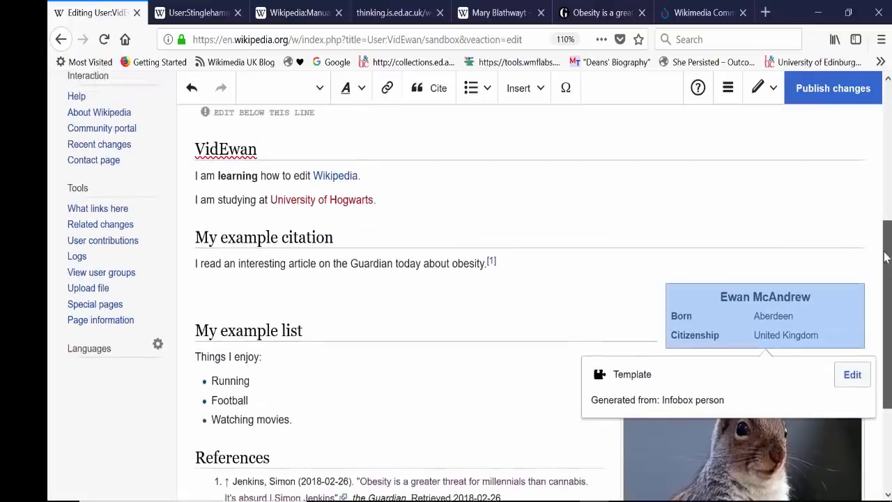
left_click_drag(727, 293, 739, 182)
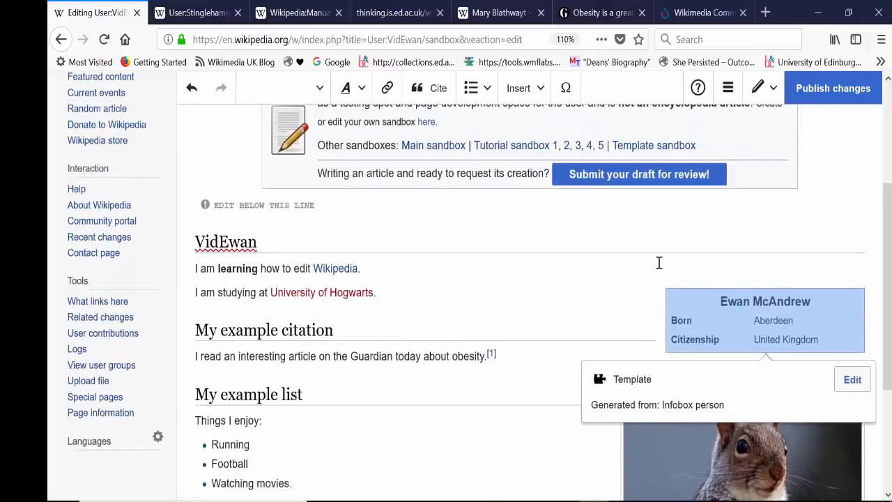
Publish the sandbox changes with the edit summary "added infobox and picture".
left_click(660, 262)
left_click(426, 311)
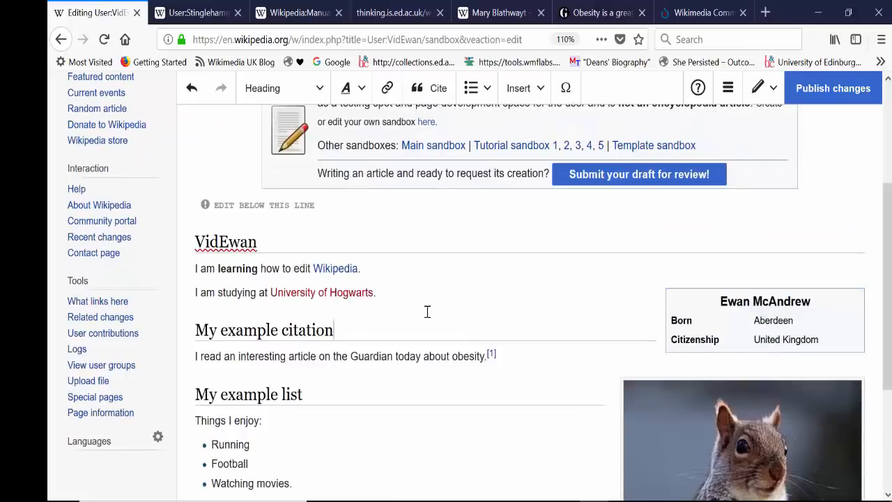
left_click(792, 340)
left_click(757, 461)
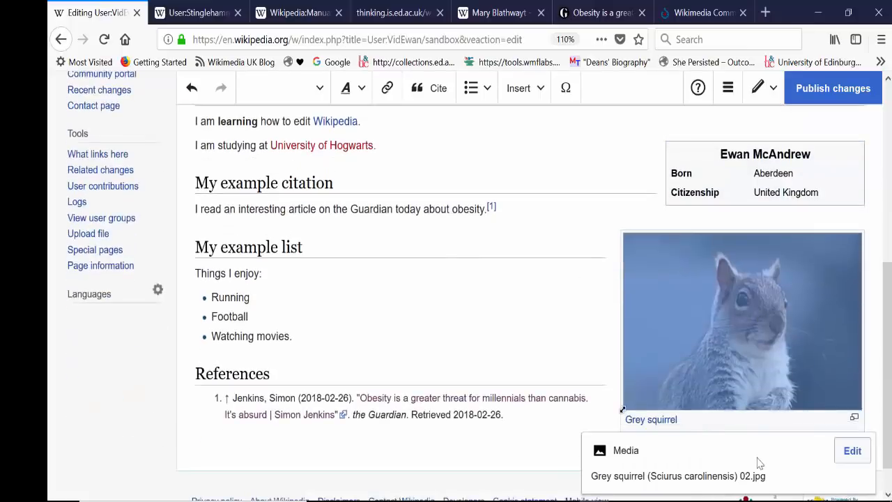
left_click_drag(886, 340, 886, 191)
left_click(836, 109)
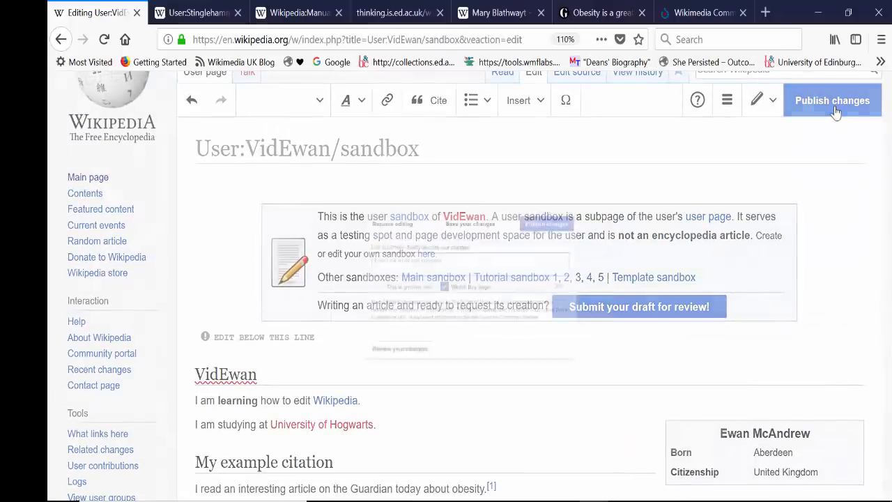
type("added inf")
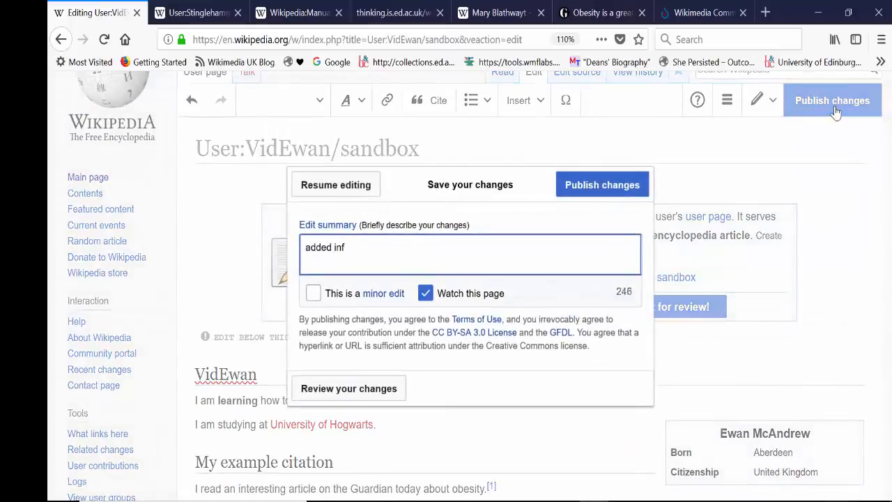
type("obox and picture")
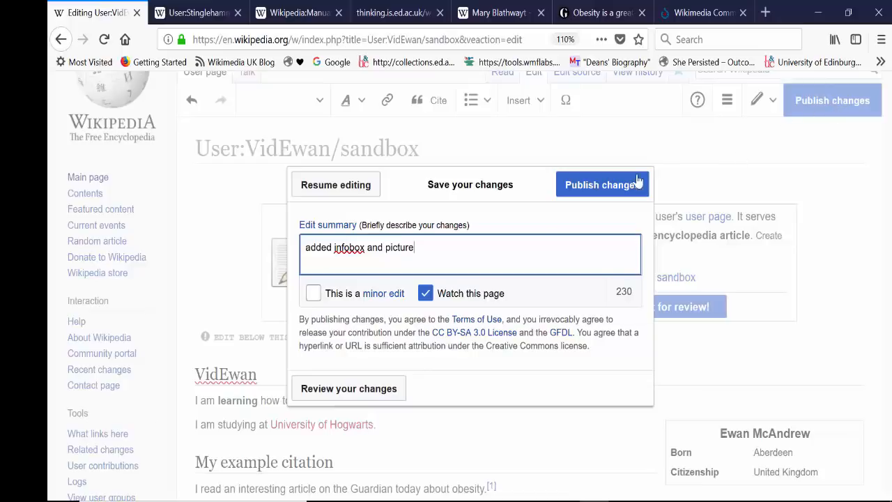
left_click(602, 184)
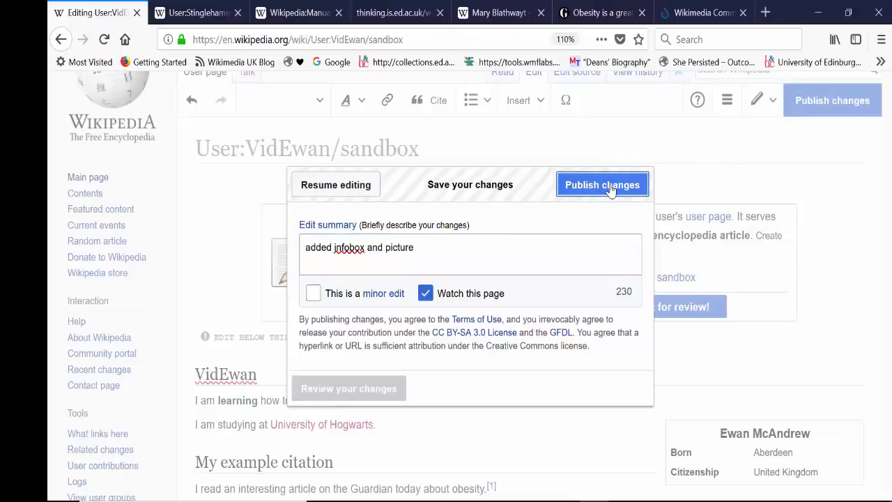
Look over the published sandbox page and its title.
left_click_drag(887, 220, 862, 250)
scroll(862, 257, "up", 6)
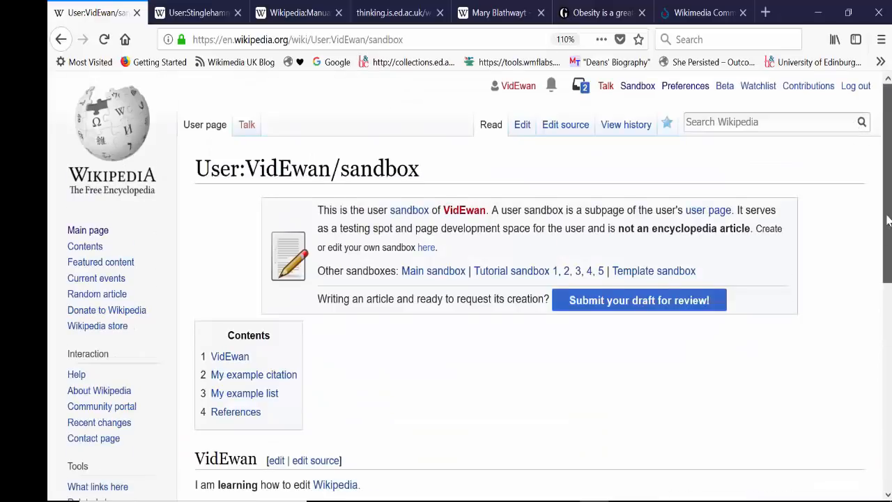
left_click_drag(886, 176, 889, 146)
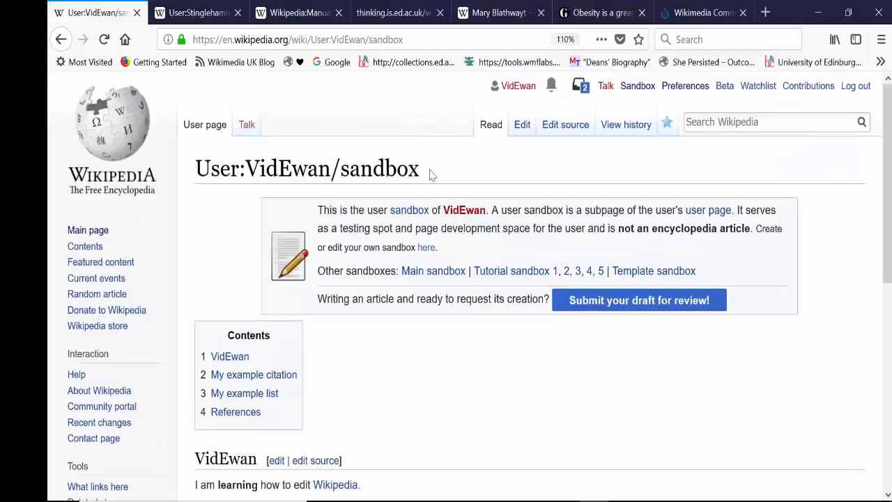
left_click_drag(430, 175, 186, 168)
left_click(368, 161)
mouse_move(887, 194)
left_mouse_down()
mouse_move(888, 400)
mouse_move(887, 194)
left_mouse_up()
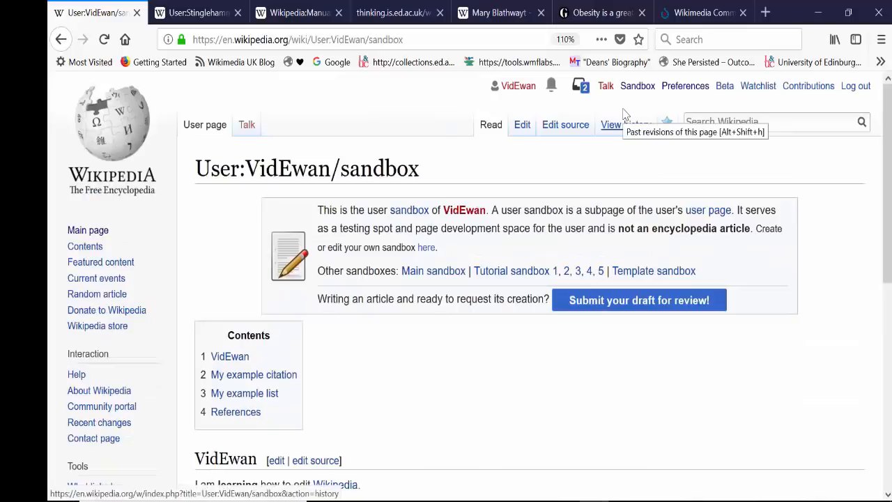
Reopen the sandbox page for visual editing and add the category "1980 births" in its page options.
left_click(522, 126)
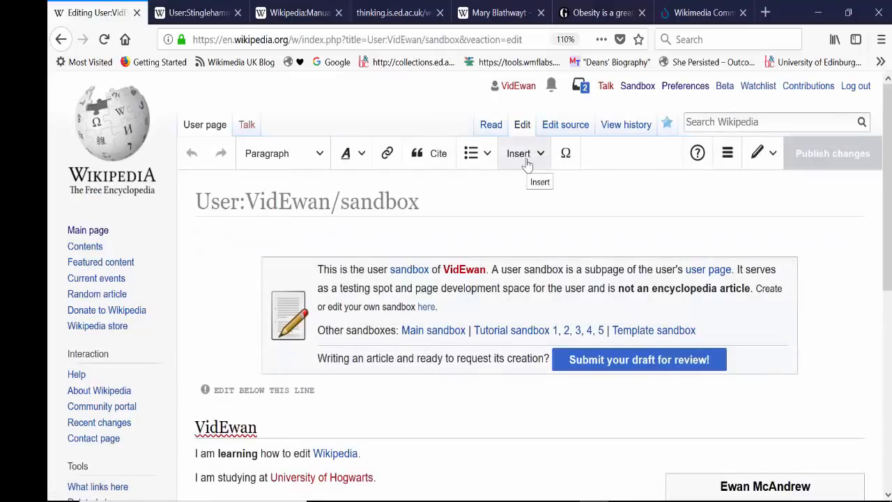
left_click(524, 161)
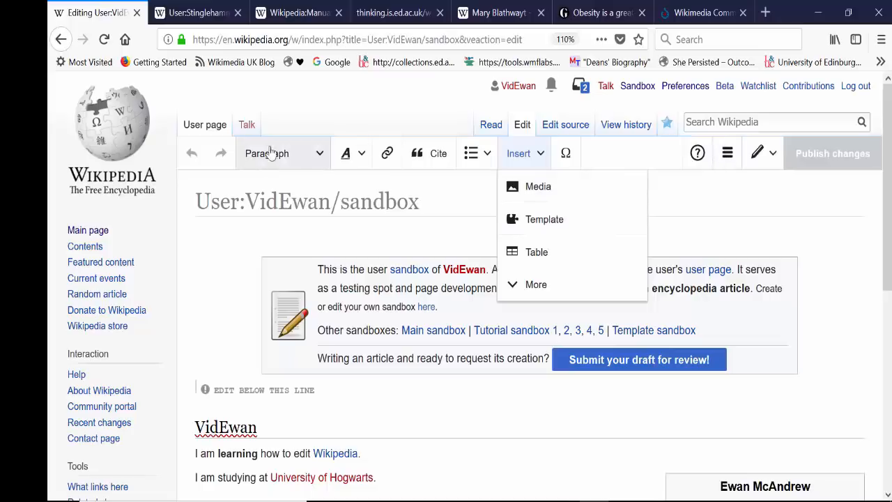
left_click(728, 155)
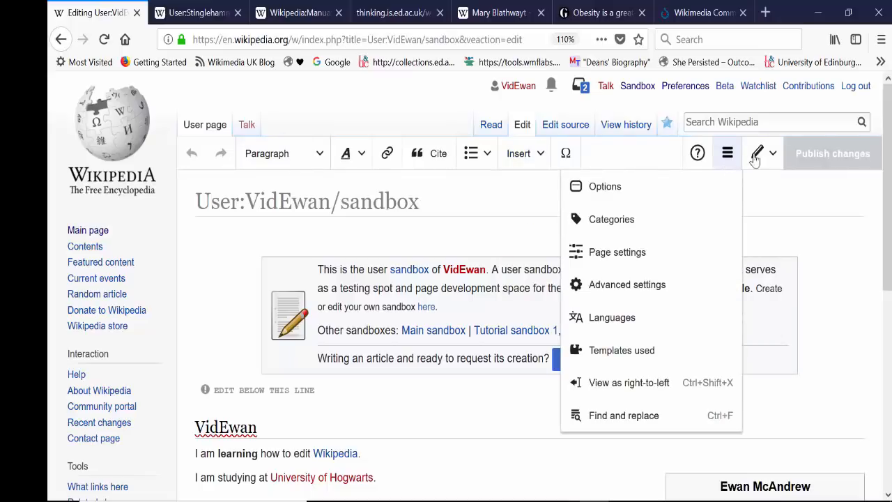
left_click(645, 221)
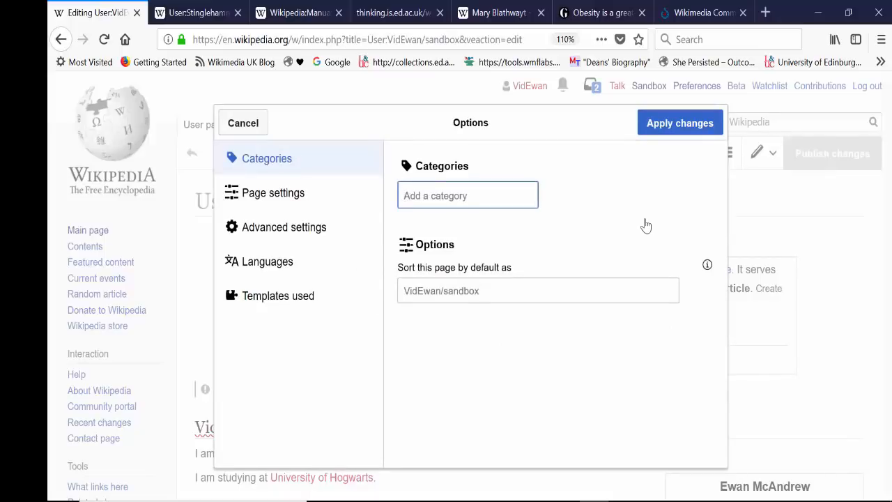
type("1")
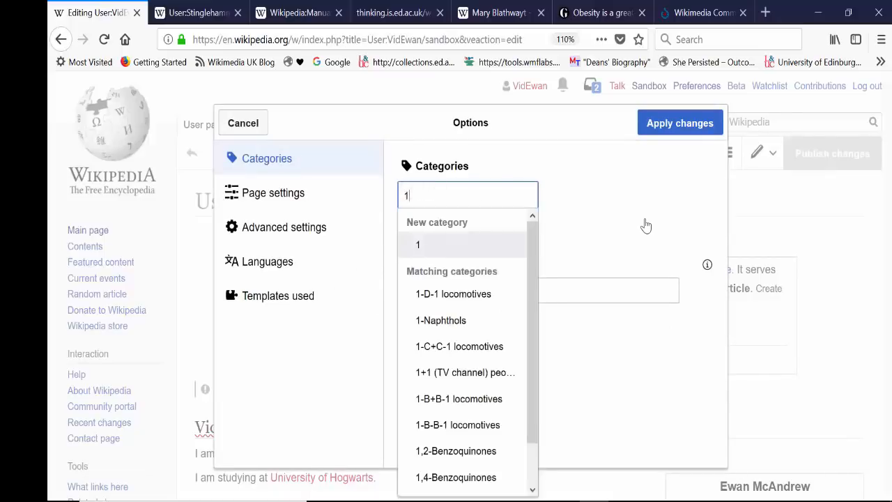
type("9")
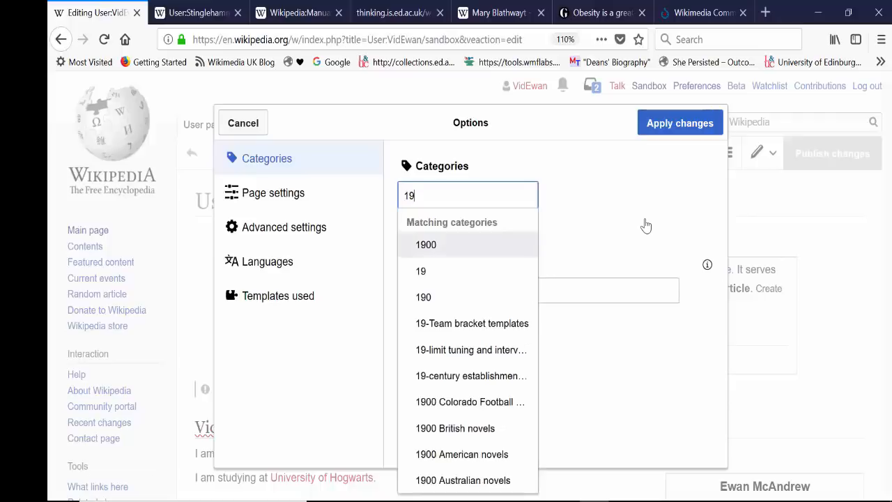
type("8")
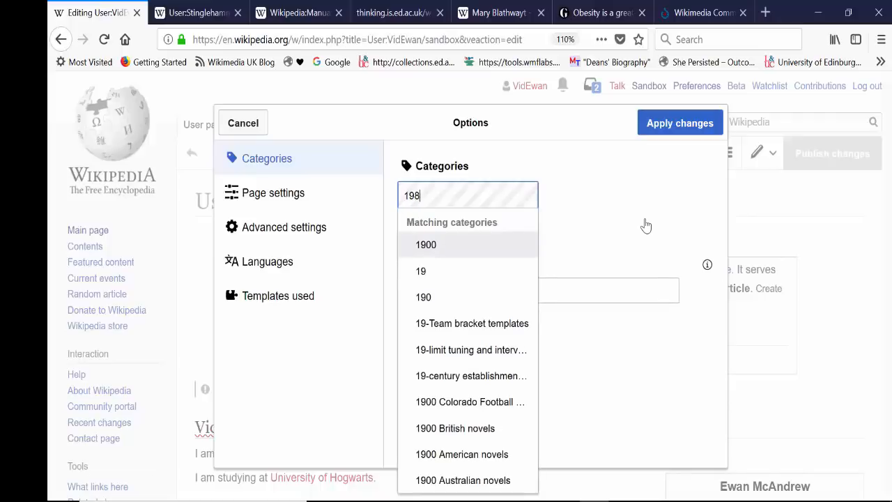
type("0 births")
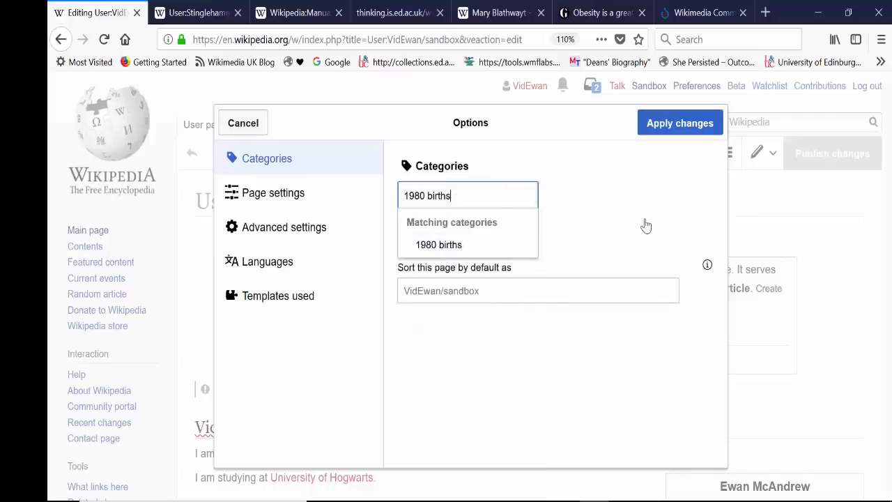
left_click(477, 257)
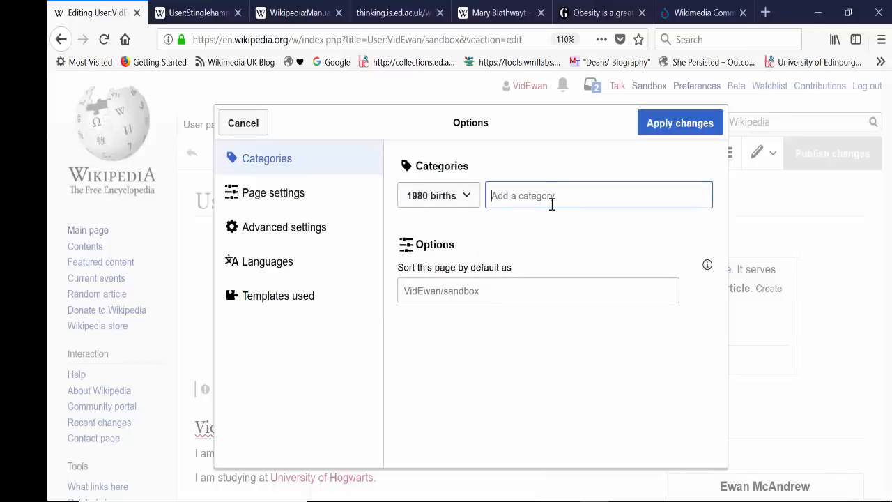
Try the category "19999 deaths" on the sandbox page, then remove it from the page's categories.
type("19999")
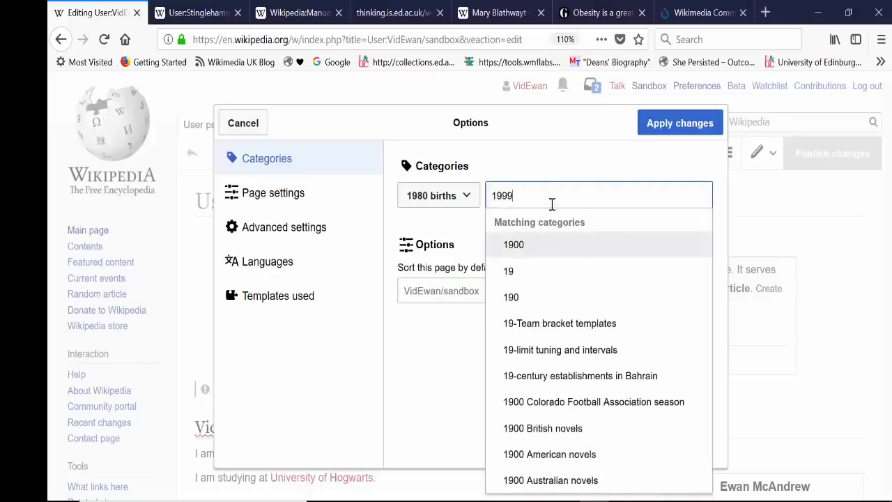
type(" deaths")
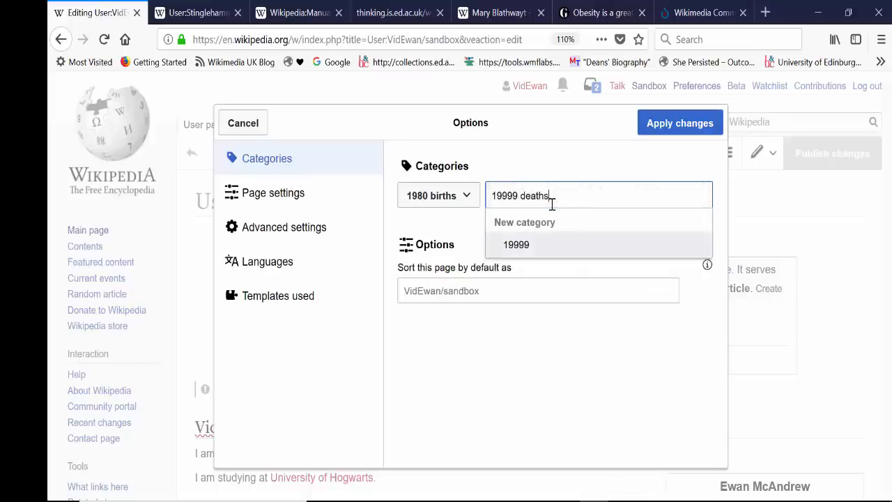
left_click(672, 124)
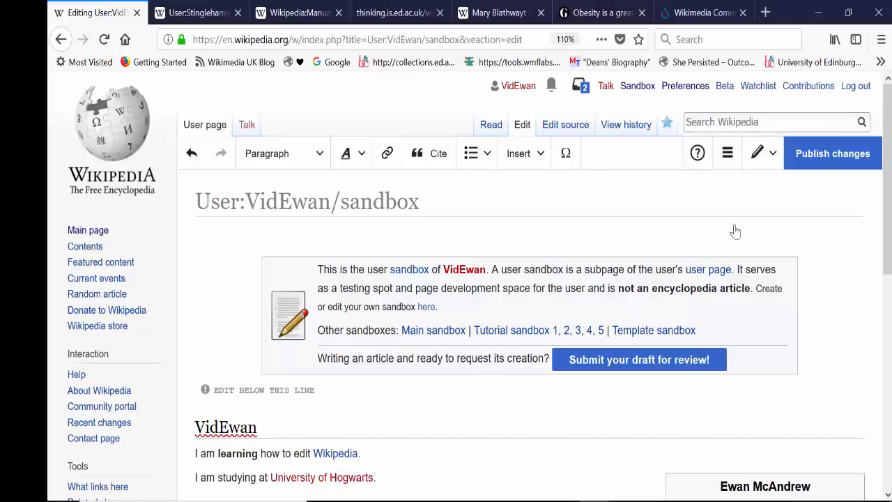
left_click_drag(889, 241, 891, 156)
left_click(727, 161)
left_click(651, 219)
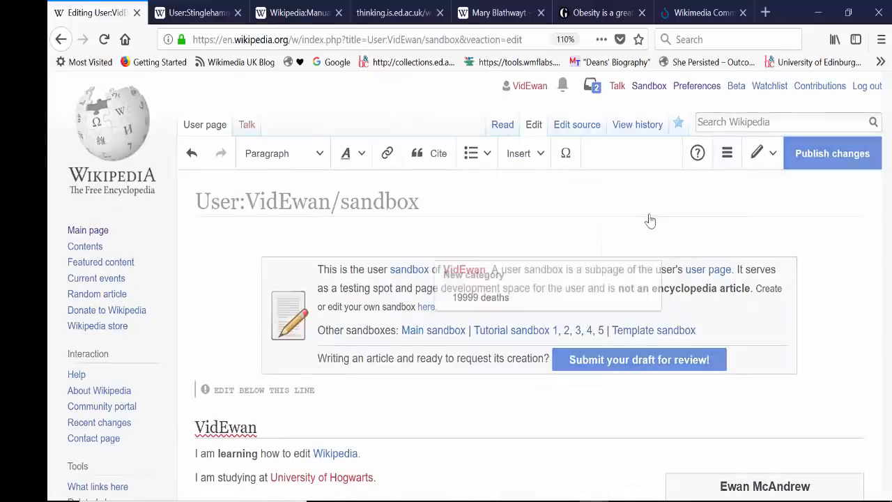
left_click(515, 298)
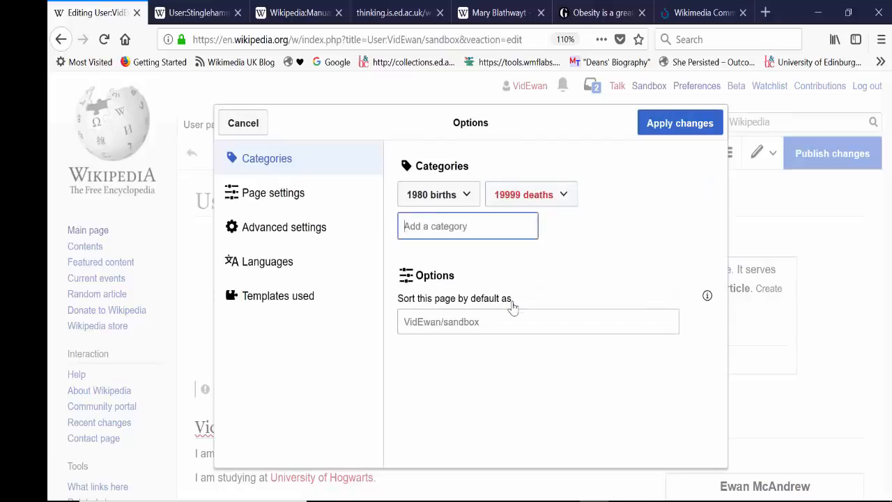
left_click(566, 198)
left_click(635, 237)
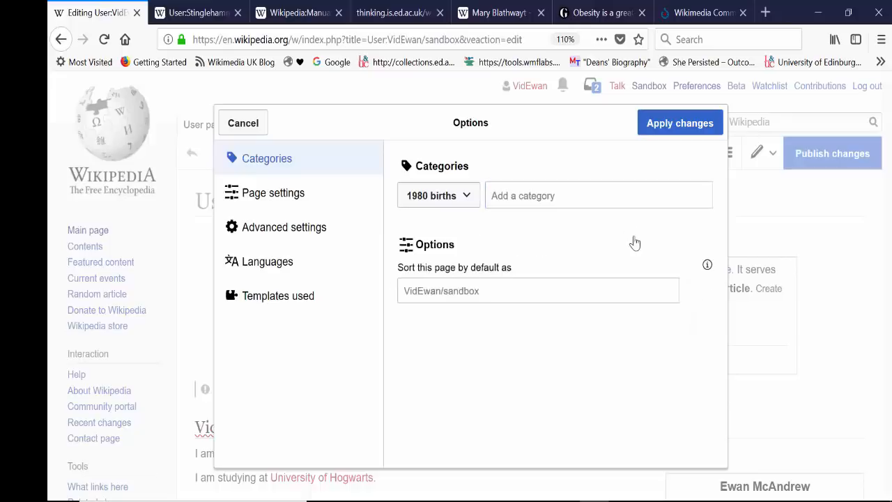
Add the existing category "2017 deaths" to the sandbox page.
left_click(549, 202)
type("1")
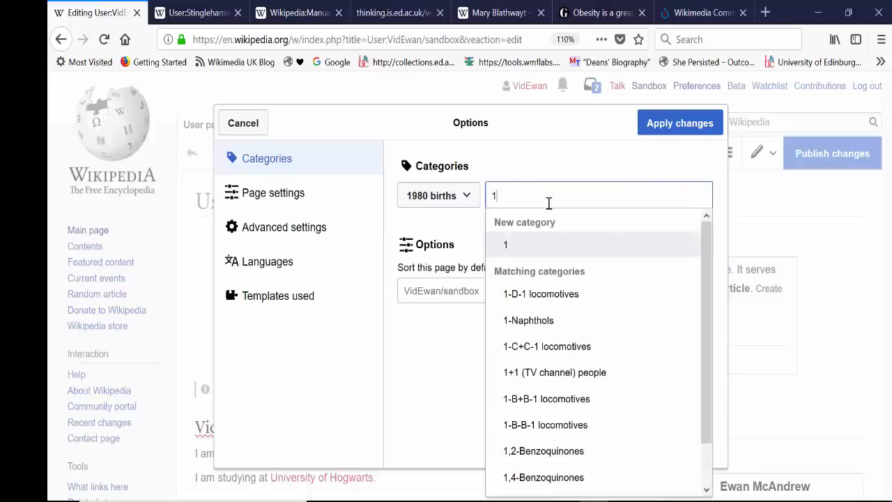
type("987")
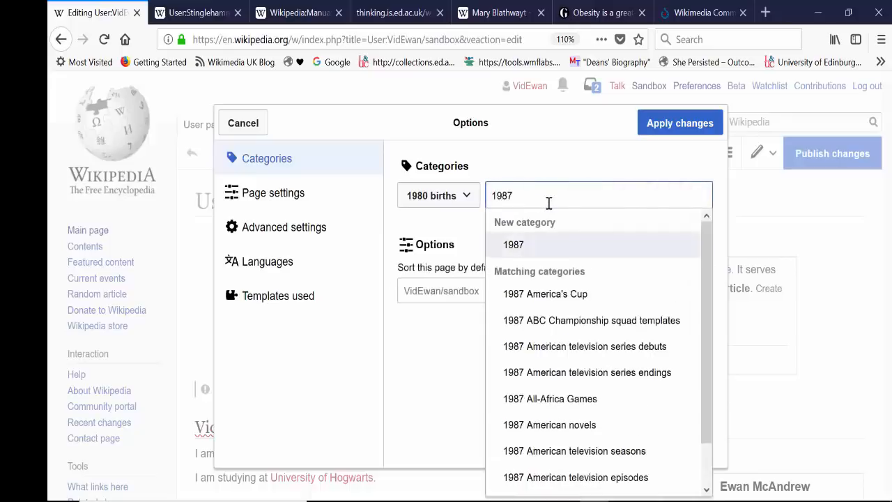
type(" deaths")
key("BackSpace")
key("BackSpace")
key("BackSpace")
key("BackSpace")
key("BackSpace")
key("BackSpace")
key("BackSpace")
key("BackSpace")
key("BackSpace")
key("BackSpace")
key("BackSpace")
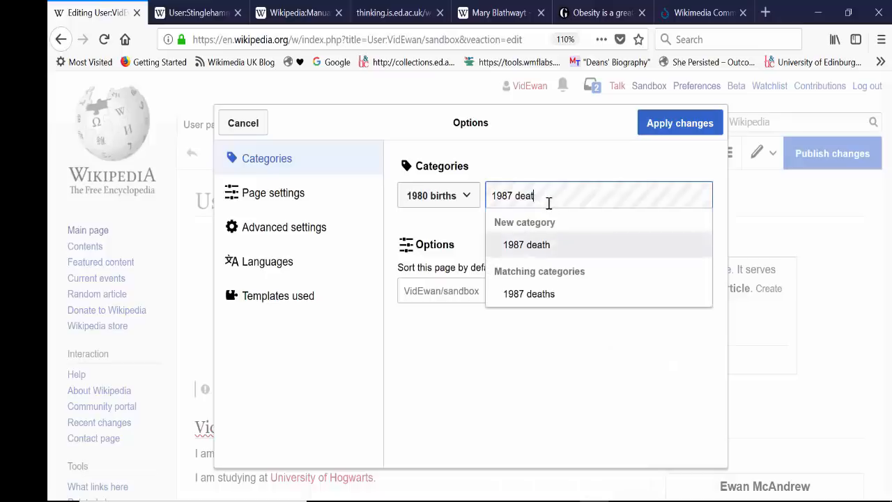
type("2017 deaths")
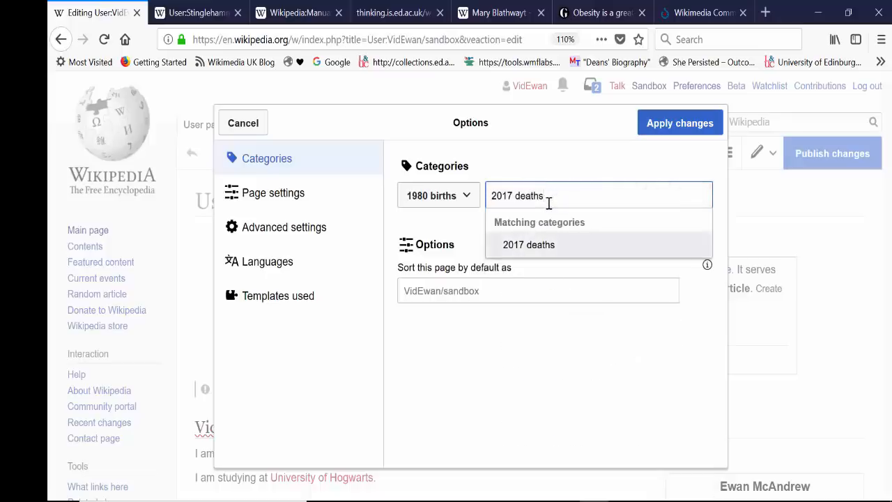
left_click(548, 243)
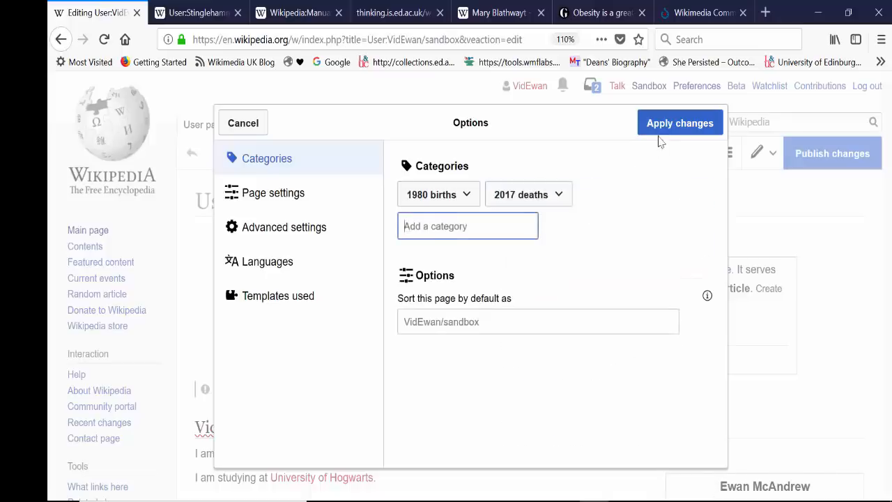
Add the category "Wikipedians" to the sandbox page.
type("W")
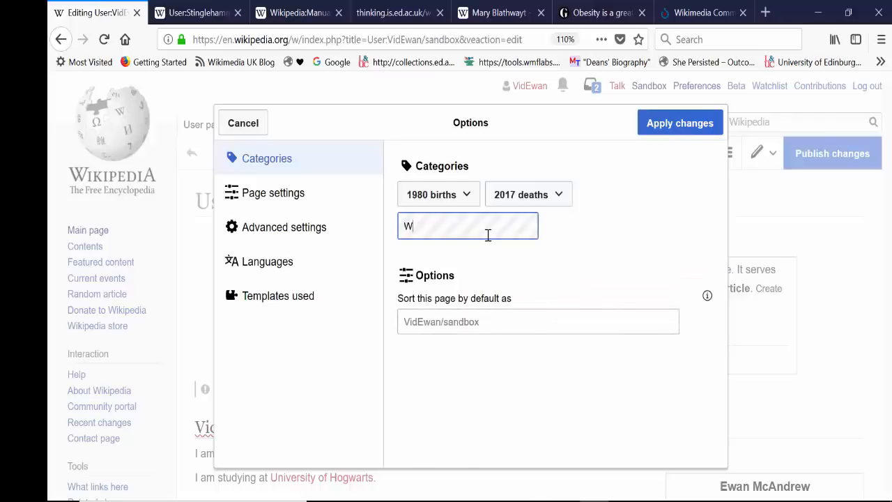
type("ikipedians")
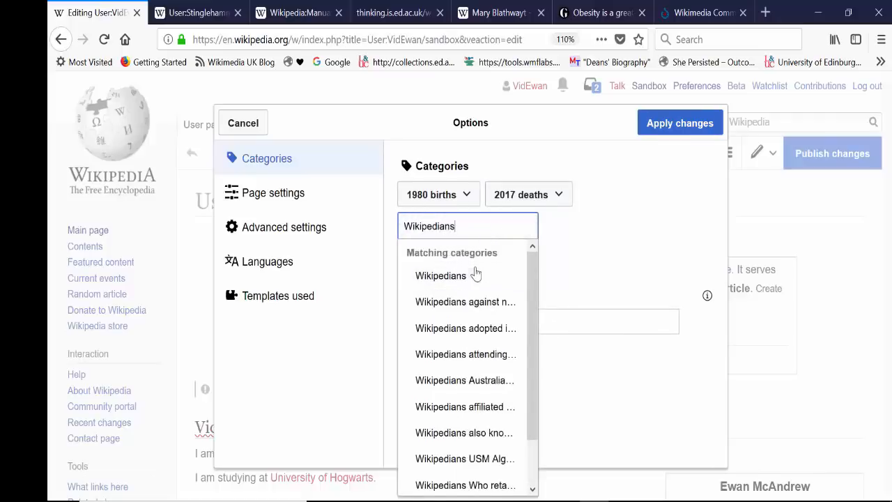
left_click(475, 275)
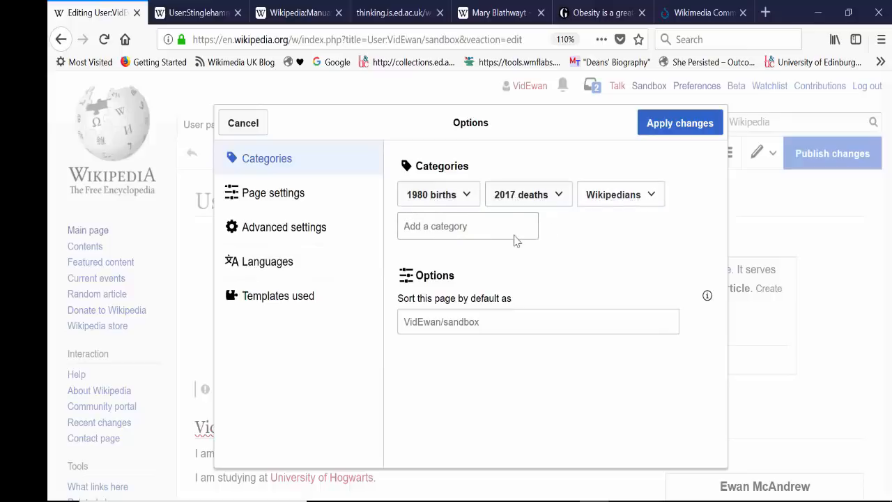
Add the existing category "Women chemists" to the sandbox page.
left_click(469, 232)
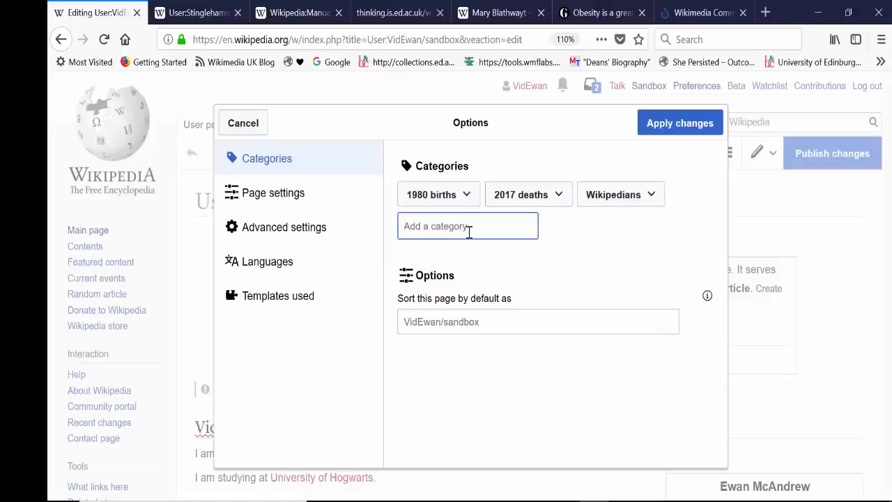
type("W")
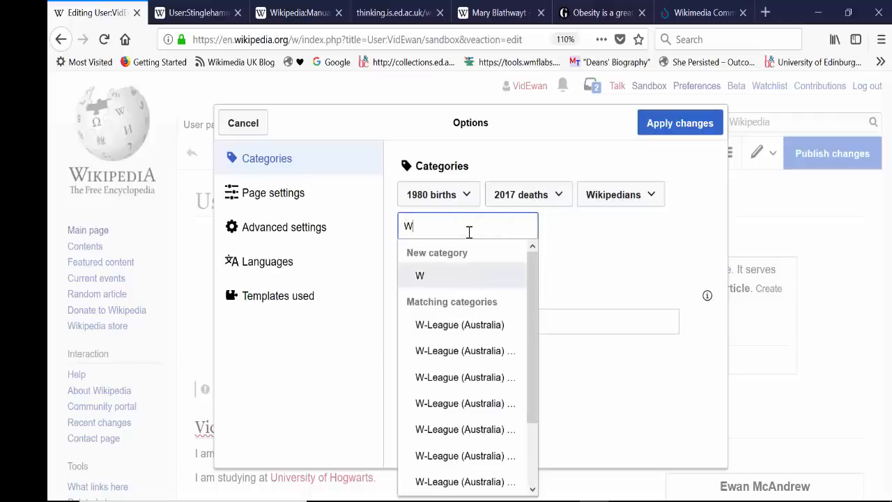
type("omen chemists")
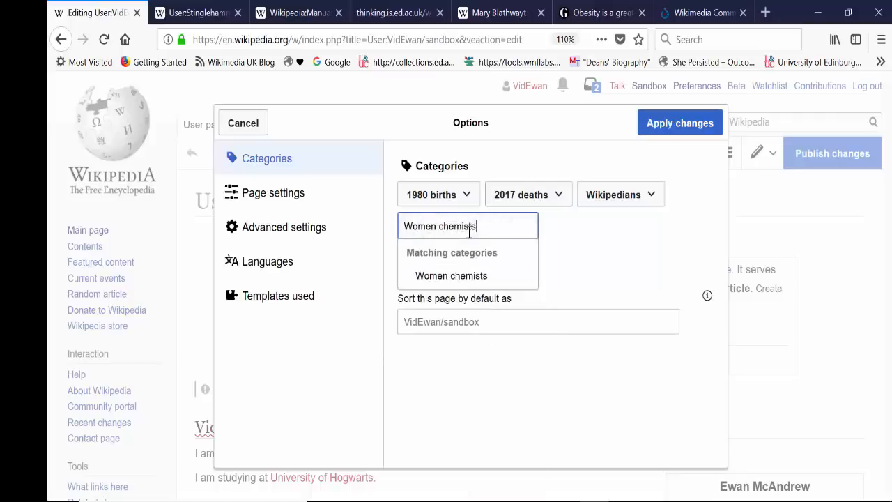
left_click(456, 275)
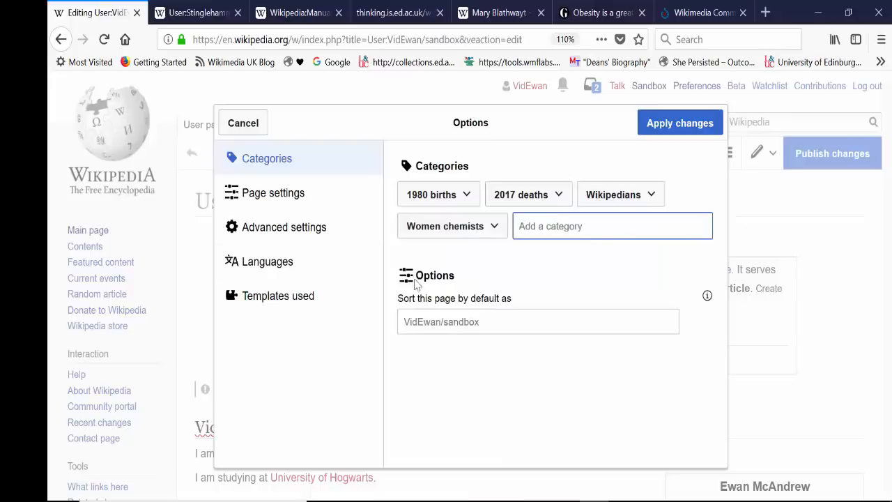
Remove the category "Wikipedians" from the sandbox page's categories.
left_click(645, 198)
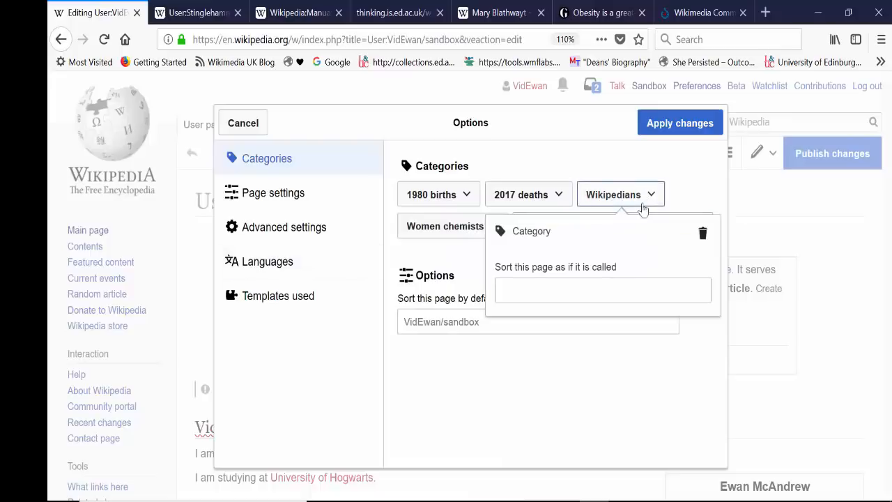
left_click(702, 232)
left_click(484, 235)
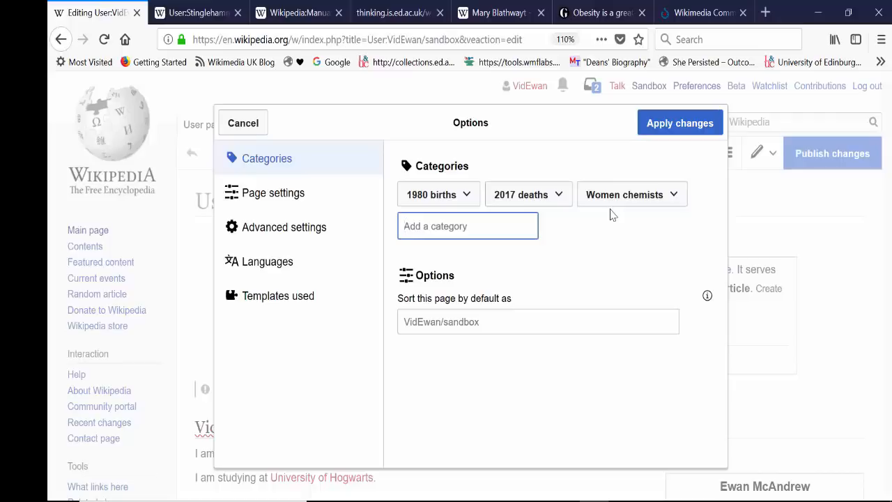
Apply the category changes and check the categories listed at the end of the sandbox page.
left_click(680, 123)
scroll(324, 324, "down", 10)
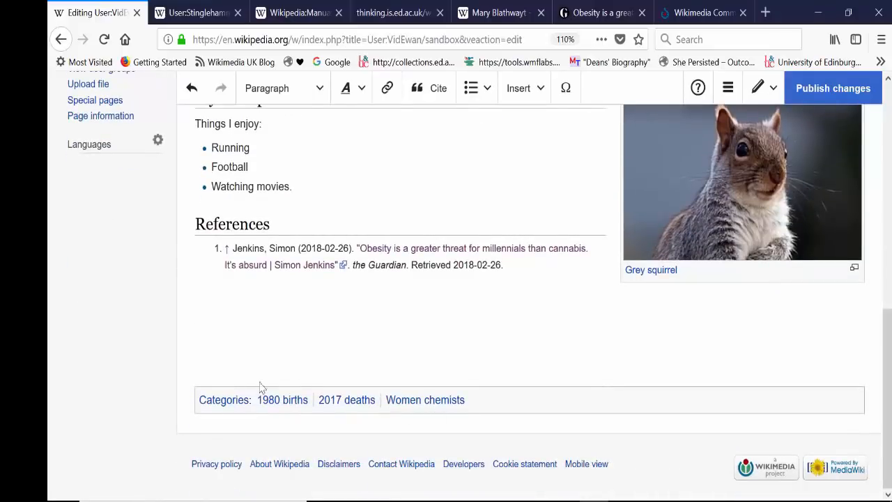
scroll(642, 380, "up", 10)
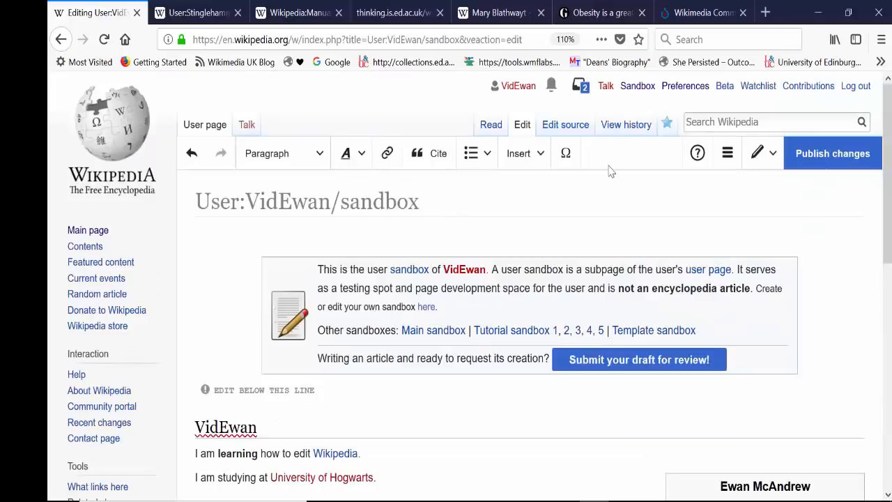
scroll(530, 293, "down", 10)
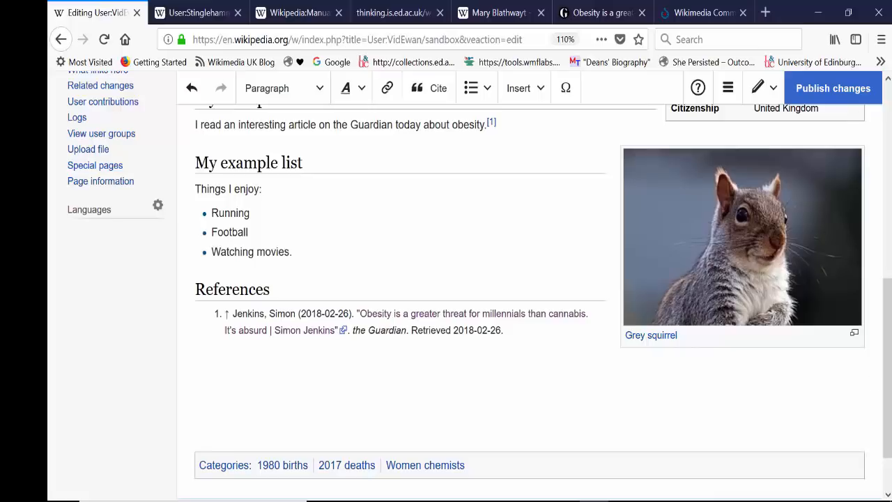
scroll(741, 185, "up", 6)
Remove the categories "Women chemists", "2017 deaths" and "1980 births" from the sandbox page and apply the changes.
left_click(727, 153)
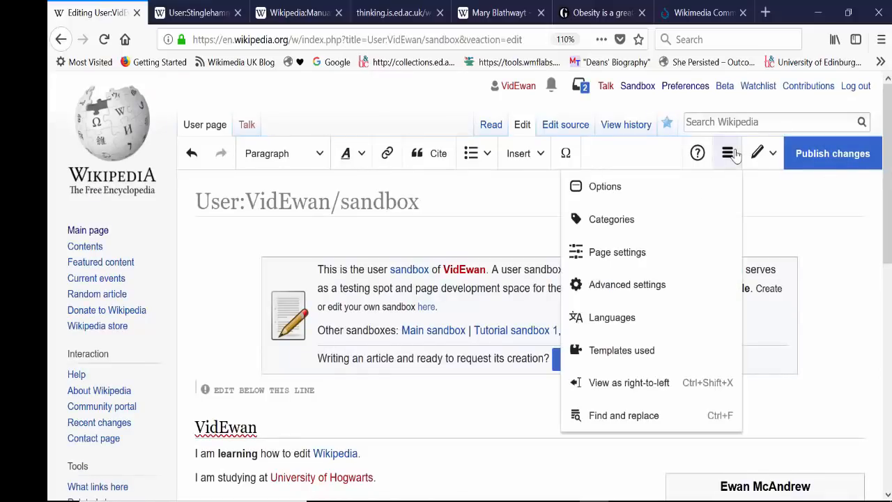
left_click(575, 218)
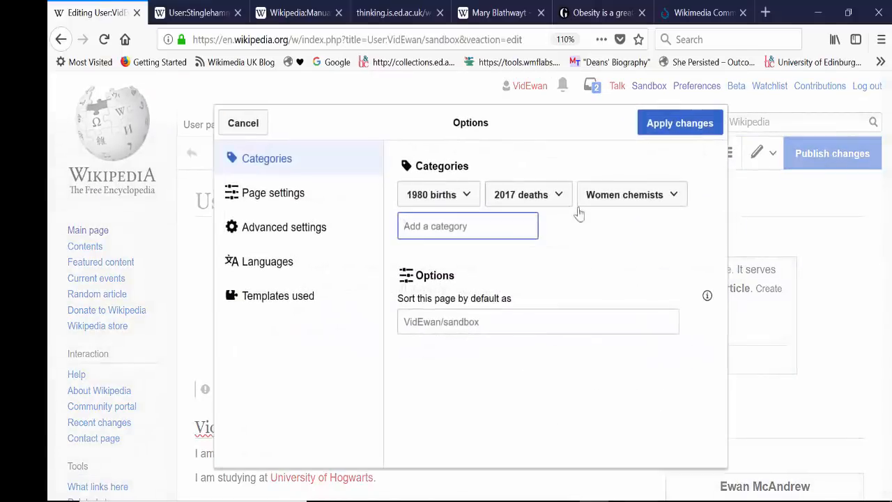
left_click(686, 200)
left_click(702, 231)
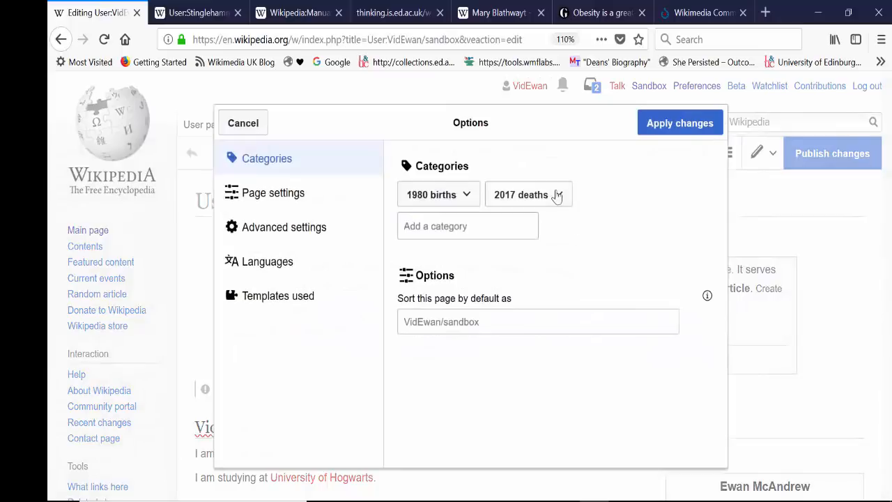
left_click(558, 195)
left_click(630, 233)
left_click(469, 202)
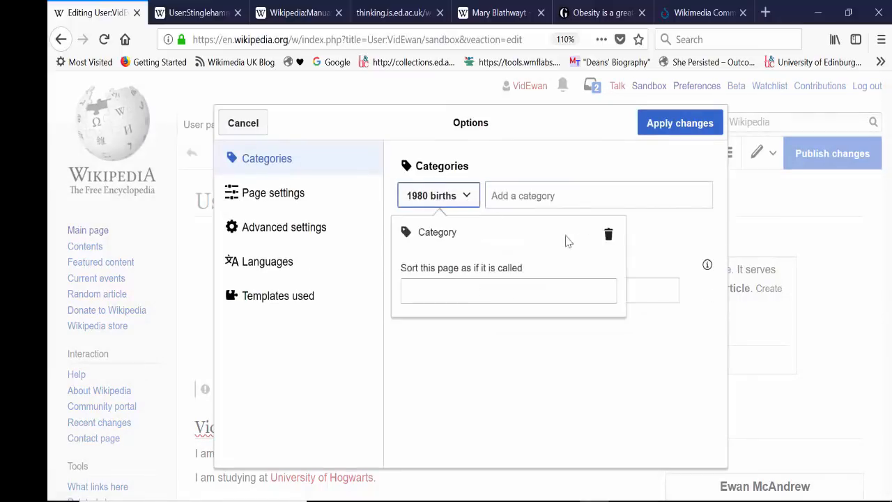
left_click(609, 234)
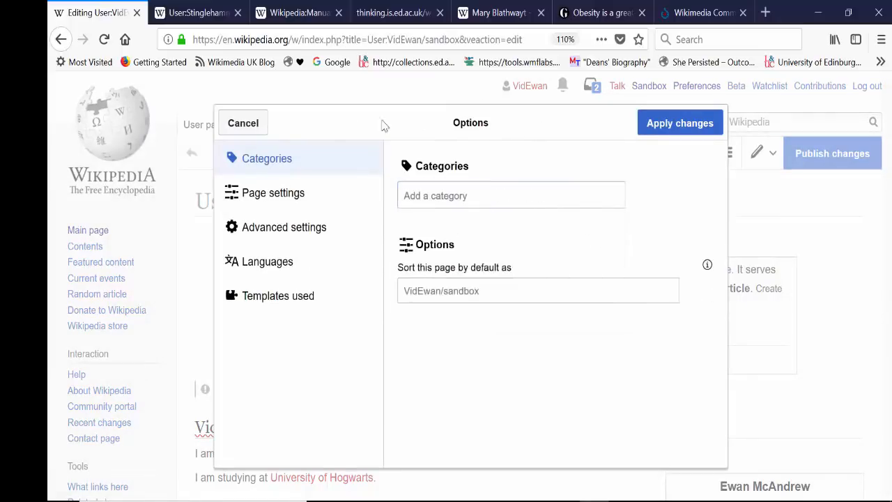
left_click(648, 132)
Check the end of the sandbox page and publish it with the edit summary "added then removed categories".
scroll(871, 485, "down", 10)
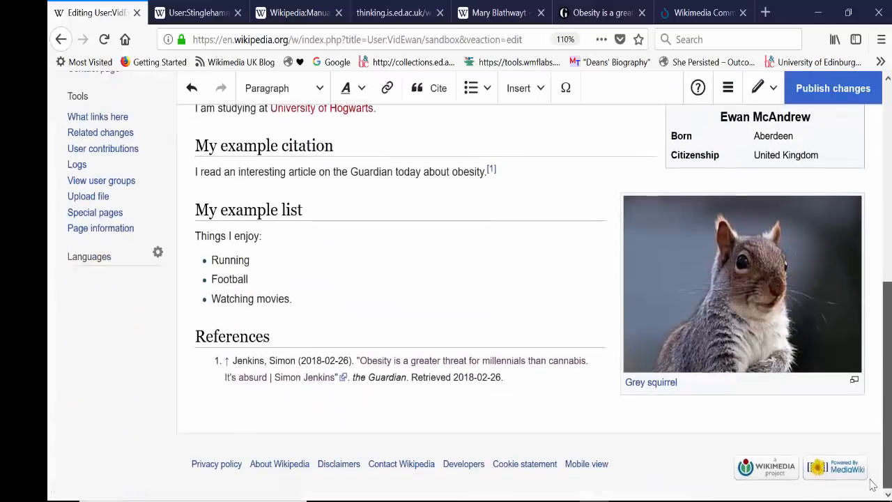
scroll(873, 485, "up", 10)
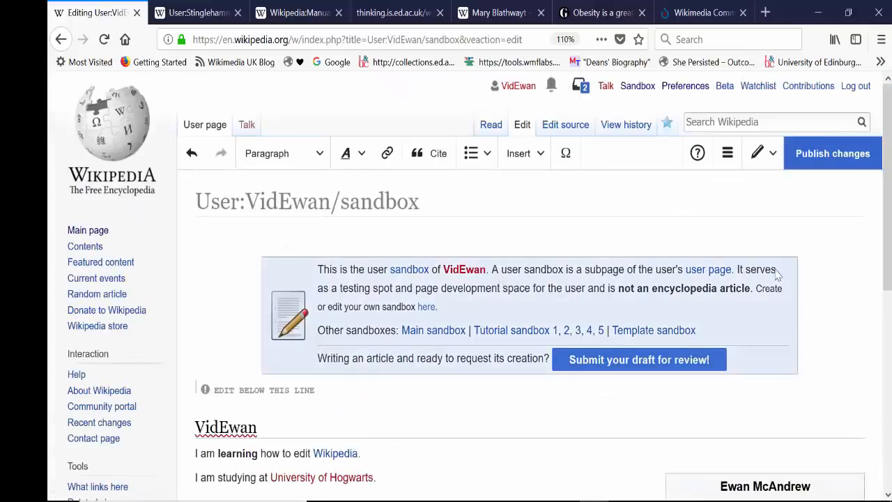
scroll(873, 485, "down", 10)
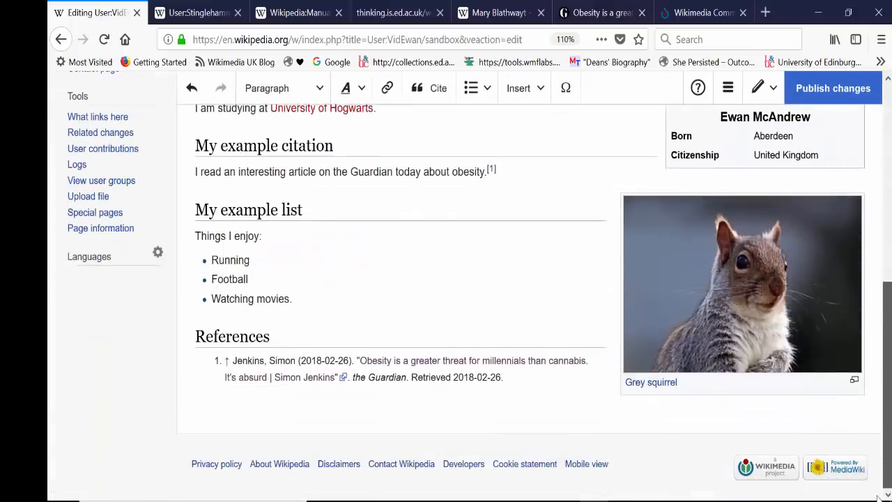
scroll(872, 484, "up", 10)
left_click(832, 157)
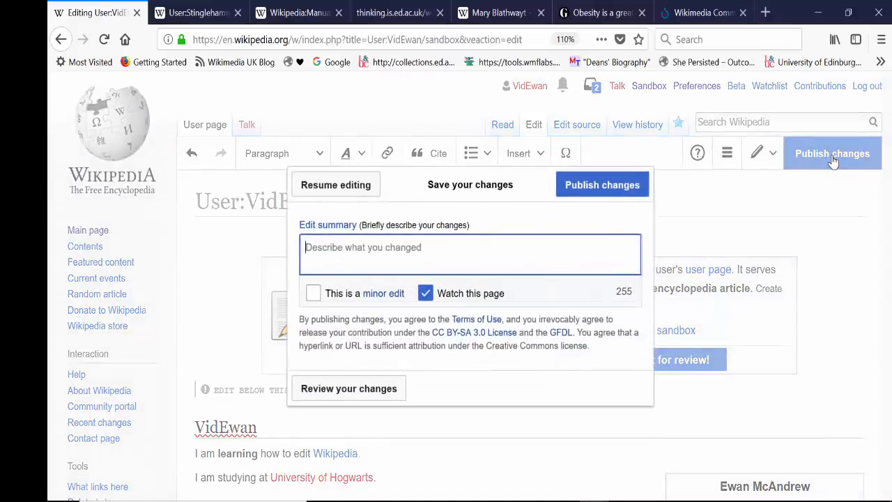
type("add")
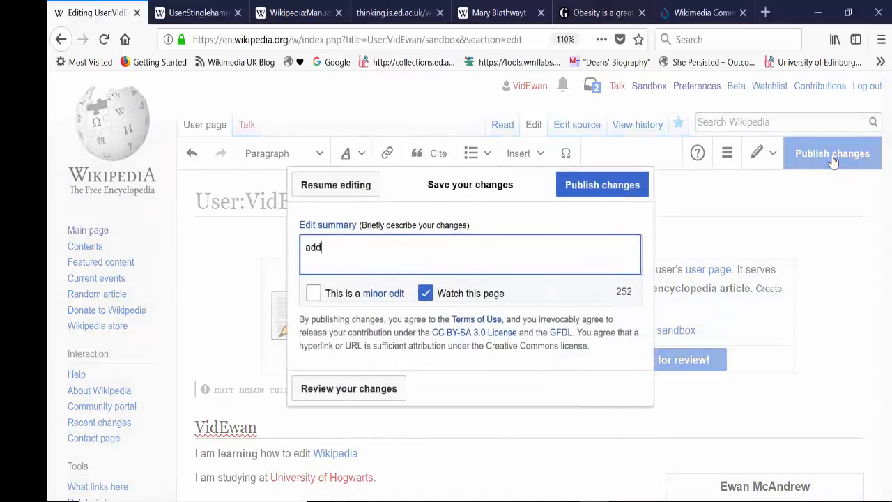
type("ed then removed categories")
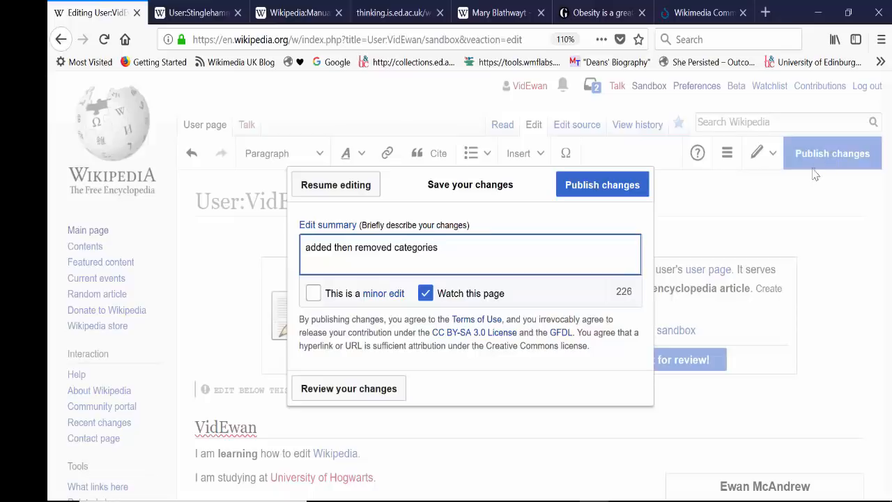
left_click(610, 186)
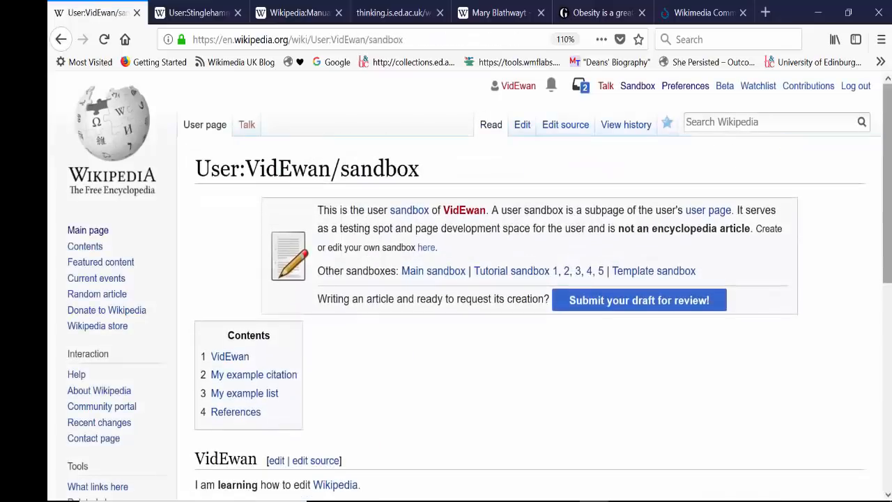
Open the account's own user talk page and start posting a message there.
scroll(869, 162, "down", 5)
scroll(869, 162, "up", 2)
left_click_drag(887, 310, 890, 129)
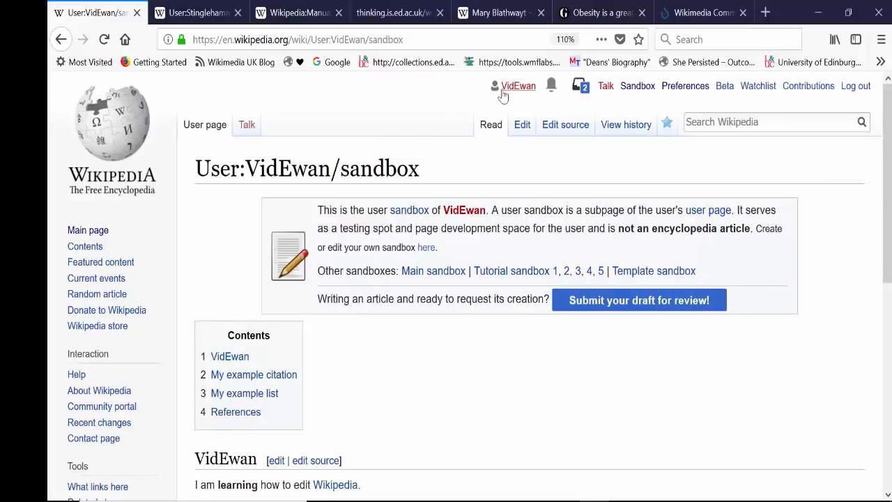
left_click(608, 89)
left_click(545, 267)
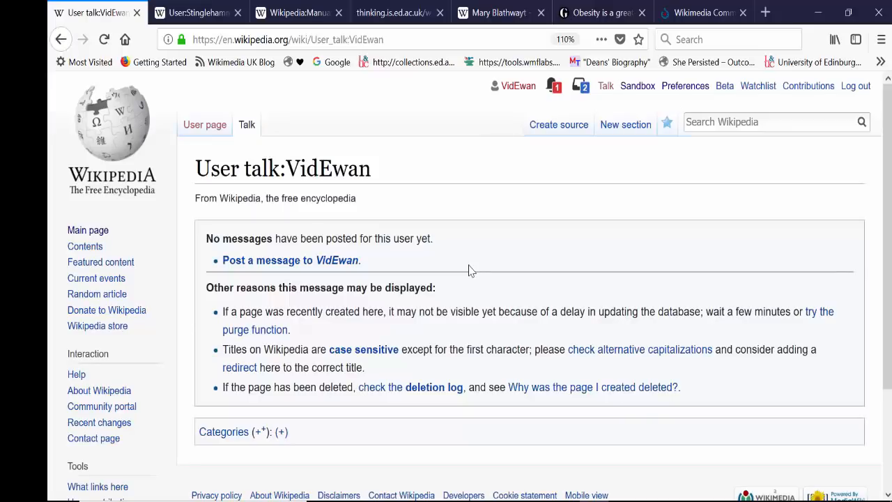
left_click(262, 269)
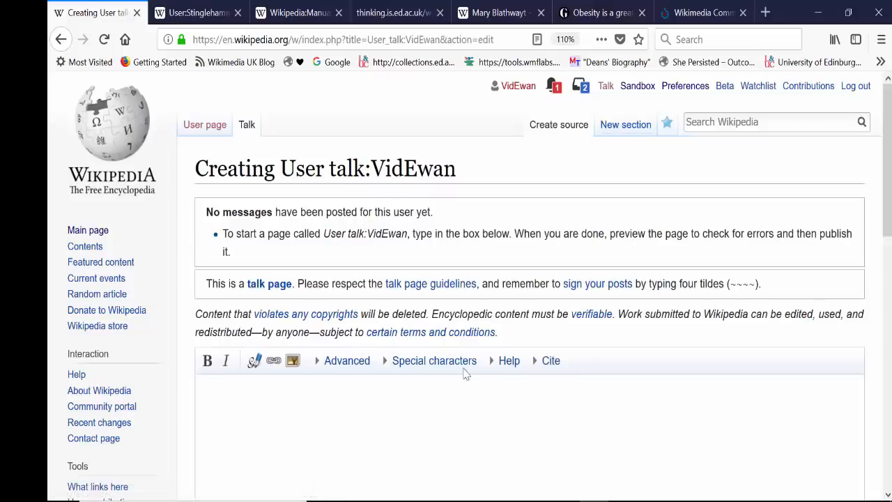
Write the talk page message "Hi, this is my Talk page. Feel free to leave me a message some time.".
left_click_drag(886, 205, 885, 262)
left_click(278, 278)
type("H")
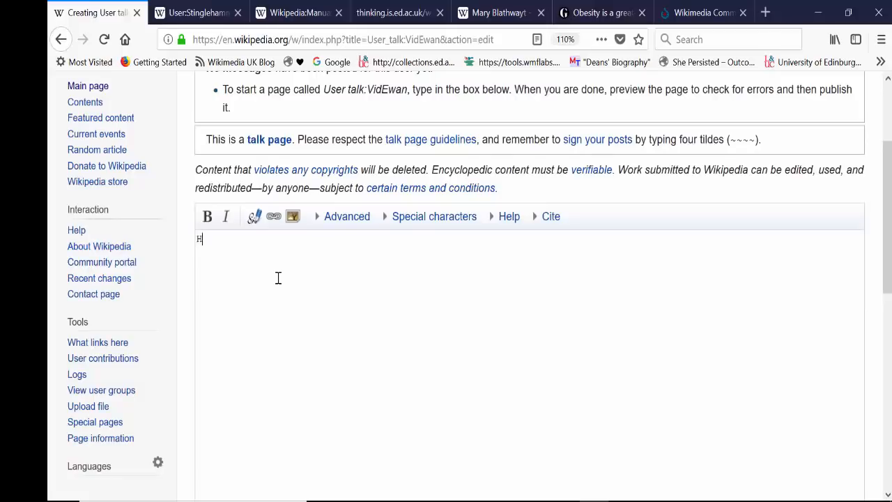
type("i, this is my Talk page. Fe")
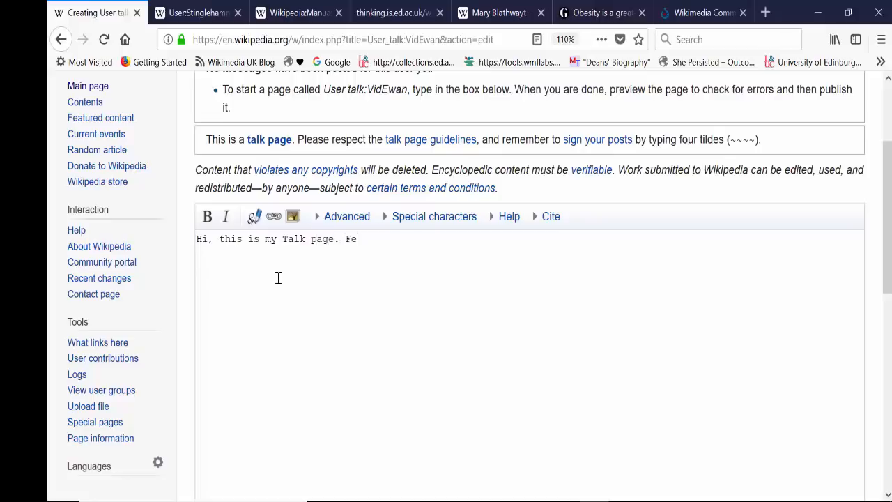
type("el free toi")
key("BackSpace")
type("leave me a messag")
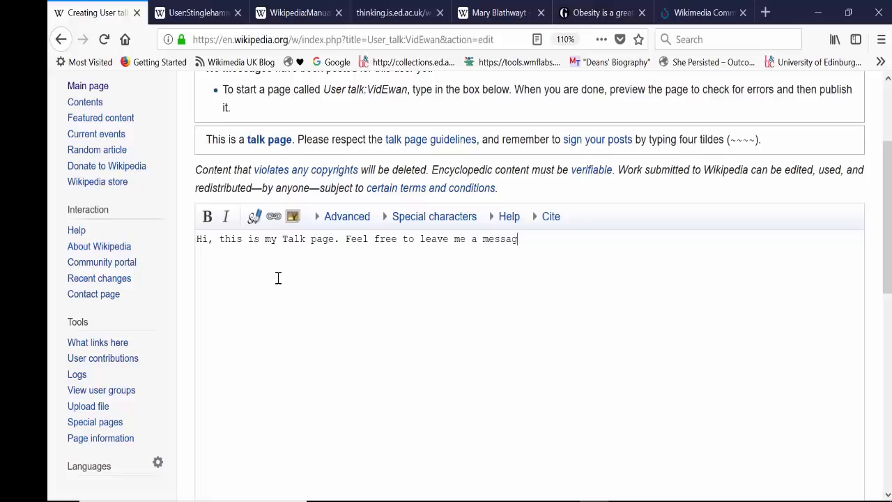
type("e some time.")
Add the four-tilde signature after the talk page message and preview the page without an edit summary.
left_click(255, 219)
left_click_drag(629, 241, 584, 239)
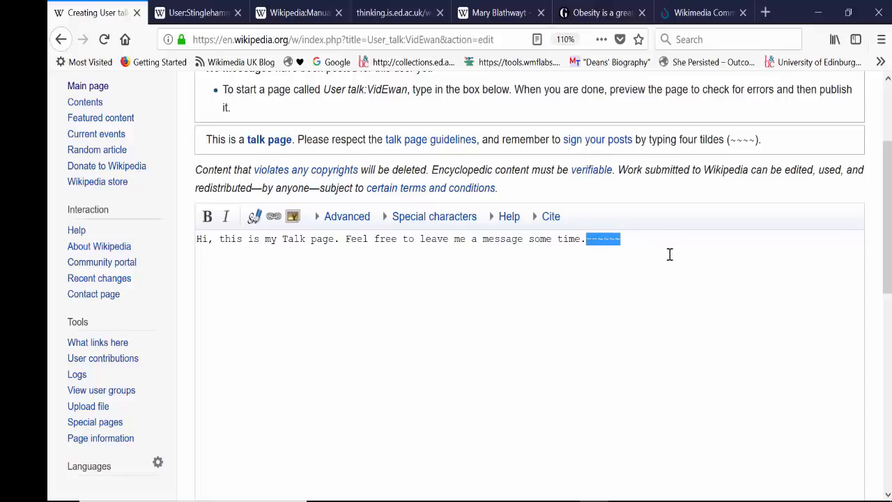
left_click_drag(887, 220, 890, 377)
left_click(446, 334)
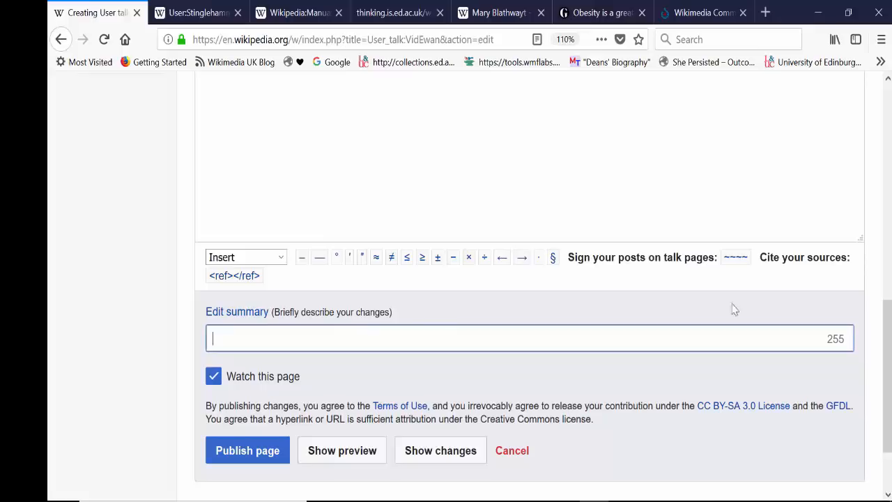
left_click(343, 451)
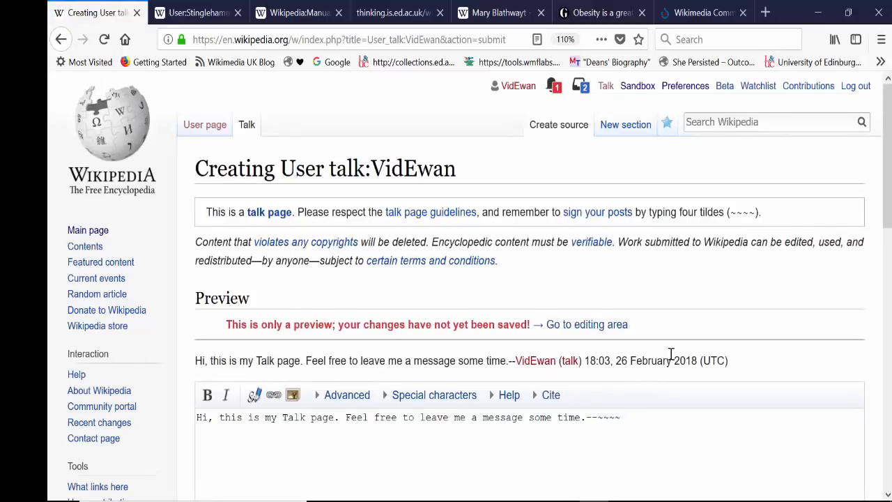
Publish the user talk page with the edit summary "created Talk page".
scroll(669, 353, "down", 2)
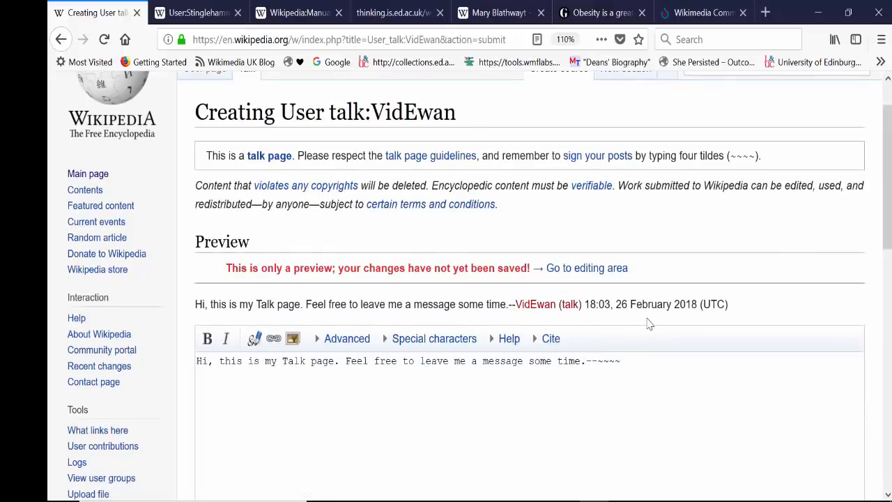
scroll(627, 307, "down", 10)
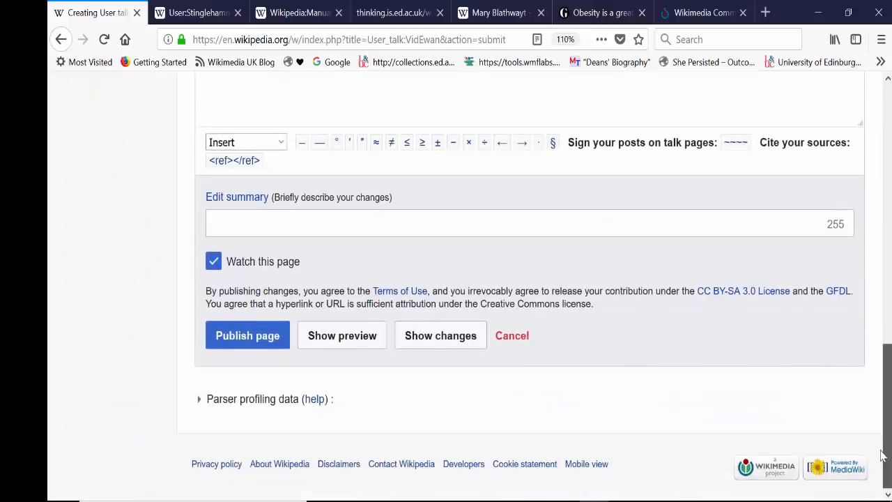
left_click(398, 230)
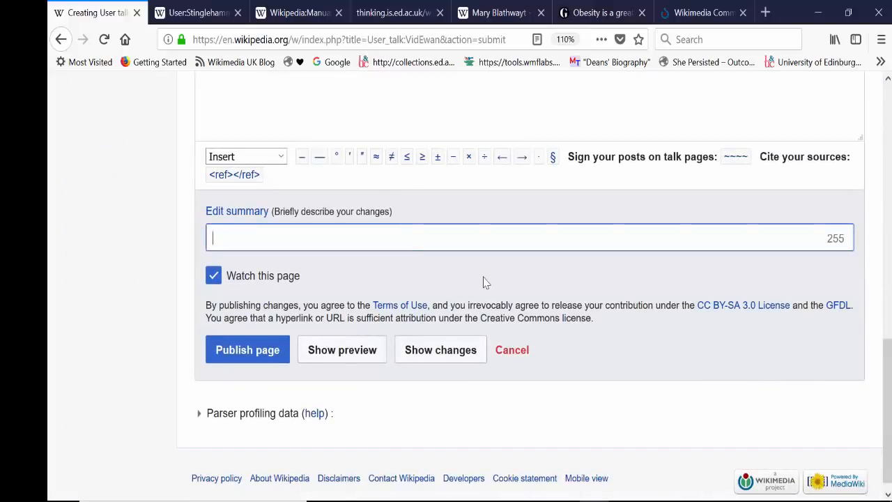
type("crea")
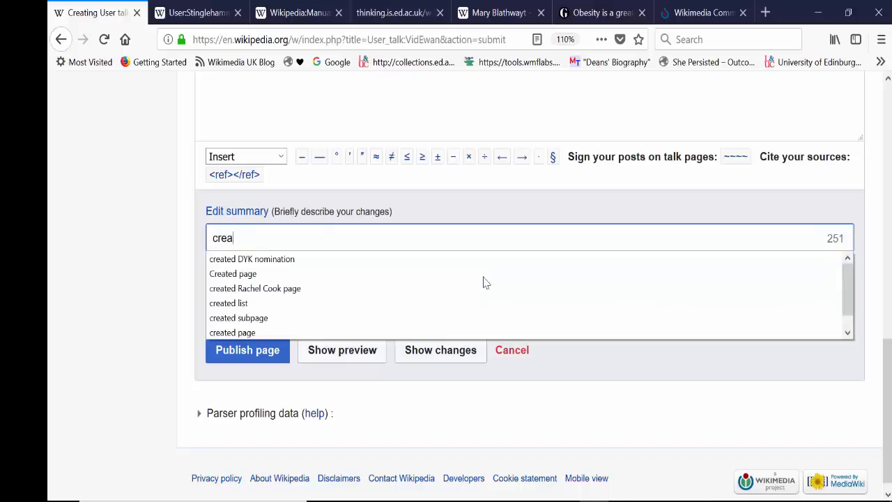
type("ted Talk page")
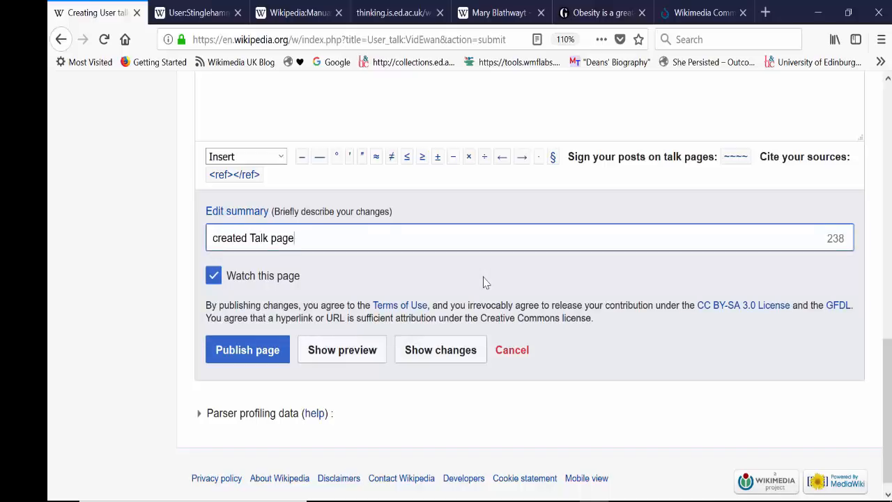
left_click(245, 353)
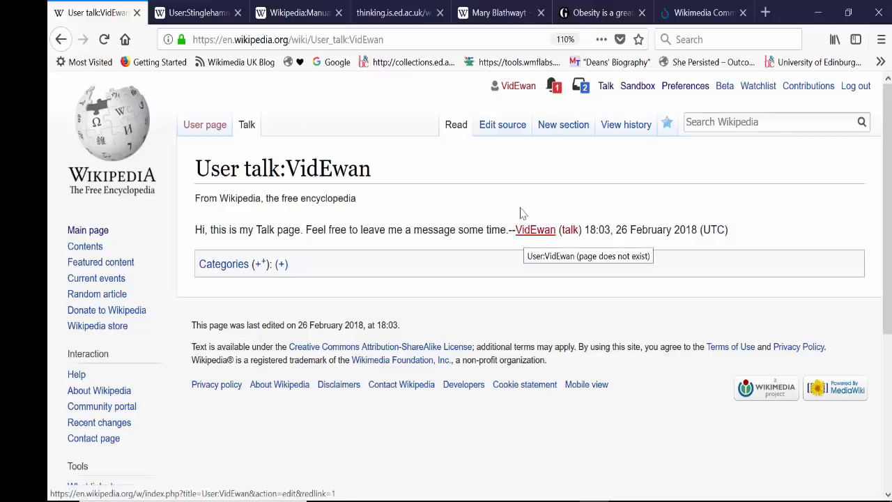
Open the account's own user page, start creating it in the visual editor and dismiss the editing notices.
left_click(514, 91)
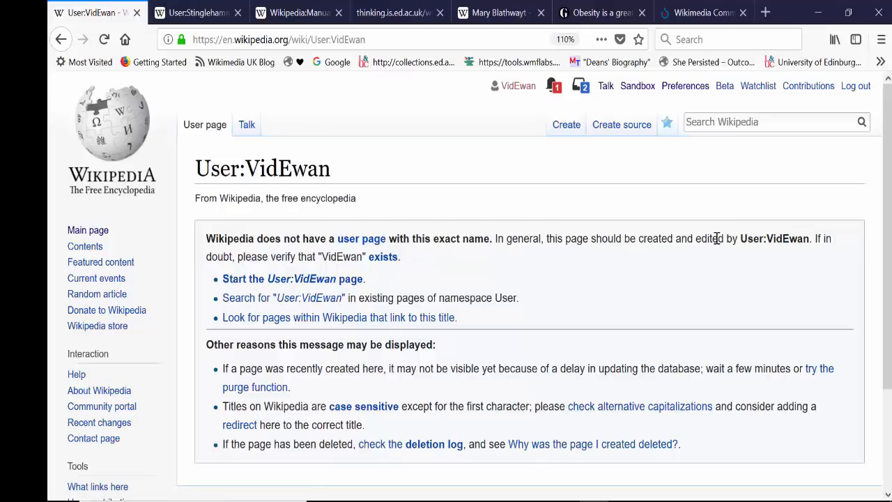
left_click(298, 282)
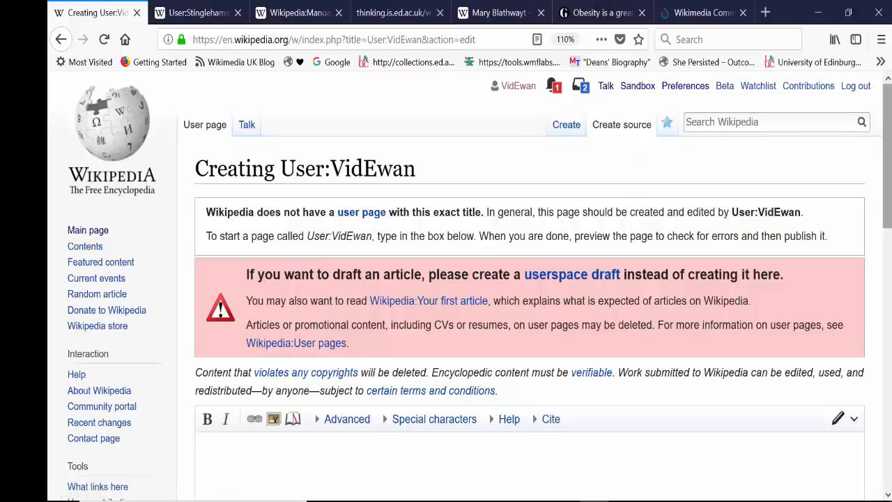
left_click_drag(889, 154, 885, 132)
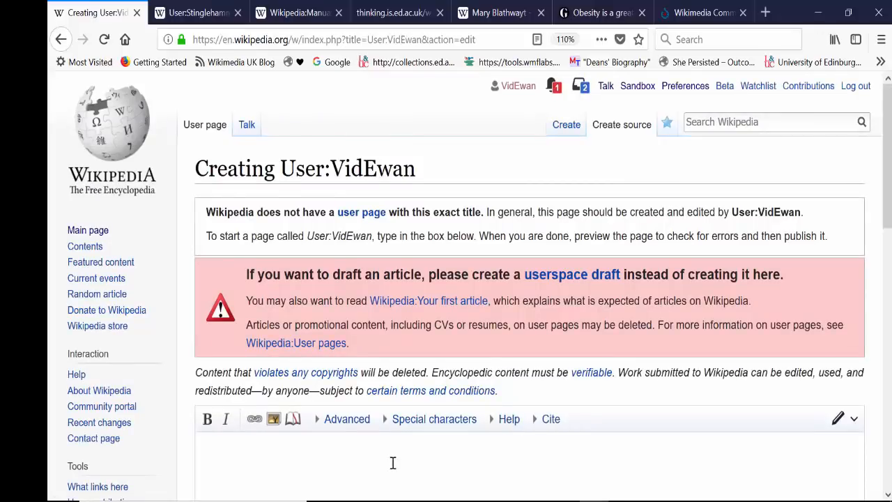
left_click(567, 130)
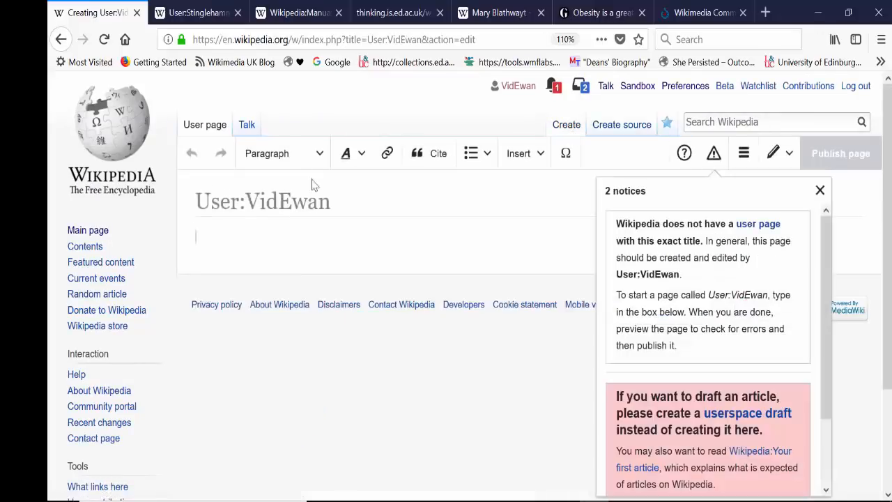
left_click(313, 260)
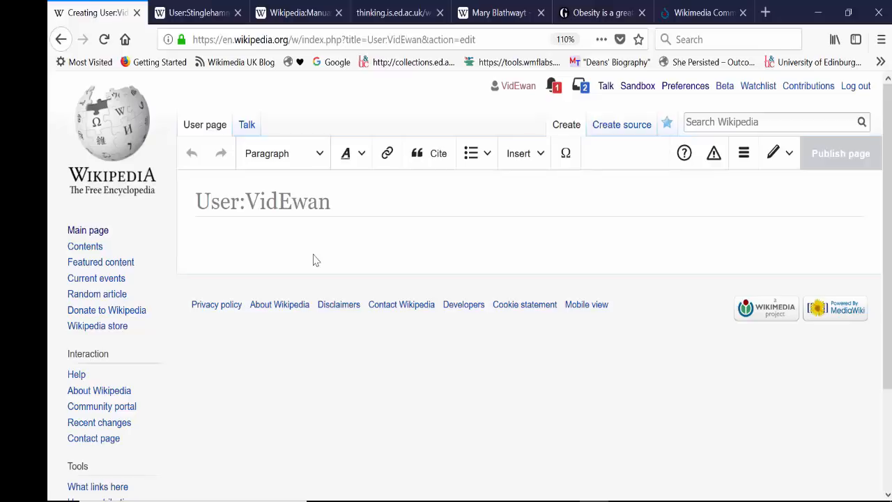
Begin the user page's body text with the greeting "Hi".
left_click(296, 242)
type("H")
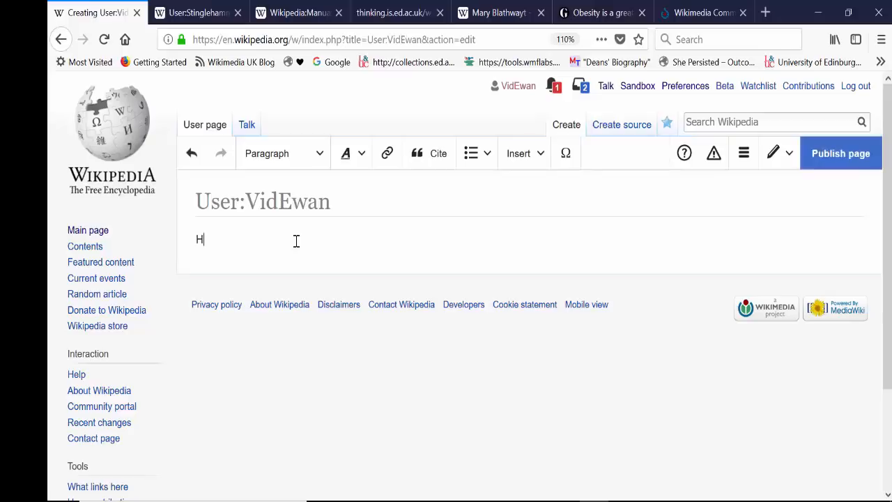
type("i")
key("BackSpace")
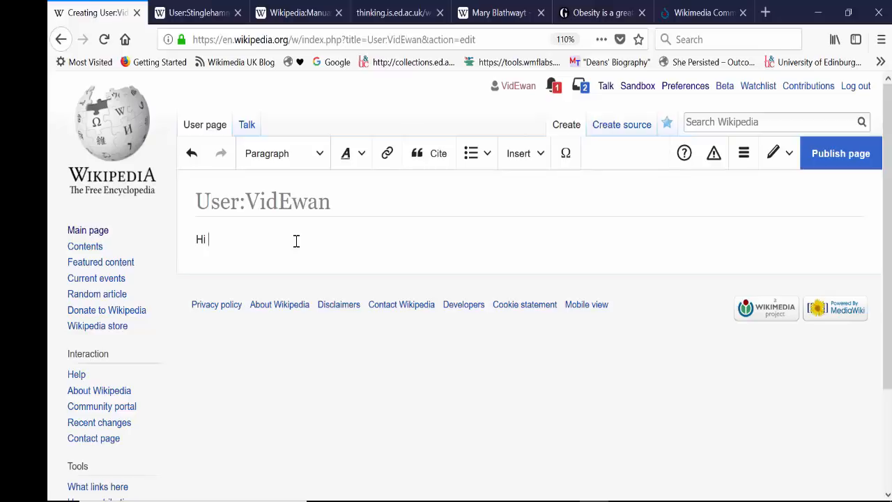
Complete the opening sentence with the author's first name and "I work at the University of Edinburgh as the Wikimedian in Residence.".
key("BackSpace")
key("BackSpace")
type("Hi")
type(", my name is Ewan and I wor")
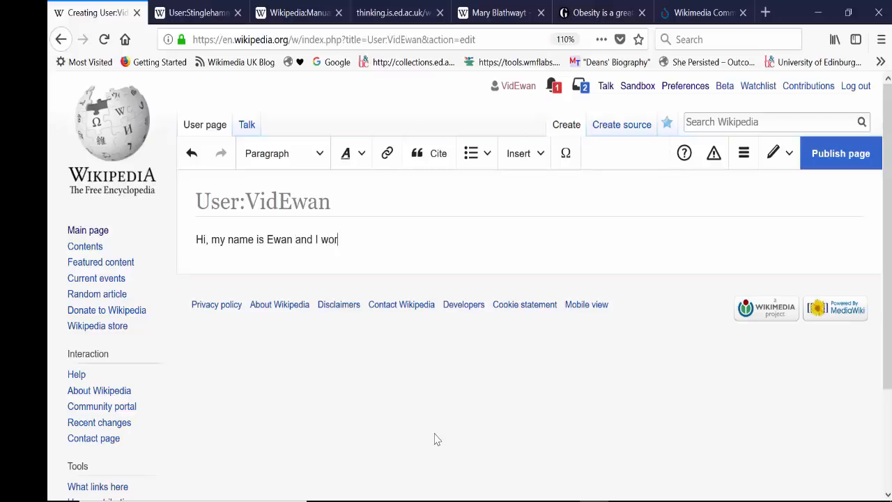
type("k at the University of")
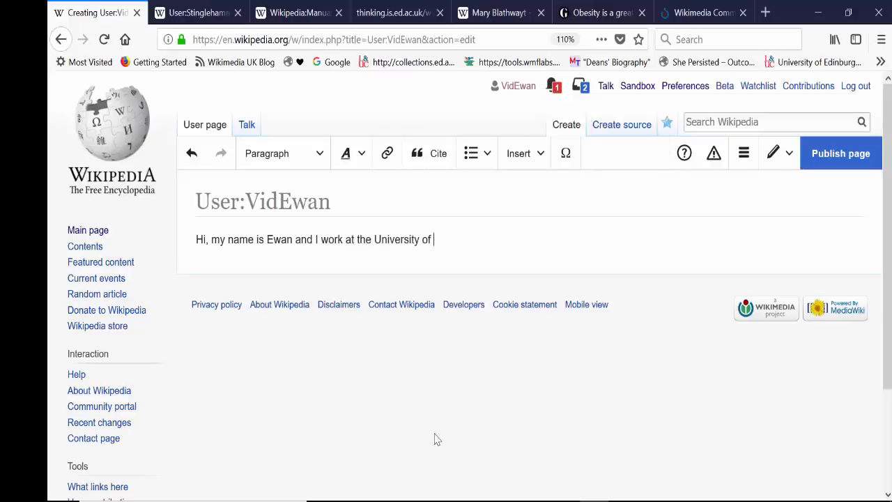
type(" Edinburgh as the Wi")
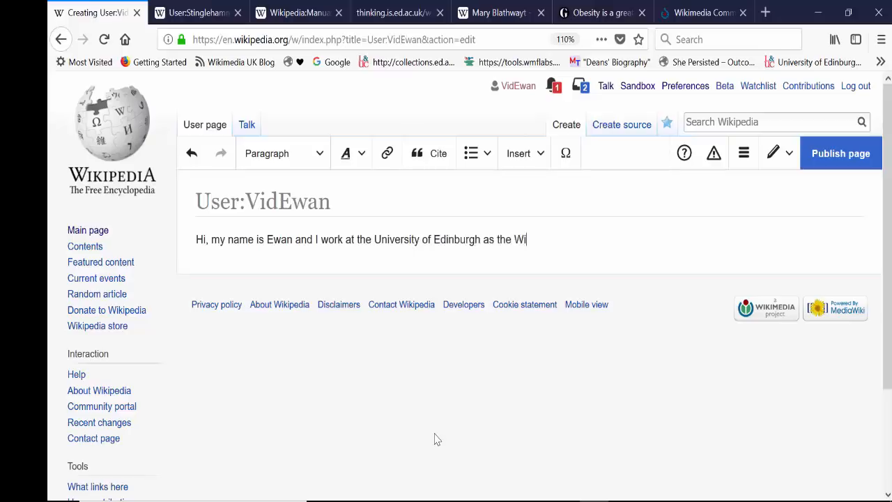
type("kimedian ")
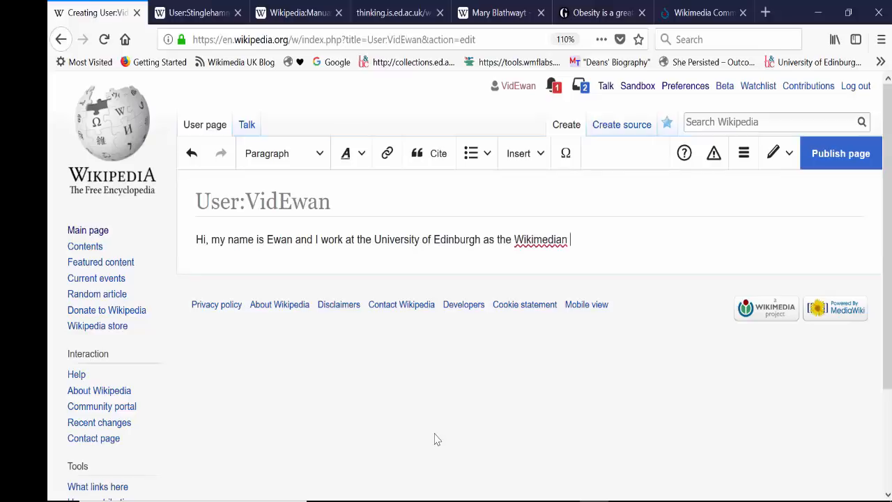
type("in Residence.")
Add a second paragraph reading "I'm interested in writing articles about film, Scotland and the suffragettes.".
key("Return")
key("BackSpace")
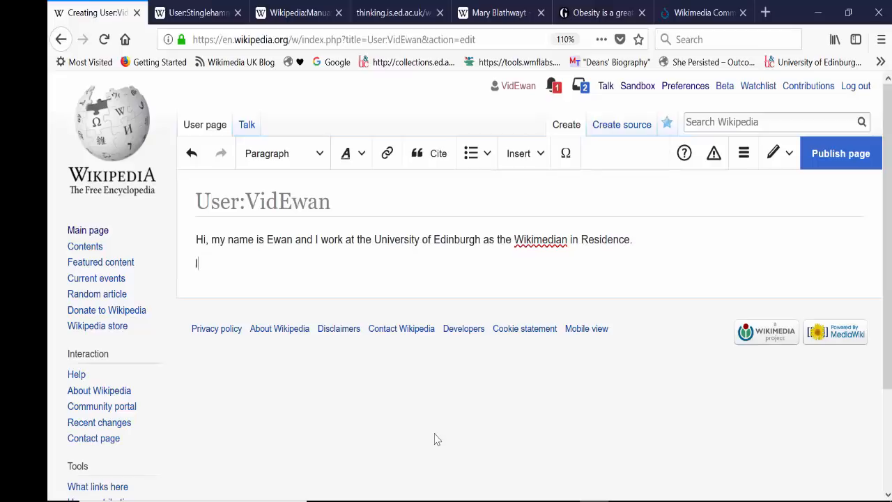
type("I'm intersted")
key("BackSpace")
key("BackSpace")
type("ested in writing art")
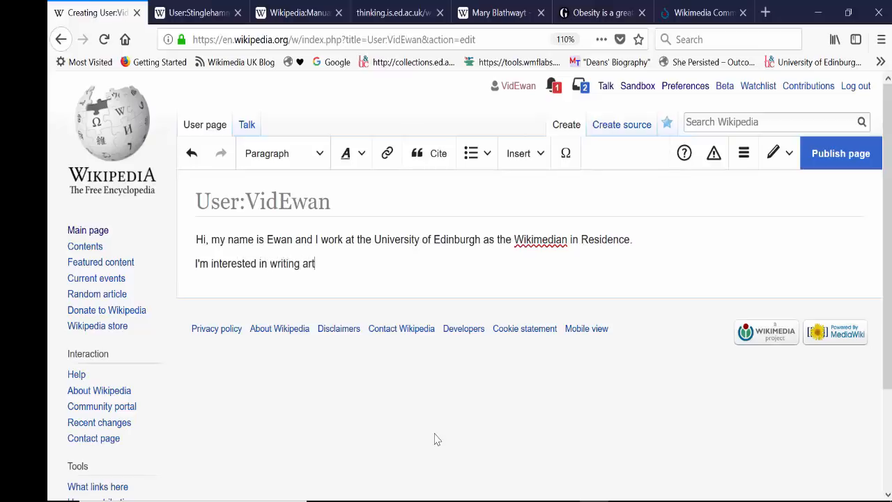
type("icles about film, Scotland")
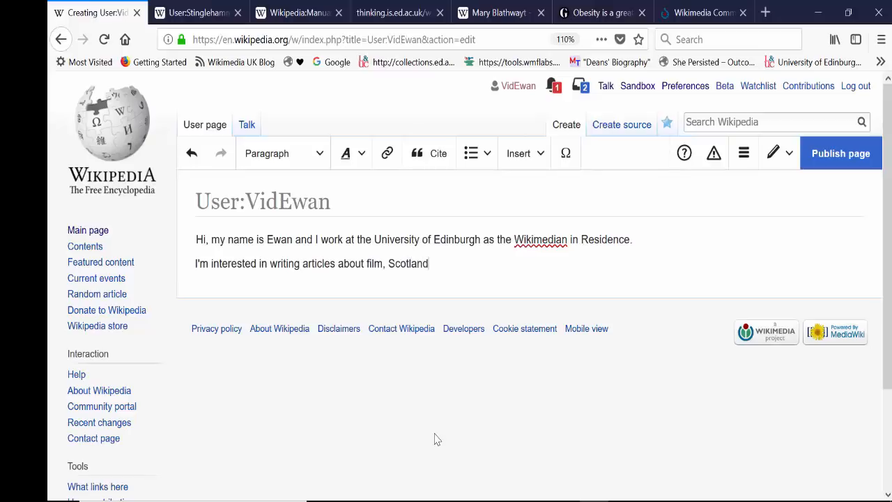
type(" and the suffreagette")
key("BackSpace")
key("BackSpace")
key("BackSpace")
key("BackSpace")
key("BackSpace")
key("BackSpace")
key("BackSpace")
key("BackSpace")
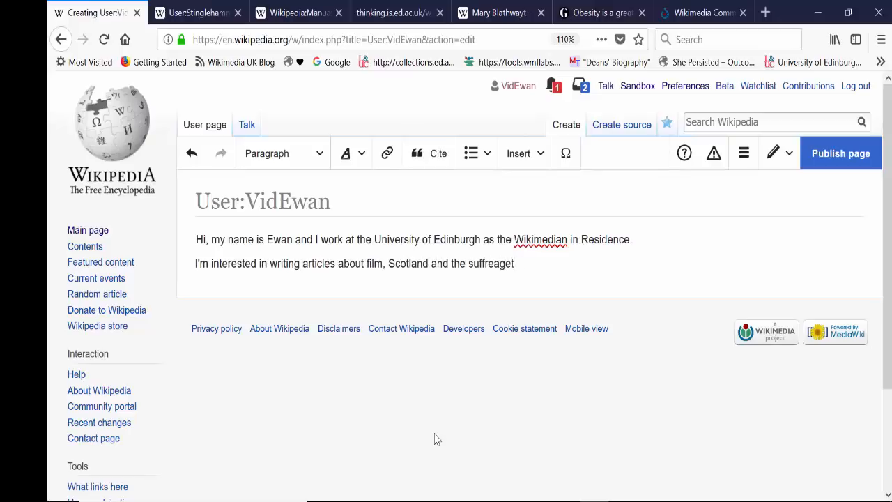
type("ragettes.")
Link "University of Edinburgh" in the first sentence to the Wikipedia article of the same name.
left_click(374, 239)
left_click(480, 239, "shift")
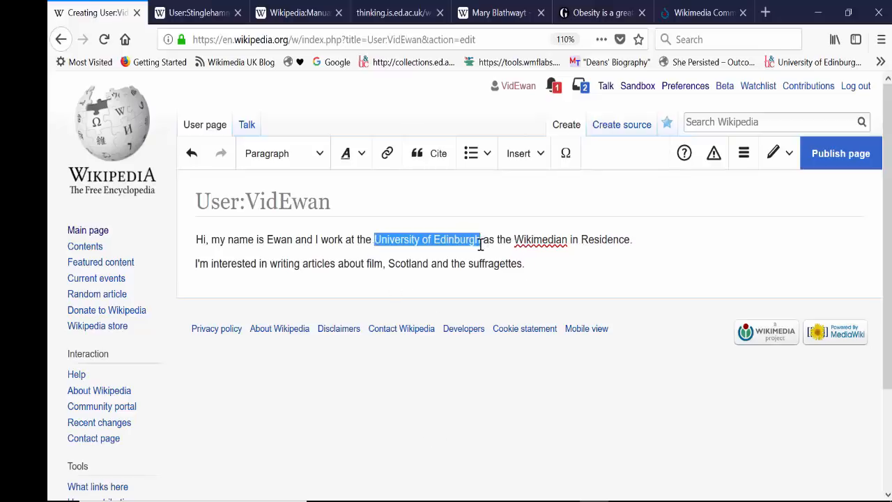
left_click(387, 154)
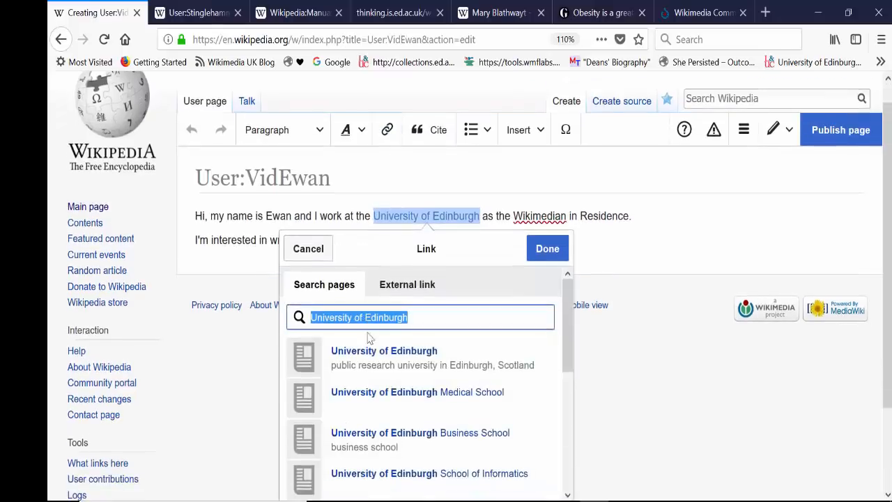
left_click(390, 361)
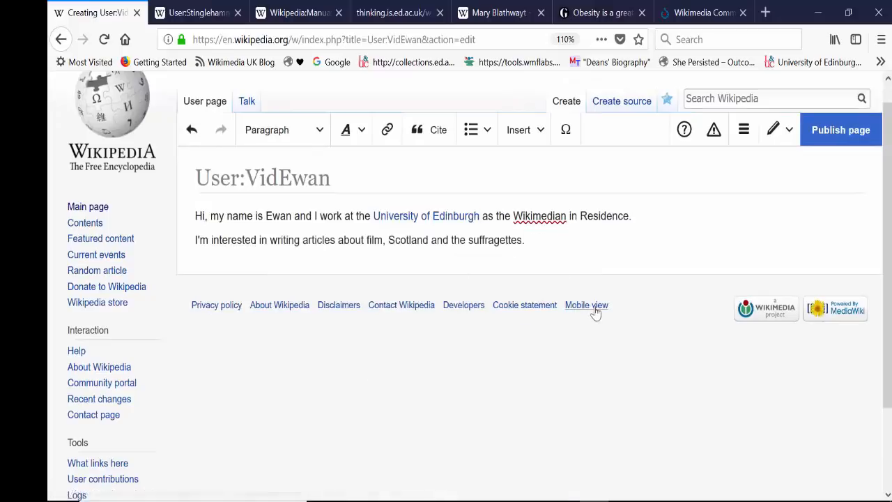
Make the author's first name in the opening sentence bold.
left_click_drag(292, 216, 265, 216)
left_click(345, 131)
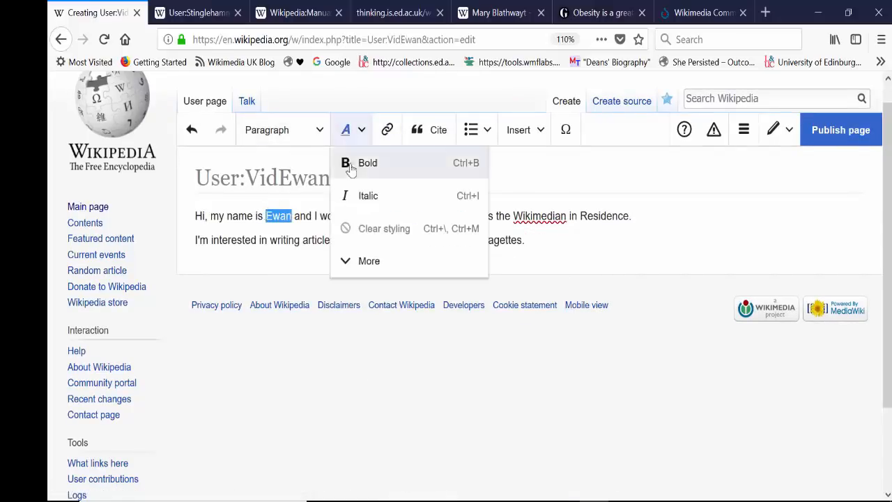
left_click(351, 165)
left_click(521, 242)
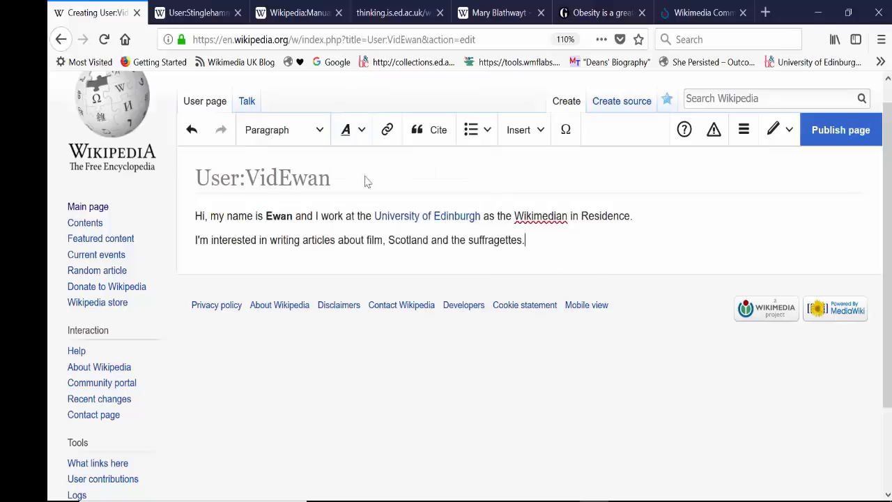
Insert the "This is a new user" template at the start of the page, before the greeting.
left_click(528, 135)
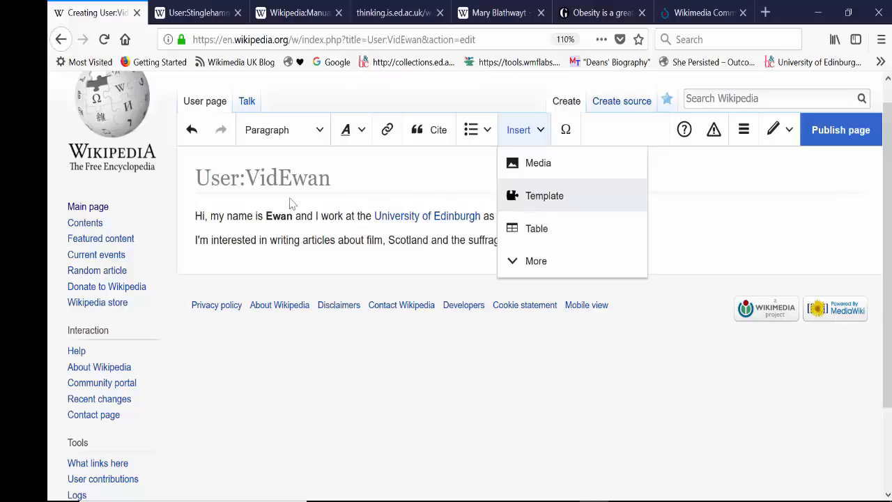
left_click(194, 216)
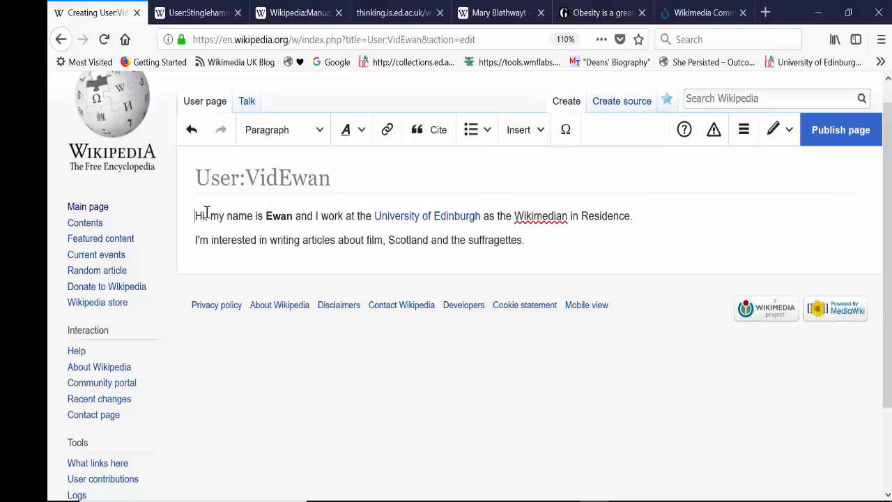
left_click(519, 131)
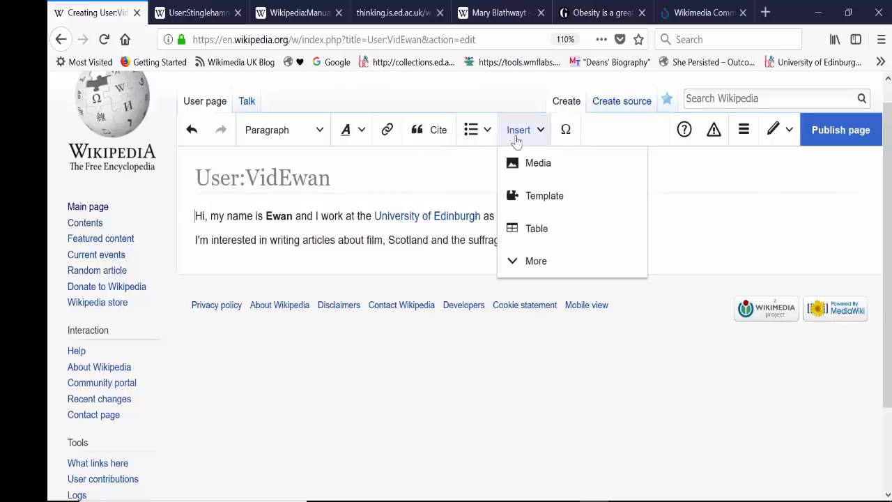
left_click(543, 201)
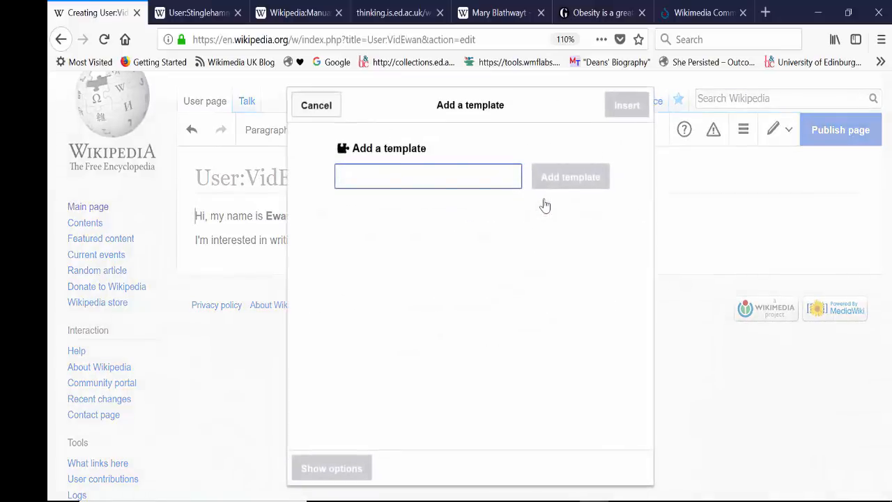
type("this is new")
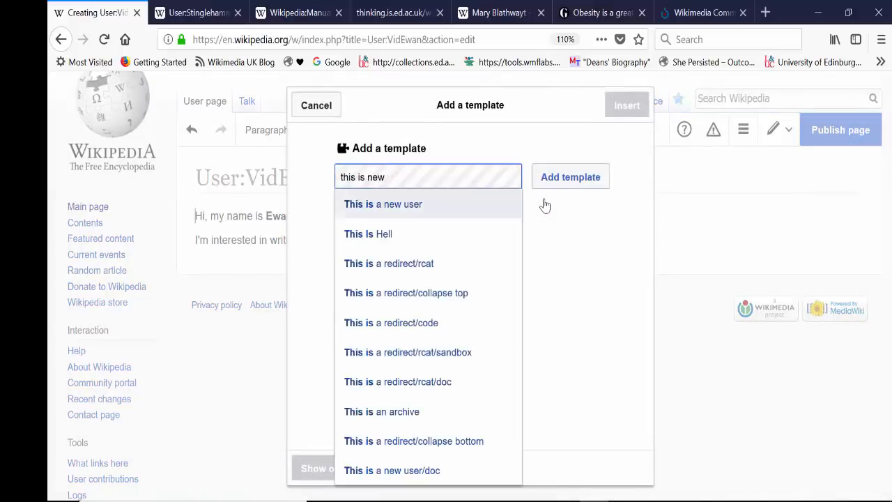
type(" user")
key("BackSpace")
key("BackSpace")
key("BackSpace")
key("BackSpace")
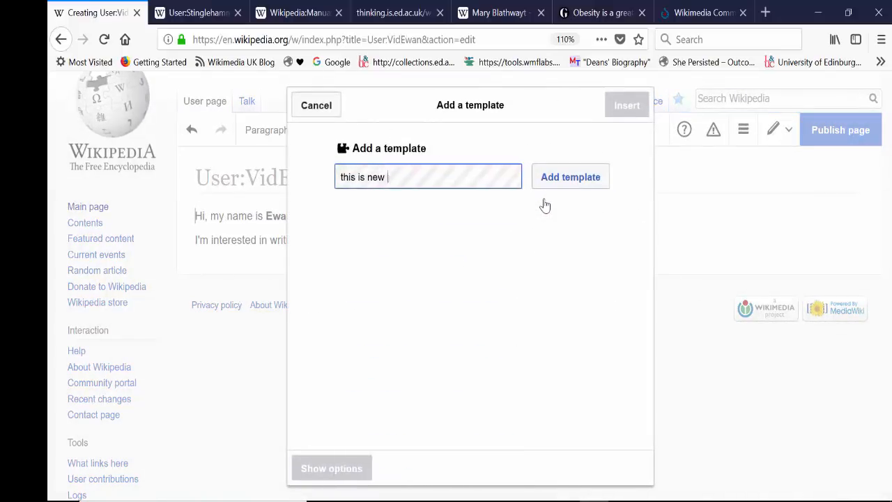
key("BackSpace")
key("BackSpace")
key("BackSpace")
key("BackSpace")
type("a new u")
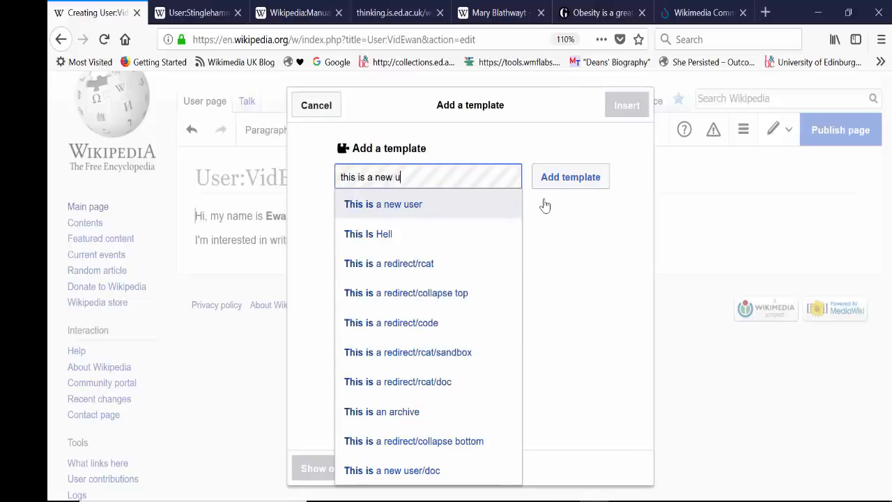
type("ser")
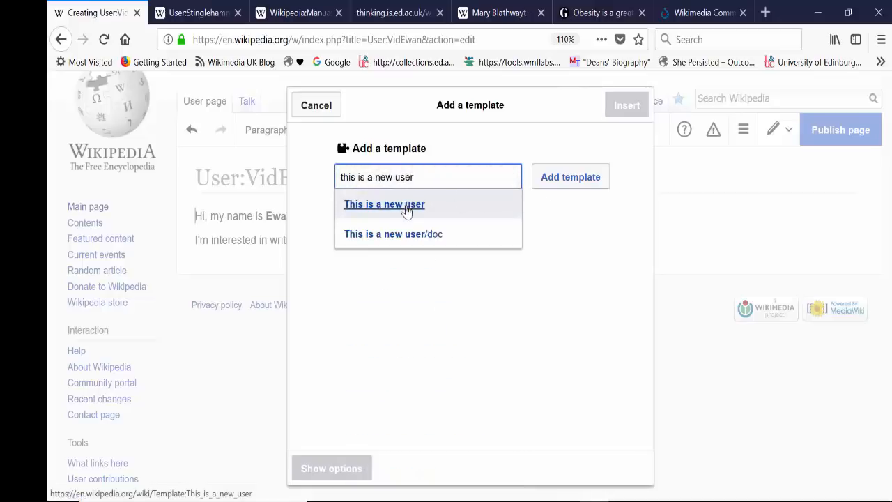
left_click(407, 211)
left_click(544, 182)
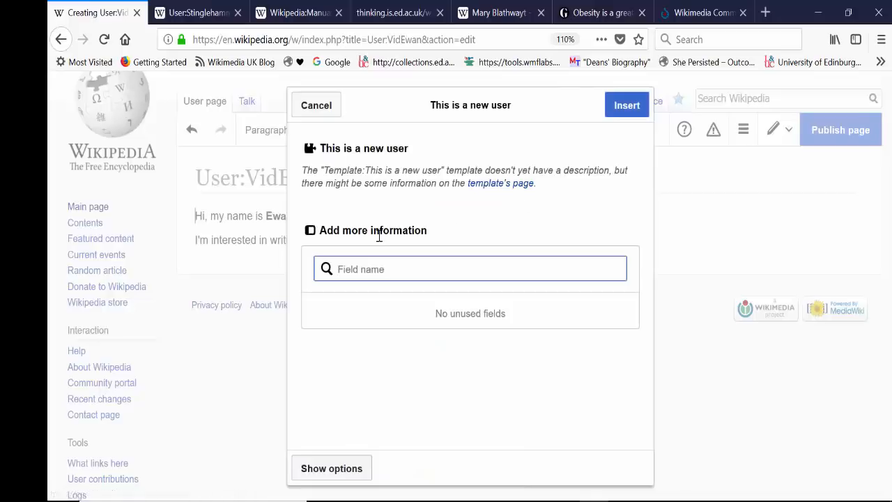
left_click(627, 110)
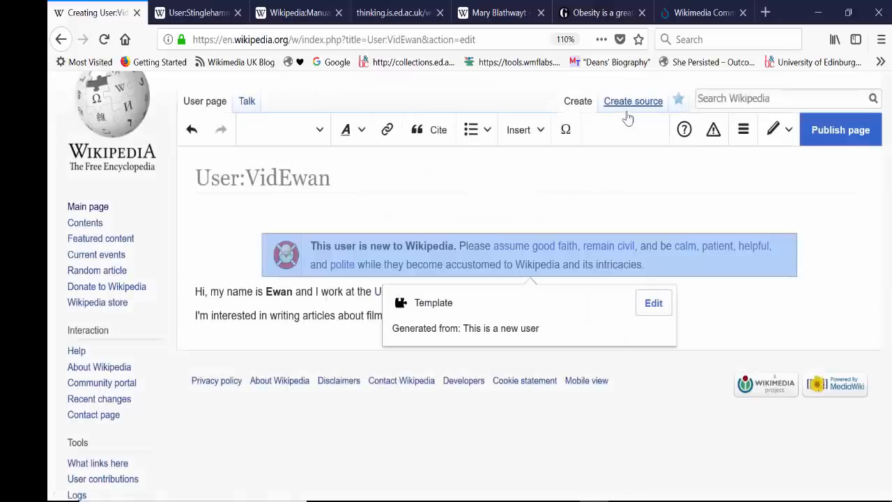
left_click(671, 289)
left_click(633, 271)
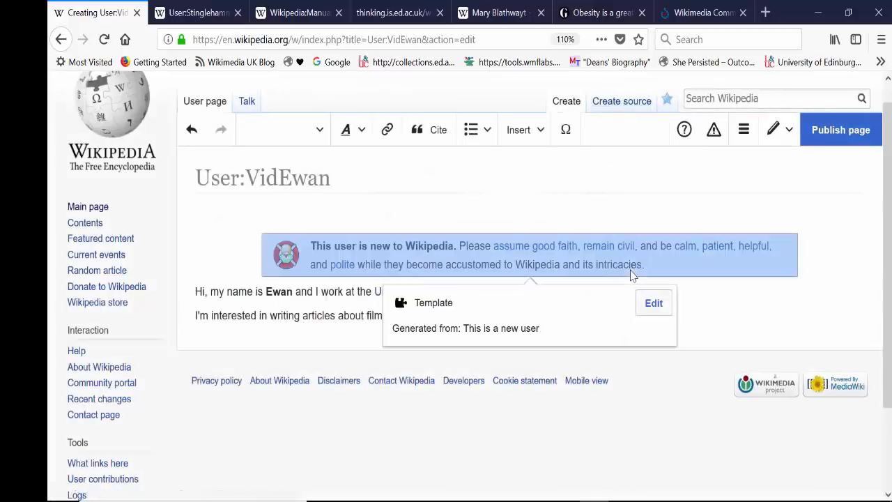
left_click(711, 297)
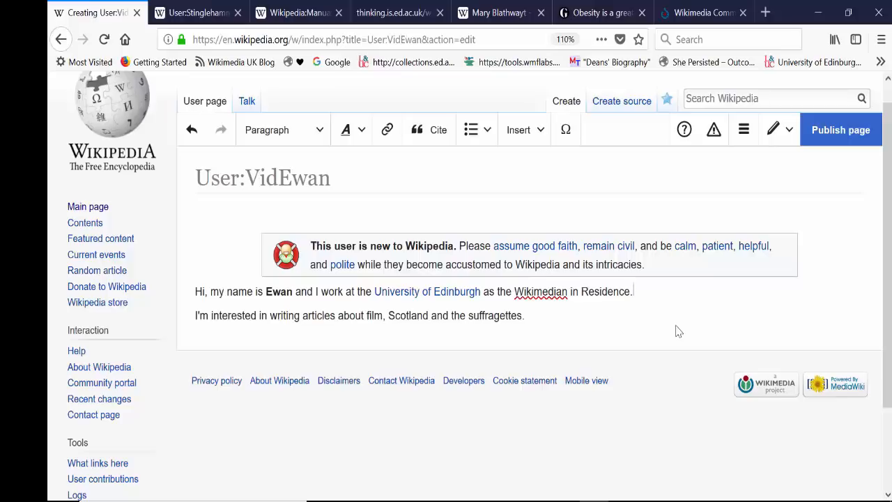
Publish the user page with the edit summary "created my userpage".
left_click(832, 145)
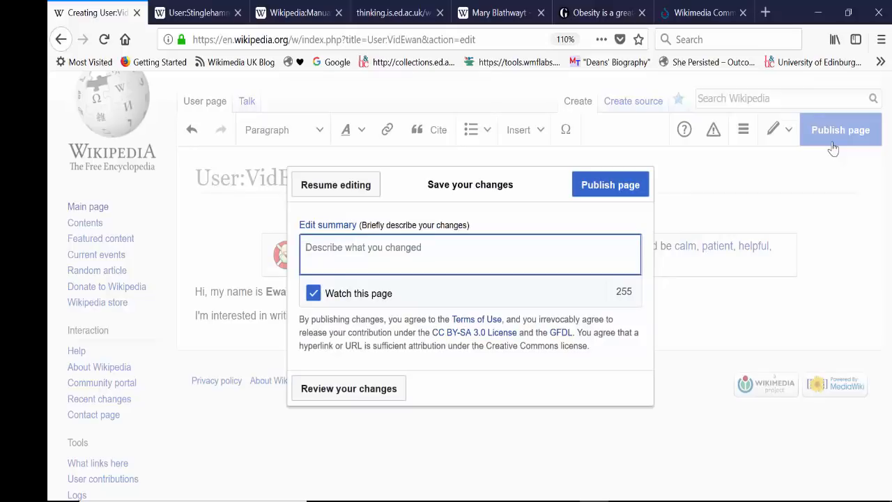
type("created my userpage")
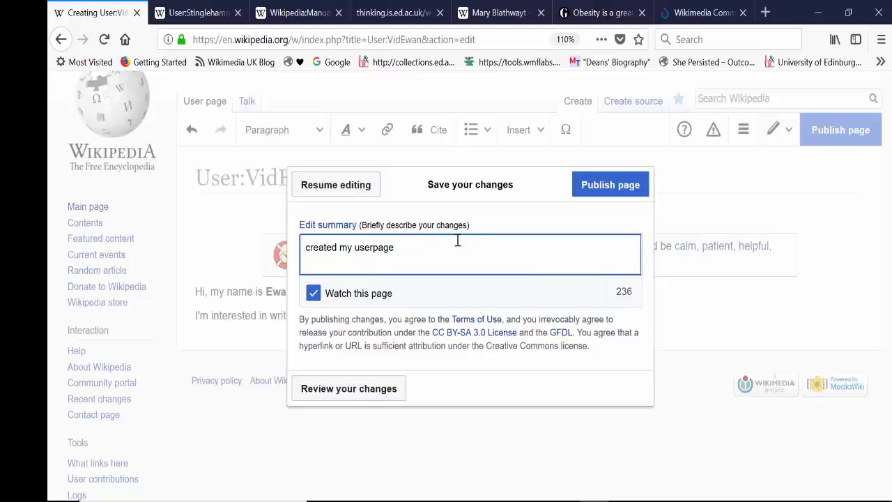
left_click(626, 184)
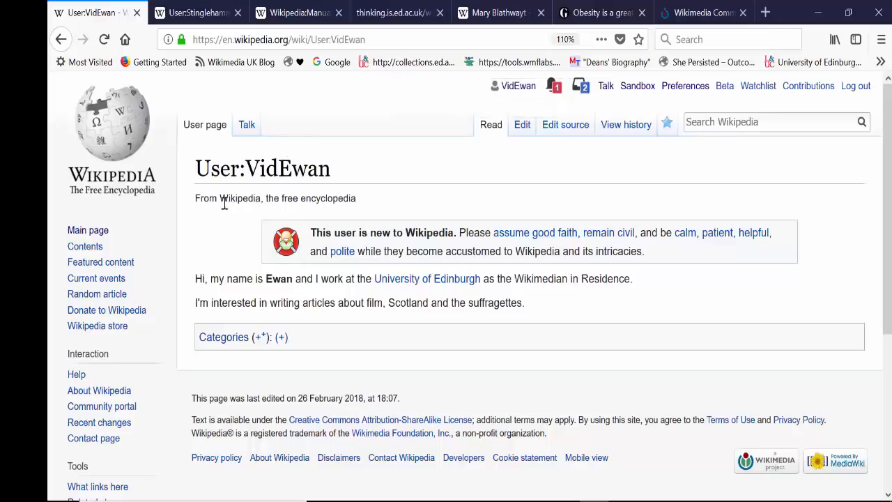
Review the account's talk page and the published sandbox page, including the sandbox's visual editing view.
left_click(246, 125)
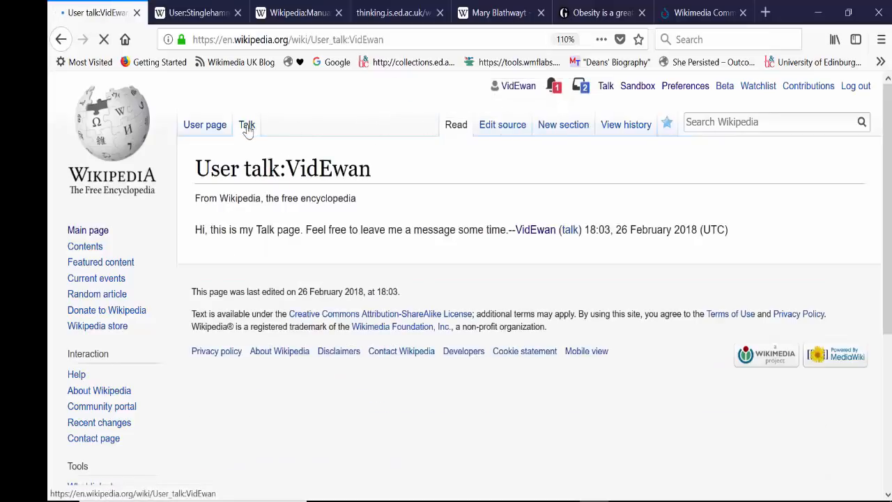
left_click(638, 86)
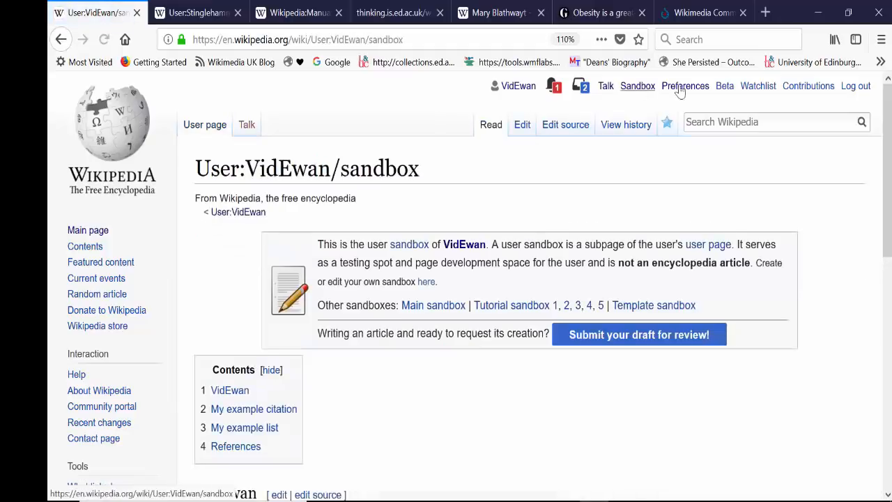
left_click(880, 316)
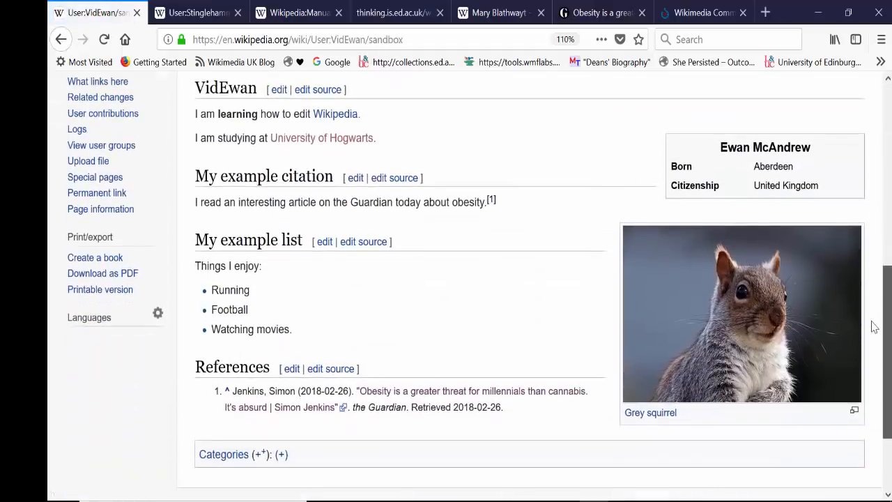
left_click(883, 252)
left_click_drag(886, 169, 872, 338)
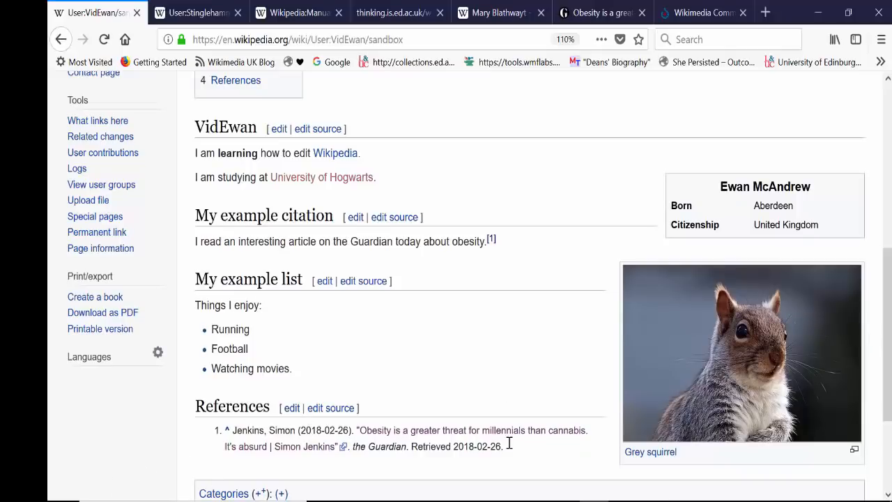
left_click_drag(887, 329, 886, 162)
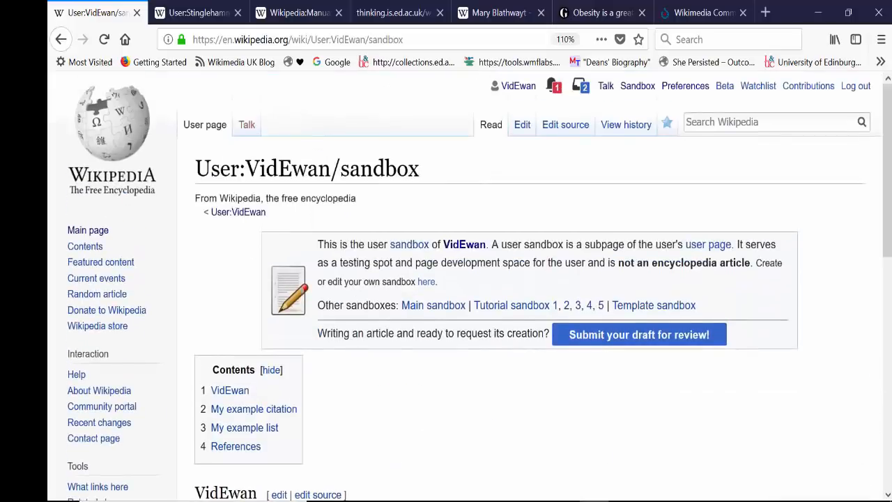
left_click(522, 132)
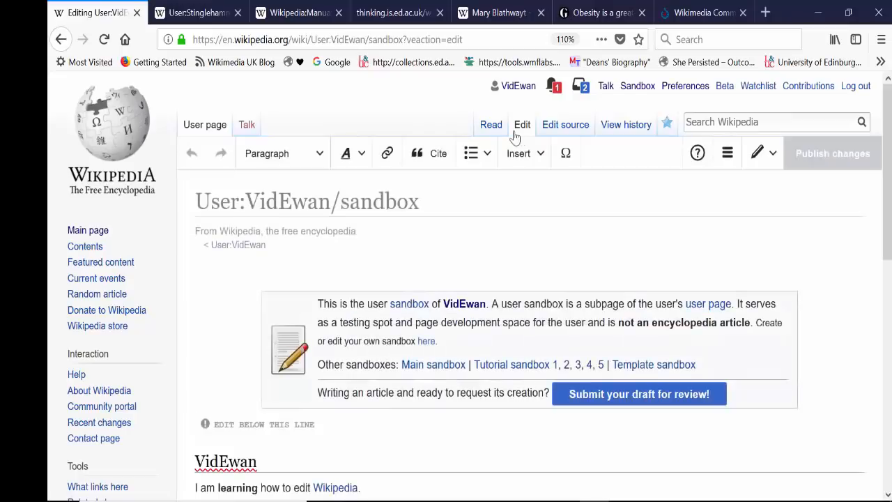
left_click(493, 128)
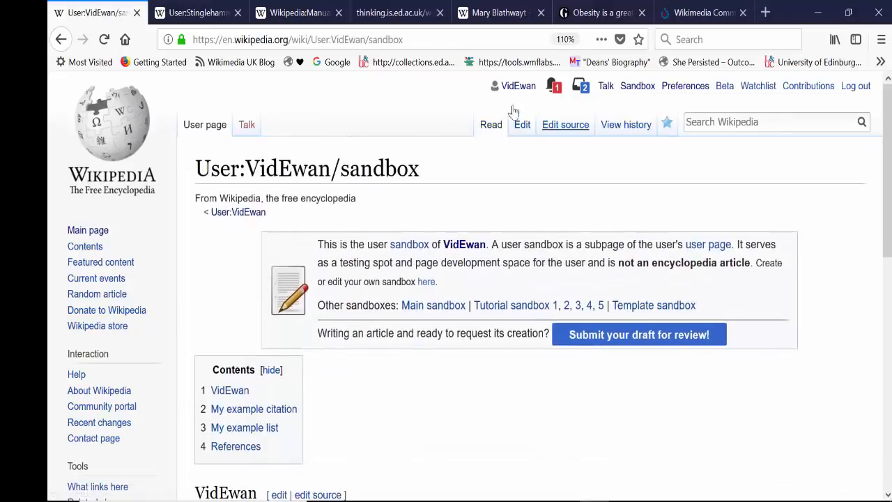
left_click(104, 39)
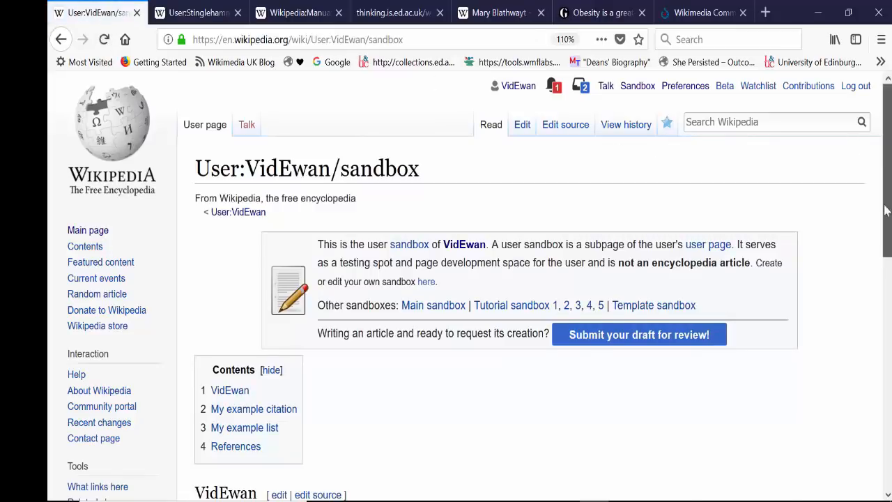
left_click_drag(885, 207, 858, 71)
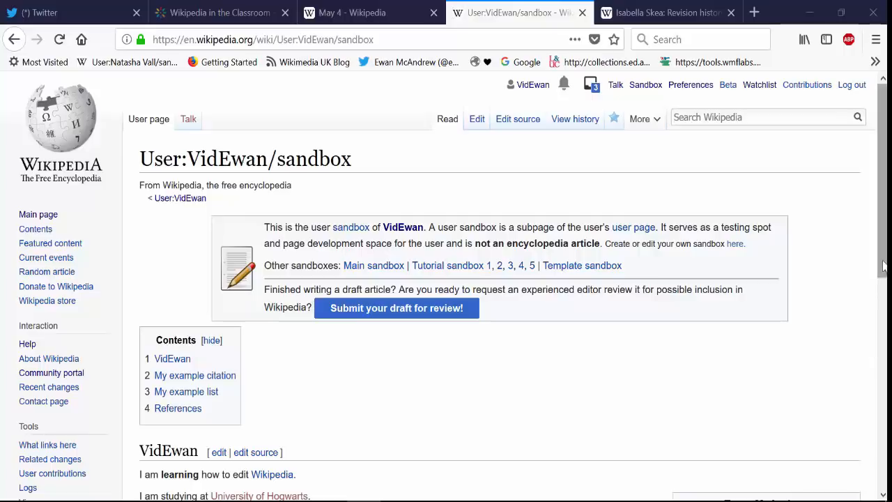
scroll(883, 266, "down", 1)
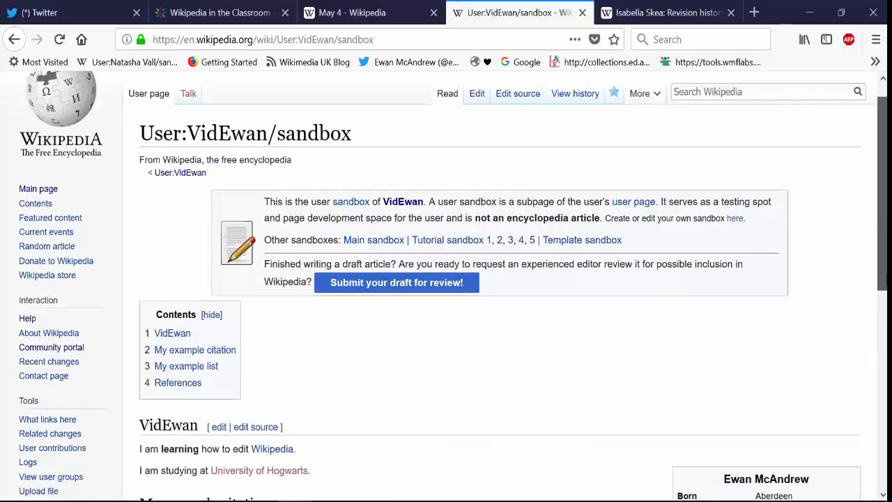
scroll(884, 266, "up", 1)
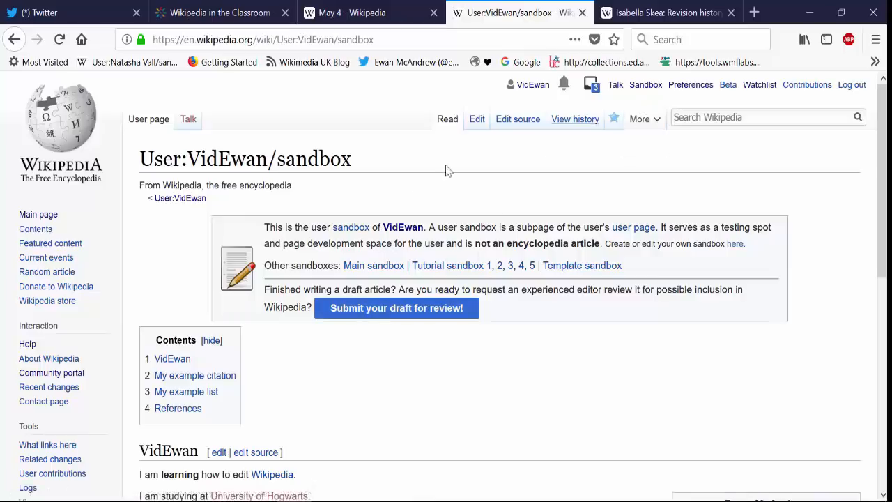
Open the form for moving the sandbox page and set the destination namespace to (Article).
mouse_move(639, 124)
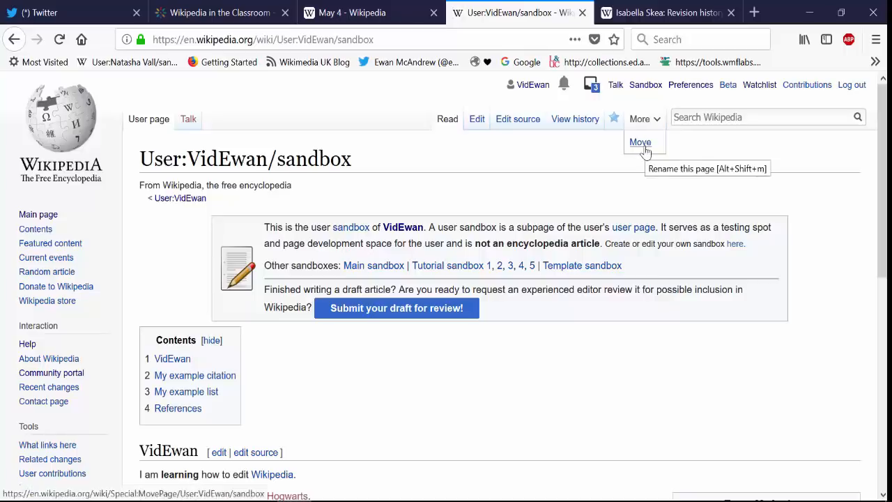
left_click(644, 148)
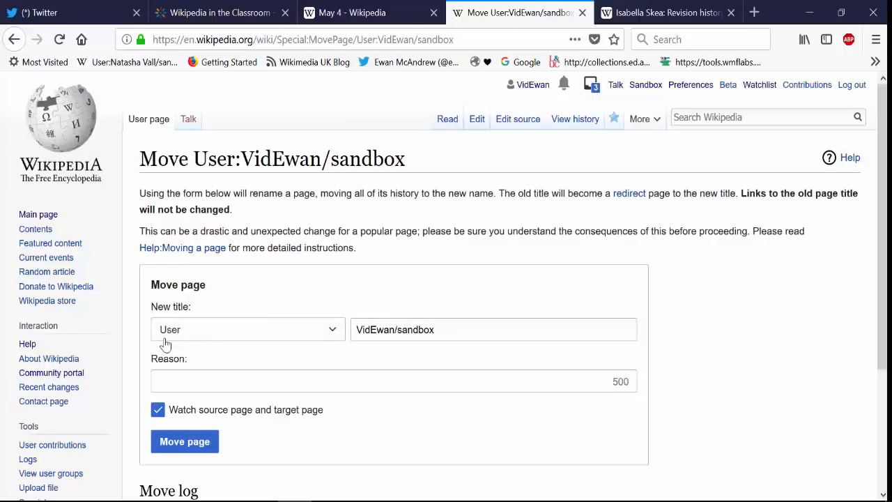
left_click(325, 330)
left_click(264, 92)
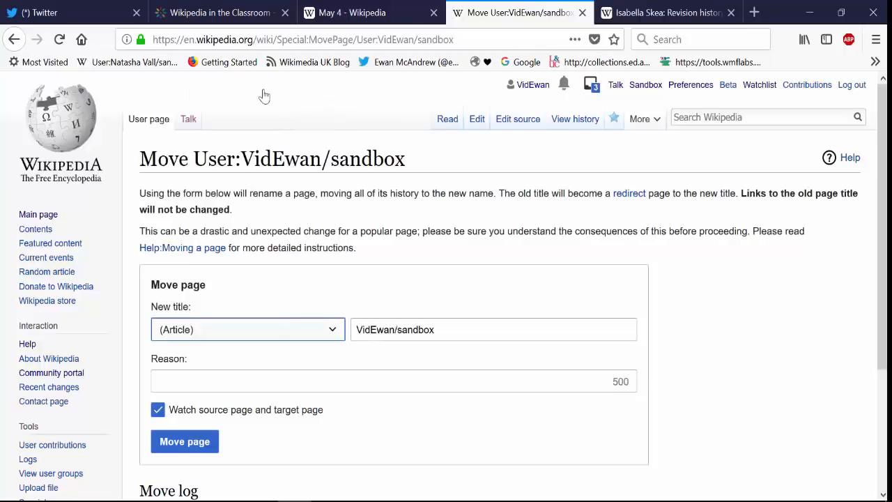
Replace the page's new title with "Mary Blathwayt (suffragette)".
left_click_drag(465, 329, 10, 321)
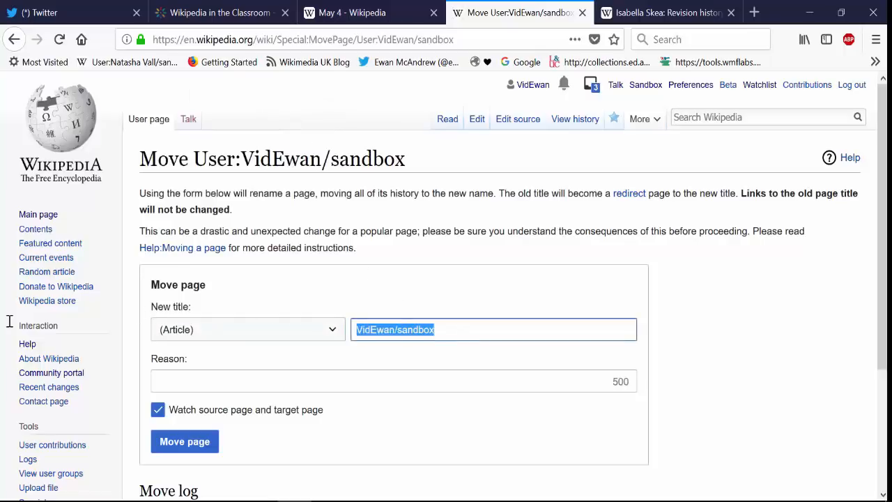
type("Mary")
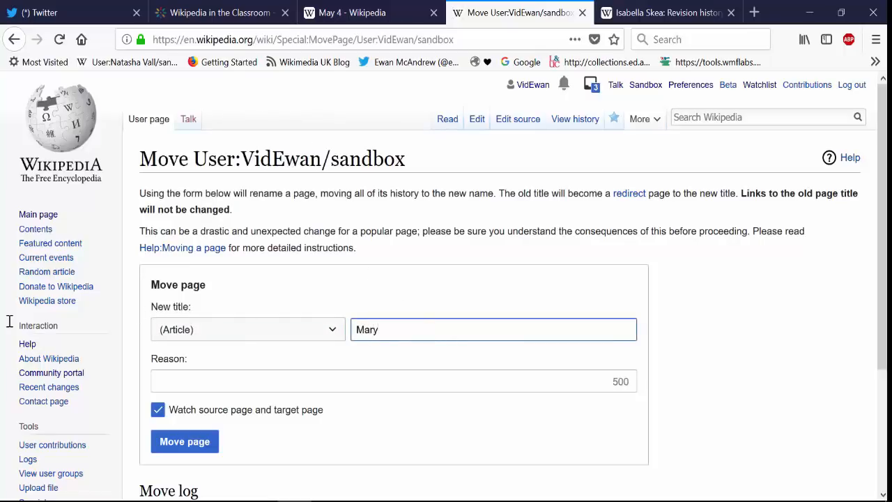
type(" Blathwayt")
left_click(355, 334)
left_click_drag(358, 331, 389, 331)
left_click(380, 329)
left_click(457, 326)
type("suffragette)")
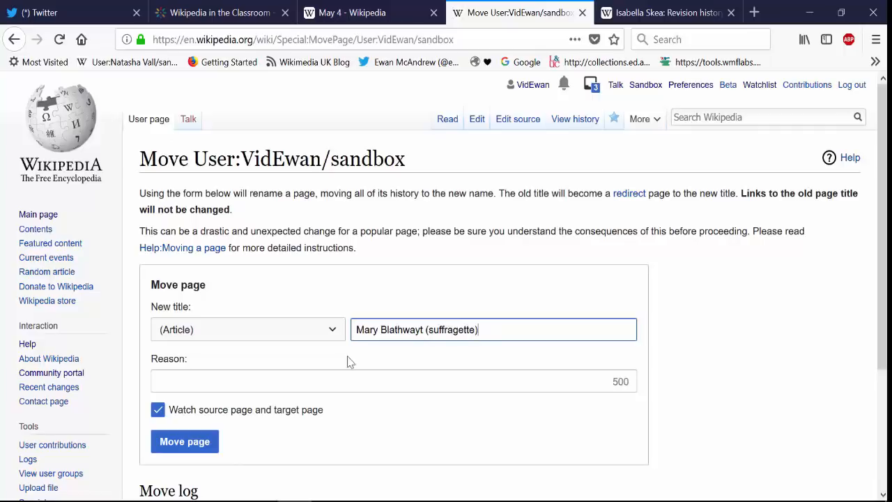
Enter "created new article" as the reason for moving the page.
left_click(319, 377)
type("cr")
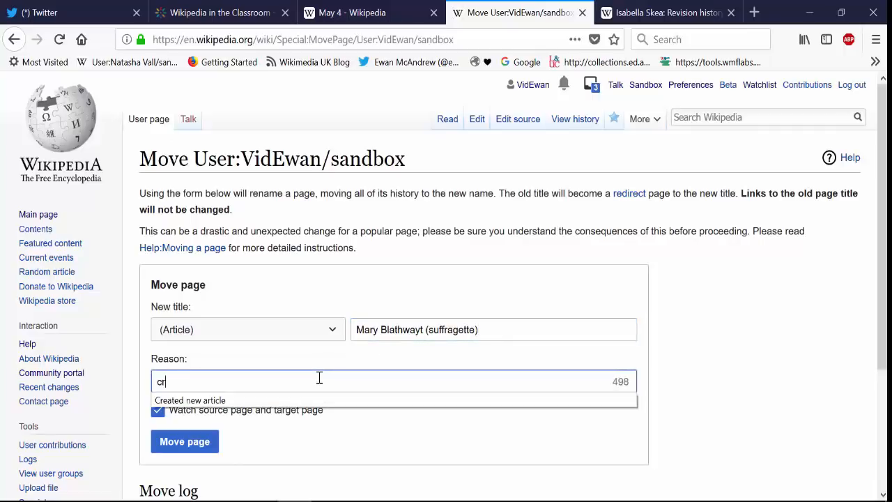
type("eated new article")
left_click(312, 431)
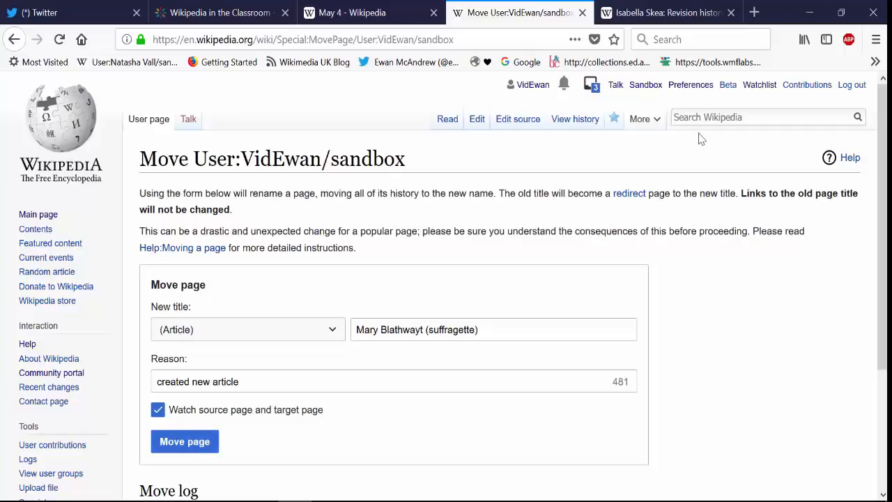
Open the existing Mary Blathwayt Wikipedia article in a new browser tab, keeping the unsubmitted move form open.
left_click(739, 13)
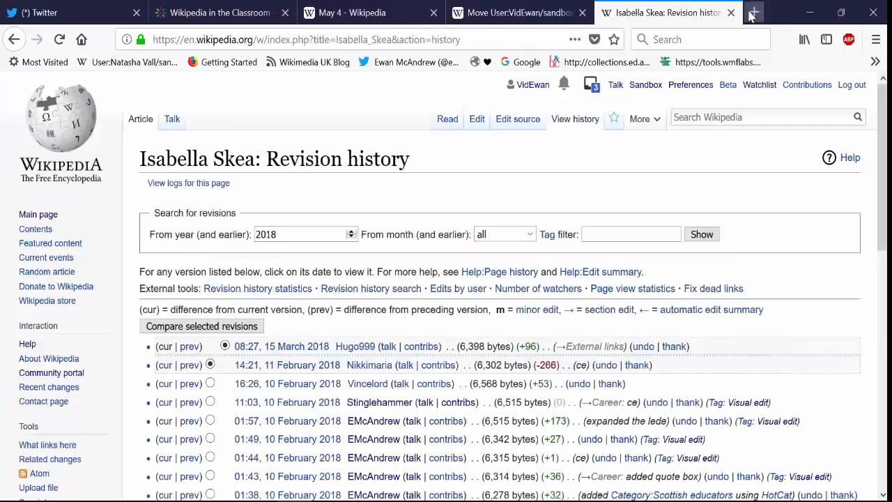
left_click(753, 14)
type("mary bla")
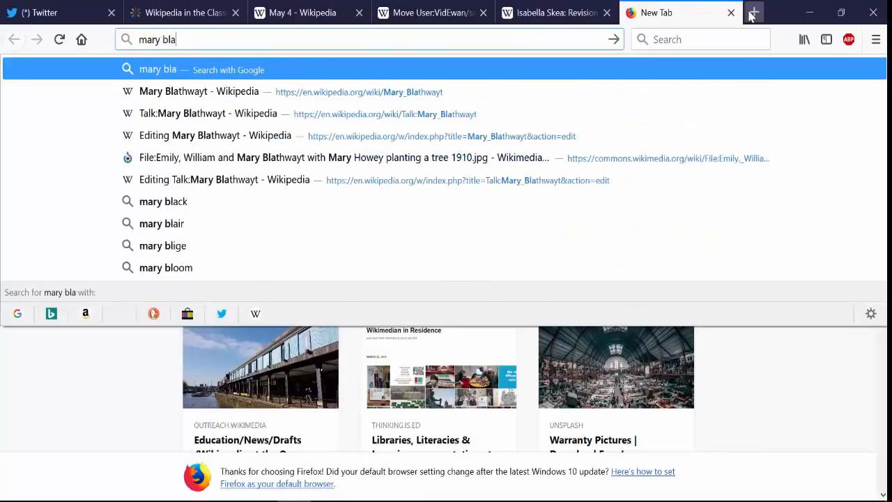
type("thwayt")
key("Down")
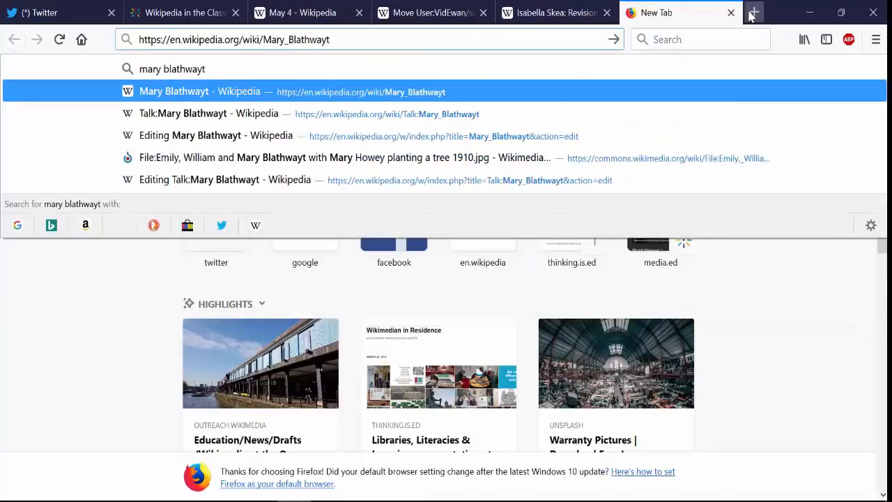
key("Return")
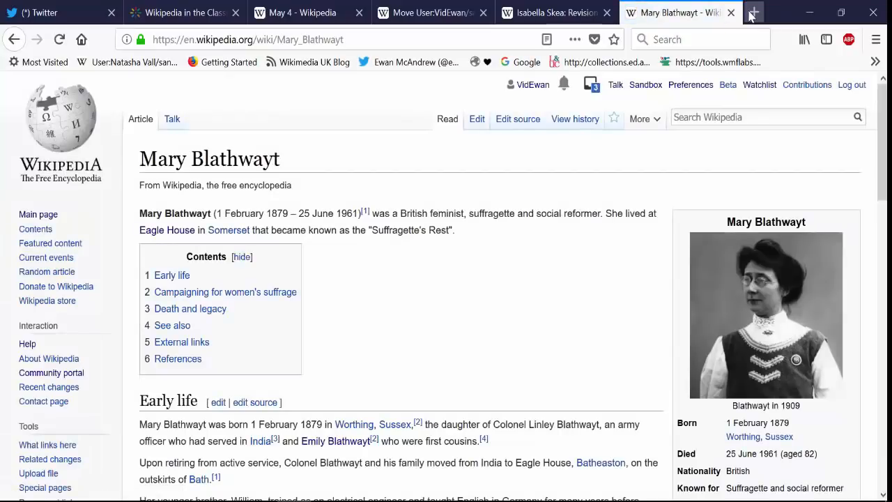
left_click(419, 12)
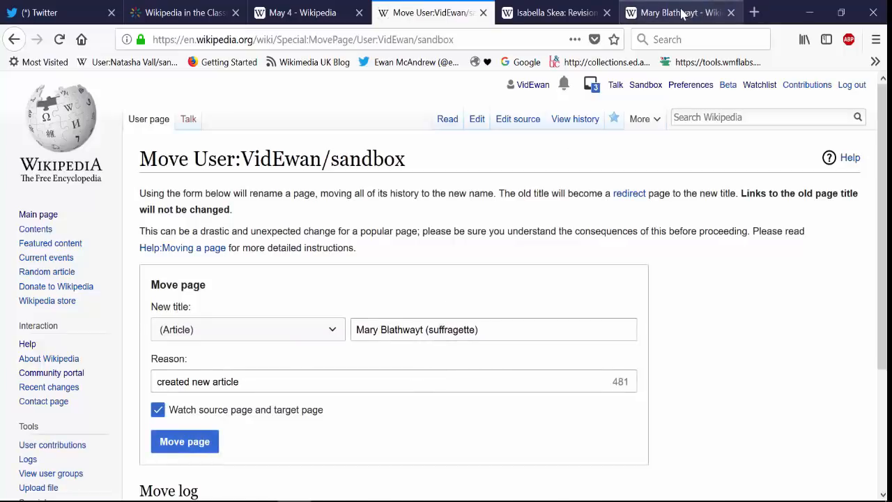
left_click(682, 14)
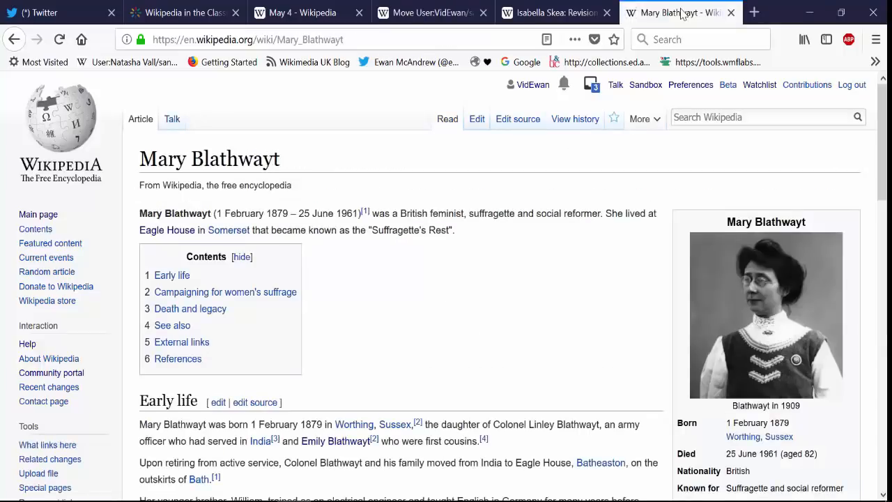
Add the category "Women's rights activists" to the Mary Blathwayt article and save it.
left_click_drag(882, 126, 882, 416)
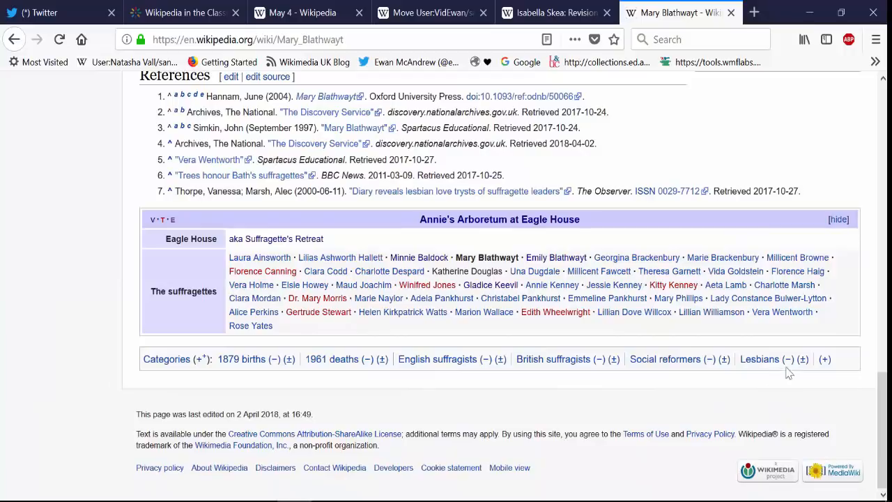
left_click(825, 359)
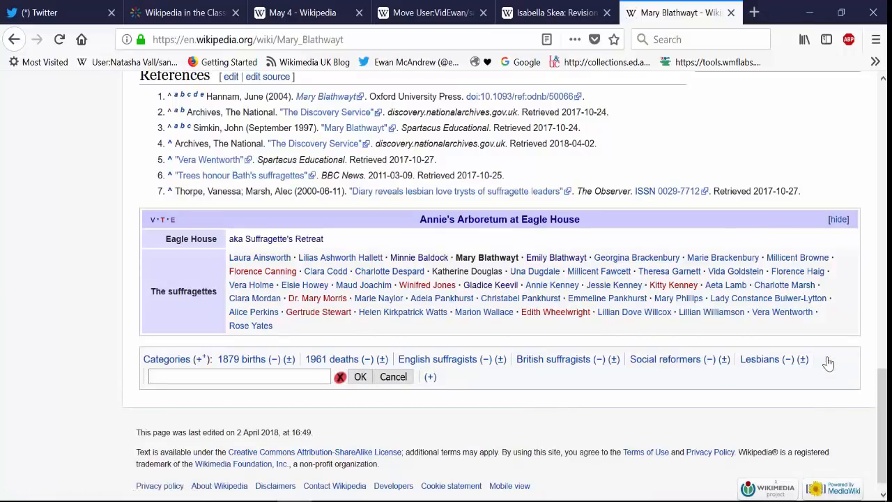
type("Womens ")
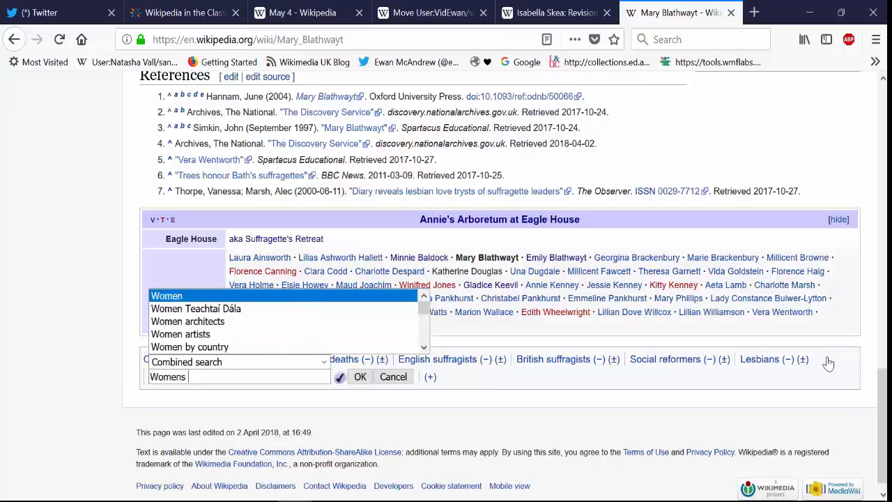
type("rights")
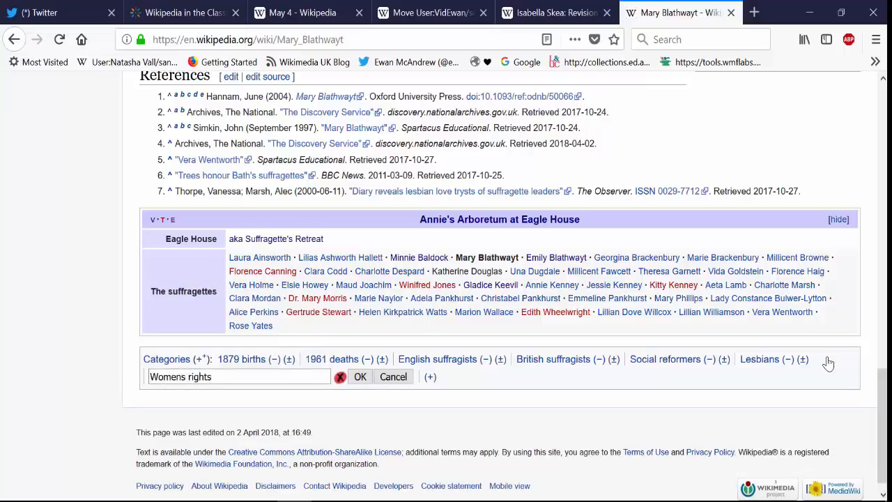
key("BackSpace")
key("BackSpace")
key("BackSpace")
key("BackSpace")
key("BackSpace")
key("BackSpace")
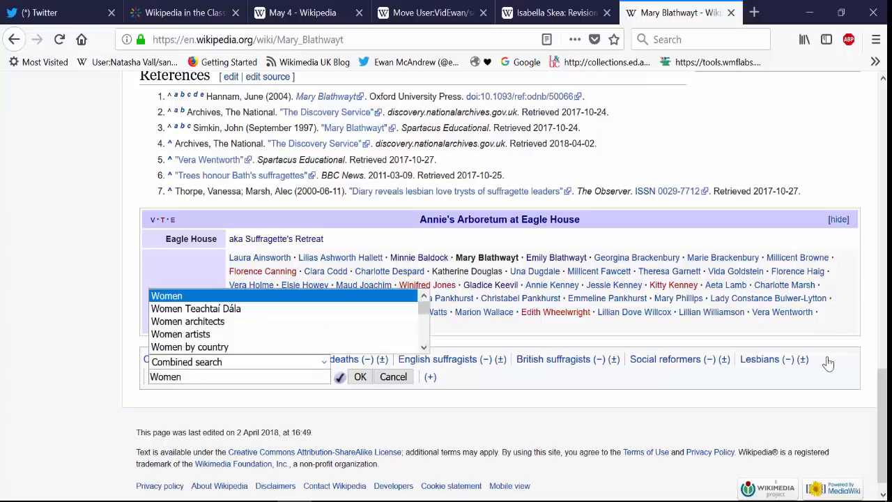
type("'s rights activists")
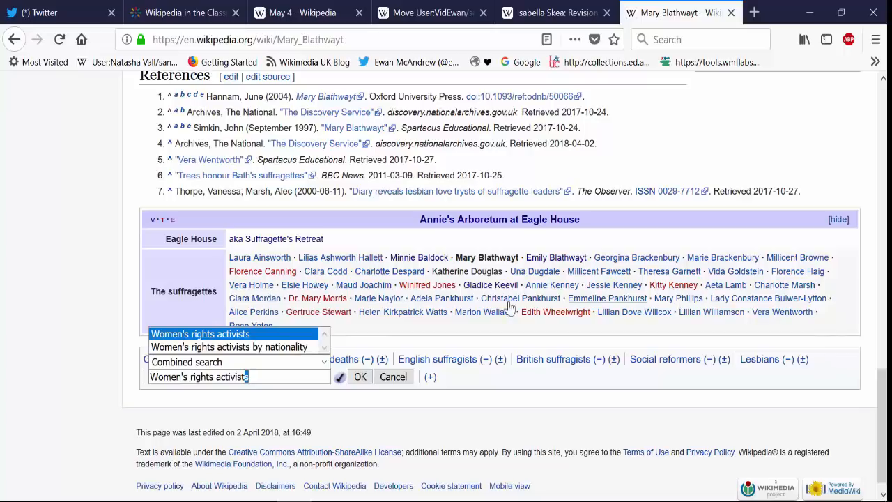
left_click(356, 377)
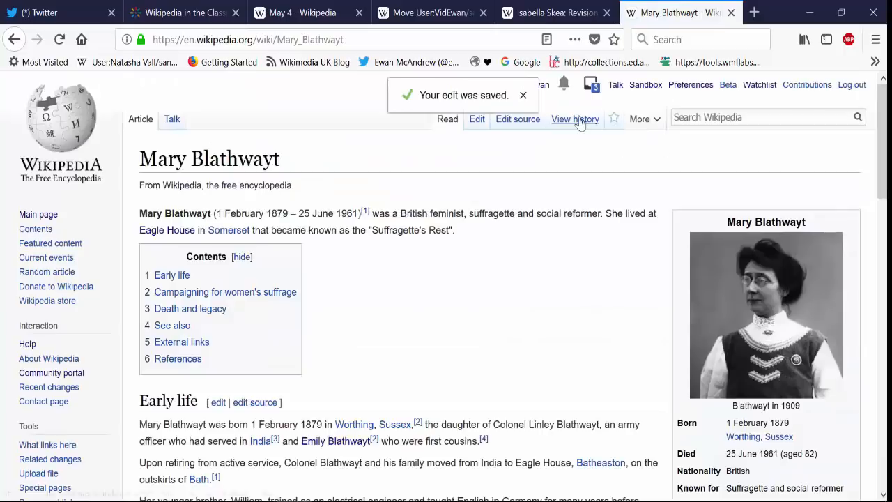
Open the Mary Blathwayt article's talk page and review its WikiProject banners, editathon notices and categories.
right_click(172, 120)
key("Escape")
left_click(172, 120)
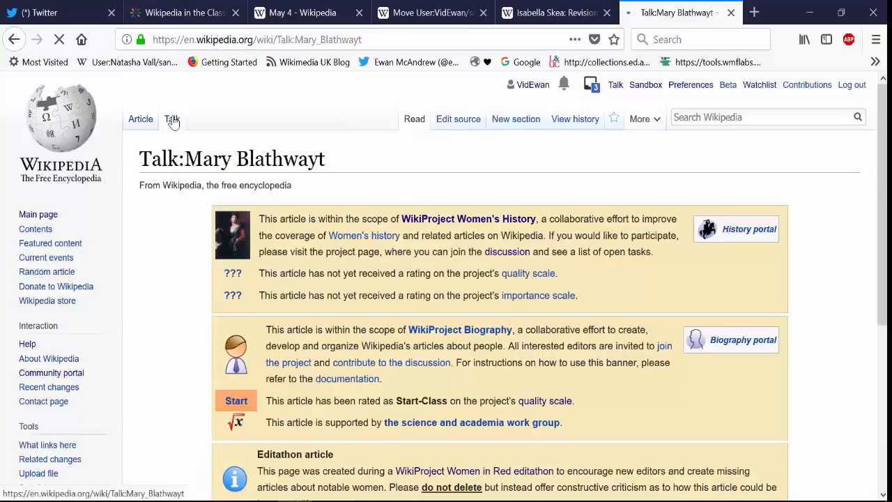
scroll(246, 141, "down", 2)
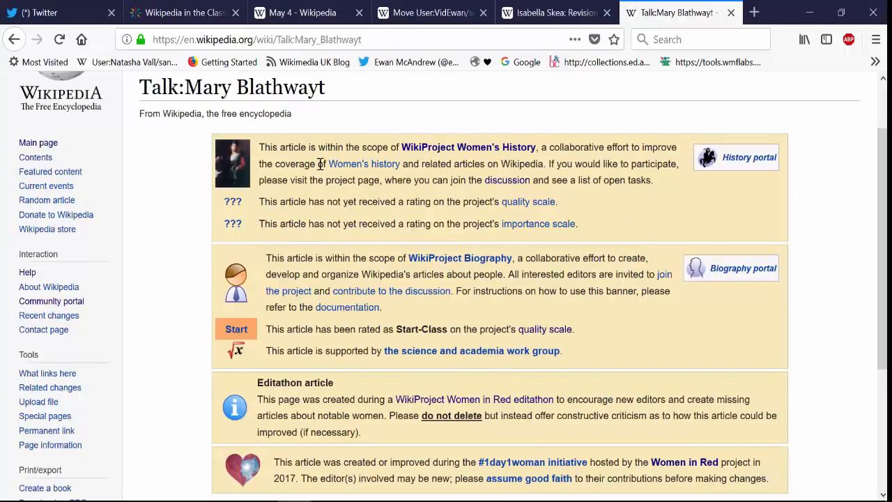
left_click_drag(881, 220, 880, 296)
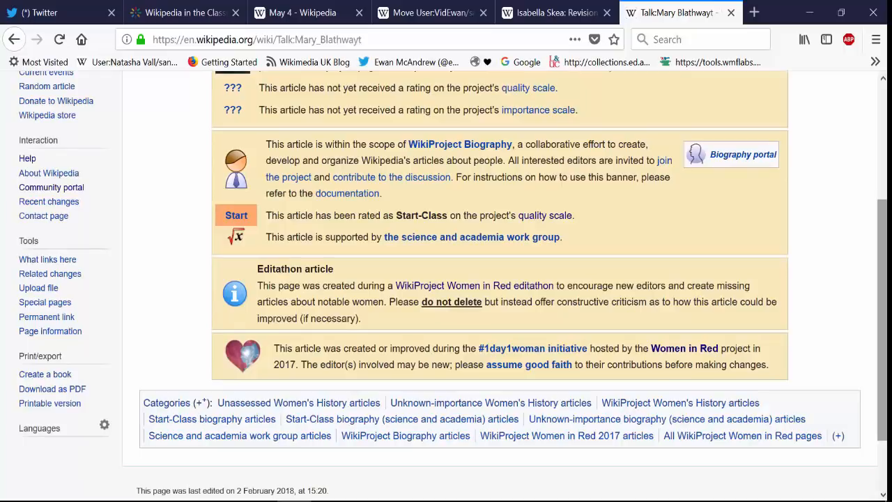
left_click_drag(880, 280, 879, 227)
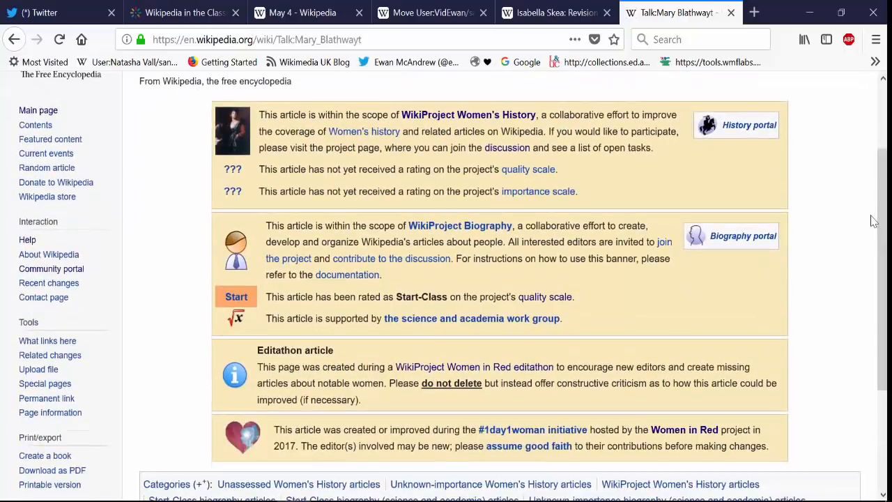
scroll(873, 222, "up", 3)
Edit the talk page's source and add the {{new user article}} template on a new line below {{WIR-00}}.
left_click(473, 123)
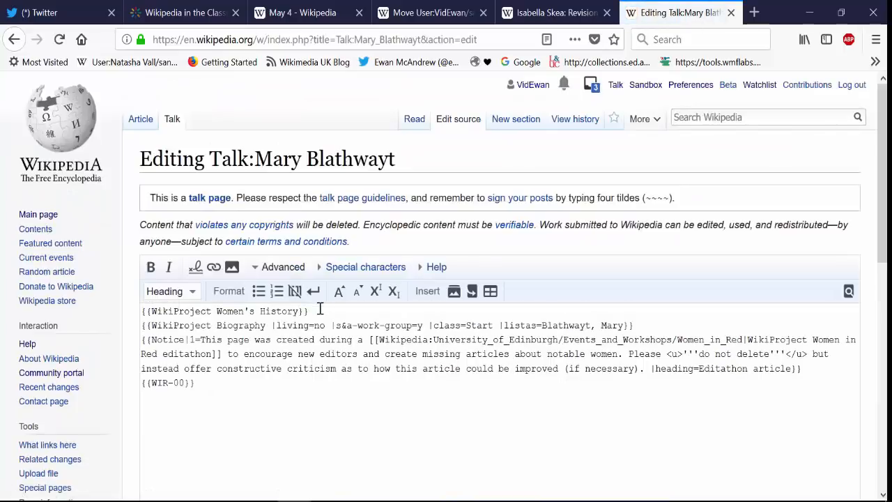
left_click_drag(311, 311, 140, 302)
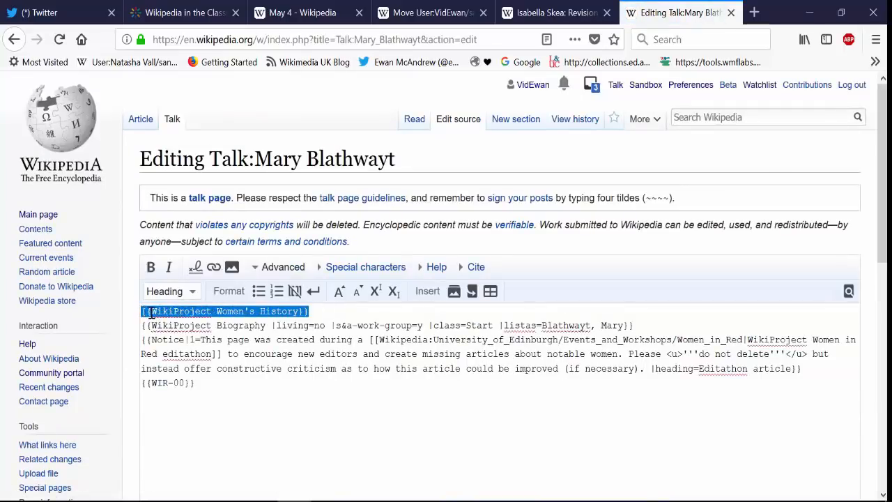
left_click(150, 314)
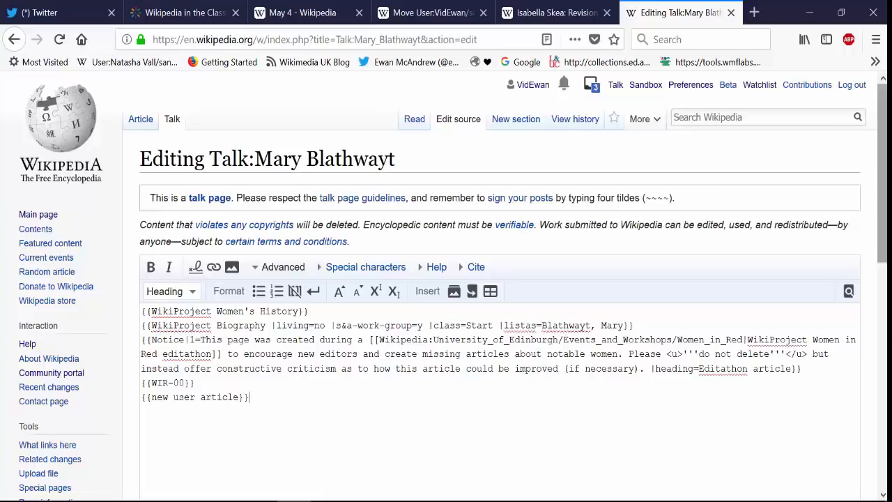
Enter the edit summary "new user" for the talk page edit and turn on watching the page.
left_click_drag(882, 175, 882, 366)
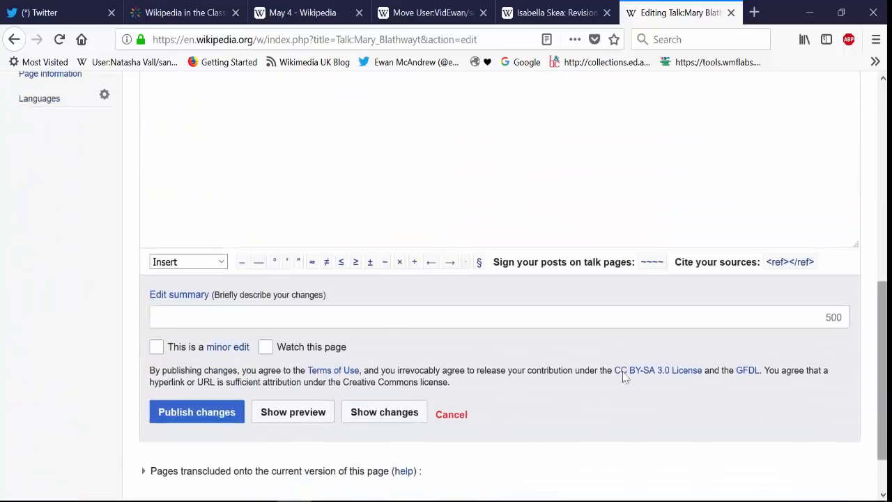
right_click(376, 321)
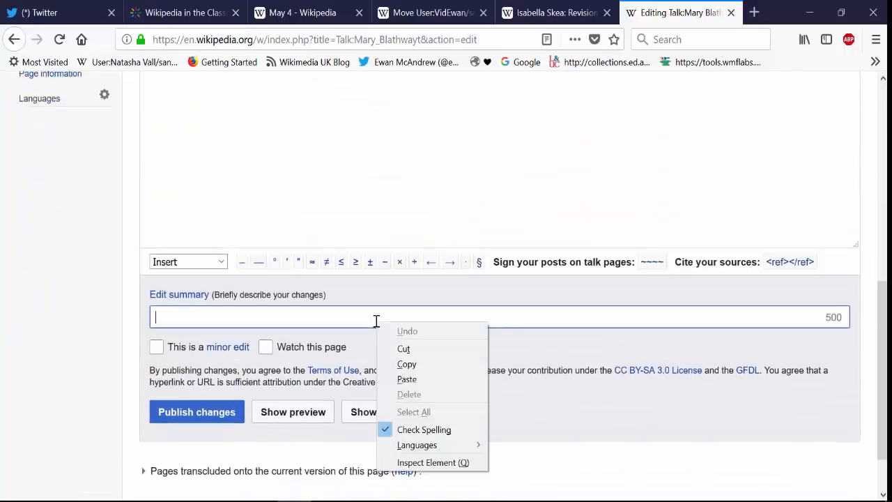
left_click(376, 321)
left_click(375, 321)
type("new ")
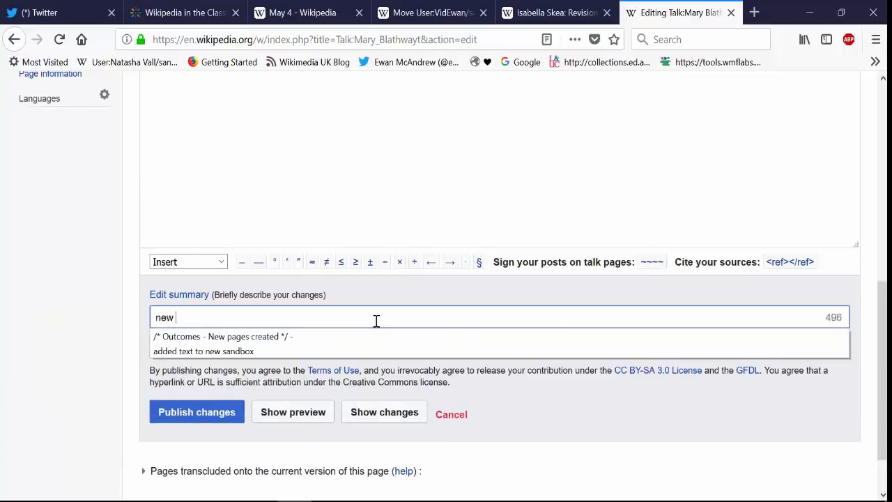
type("user")
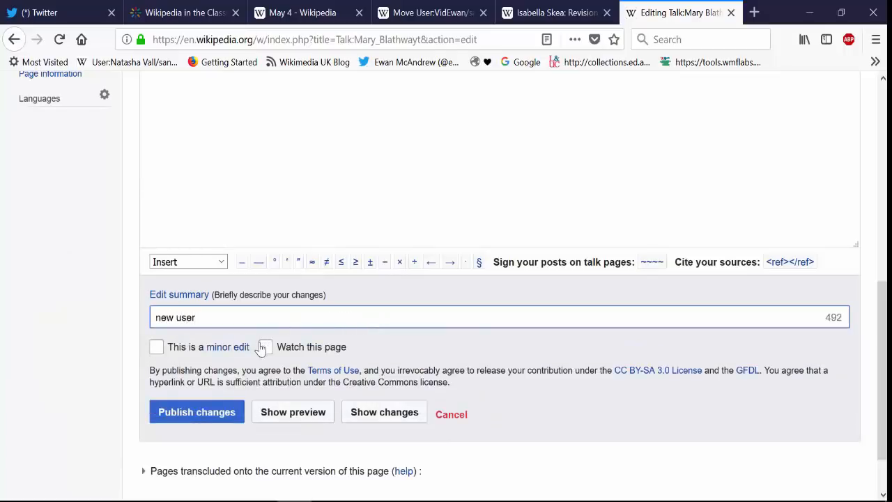
left_click(264, 346)
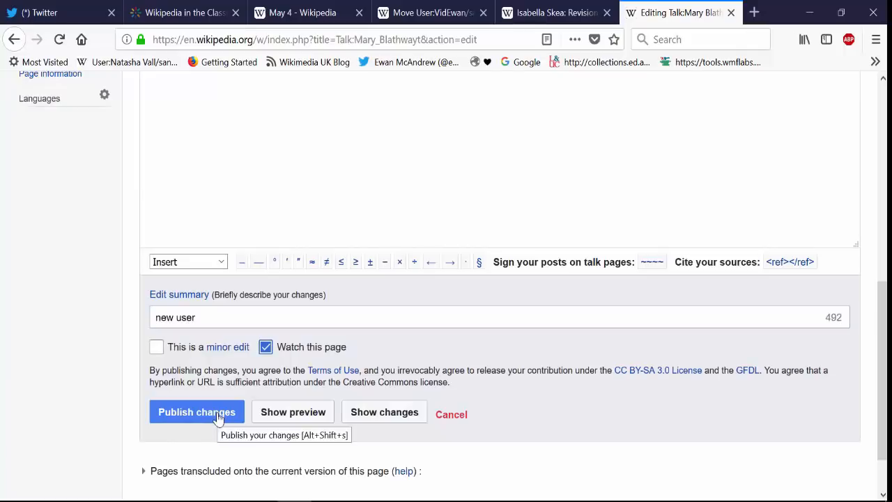
Preview and publish the talk page edit, and return to the Mary Blathwayt article.
left_click(268, 414)
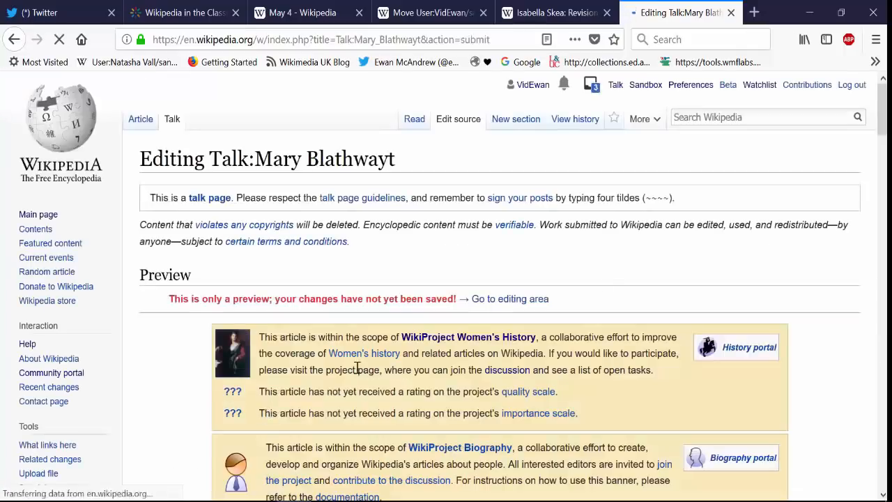
scroll(358, 369, "down", 2)
scroll(655, 244, "down", 4)
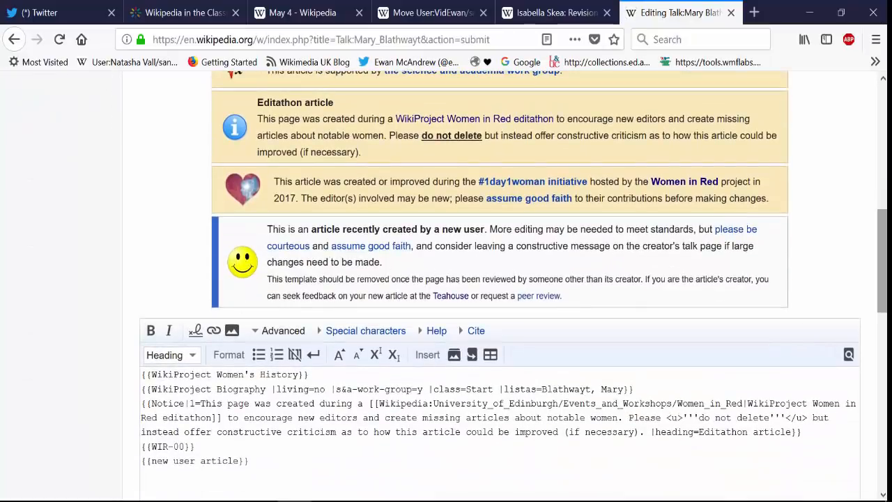
left_click_drag(882, 280, 882, 456)
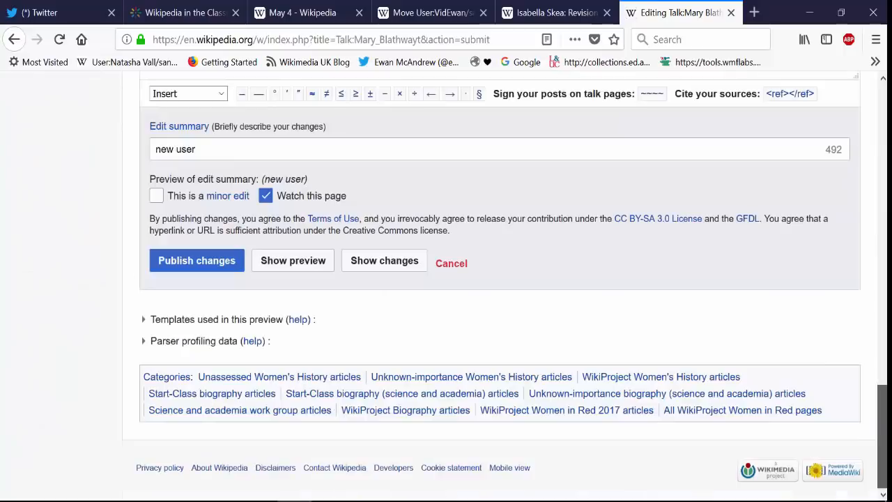
left_click(203, 265)
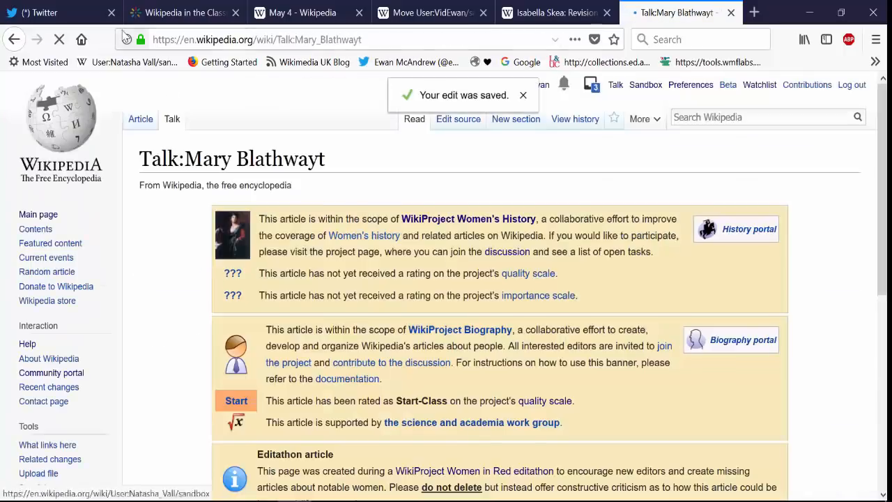
left_click(141, 118)
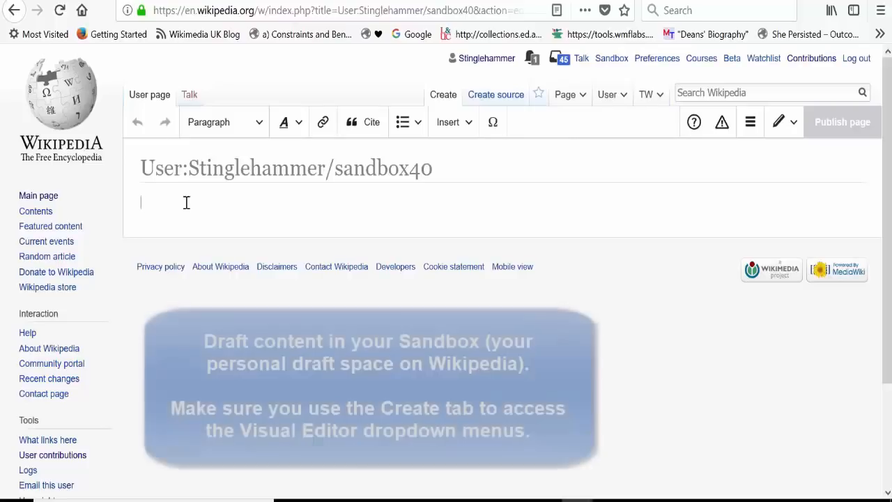
type("Isabella Low Skea")
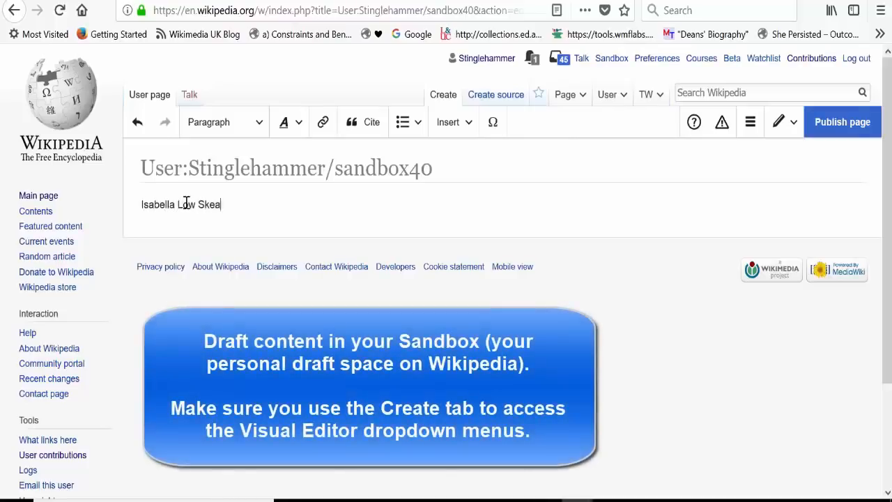
left_click_drag(238, 209, 142, 204)
left_click(289, 123)
left_click(300, 150)
Complete the lead sentence with her birth and death dates in brackets and "was a Scottish headmistress and campaigner for women's rights.".
left_click(265, 200)
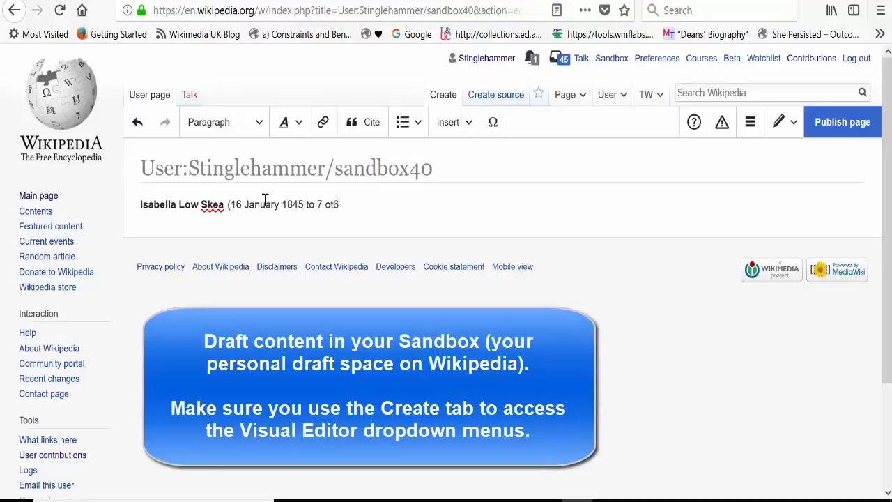
type("wasba")
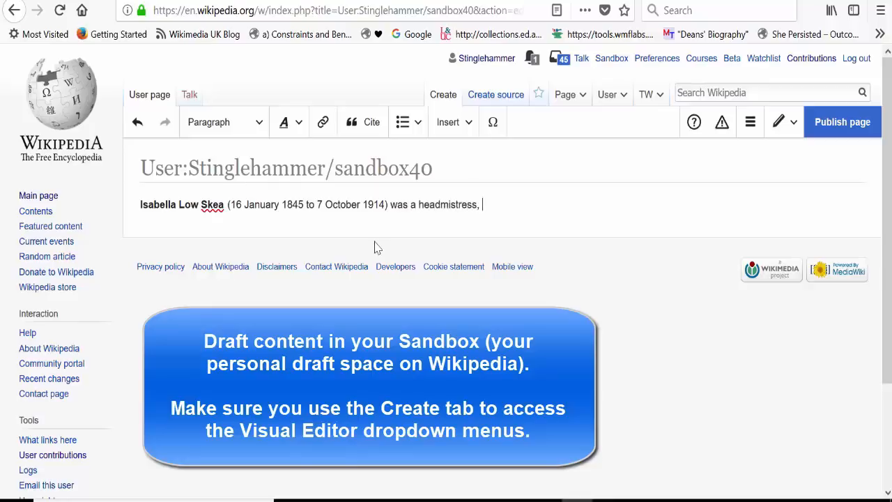
type("campaigner")
left_click(417, 204)
type("Scottish")
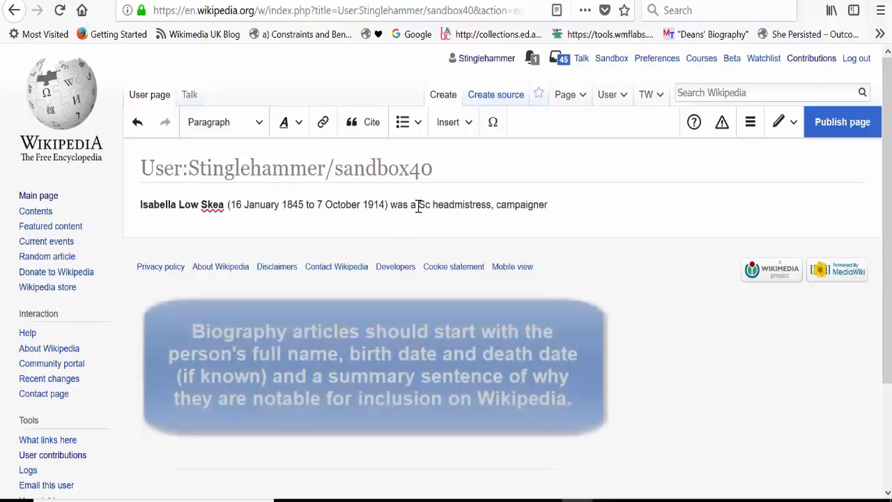
left_click(522, 204)
key("BackSpace")
key("BackSpace")
type("and")
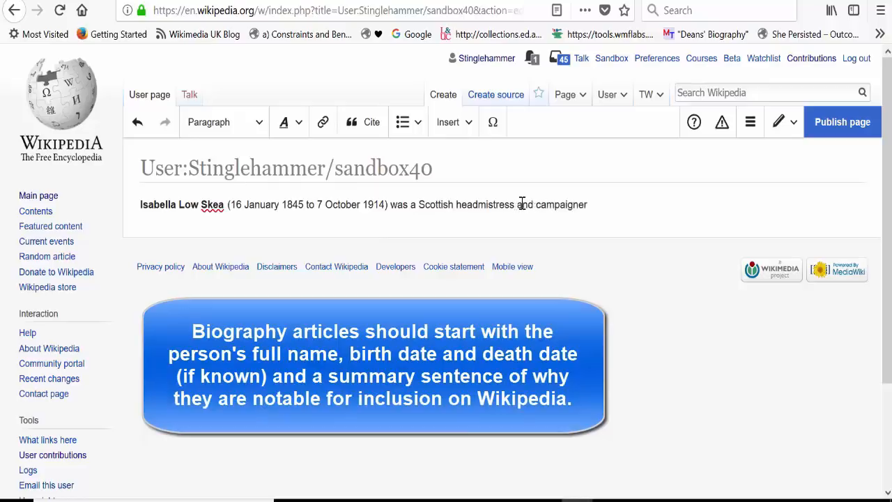
key("Return")
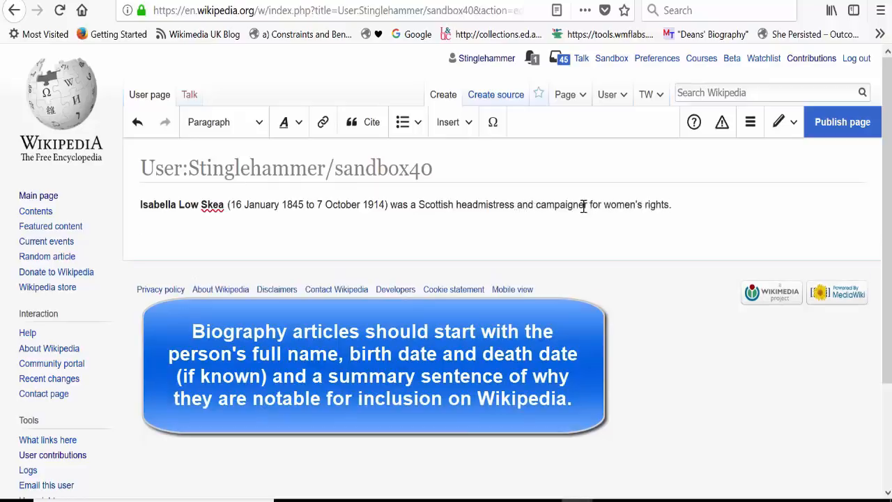
Publish the new sandbox page with the edit summary "started article".
left_click(831, 127)
type("started article")
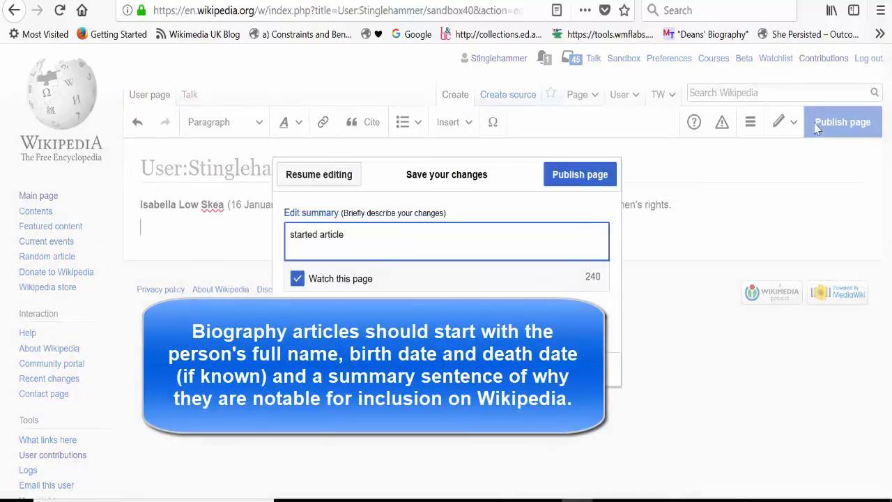
left_click(605, 175)
left_click(368, 96)
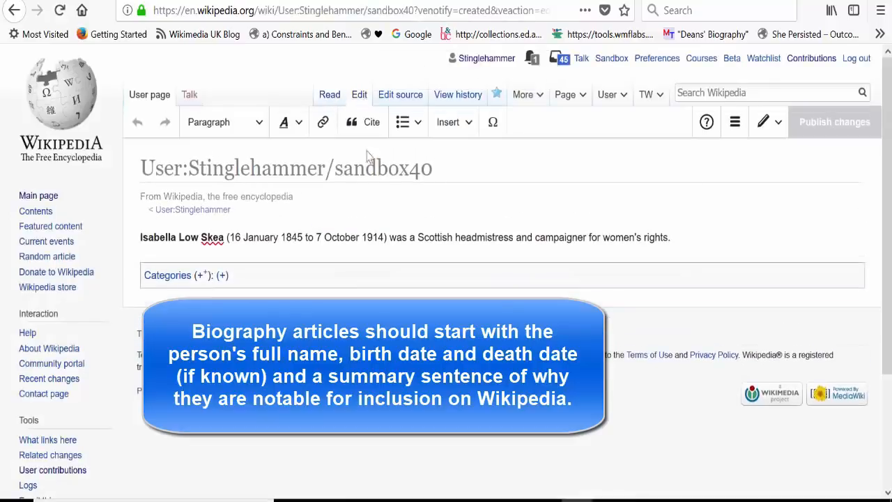
type("infobox person")
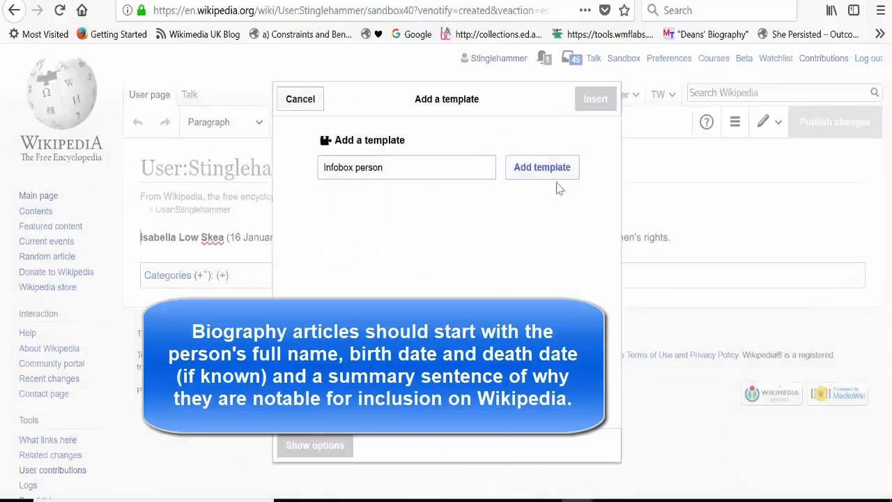
left_click(554, 173)
type("Isabella Low Skea")
Add the Birth date field to the infobox and fill in the subject's date of birth.
left_click(397, 289)
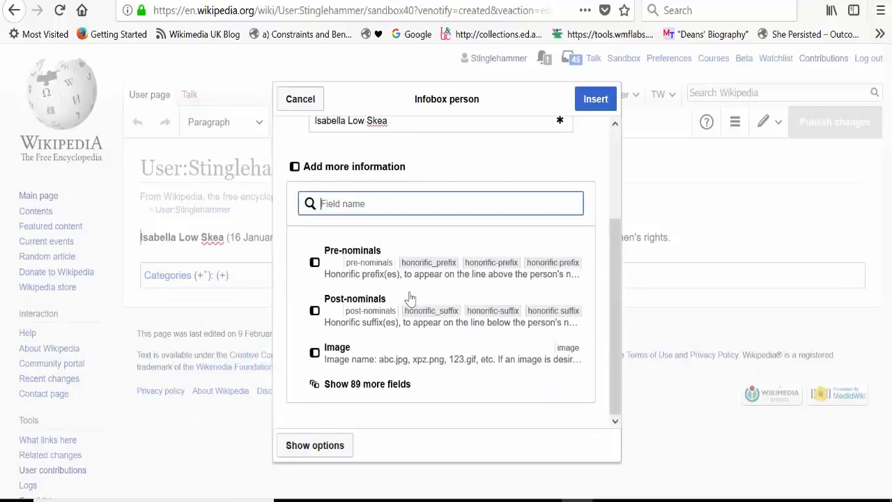
type("birth")
left_click(375, 294)
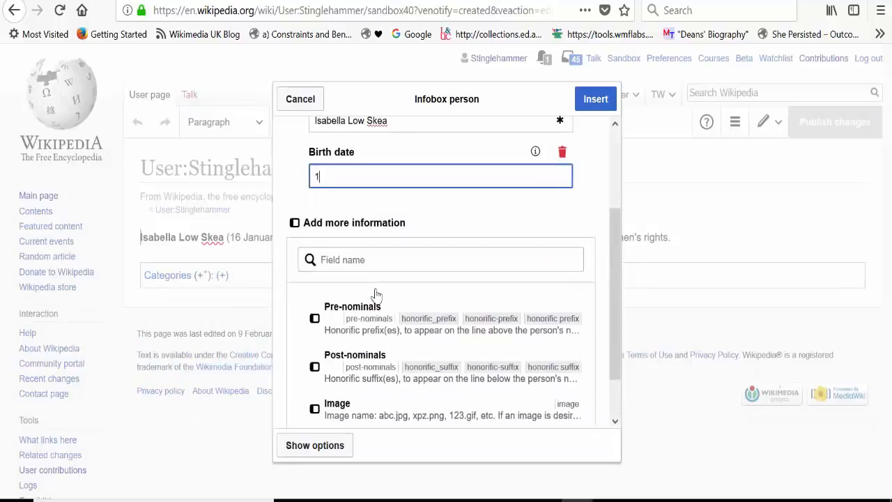
type("16 January 1845")
Add a custom "birth place" field to the infobox containing the wikilinked text "[[Bridge of Don]], [[Aberdeen]].".
left_click(370, 260)
type("birth place")
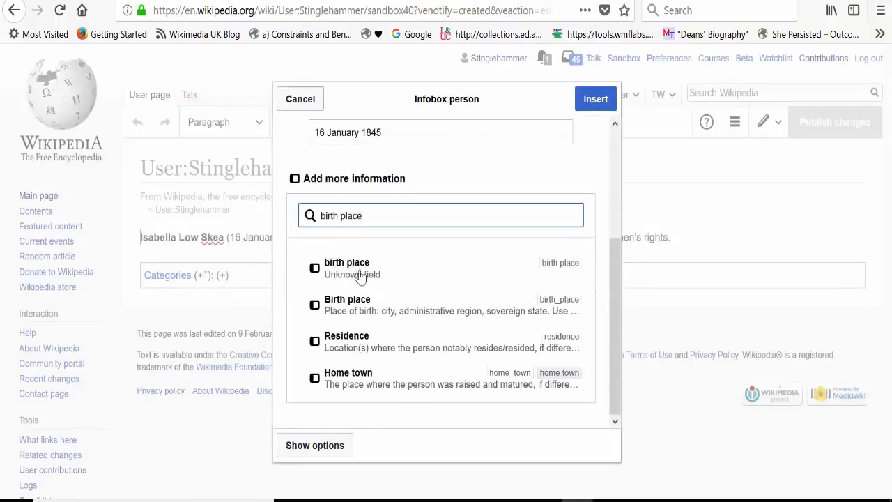
left_click(361, 276)
type("Bridge of Don]], Aberd")
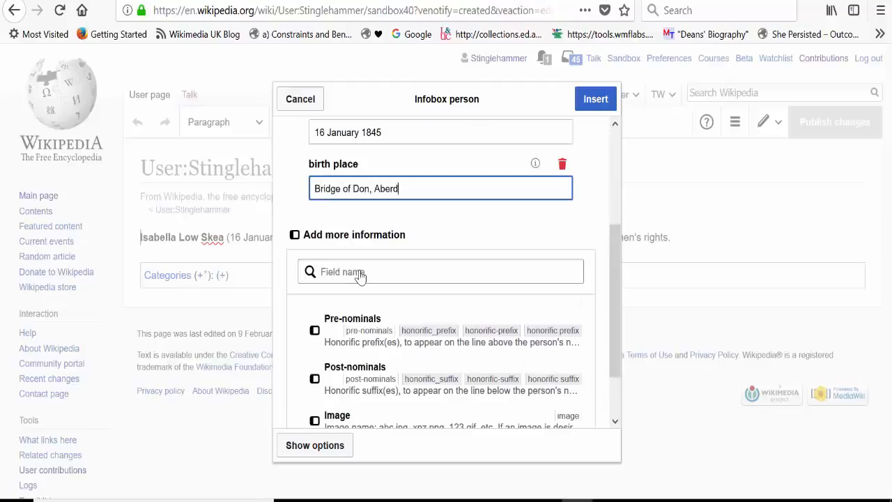
type("een.")
left_click(315, 189)
type("[[")
left_click(376, 189)
type("]], ")
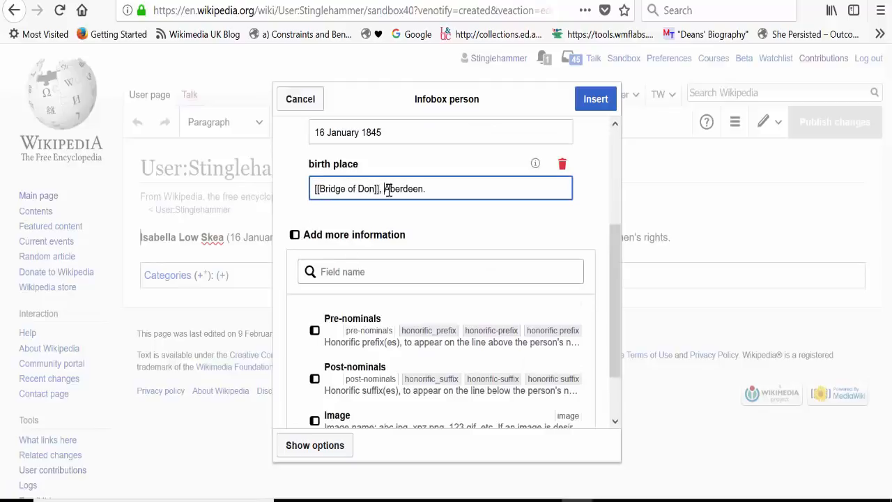
type("[[")
Add the Death date field to the infobox with the value 7 October 1914.
left_click(397, 237)
type("death")
left_click(376, 257)
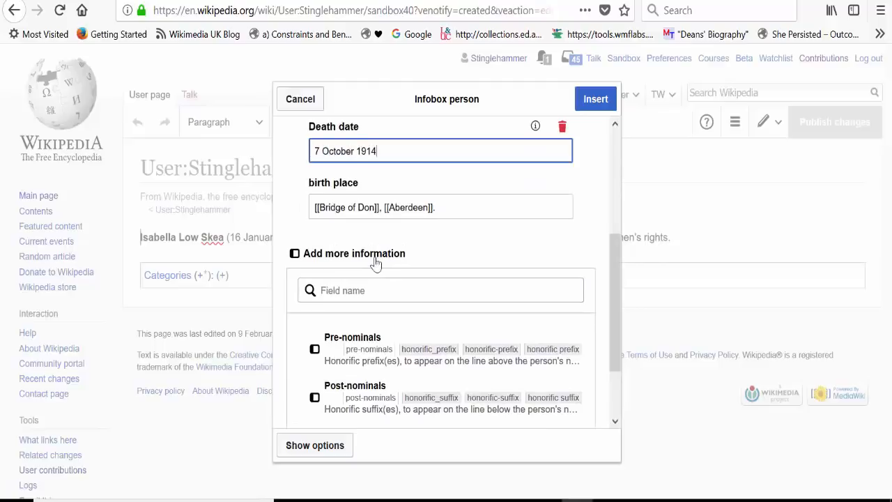
Add the Death place field with the wikilink "[[Aberdeen]]" and insert the infobox into the draft.
left_click(362, 291)
type("death")
left_click(366, 252)
type("A")
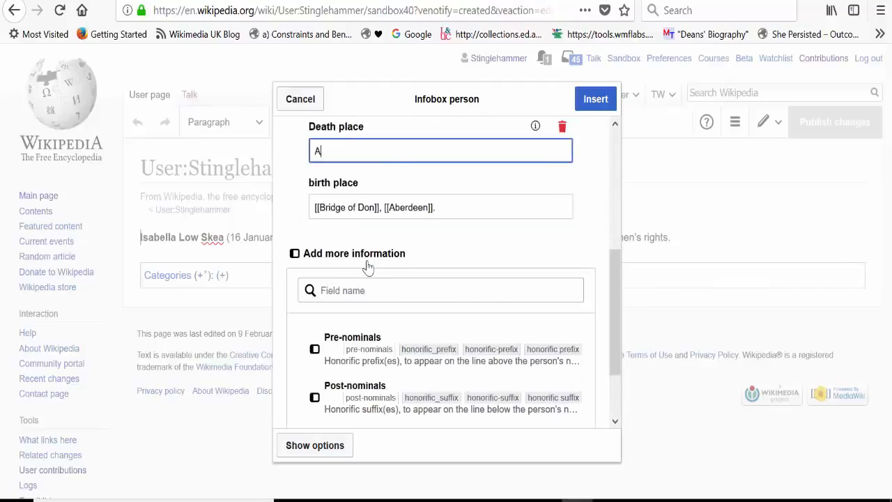
type("berdeen]]")
left_click(315, 151)
type("[[")
left_click(595, 99)
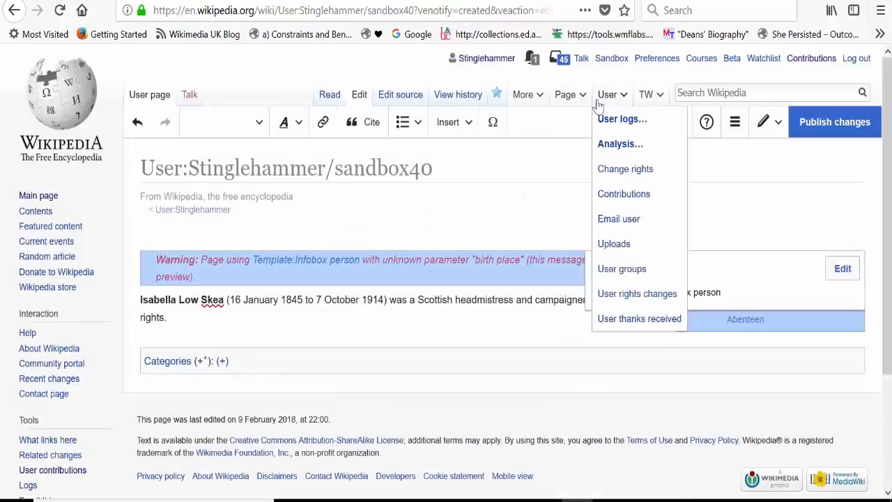
Reopen the infobox, cut the text out of the unrecognised "birth place" field and remove that field.
left_click(839, 274)
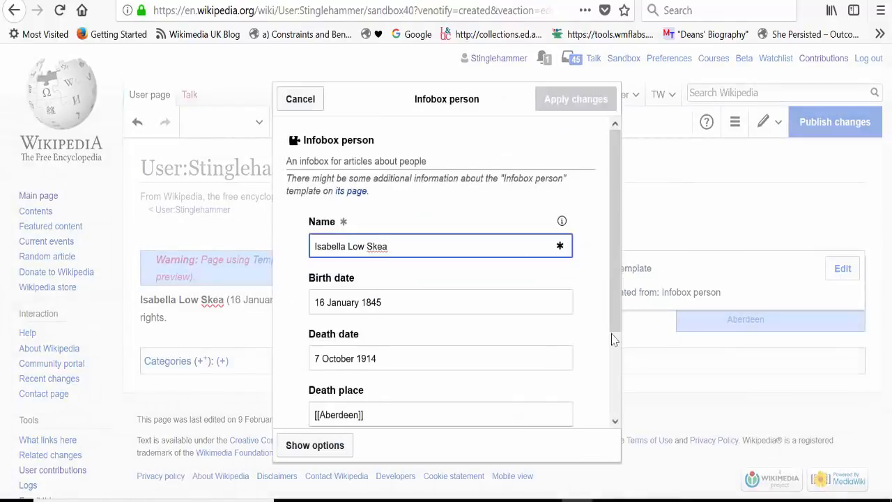
left_click_drag(613, 327, 610, 410)
left_click_drag(438, 356, 108, 333)
key("ctrl+x")
left_click(562, 332)
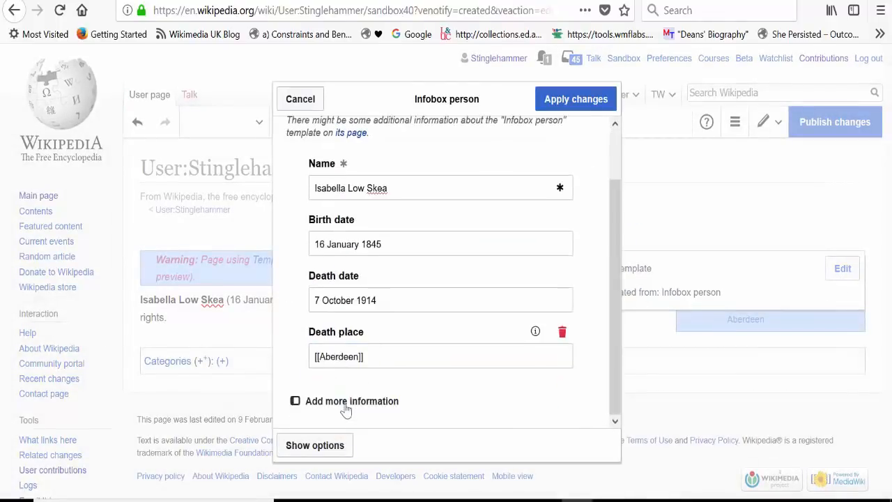
Add the template's own Birth place field, paste in "[[Bridge of Don]], [[Aberdeen]]." and apply the infobox changes.
left_click(352, 401)
type("bir")
left_click(346, 262)
key("ctrl+v")
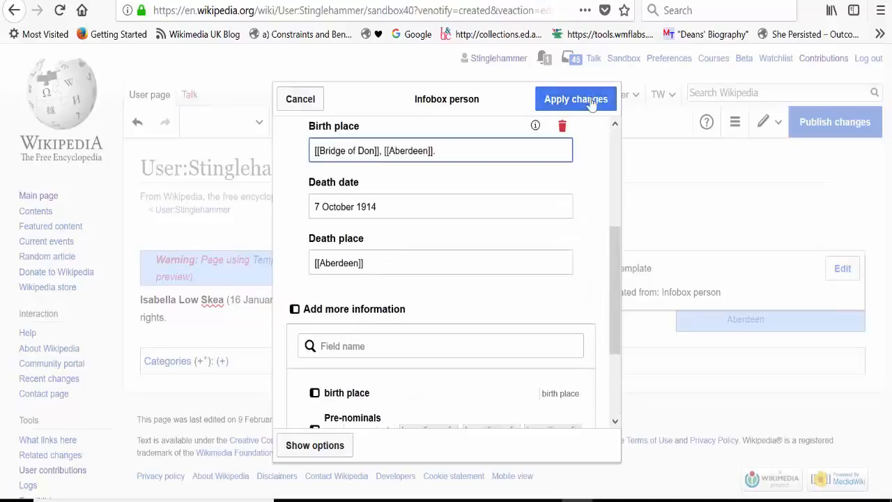
left_click(576, 99)
Publish the infobox changes with the edit summary "added infobox".
left_click(863, 122)
type("added infobox")
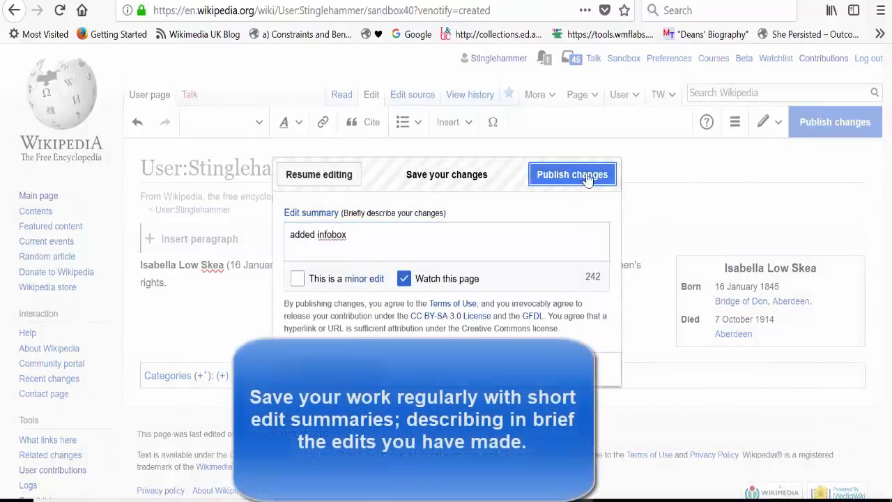
left_click(572, 174)
Edit the draft again and add "Biography" below the lead sentence, formatted as a Heading.
left_click(360, 98)
type("Buo")
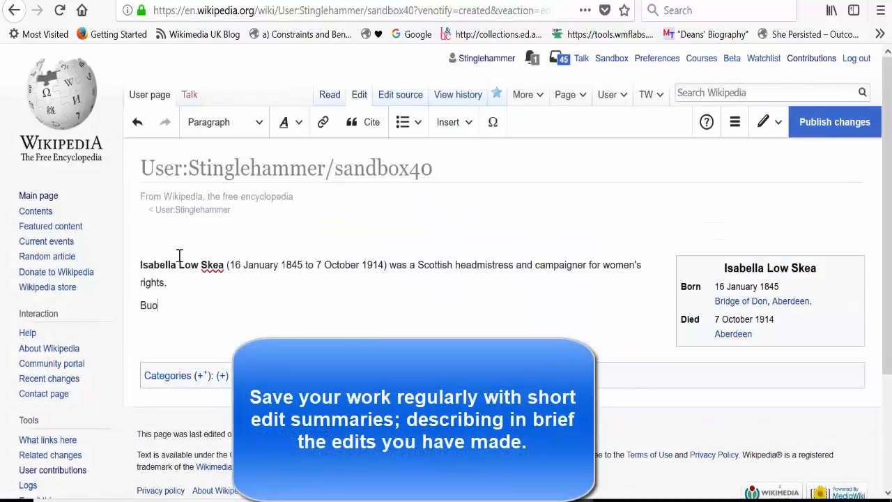
type("aphy")
left_click_drag(186, 306, 101, 308)
left_click(225, 122)
left_click(212, 171)
Add "References" on a new line below the Biography heading and format it as a Heading.
left_click(235, 318)
key("Return")
type("References")
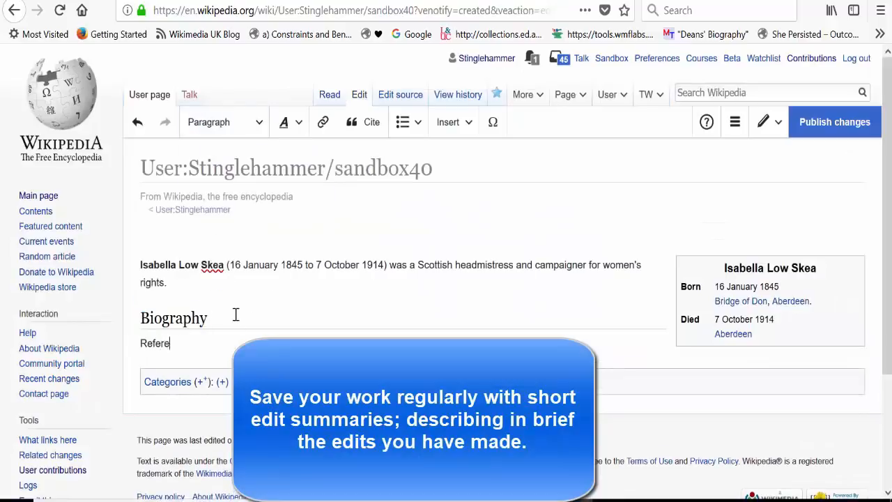
double_click(190, 344)
left_click(225, 122)
left_click(213, 171)
Publish the section headings with the edit summary "added headings".
left_click(835, 122)
type("added headings")
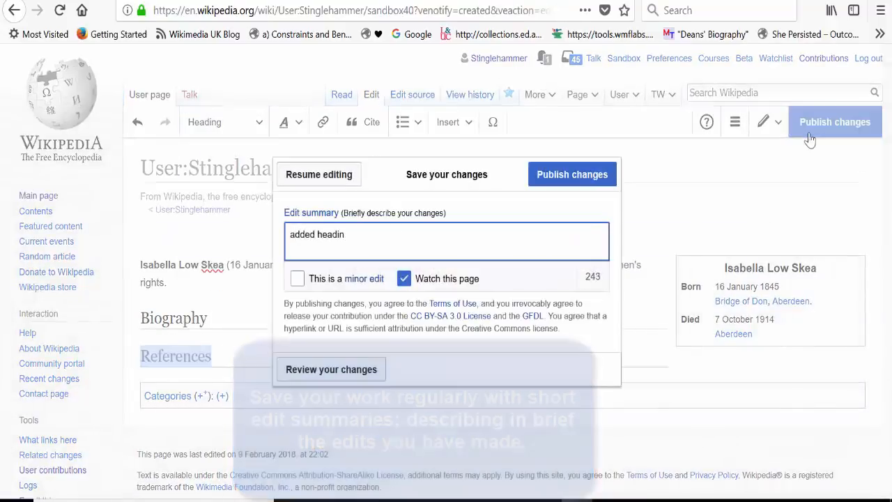
left_click(571, 174)
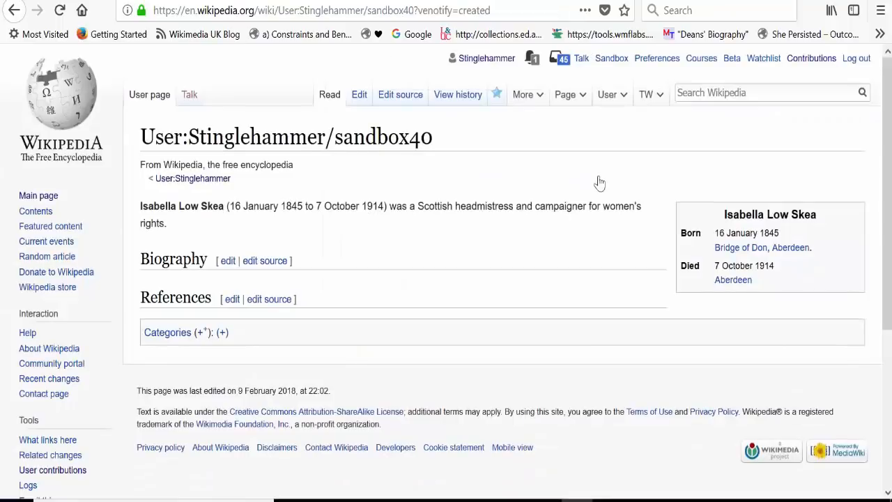
Edit the draft and write a Biography paragraph stating Skea was born in the Bridge of Don area of Aberdeen, with her birth date and parents' names.
left_click(354, 100)
left_click(223, 315)
key("Return")
type("Isabella Skea was")
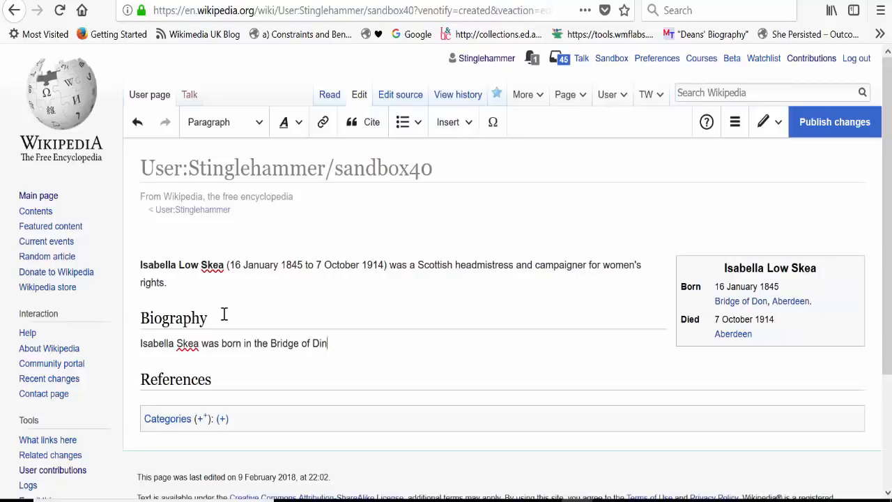
type(" born in the Bridge of Doin ar")
key("BackSpace")
key("BackSpace")
key("BackSpace")
key("BackSpace")
key("BackSpace")
type("n area of Aberde")
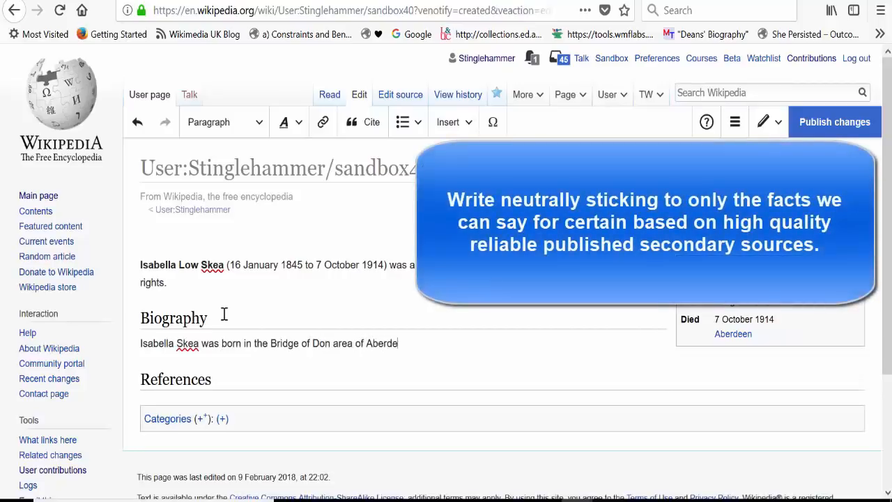
type("en on 16 January 1845. Her father wa")
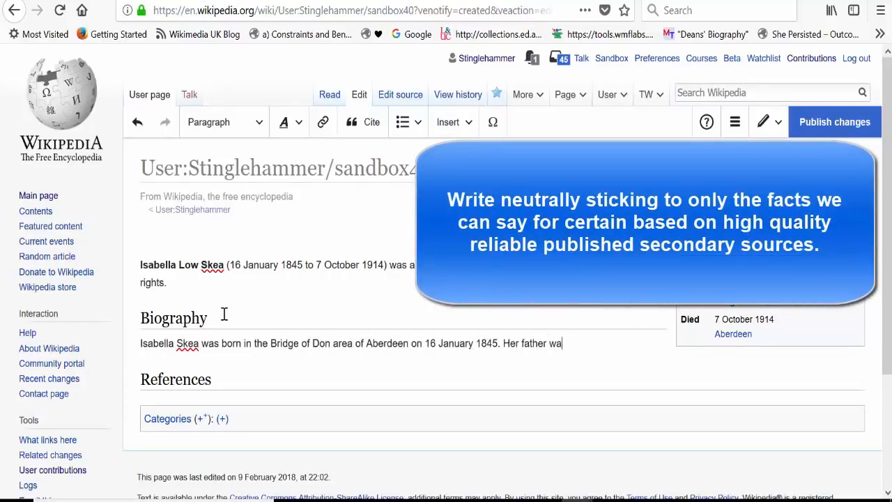
type("s George Chalmers and ")
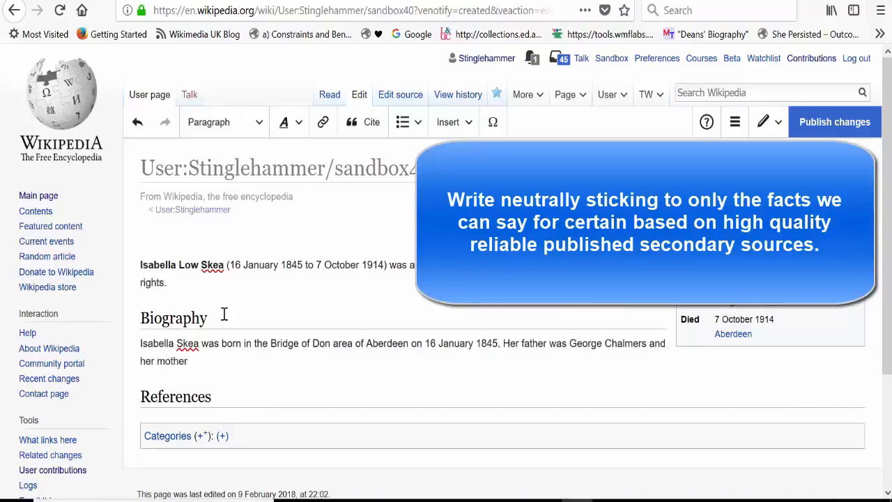
type("her mother was Isabella Low.[1")
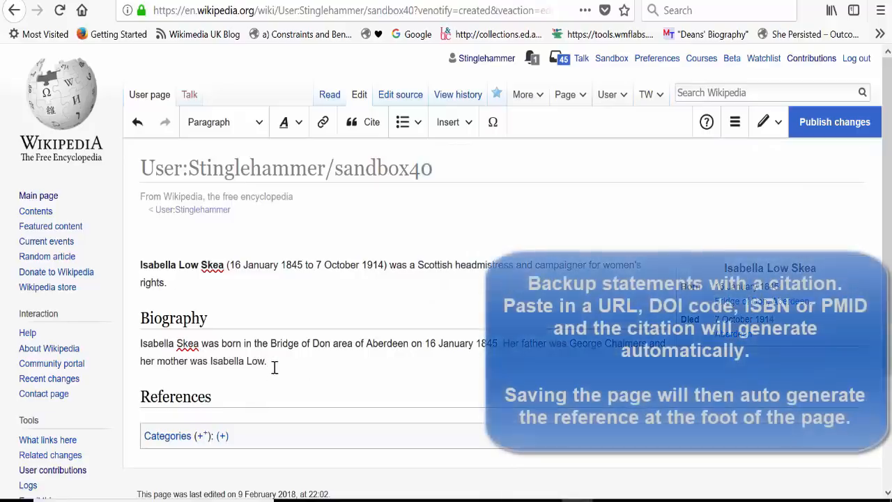
left_click(364, 122)
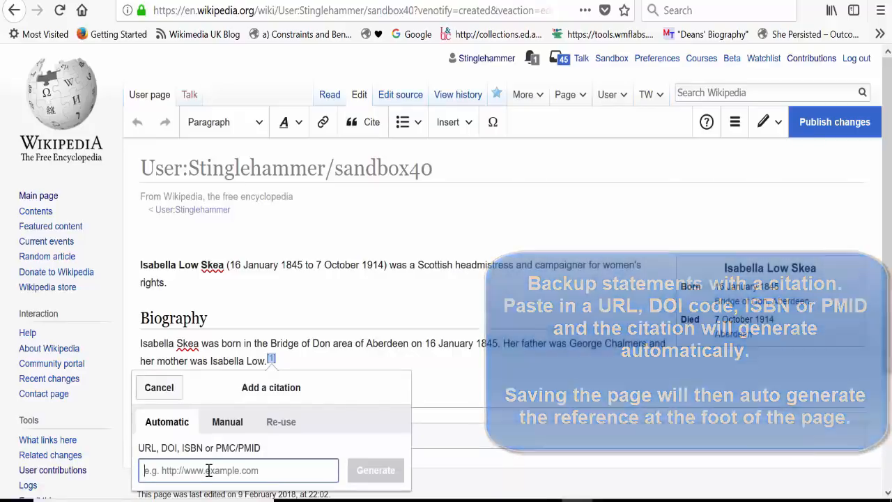
type("0748617132")
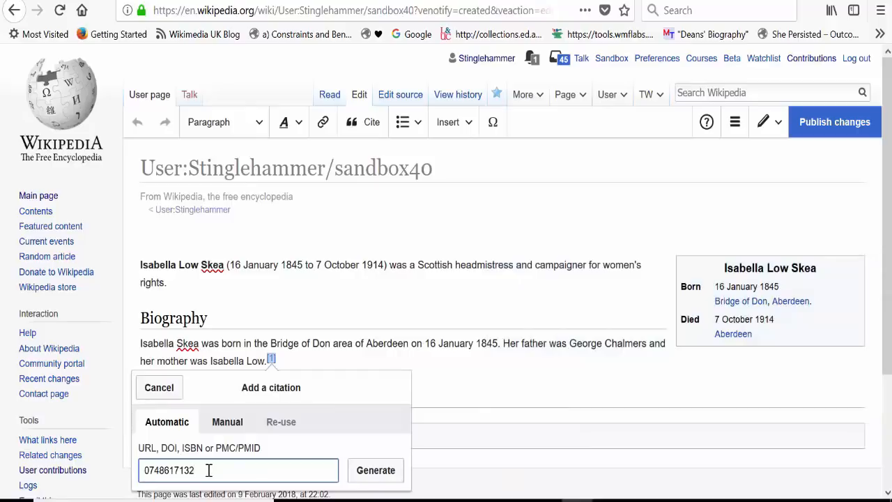
left_click(376, 471)
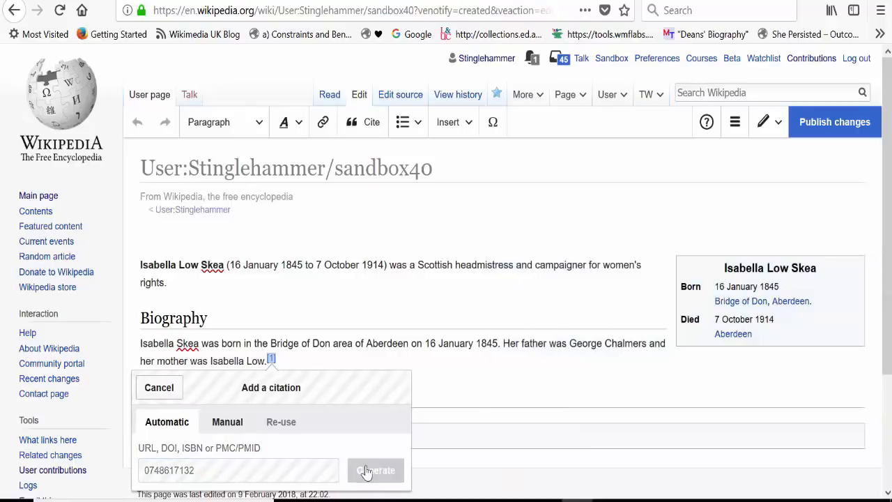
left_click(378, 387)
Publish the Biography changes with the edit summary "added citation".
left_click(823, 87)
type("added citation")
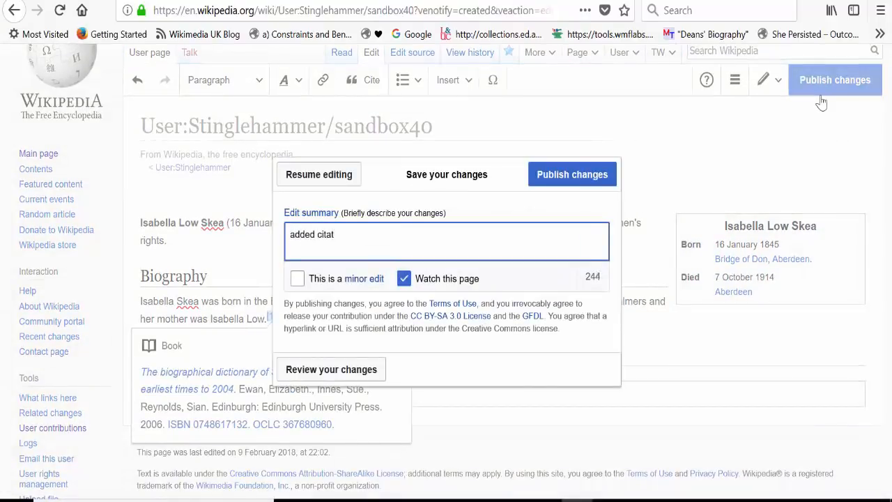
left_click(604, 181)
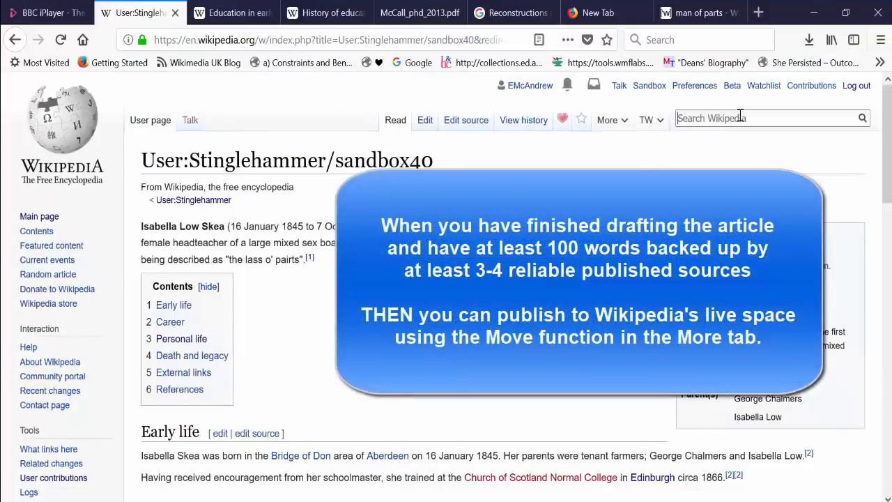
Start moving the finished sandbox page and set its new title to "Isabella Skea" in the (Article) namespace.
mouse_move(615, 134)
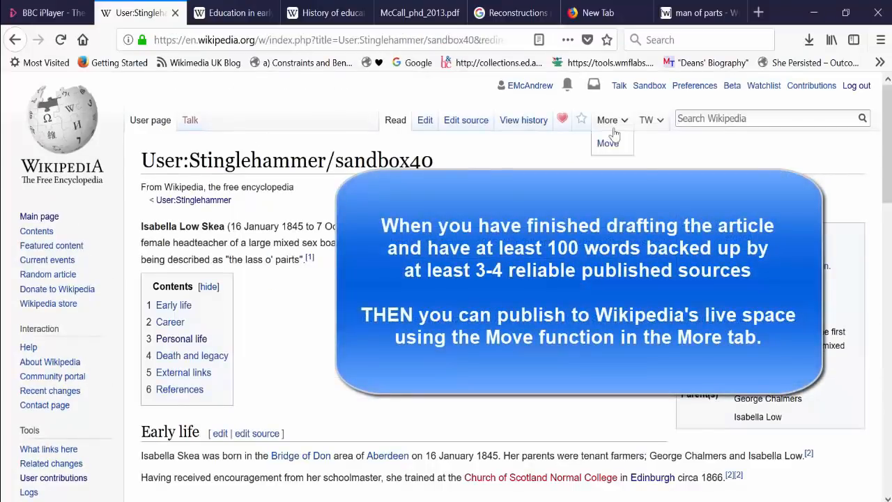
mouse_move(887, 139)
left_mouse_down()
mouse_move(887, 405)
mouse_move(886, 142)
left_mouse_up()
left_click(615, 114)
left_click(611, 143)
left_click(341, 365)
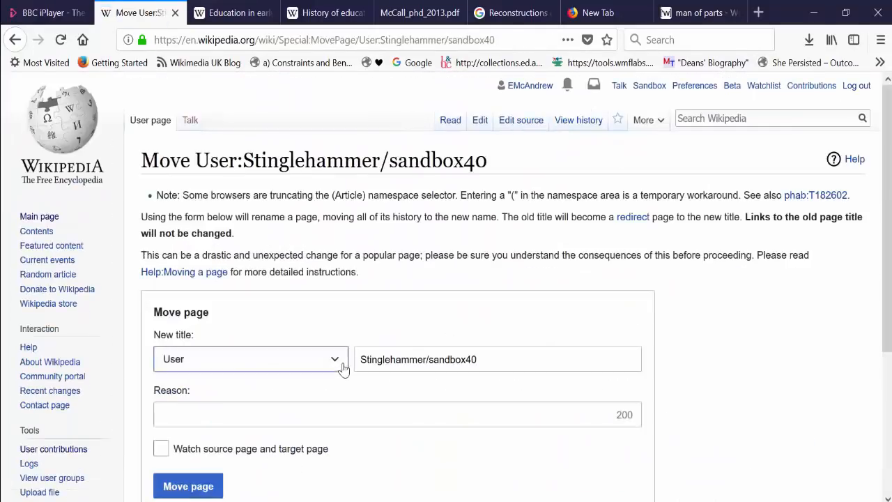
left_click(192, 85)
left_click(435, 368)
key("ctrl+a")
key("BackSpace")
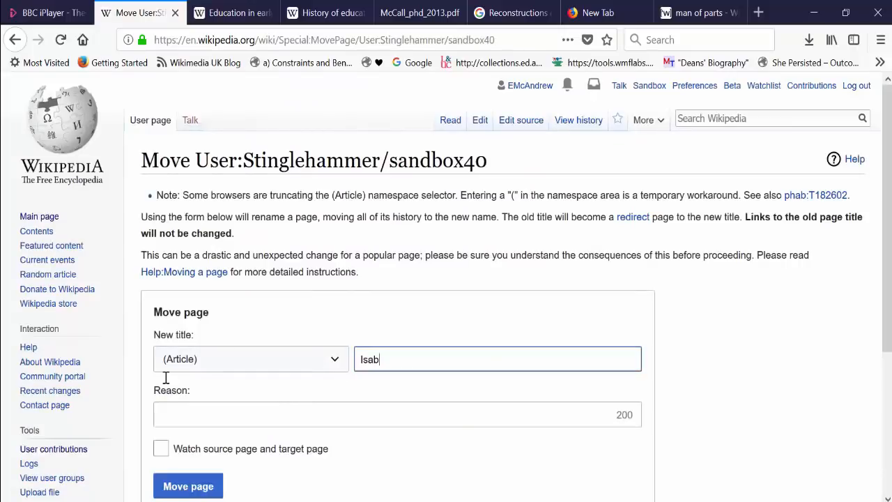
type("Isabella Skea")
Give the reason "Created new article", watch the source and target pages, and move the page.
left_click(195, 417)
type("Cre")
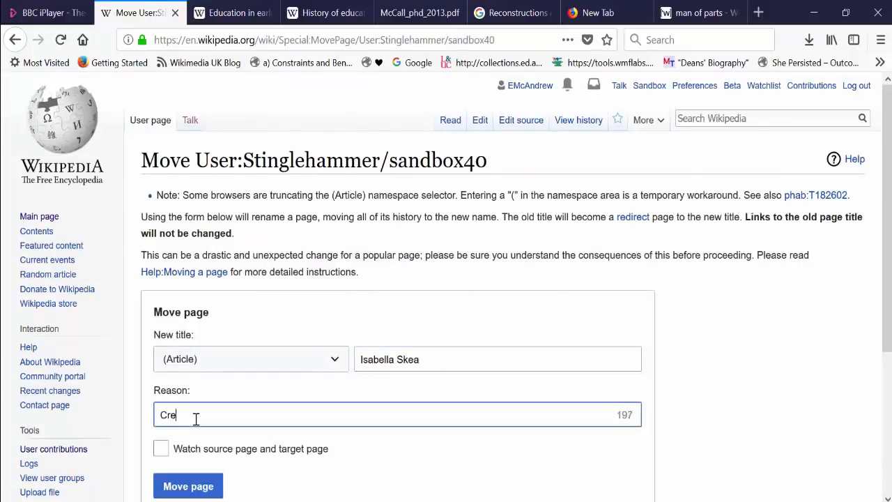
type("ated new article")
left_click(161, 449)
left_click(183, 486)
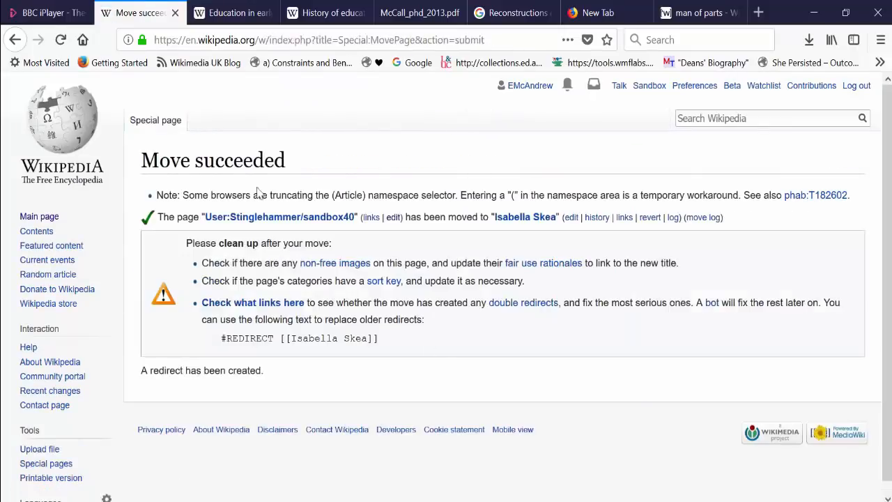
Open the moved Isabella Skea article and add the categories "1845 births" and "1914 deaths".
left_click(524, 218)
scroll(527, 229, "down", 3)
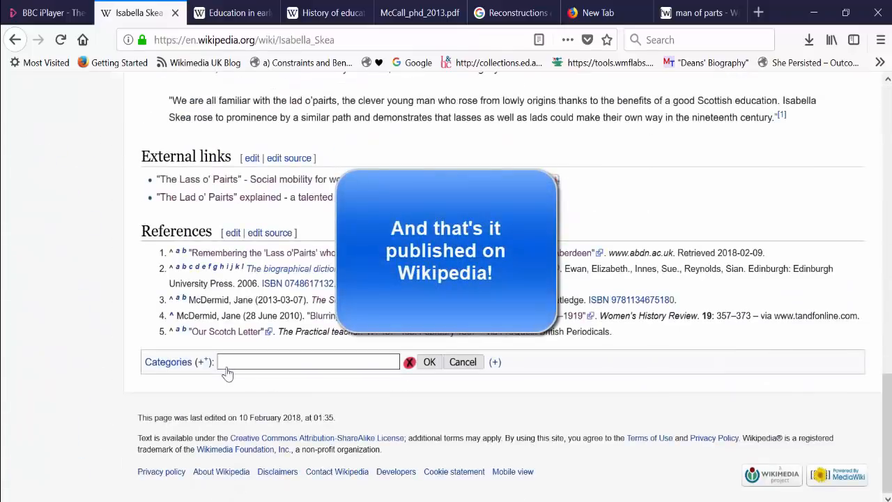
type("1845 births")
key("Return")
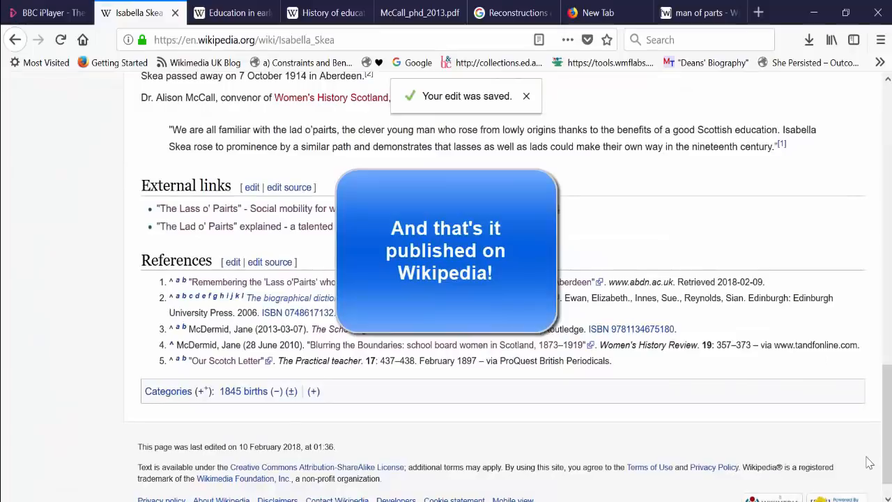
left_click(313, 391)
type("1914 deaths")
key("Return")
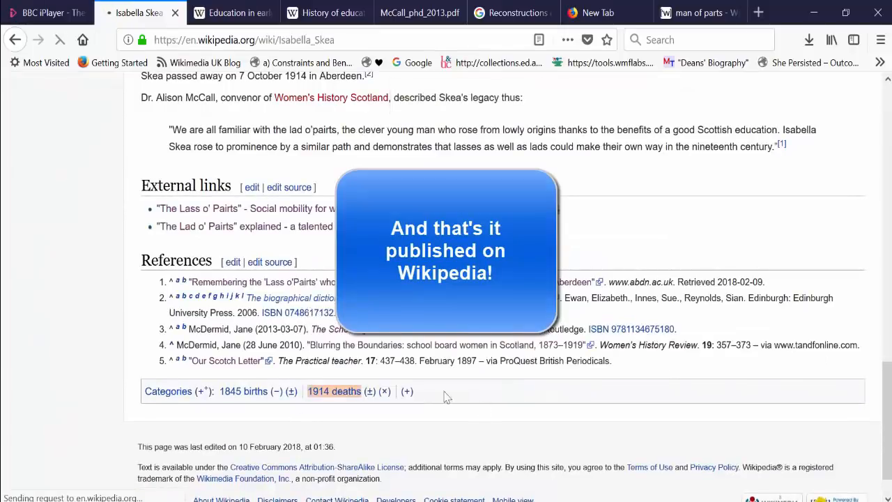
Start a third category and try searches for "Scottish social", "Scottish women" and "Scottish teachers".
left_click(409, 387)
type("Scottish s")
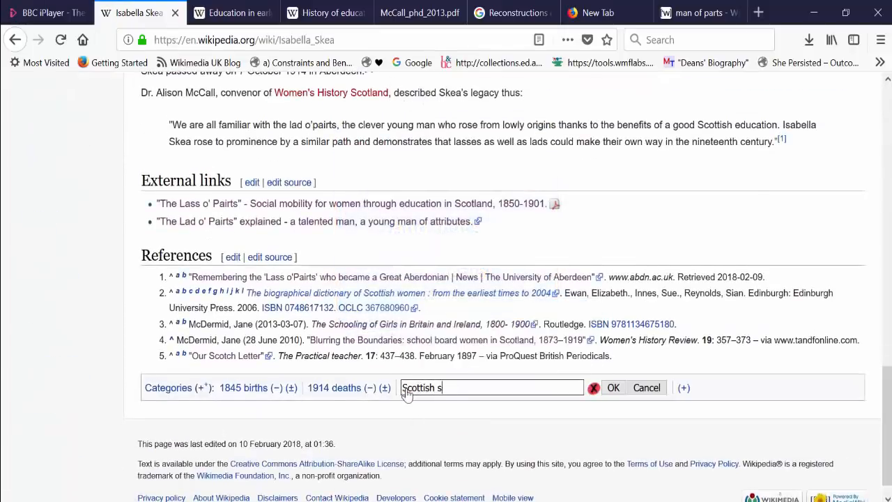
type("ocial")
left_click(578, 357)
left_click(524, 387)
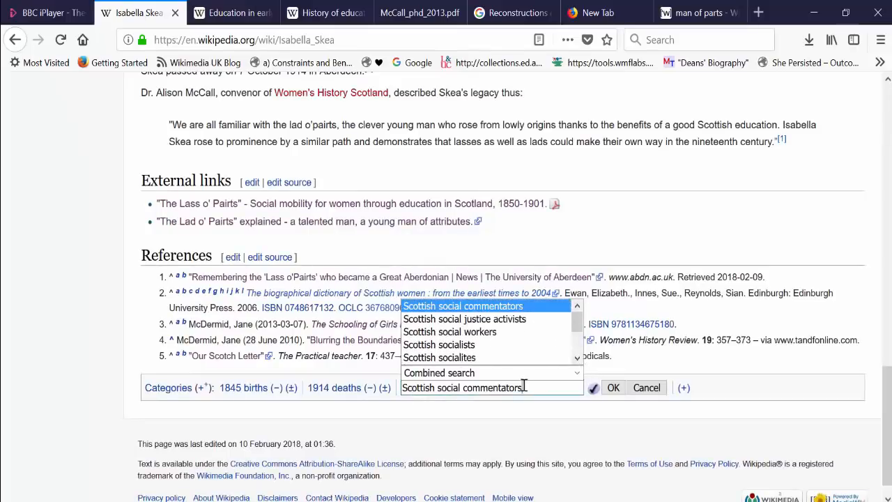
key("BackSpace")
key("BackSpace")
key("BackSpace")
key("BackSpace")
key("BackSpace")
key("BackSpace")
key("BackSpace")
key("BackSpace")
key("BackSpace")
key("BackSpace")
key("BackSpace")
key("BackSpace")
key("BackSpace")
key("BackSpace")
key("BackSpace")
key("BackSpace")
key("BackSpace")
key("BackSpace")
key("BackSpace")
type("wom")
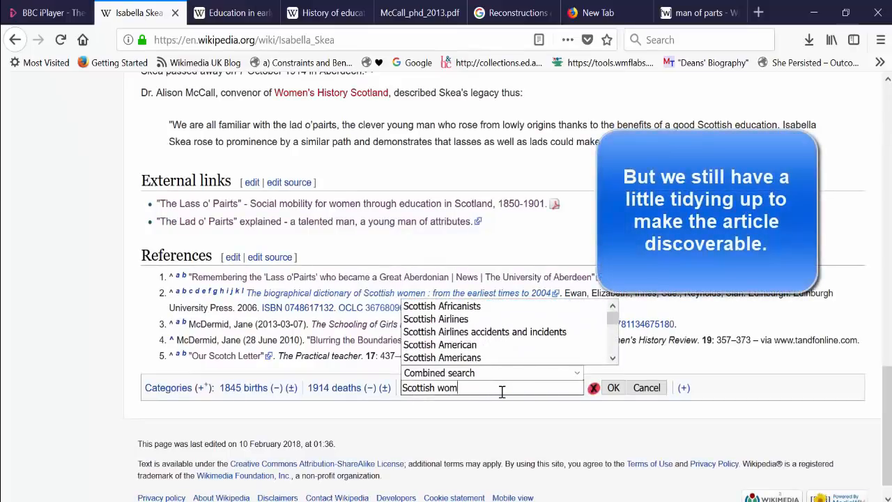
type("en")
left_click(622, 358)
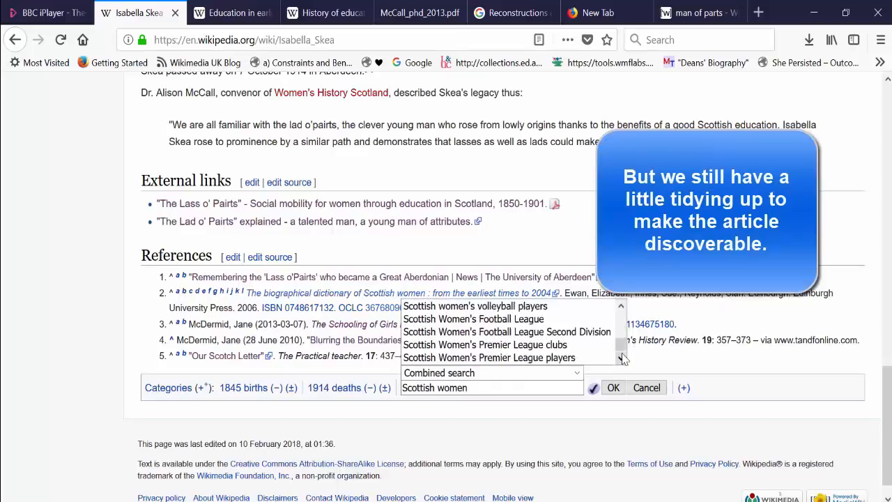
double_click(440, 387)
type("Teach")
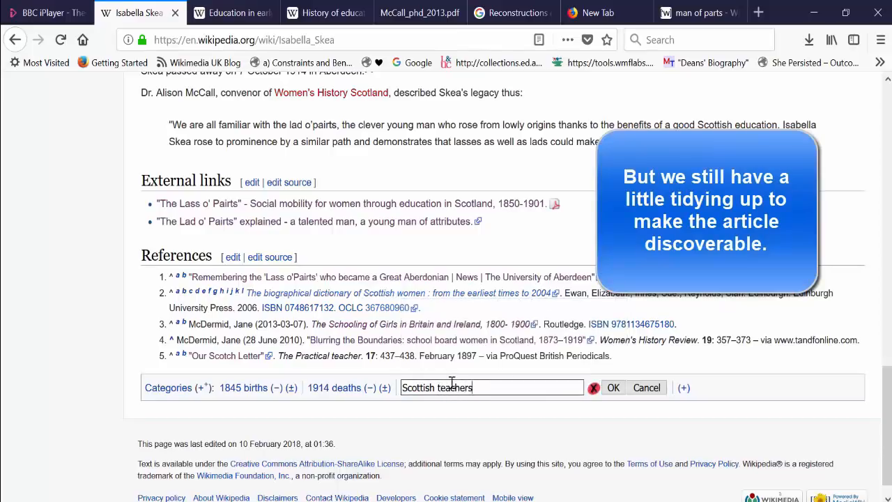
Replace the trial category text with "Women educators" and add it as a category.
key("BackSpace")
key("BackSpace")
key("BackSpace")
key("BackSpace")
key("BackSpace")
key("BackSpace")
key("BackSpace")
key("BackSpace")
key("BackSpace")
key("BackSpace")
key("BackSpace")
key("BackSpace")
key("BackSpace")
key("BackSpace")
key("BackSpace")
key("BackSpace")
key("BackSpace")
type("Women educ")
left_click(535, 358)
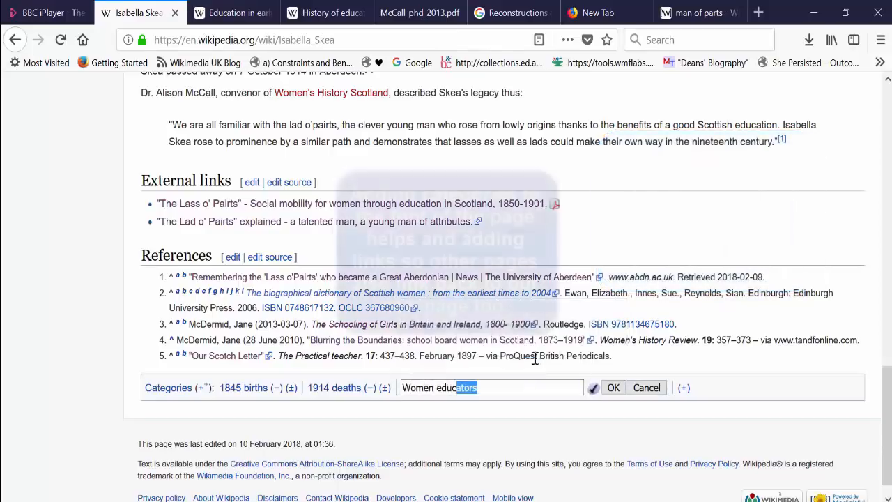
key("Return")
Add the category "People associated with Aberdeen" to the article.
left_click(528, 363)
type("People a")
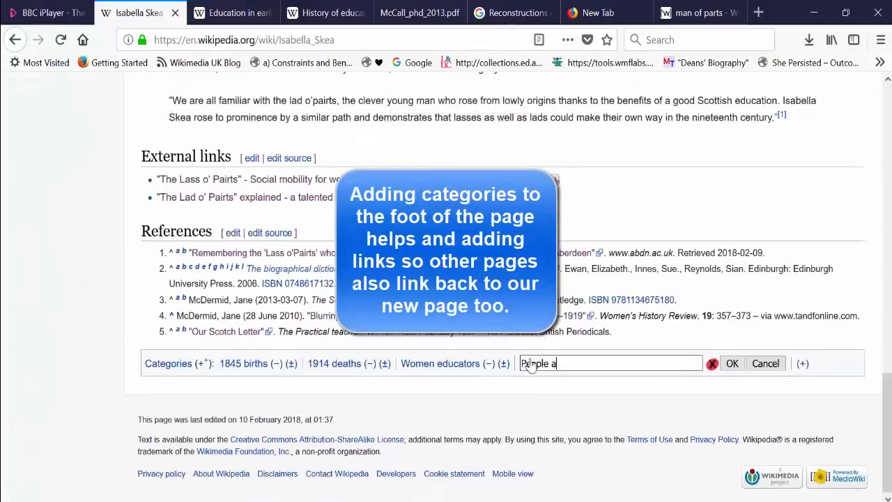
type("ssociated with")
left_click(621, 309)
left_click(732, 364)
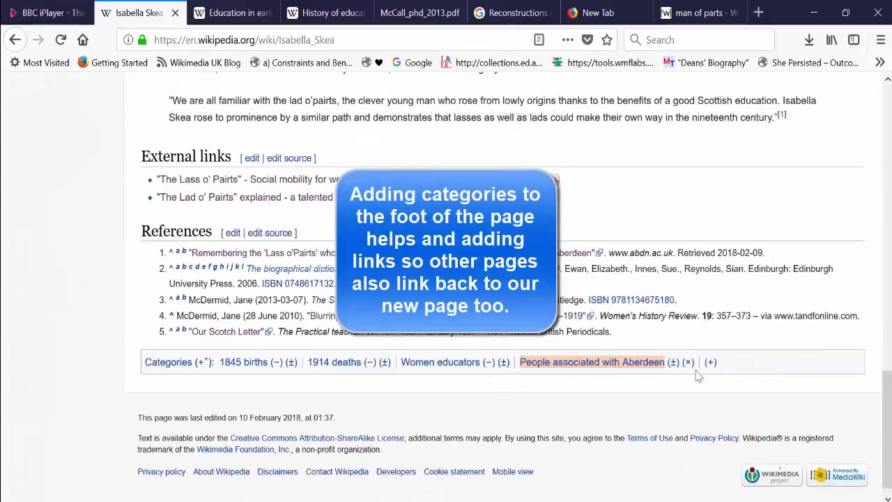
Start another category and look through the suggestions for "Women's rights".
left_click_drag(887, 139, 887, 432)
left_click(711, 376)
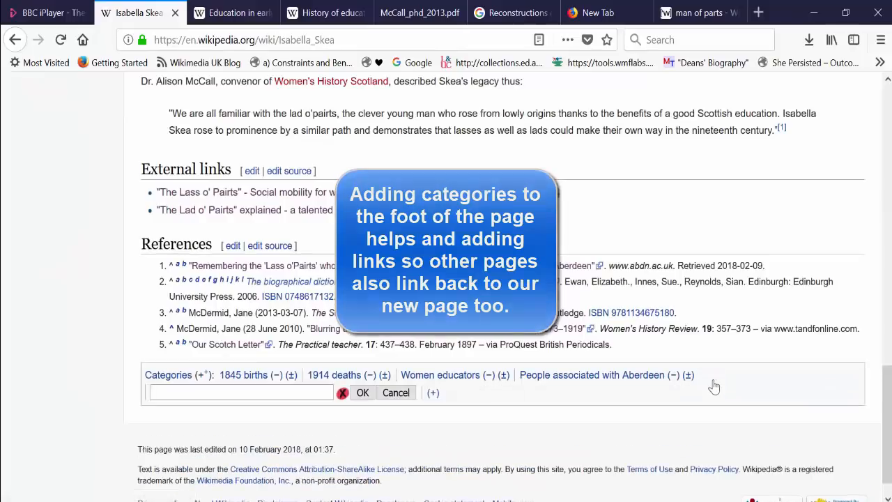
type("Women's rights")
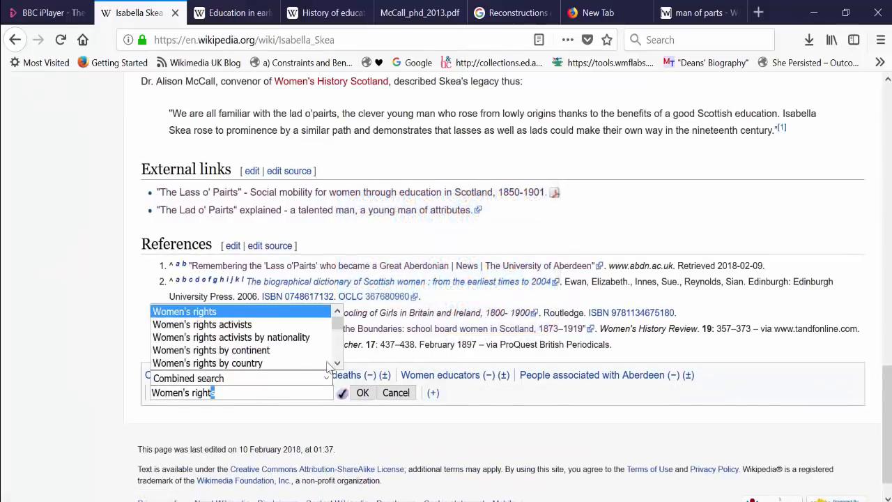
left_click(338, 364)
left_click(338, 311)
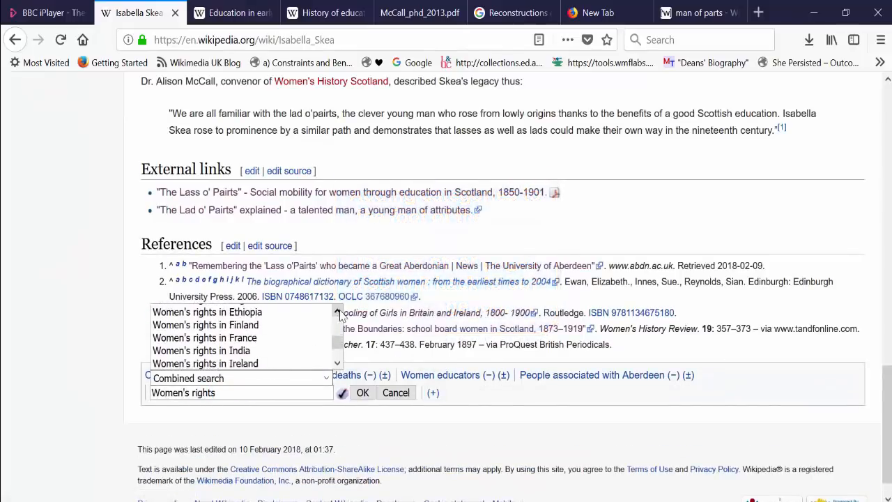
left_click(339, 312)
left_click(338, 312)
scroll(338, 363, "down", 10)
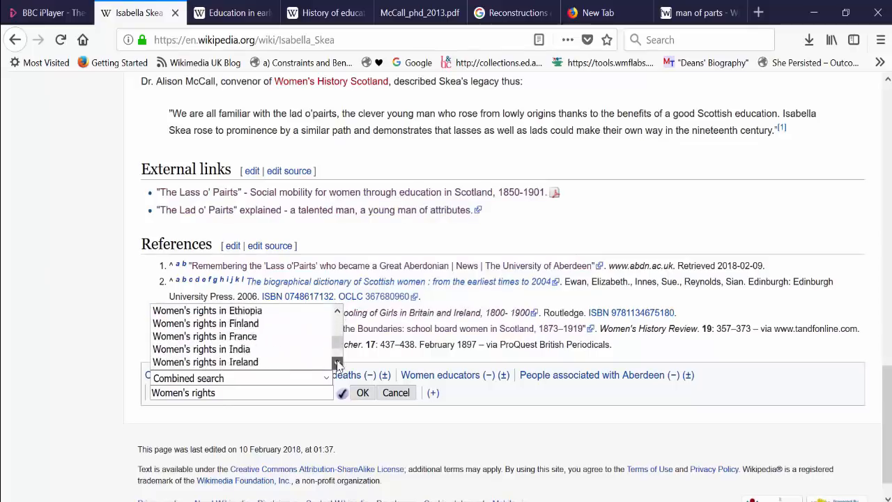
scroll(335, 319, "up", 15)
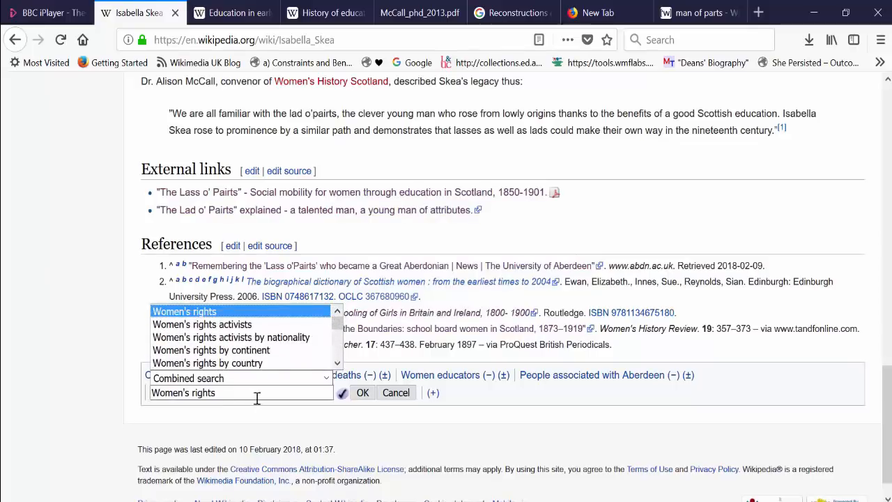
Clear the "Women's rights" entry and add the category "Social reformers" instead.
key("ctrl+a")
key("BackSpace")
type("Social ref")
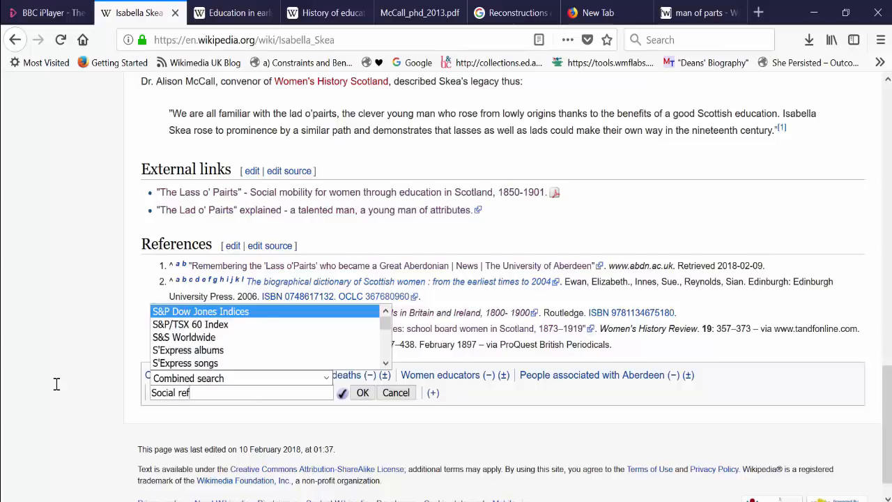
key("Return")
Add one more category, trying "Female teacher" first and settling on a suggestion for "Scottish edu".
left_click(822, 363)
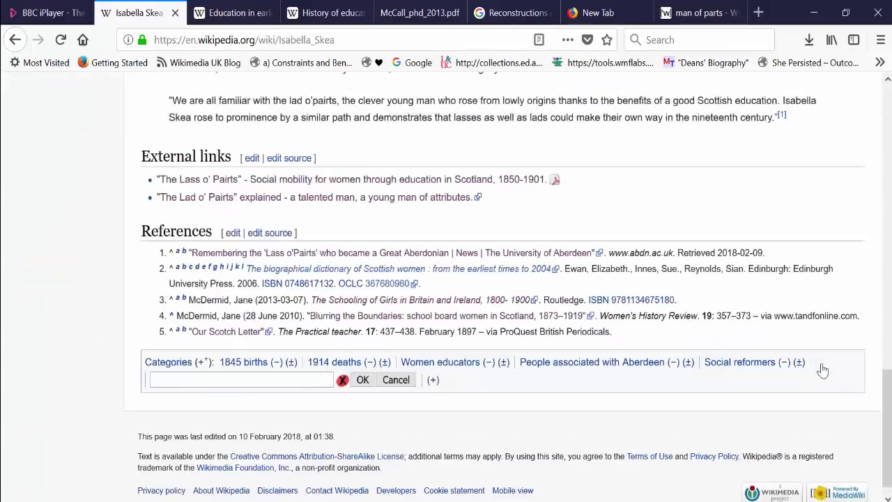
type("female teacher")
key("BackSpace")
key("BackSpace")
key("BackSpace")
key("BackSpace")
key("BackSpace")
key("BackSpace")
key("BackSpace")
key("BackSpace")
key("BackSpace")
key("BackSpace")
key("BackSpace")
key("BackSpace")
key("BackSpace")
key("BackSpace")
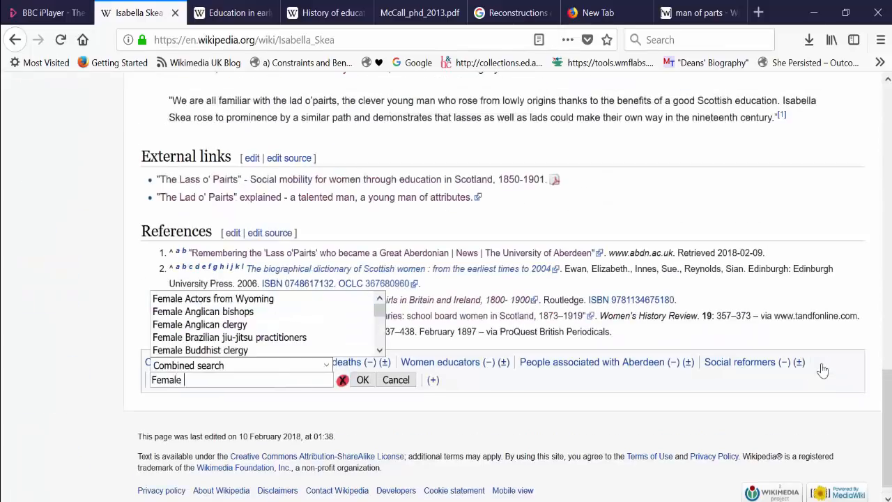
type("Scottish educators")
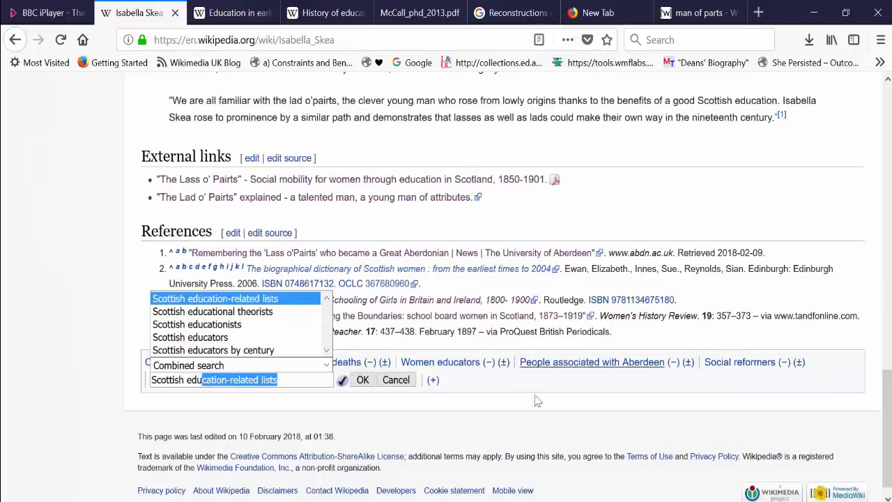
left_click(367, 382)
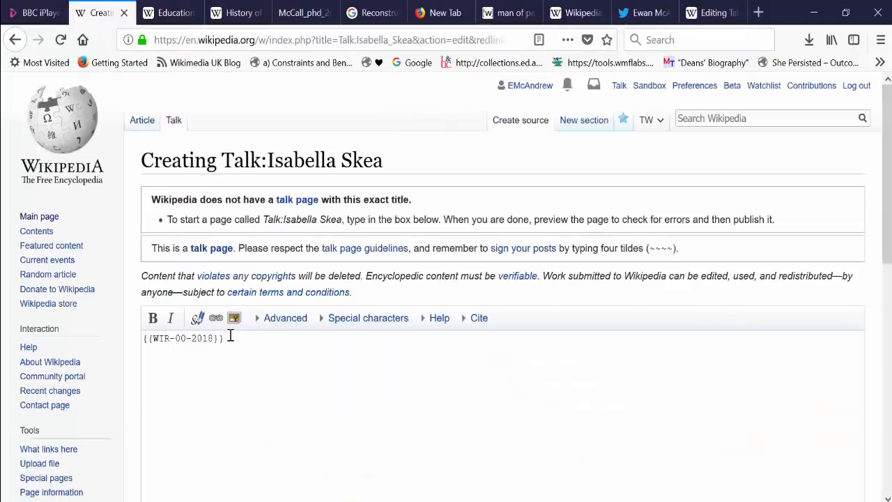
Add the templates {{new user article}} and {{WikiProject Women's History}} on separate lines below {{WIR-00-2018}} in the talk page source.
type("{{new user article}}")
key("Return")
type("{{Women'")
key("BackSpace")
key("BackSpace")
key("BackSpace")
key("BackSpace")
key("BackSpace")
key("BackSpace")
type("WikiProj")
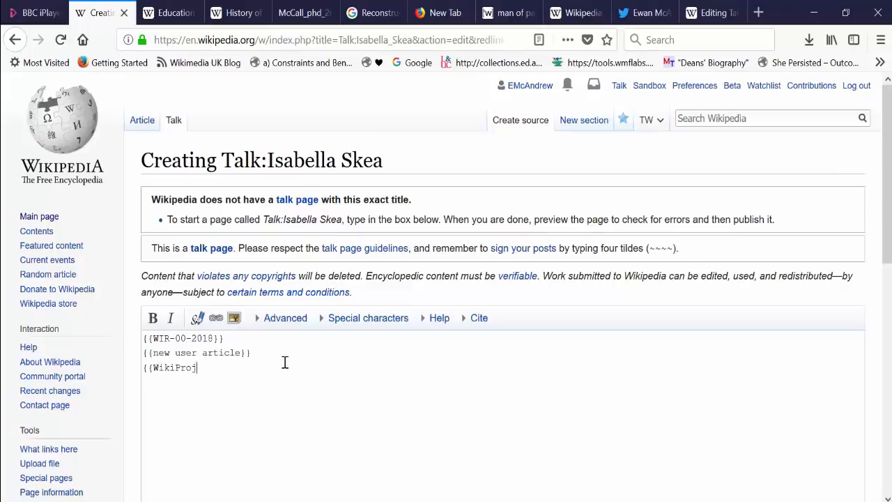
type("ect Women's History}}")
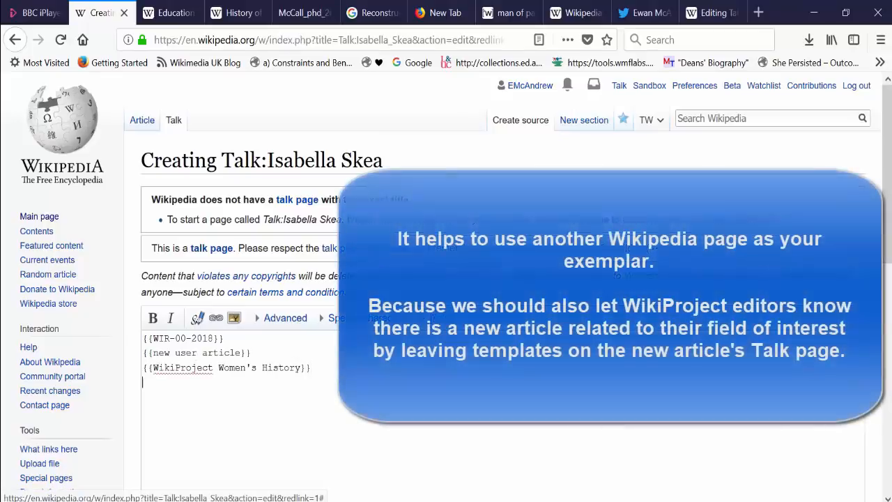
Search for "phoebe blyth" and open the talk page of her Wikipedia article as an exemplar.
left_click(710, 13)
left_click(420, 40)
type("phoebe blyth")
key("Return")
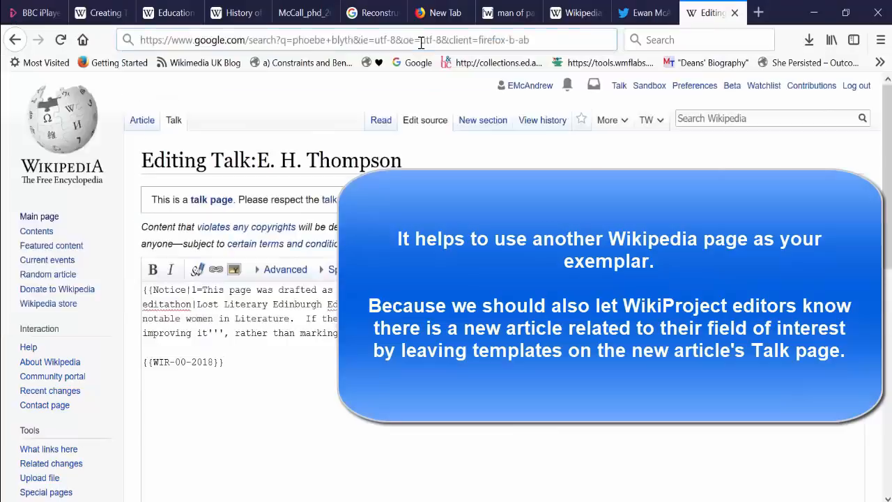
left_click(202, 353)
left_click(173, 119)
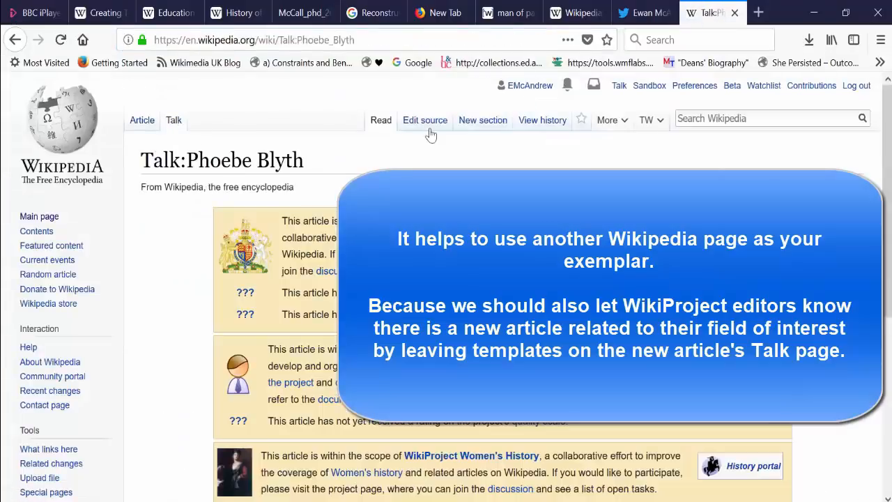
Open the source of the Phoebe Blyth talk page and copy its complete WikiProject Biography template.
left_click(425, 120)
left_click_drag(154, 348, 135, 304)
key("ctrl+c")
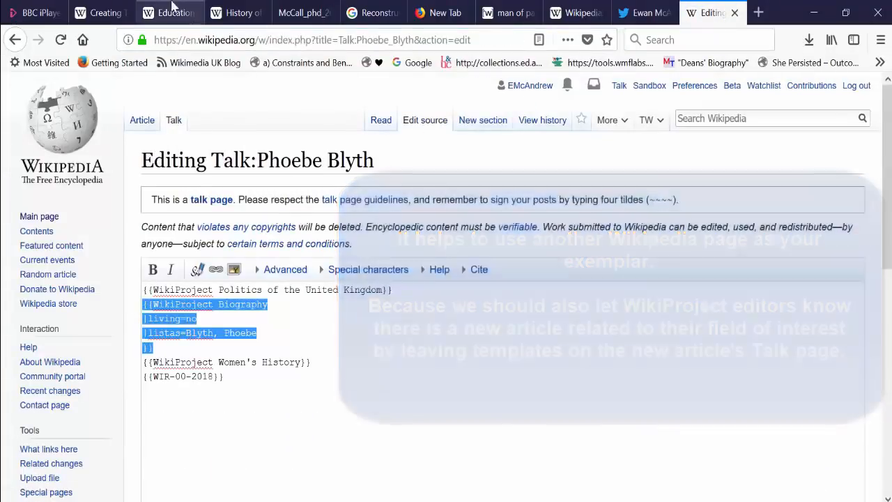
Paste the WikiProject Biography template below the Women's History line on Isabella Skea's talk page and set its listas value to "Skea, Isabella".
left_click(104, 12)
left_click(258, 393)
key("ctrl+v")
left_click_drag(257, 410, 186, 411)
type("Skea, Isabella")
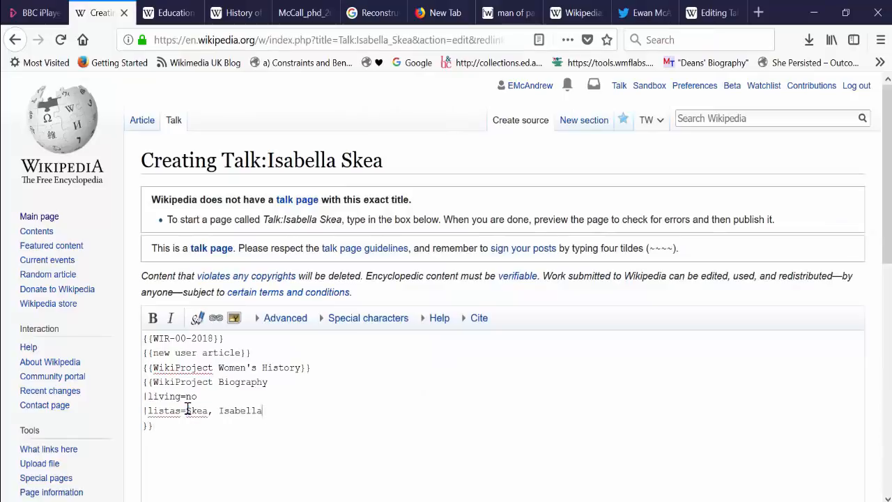
Add the template {{WikiProject Scotland}} below the Biography template and preview the talk page.
left_click(165, 462)
type("{{WikiProject Scotland}}")
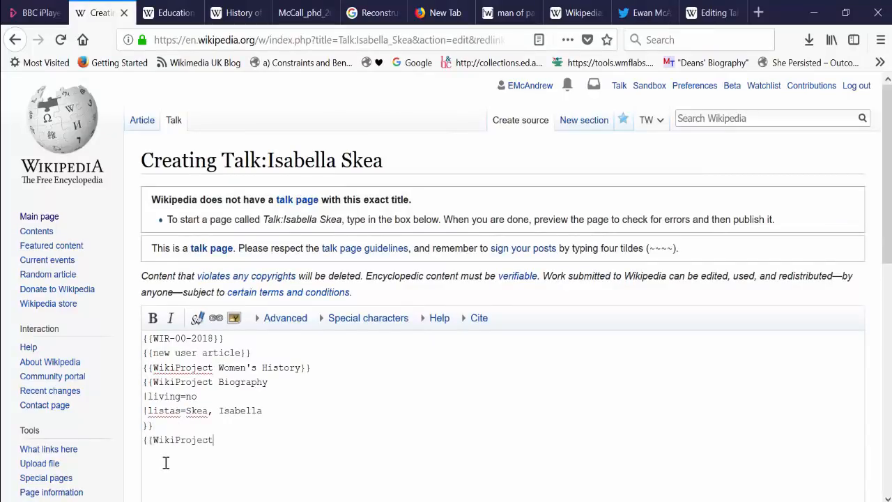
scroll(209, 418, "down", 5)
left_click(281, 377)
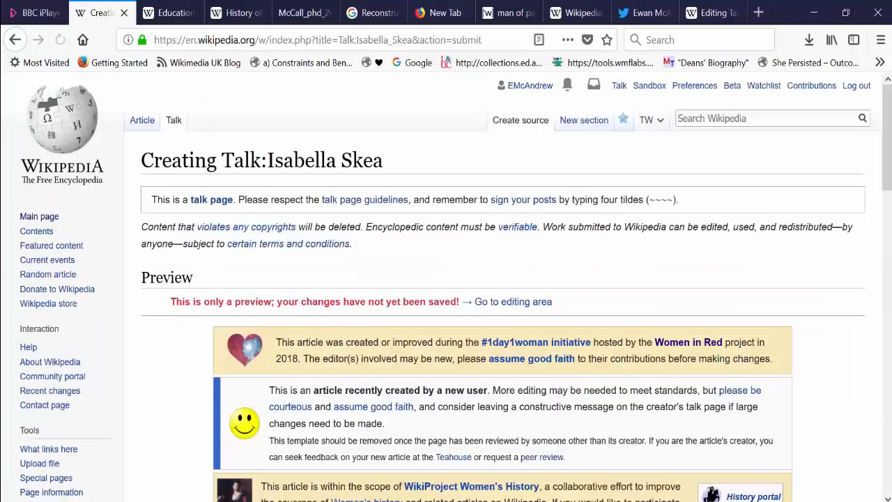
Fill in the edit summary, publish the new talk page and return to the Isabella Skea article.
left_click_drag(887, 171, 887, 343)
scroll(430, 446, "down", 3)
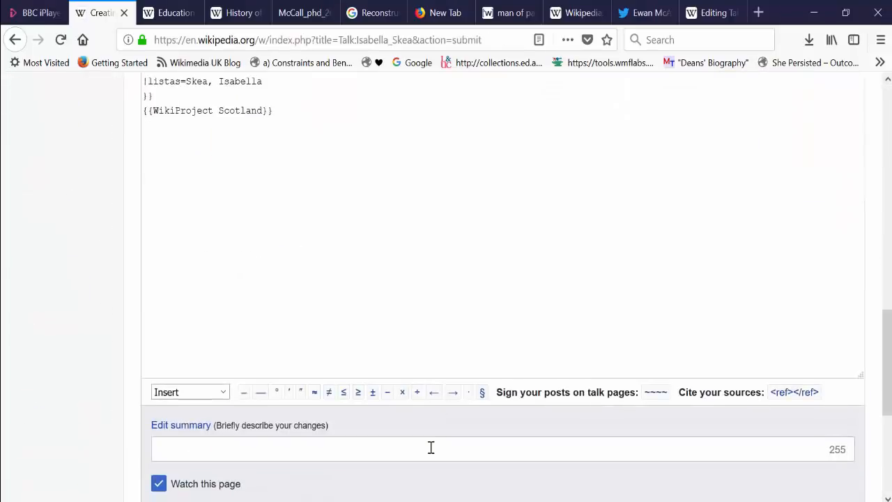
left_click(430, 446)
type("-")
scroll(870, 388, "down", 5)
left_click(189, 318)
left_click(142, 120)
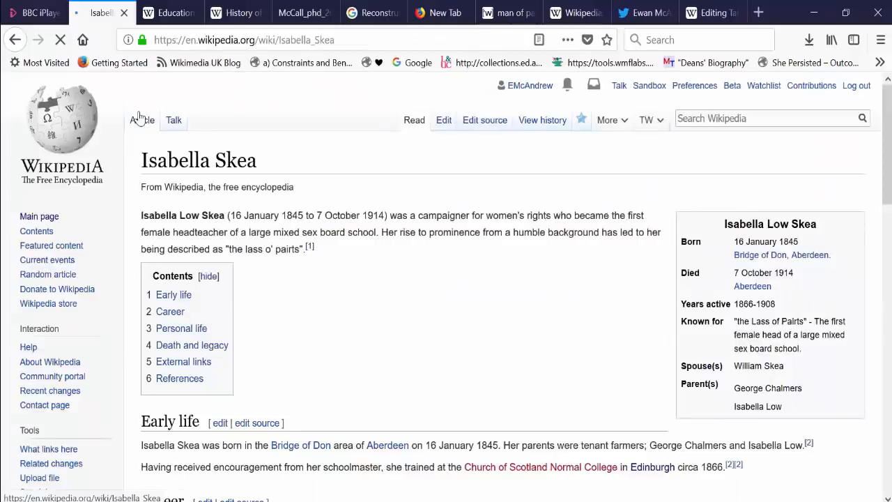